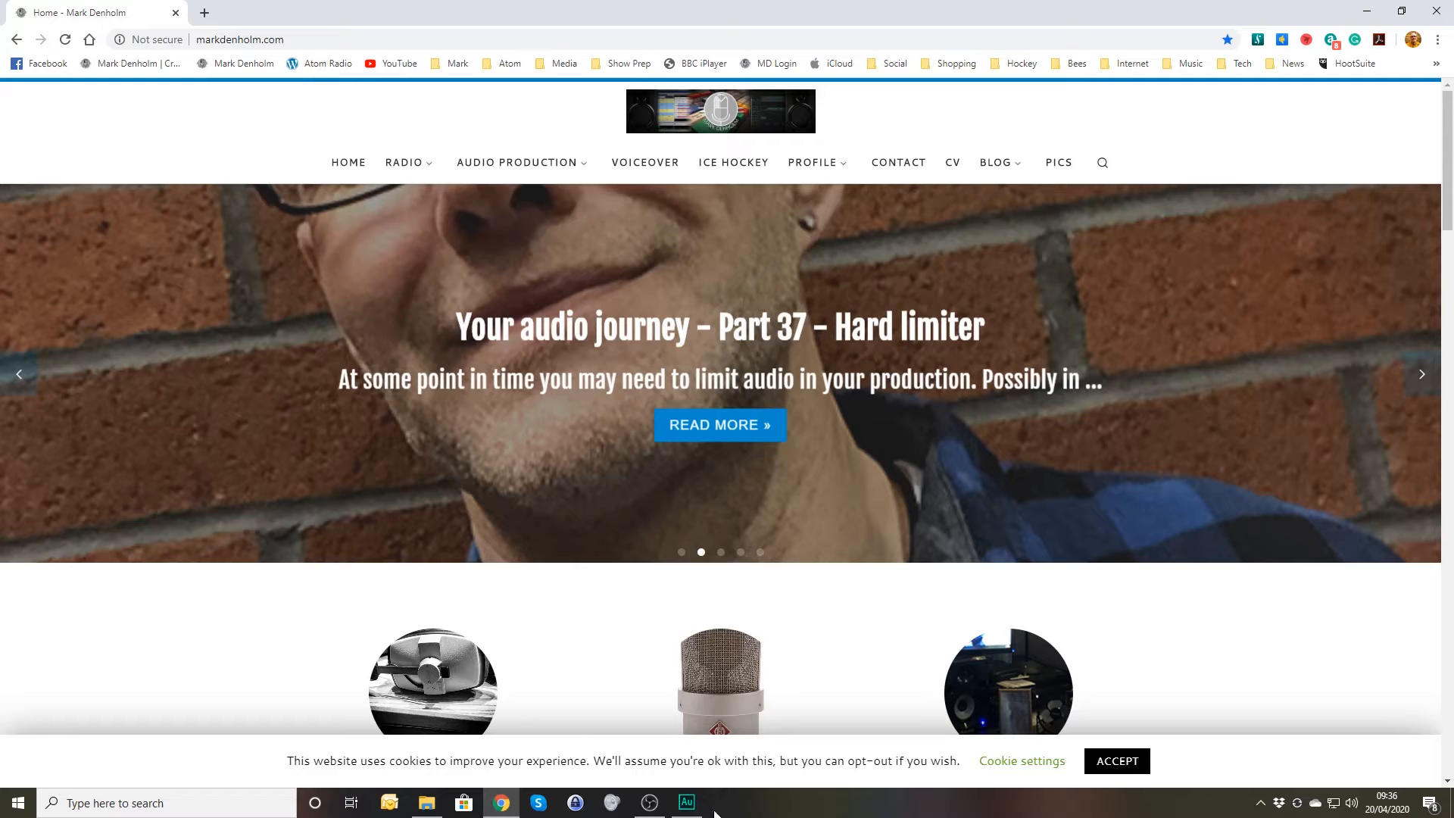
# Step: Switch to Adobe Audition, open the 5:42.413 Buffalo Stance.mp3 in the waveform editor and hide the preview editor
pyautogui.click(687, 803)
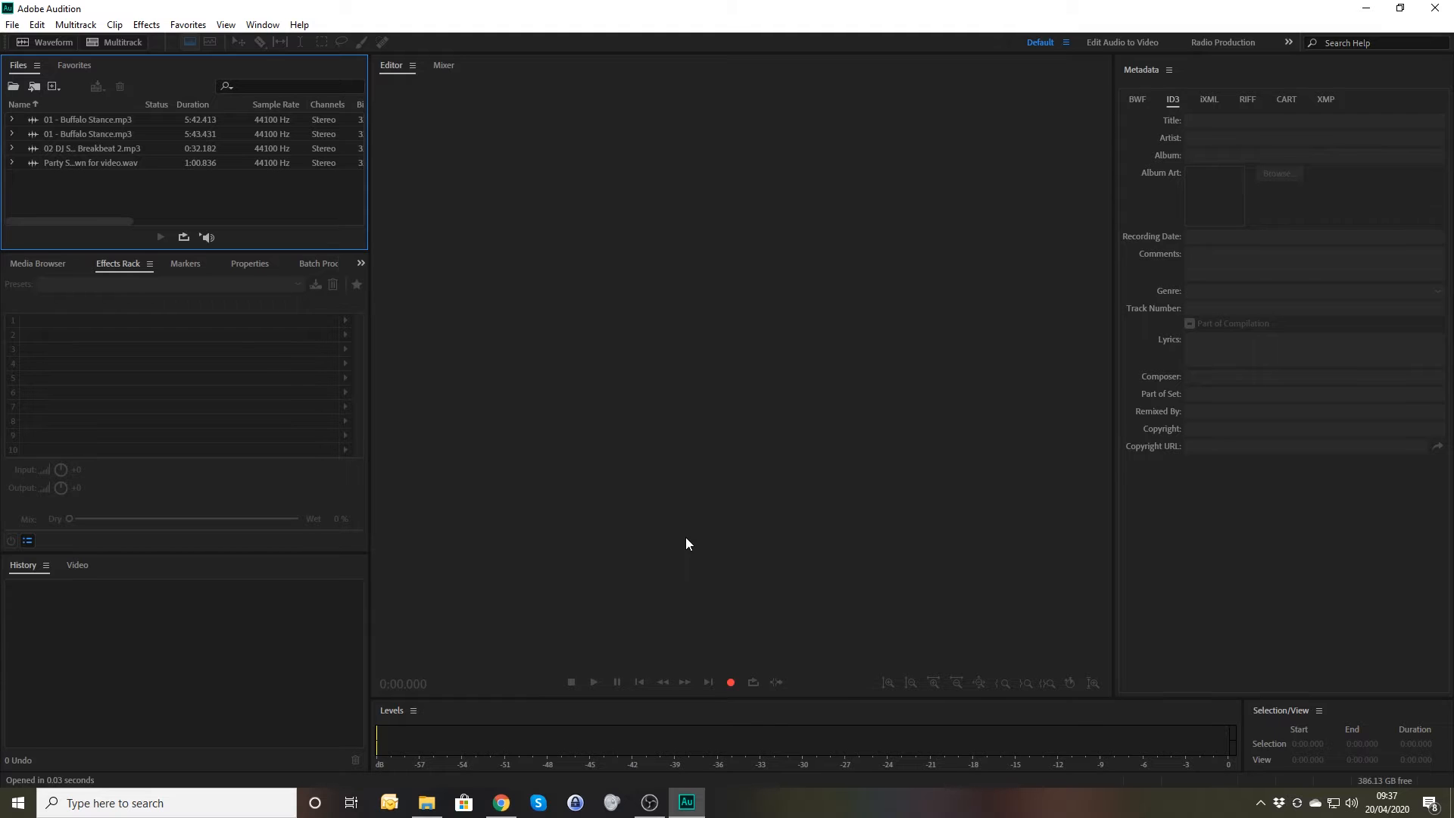
pyautogui.click(65, 125)
pyautogui.doubleClick(65, 125)
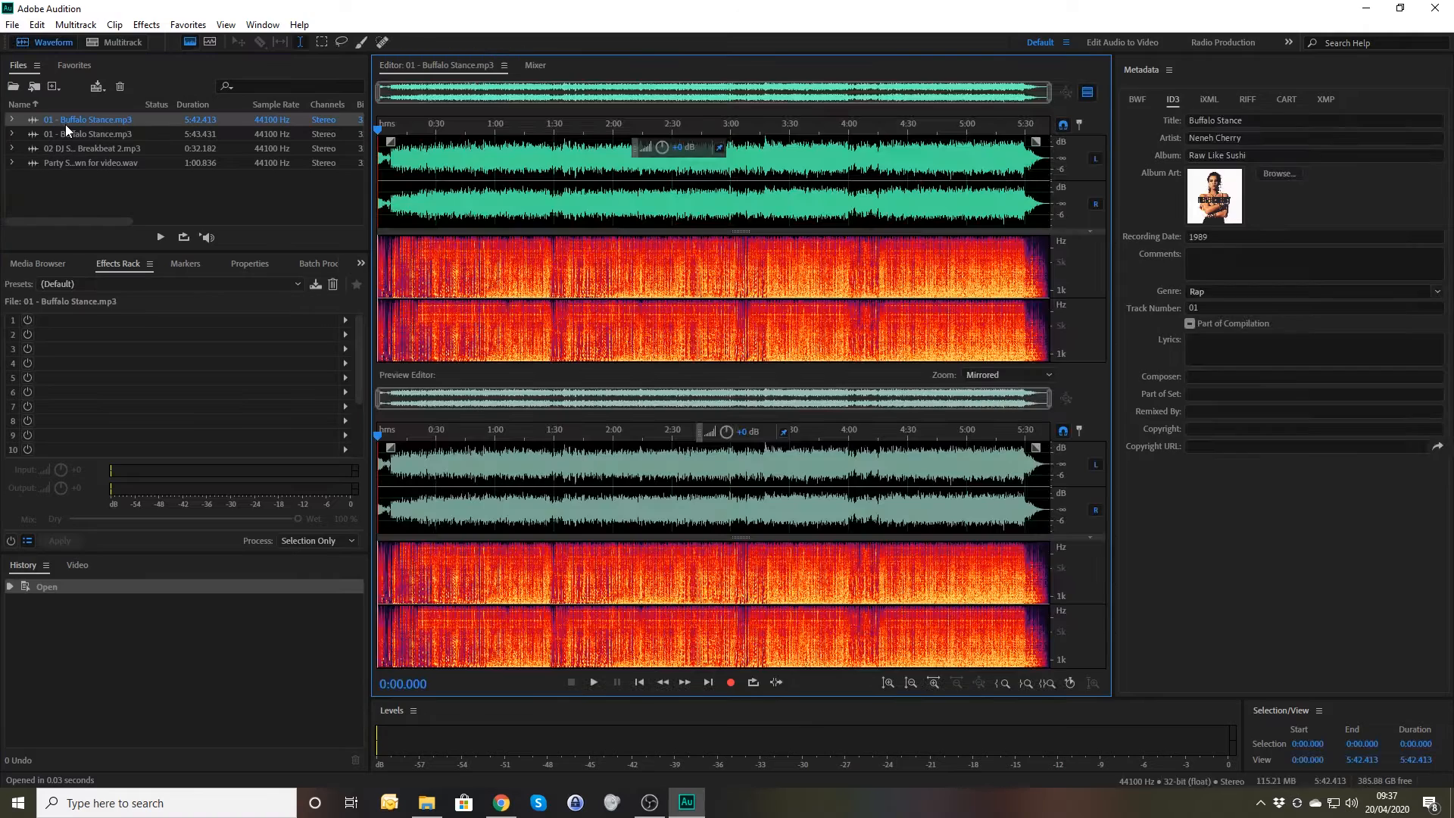
pyautogui.click(1091, 96)
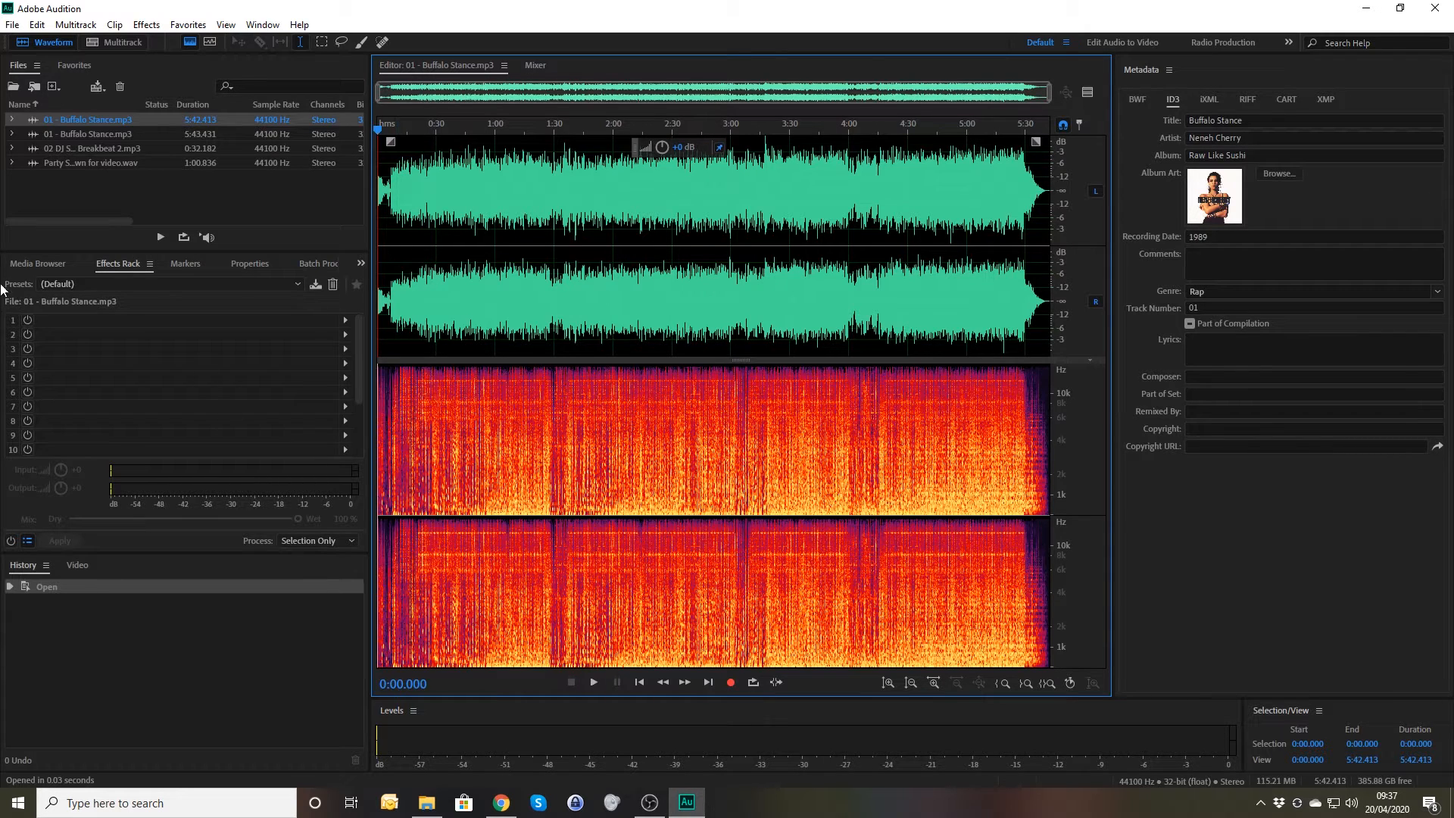
# Step: Compare the waveform of the 5:43.431 Buffalo Stance.mp3 with that of the 5:42.413 version
pyautogui.click(80, 135)
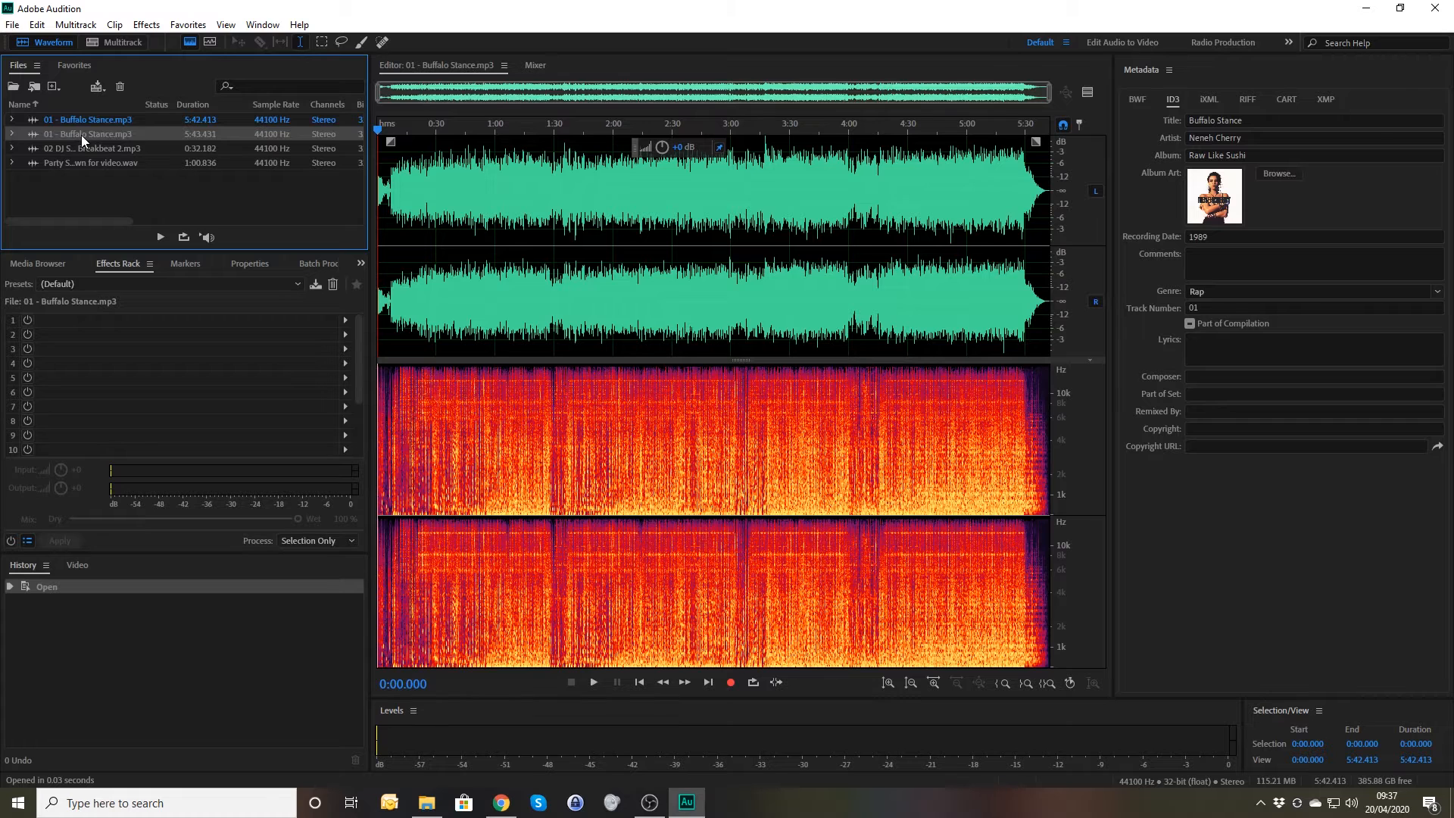
pyautogui.doubleClick(81, 134)
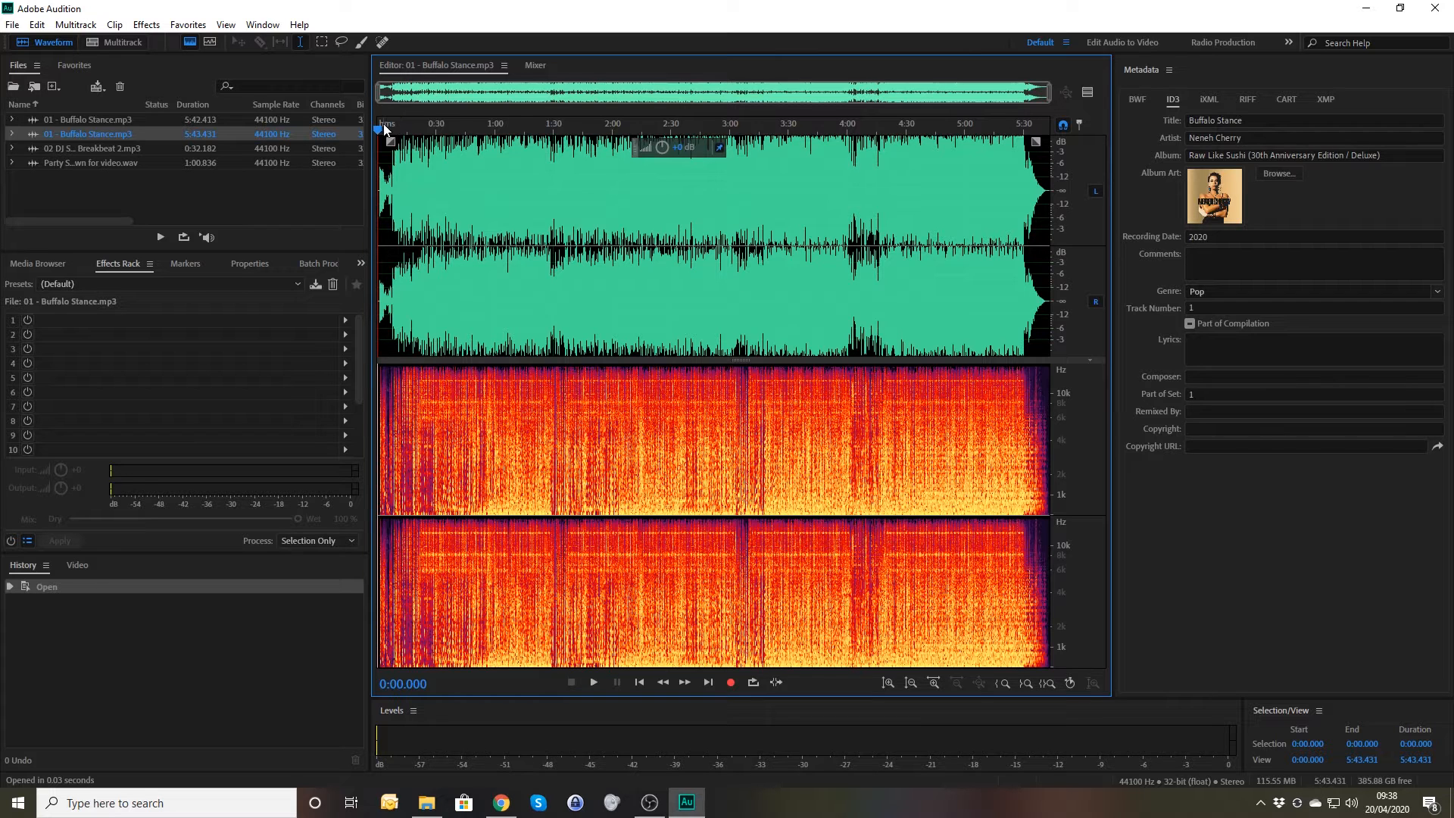
pyautogui.click(97, 119)
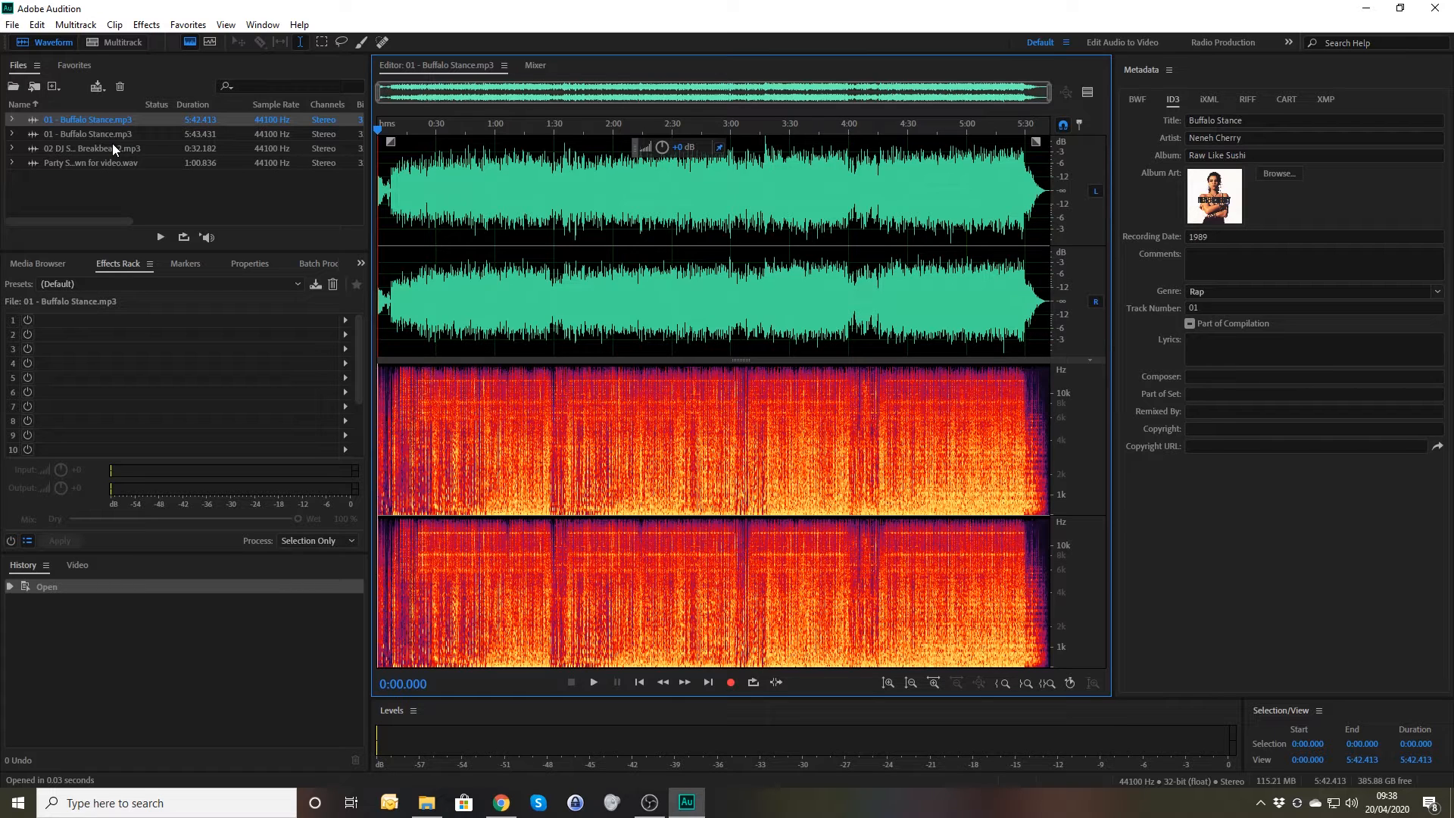
# Step: Open Party Solutions Rental Mixdown for video.wav and listen to its first seconds
pyautogui.click(80, 165)
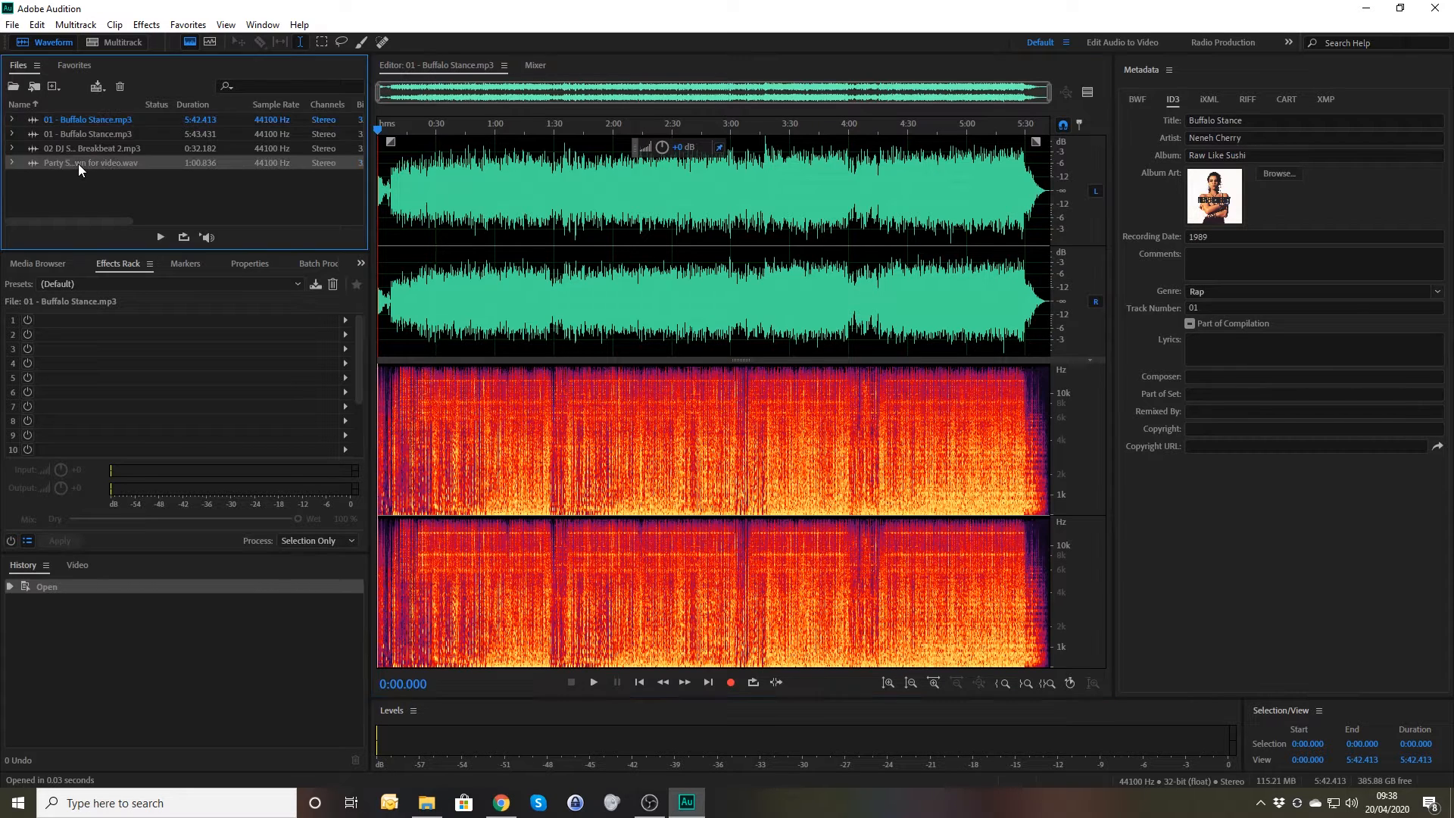
pyautogui.click(69, 163)
pyautogui.click(106, 192)
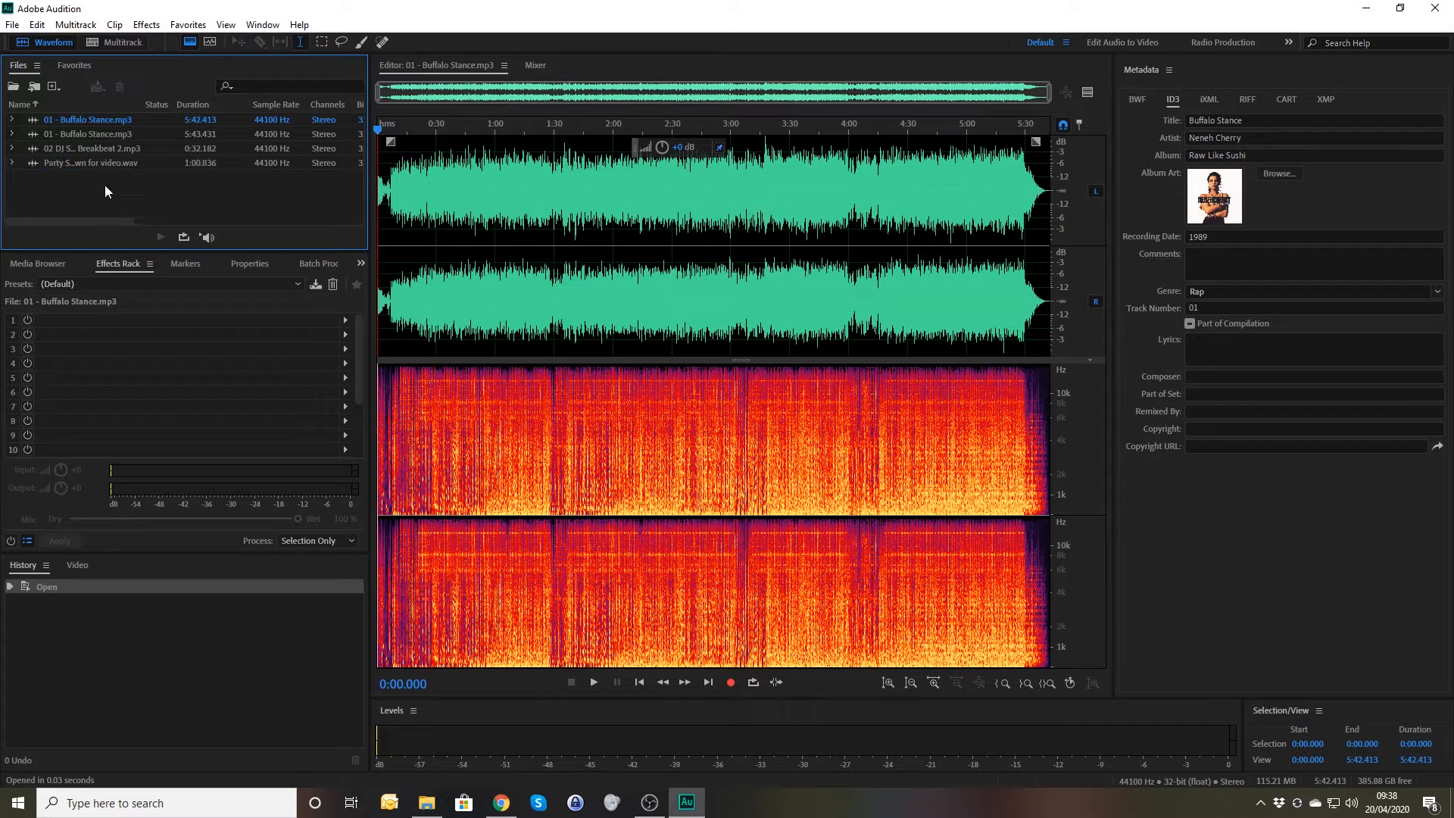
pyautogui.doubleClick(94, 163)
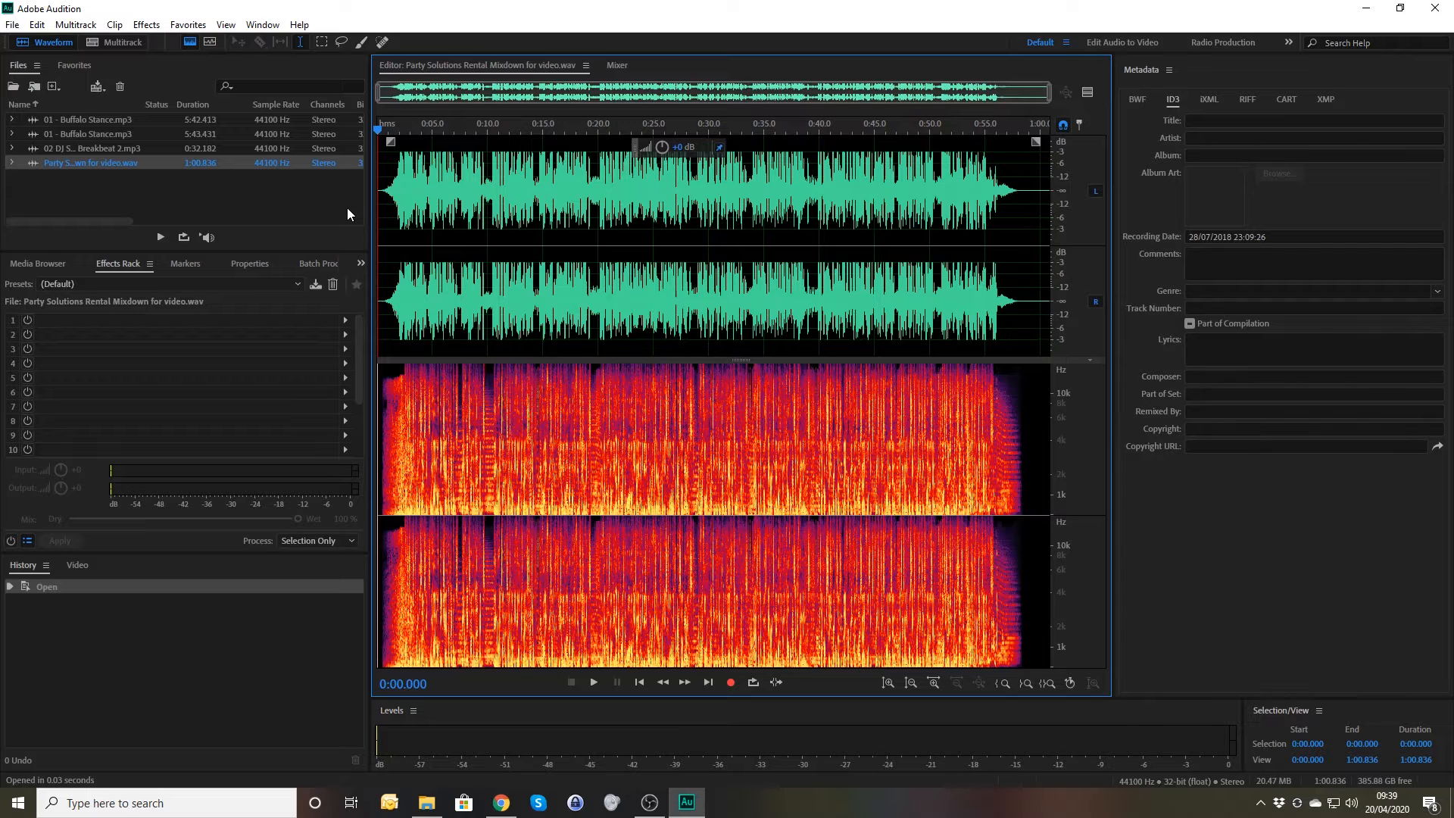
pyautogui.press('space')
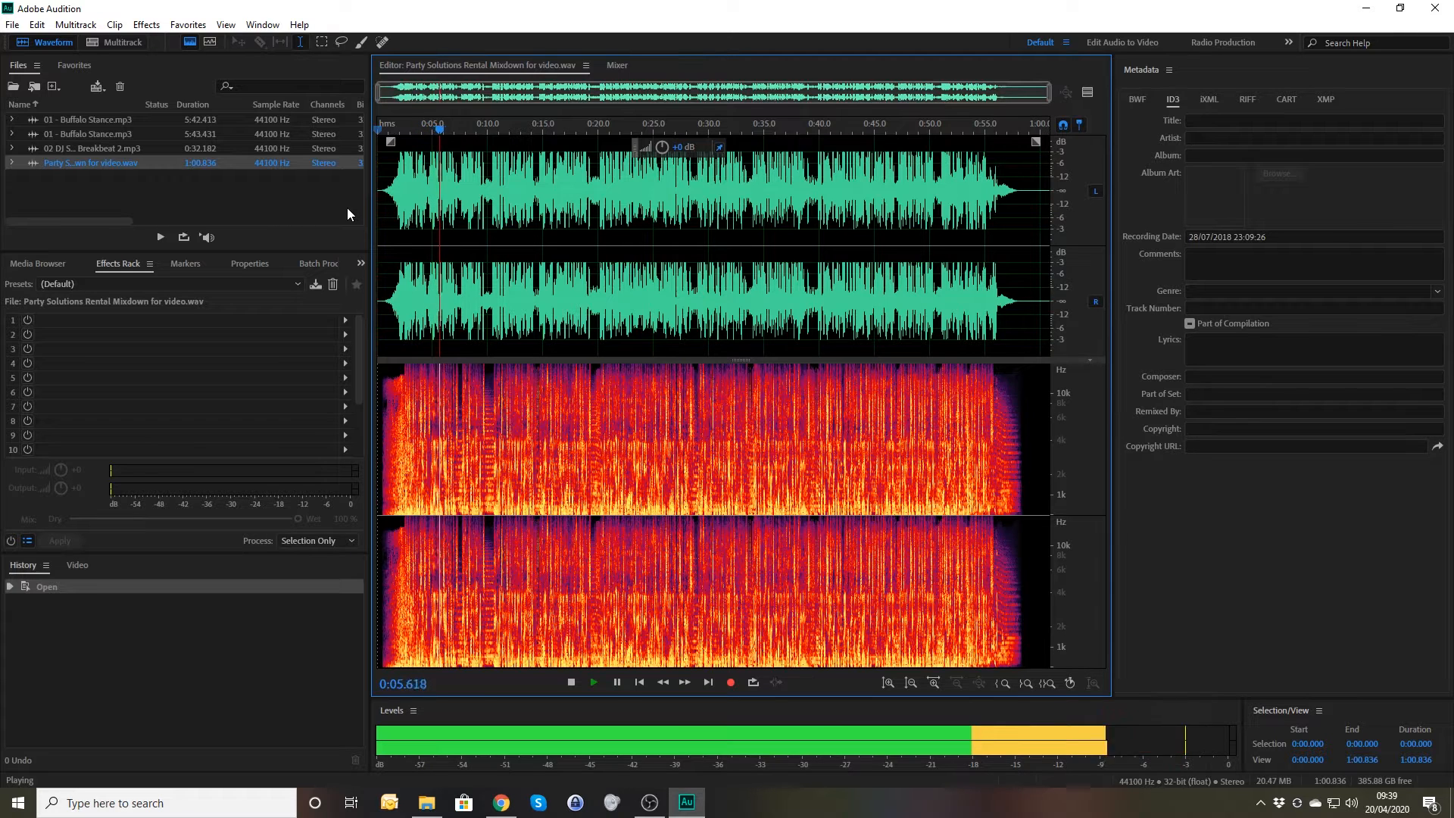
pyautogui.press('space')
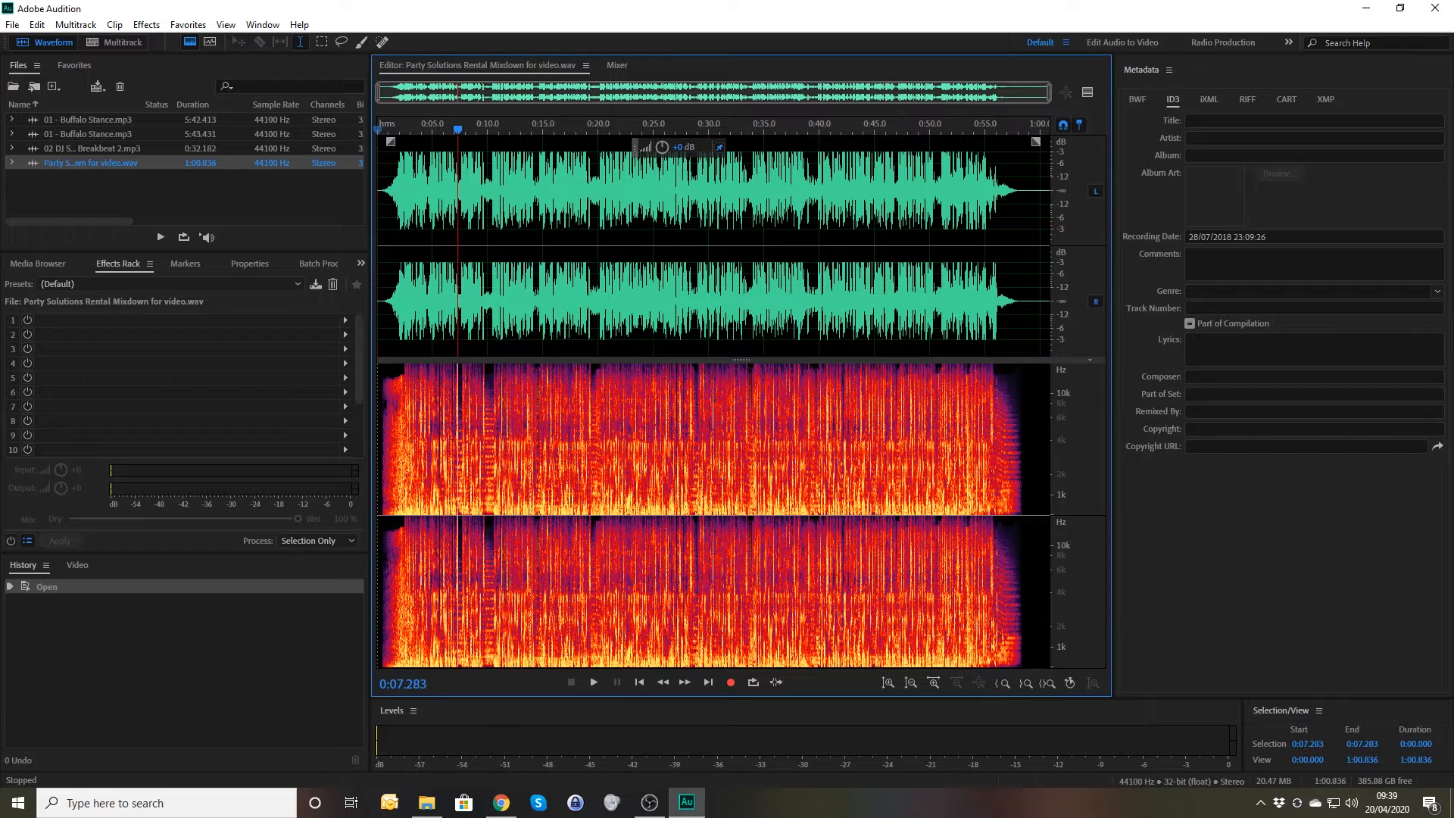
# Step: Import Party Solutions Rental Services Mix 1.wav from File Explorer, open it in the editor and listen to its opening
pyautogui.hotkey('alt', 'Tab')
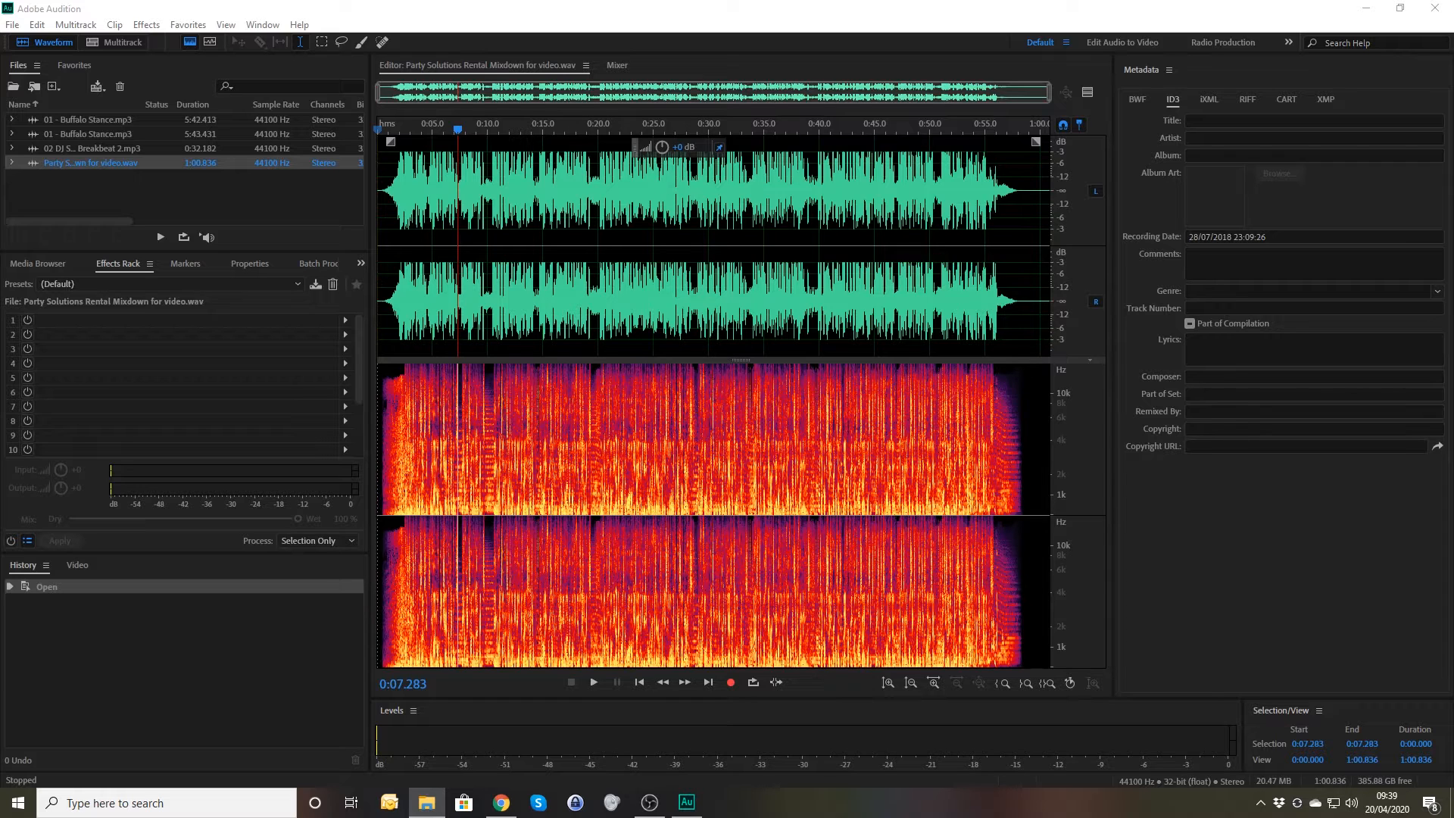
pyautogui.moveTo(727, 250); pyautogui.dragTo(180, 202)
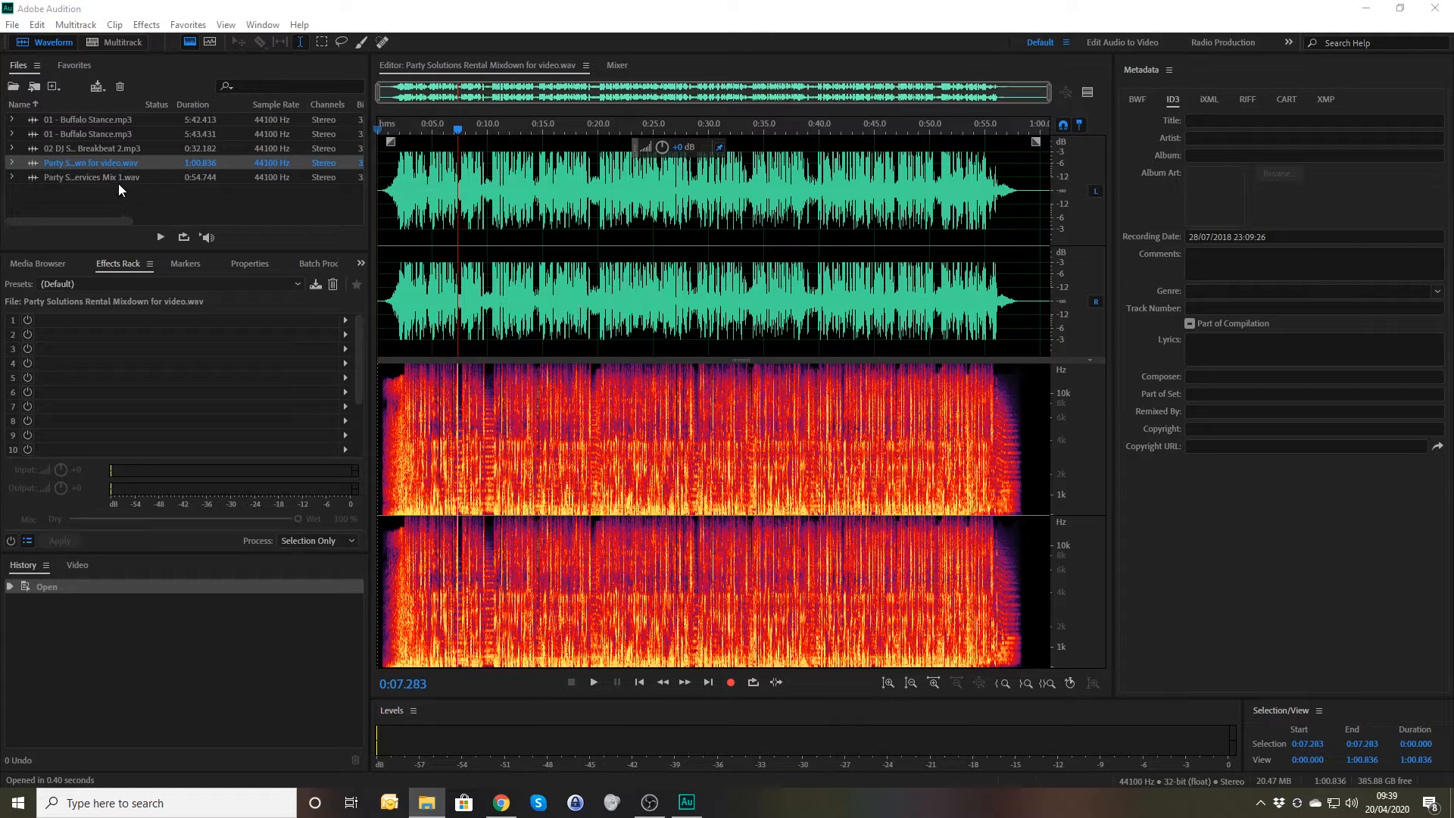
pyautogui.doubleClick(110, 179)
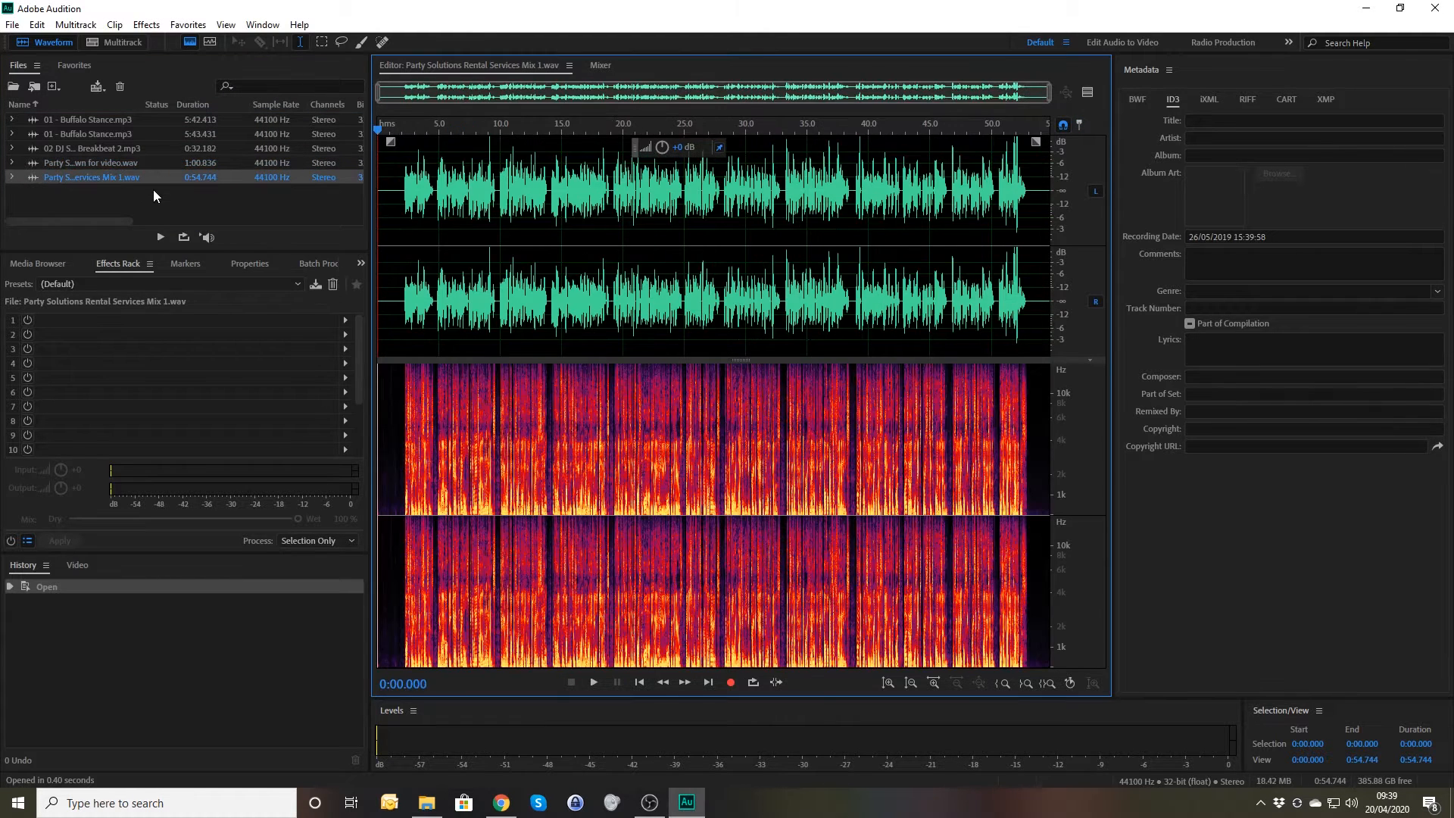
pyautogui.press('space')
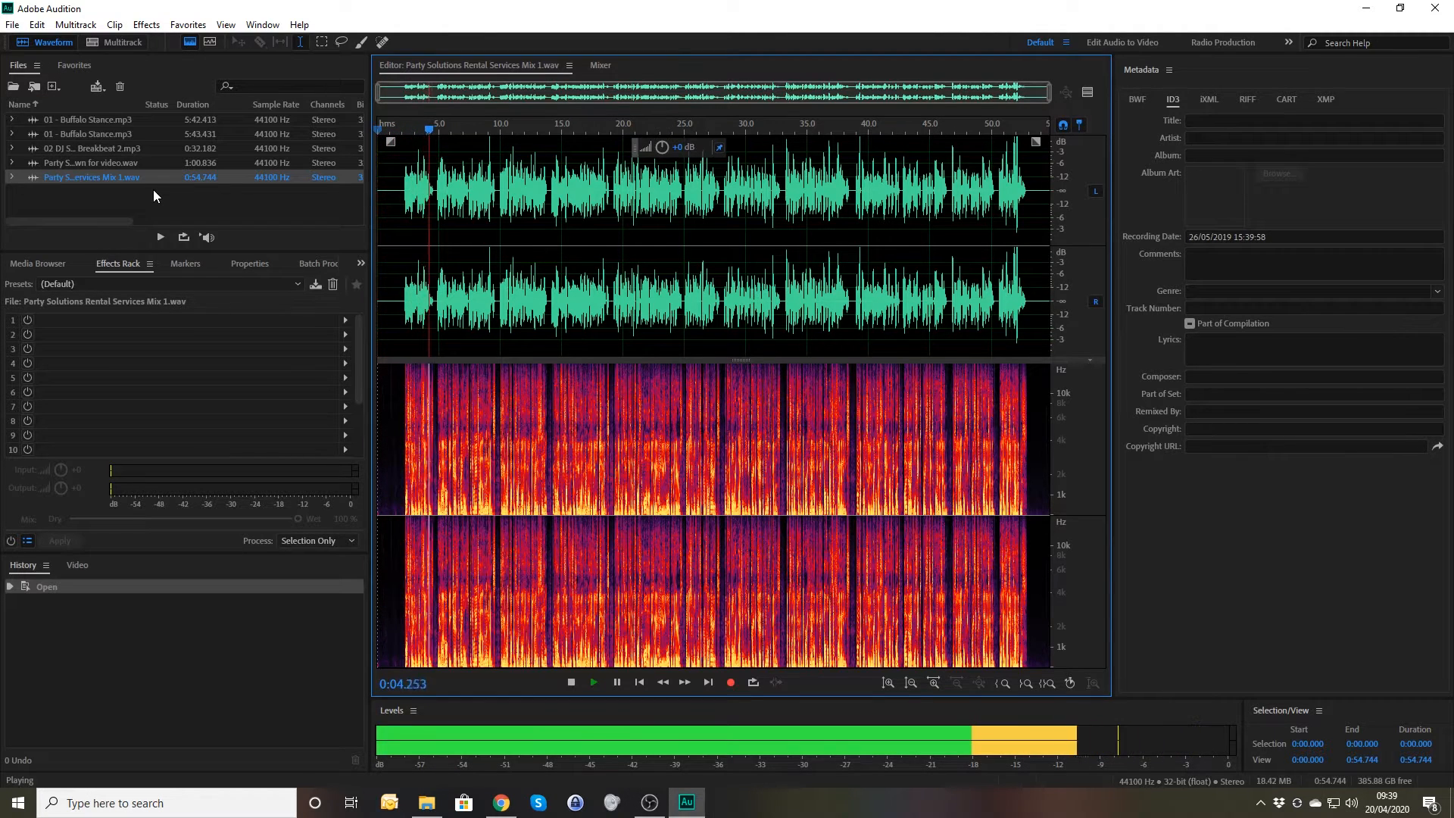
pyautogui.press('space')
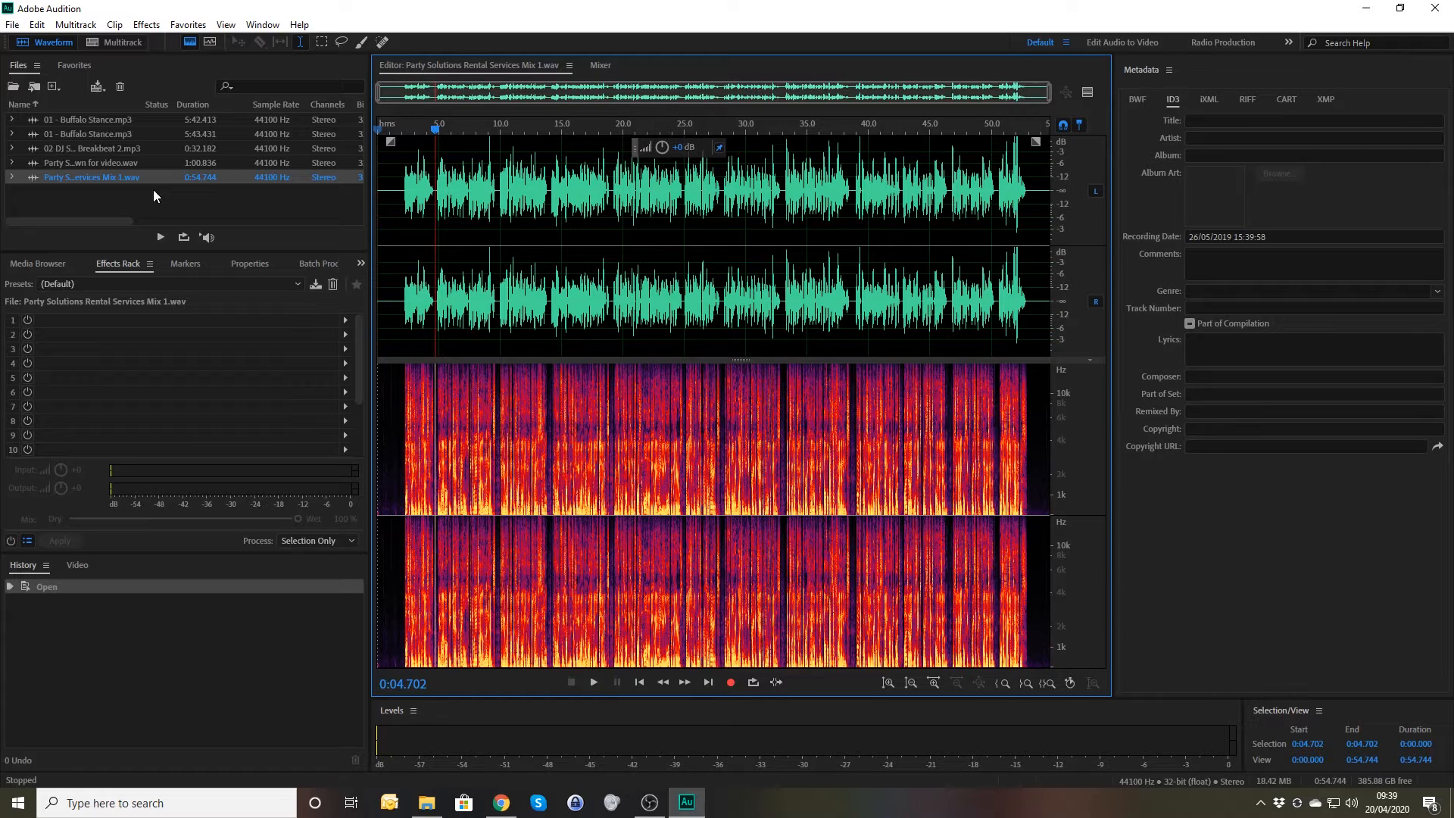
# Step: Remove Party Solutions Rental Mixdown for video.wav from the project files
pyautogui.click(102, 165)
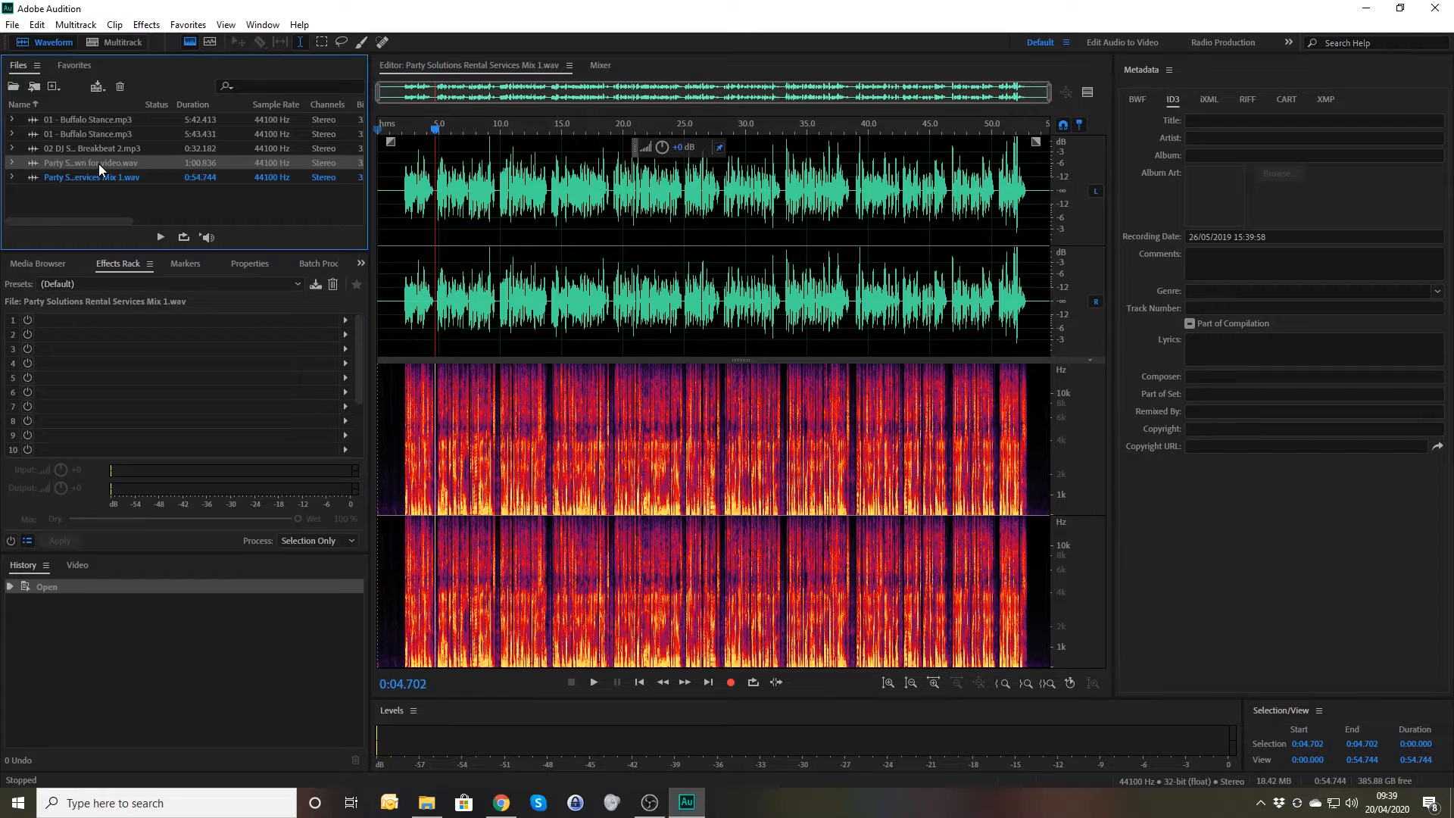
pyautogui.press('Delete')
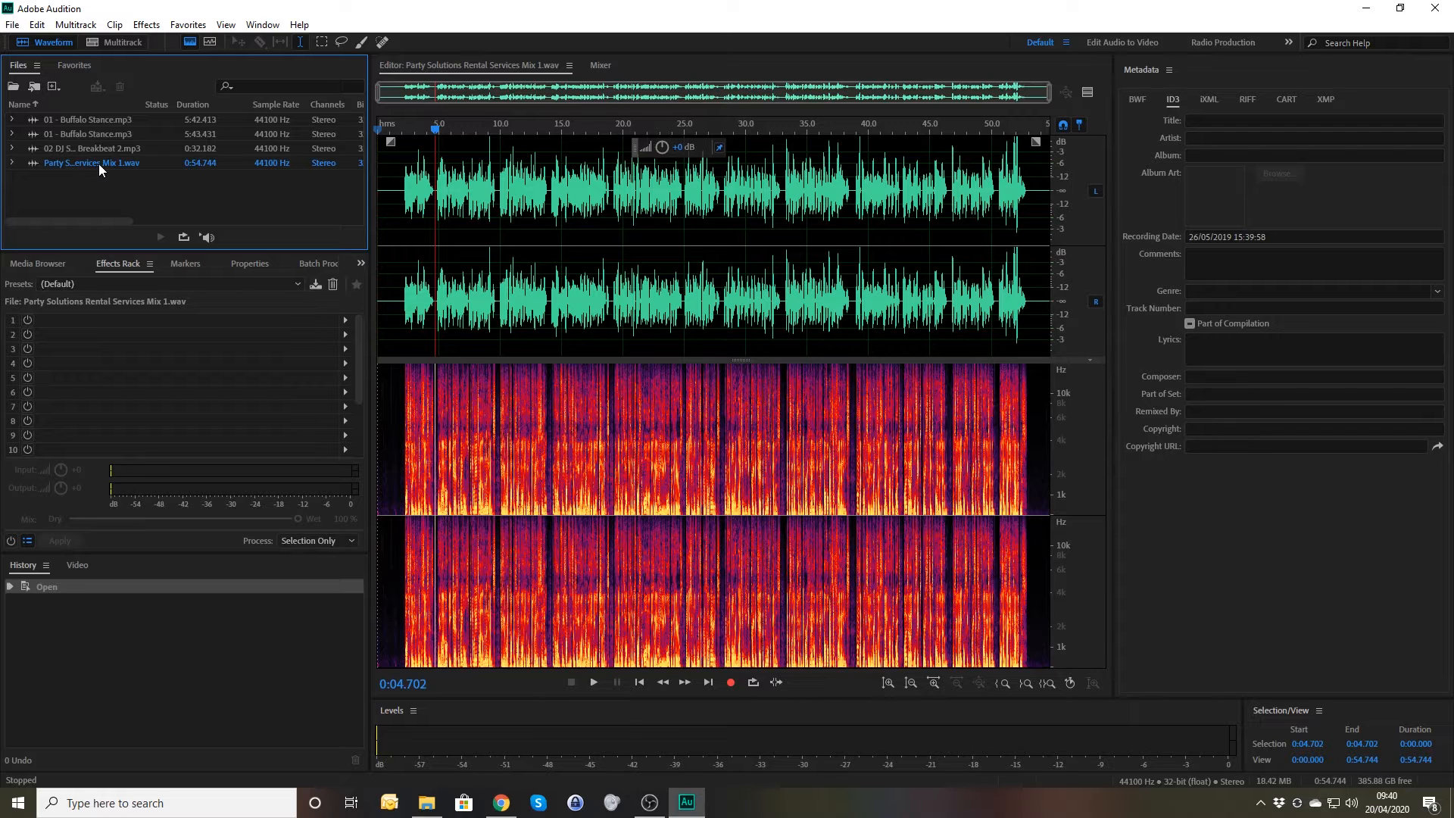
# Step: Copy the entire Party Solutions Rental Services Mix 1.wav waveform to a new file and select that copy
pyautogui.click(446, 221)
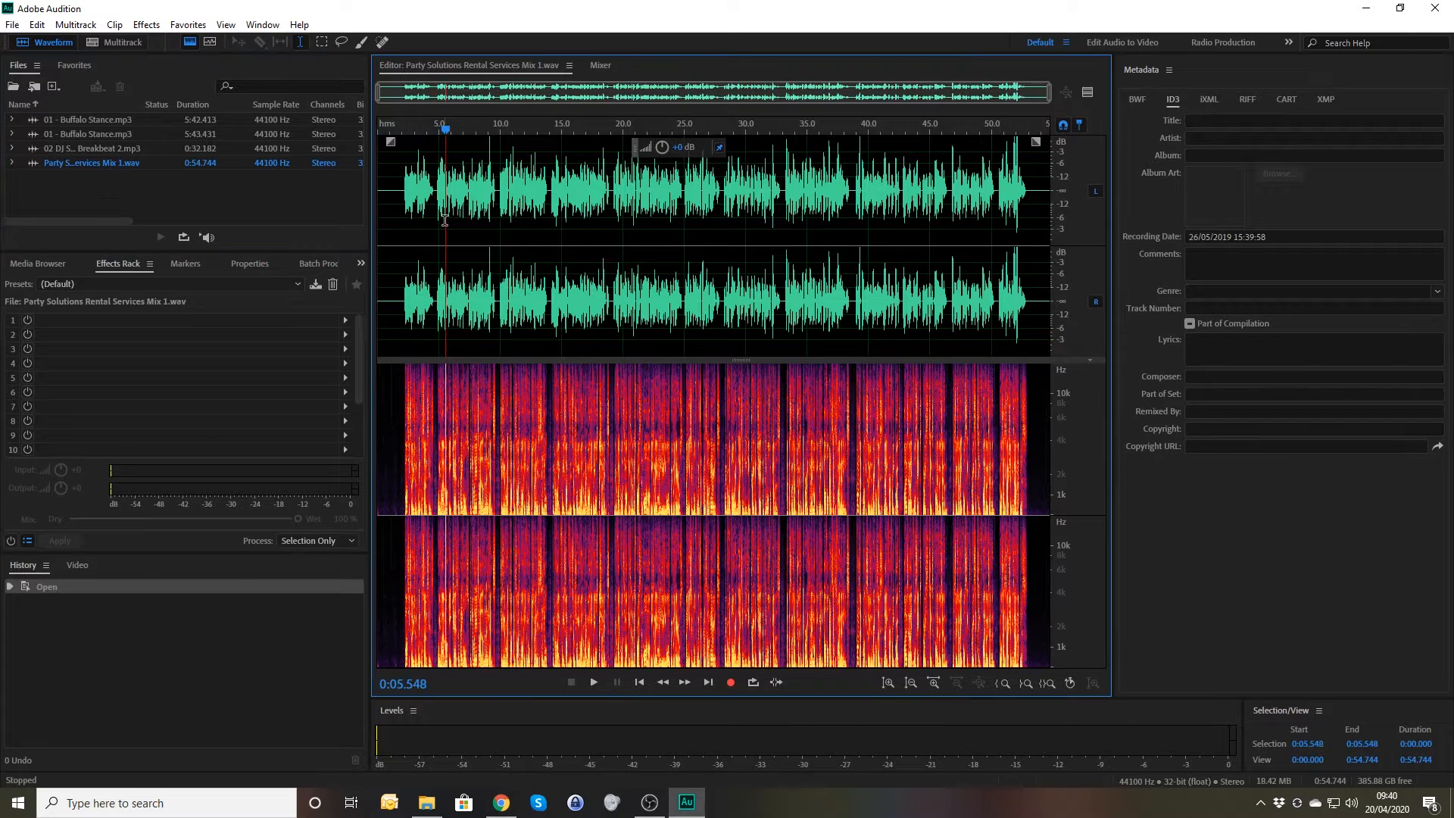
pyautogui.hotkey('ctrl', 'a')
pyautogui.rightClick(509, 228)
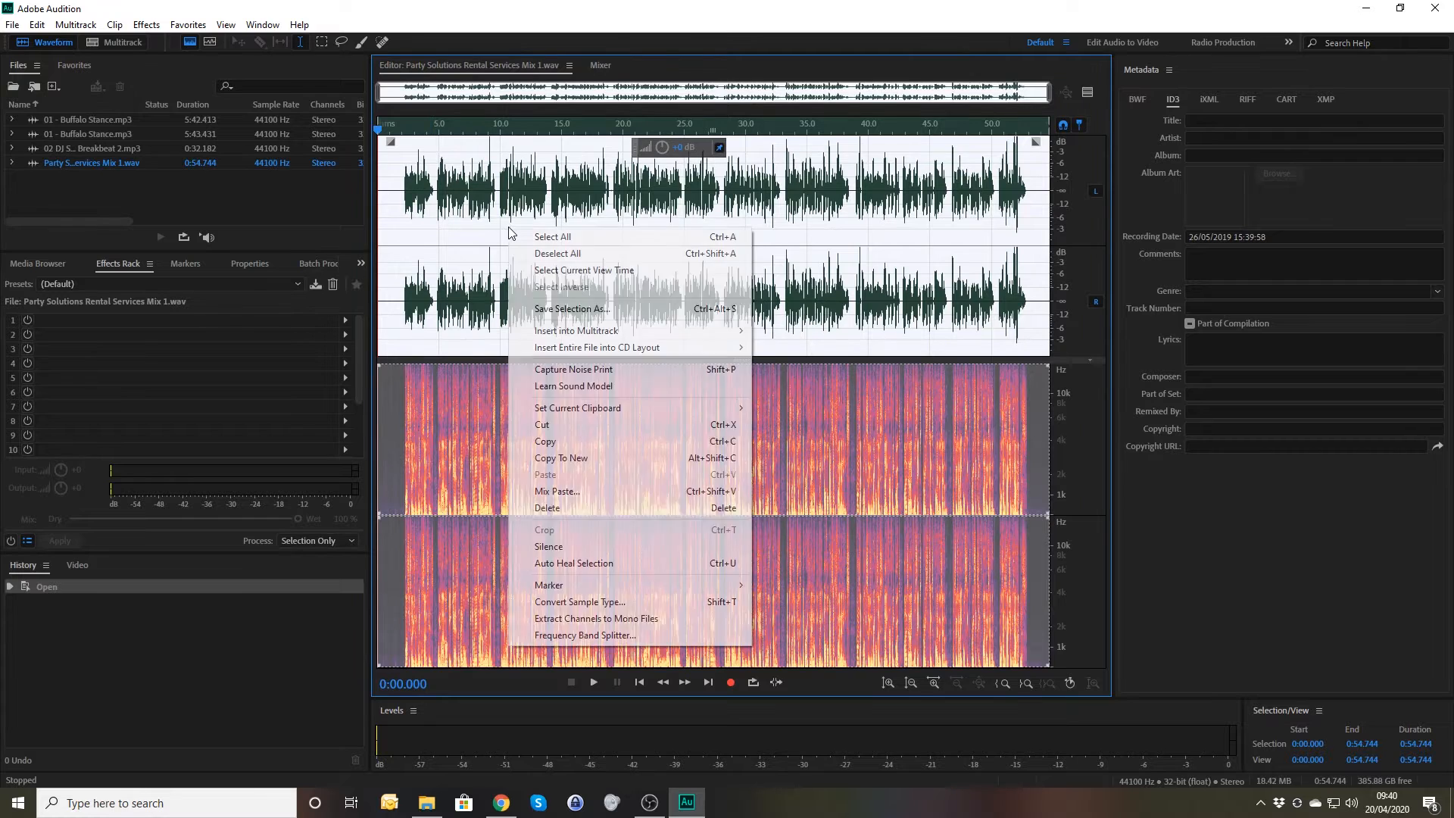
pyautogui.click(572, 460)
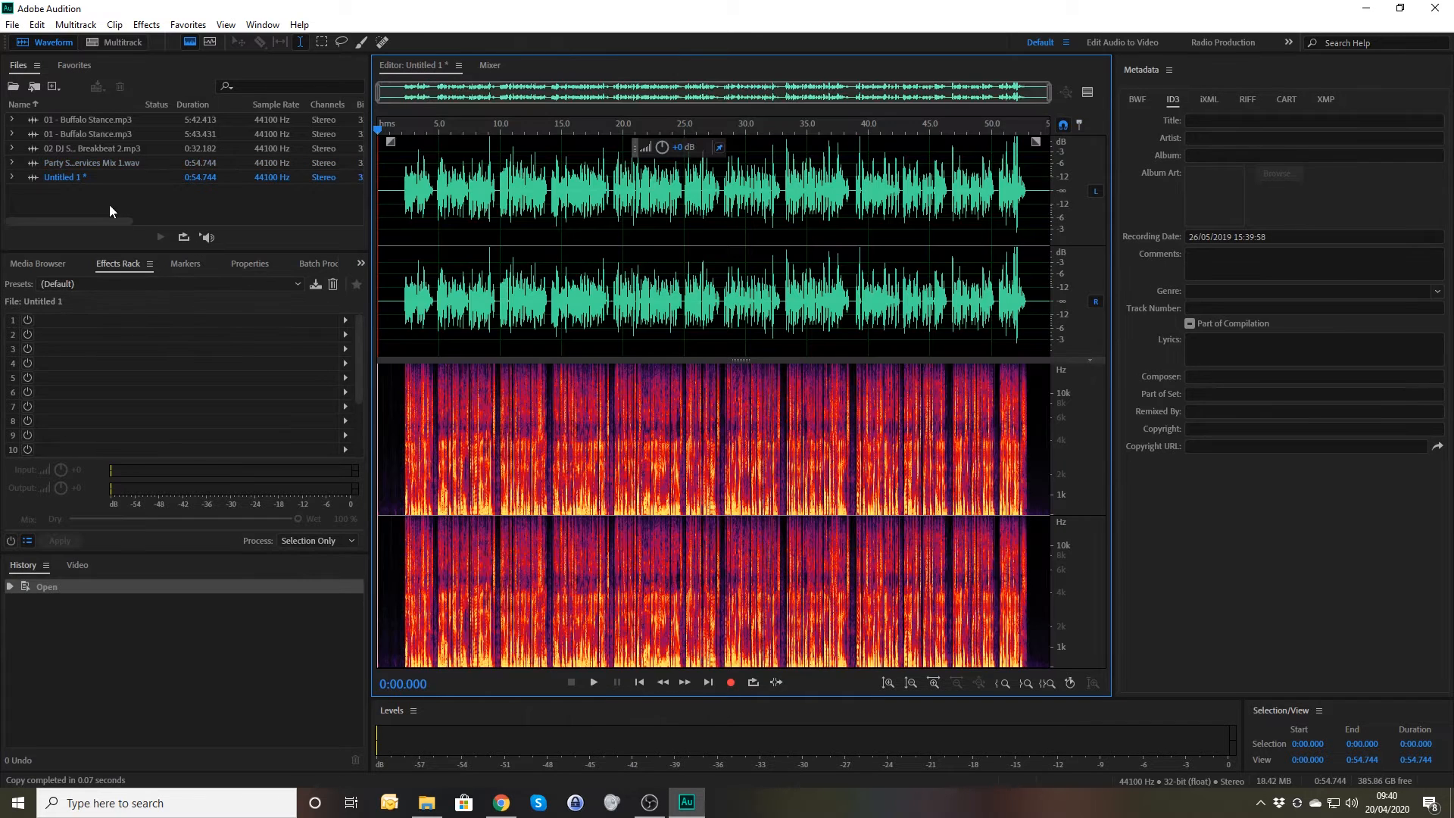
pyautogui.click(70, 176)
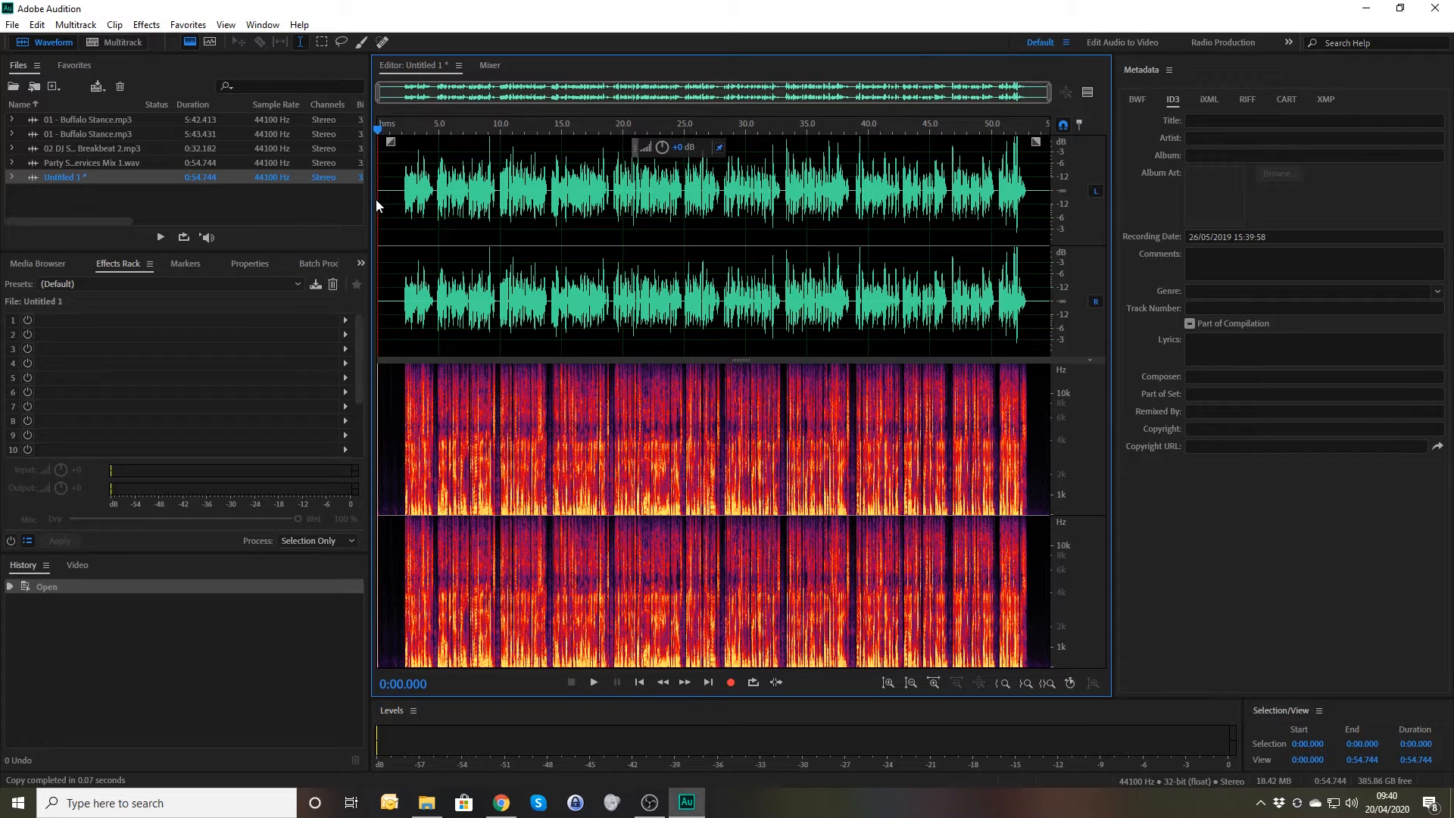
# Step: Add the Mastering effect to slot 1 of the effects rack and load its (Default) preset
pyautogui.click(345, 320)
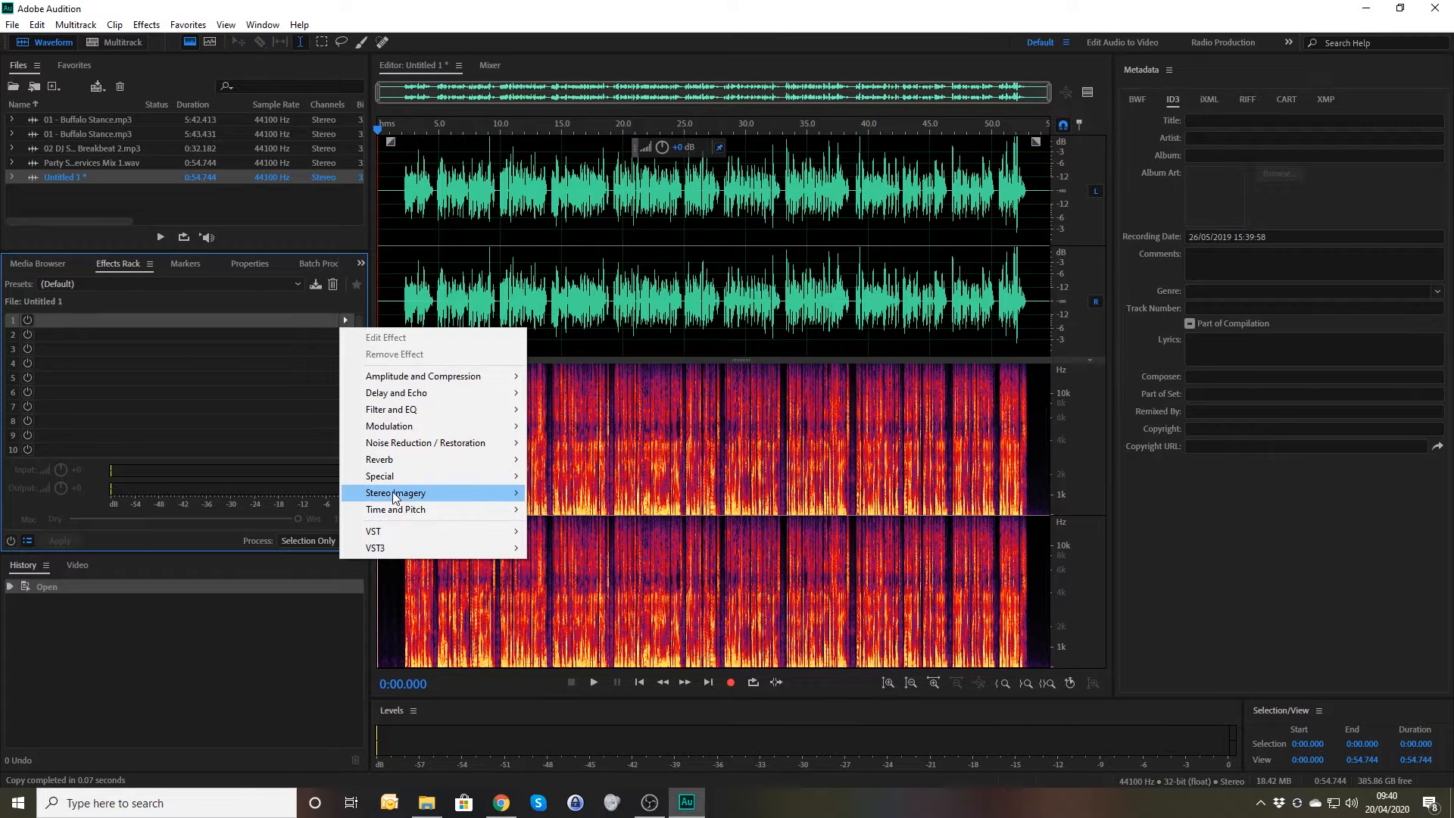
pyautogui.moveTo(406, 478)
pyautogui.click(569, 509)
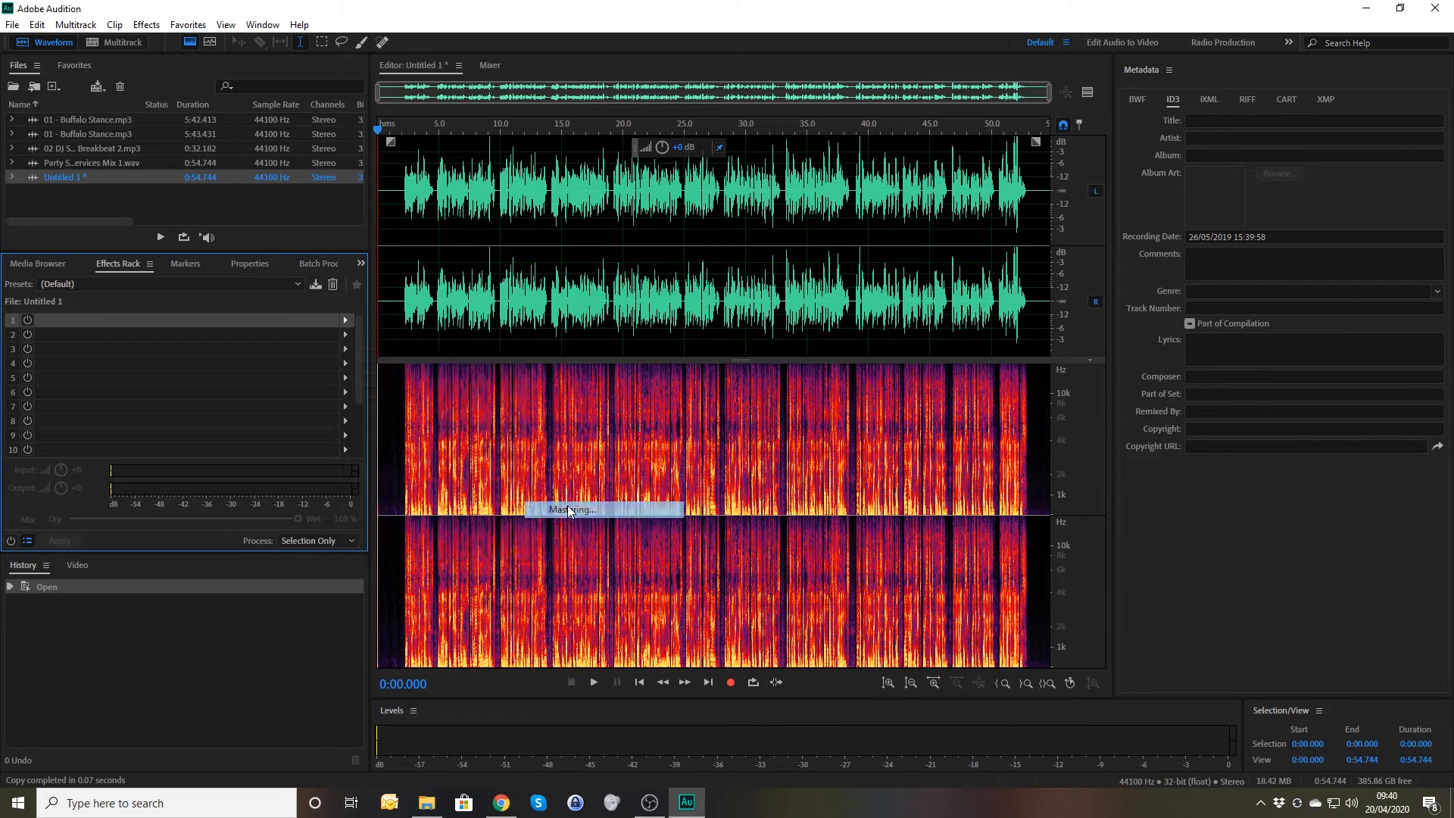
pyautogui.click(597, 244)
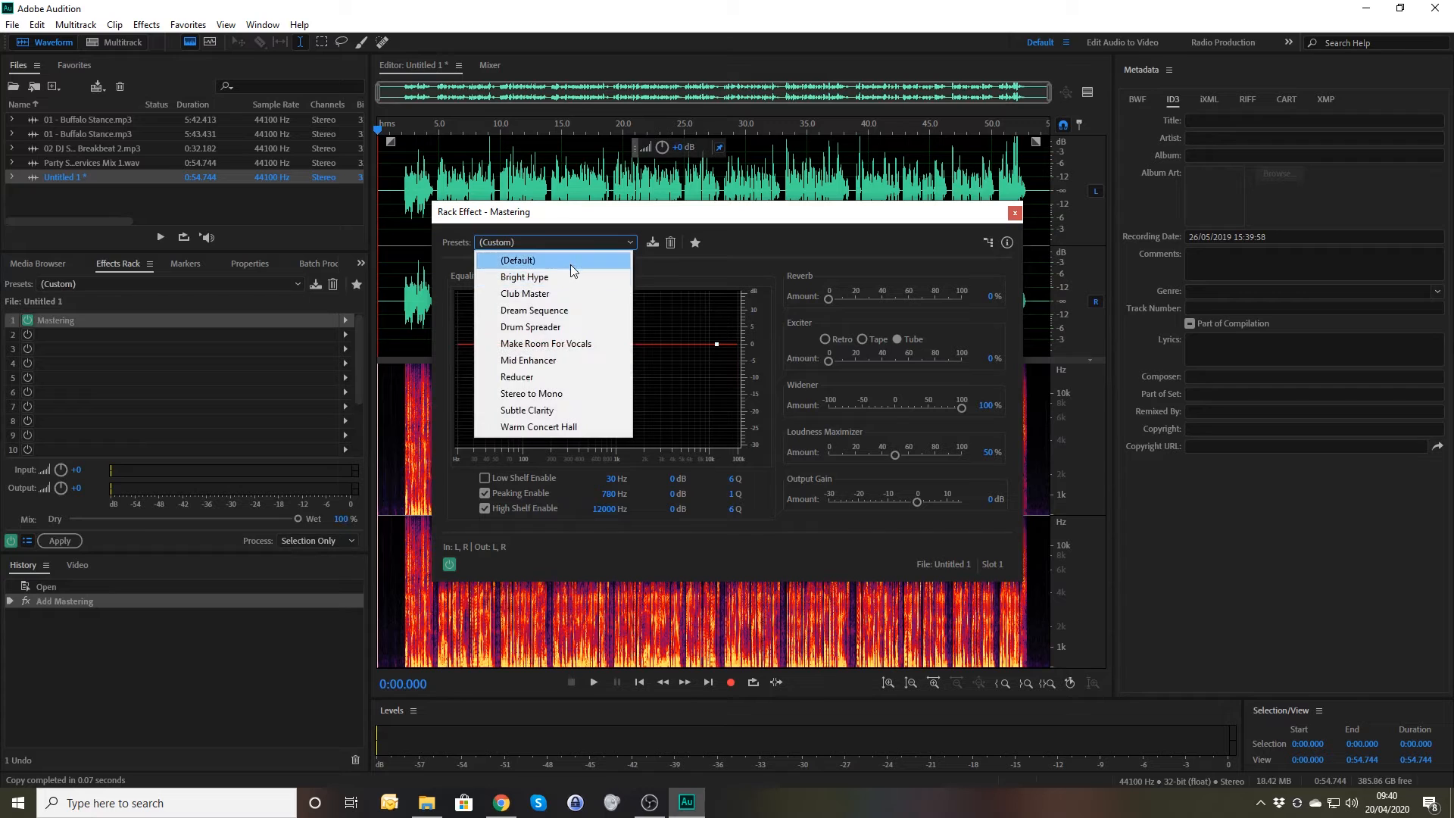
pyautogui.click(569, 261)
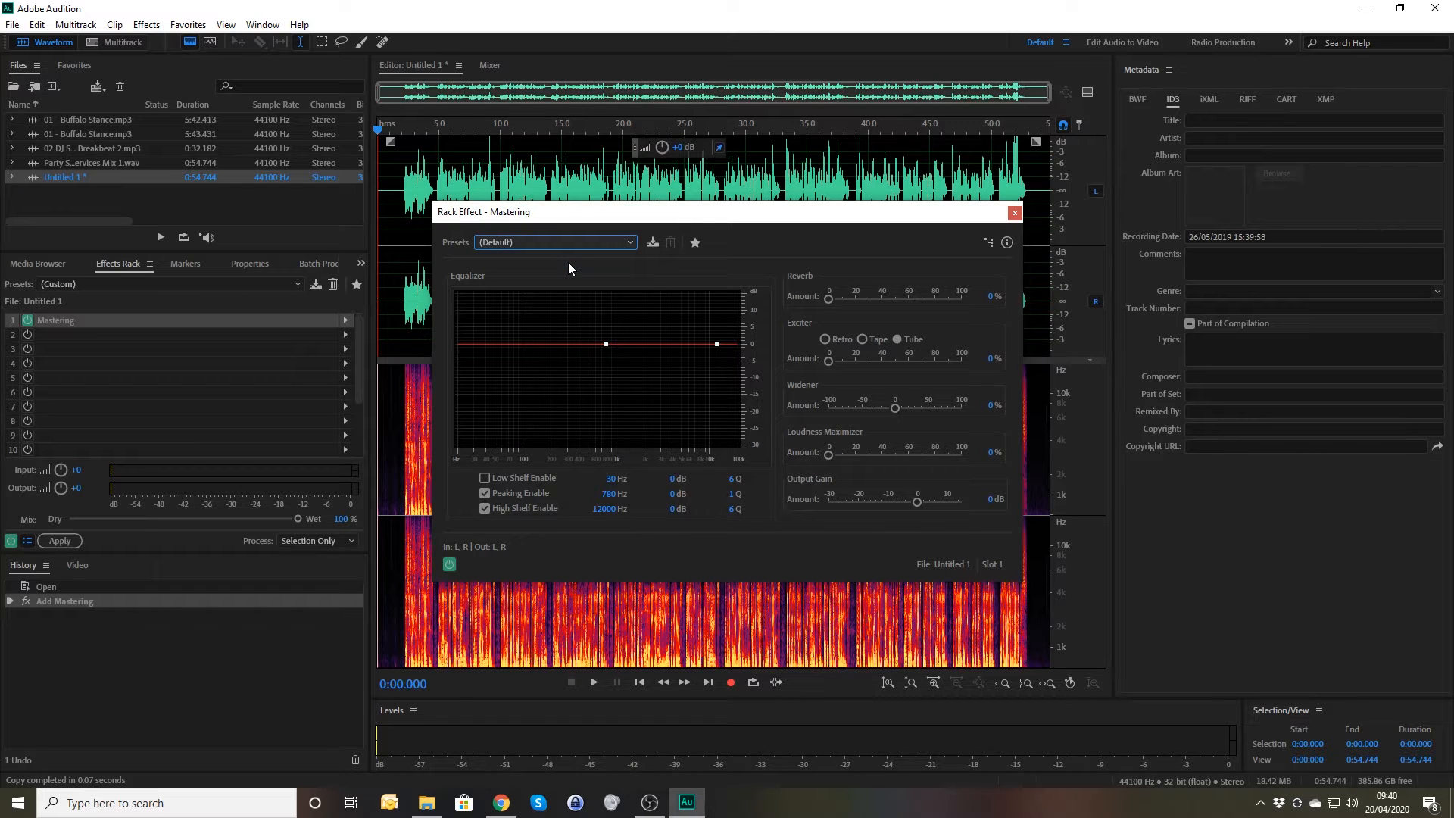
# Step: Try the Bright Hype and Subtle Clarity mastering presets and return to the (Default) preset
pyautogui.click(555, 243)
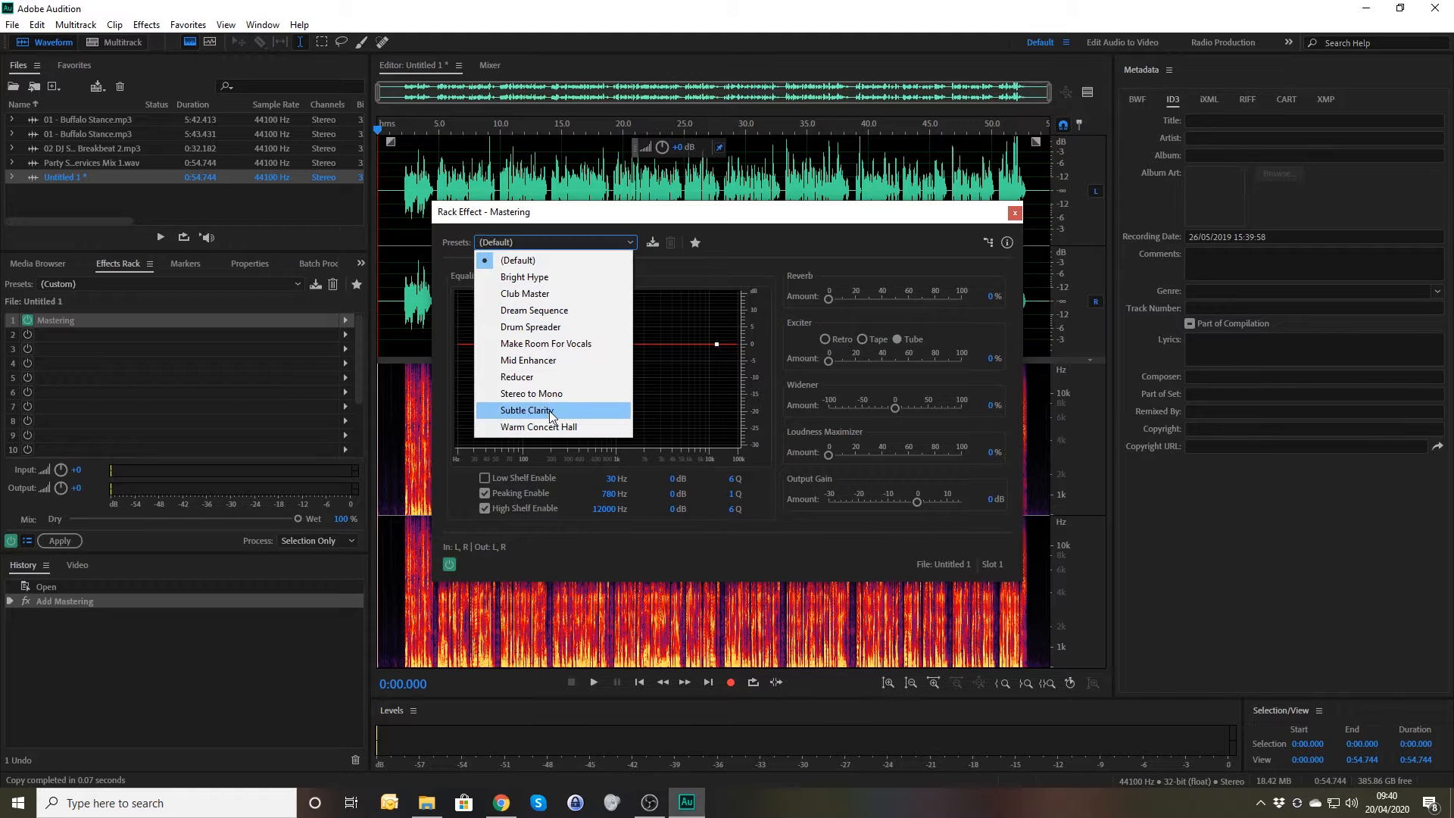
pyautogui.click(553, 279)
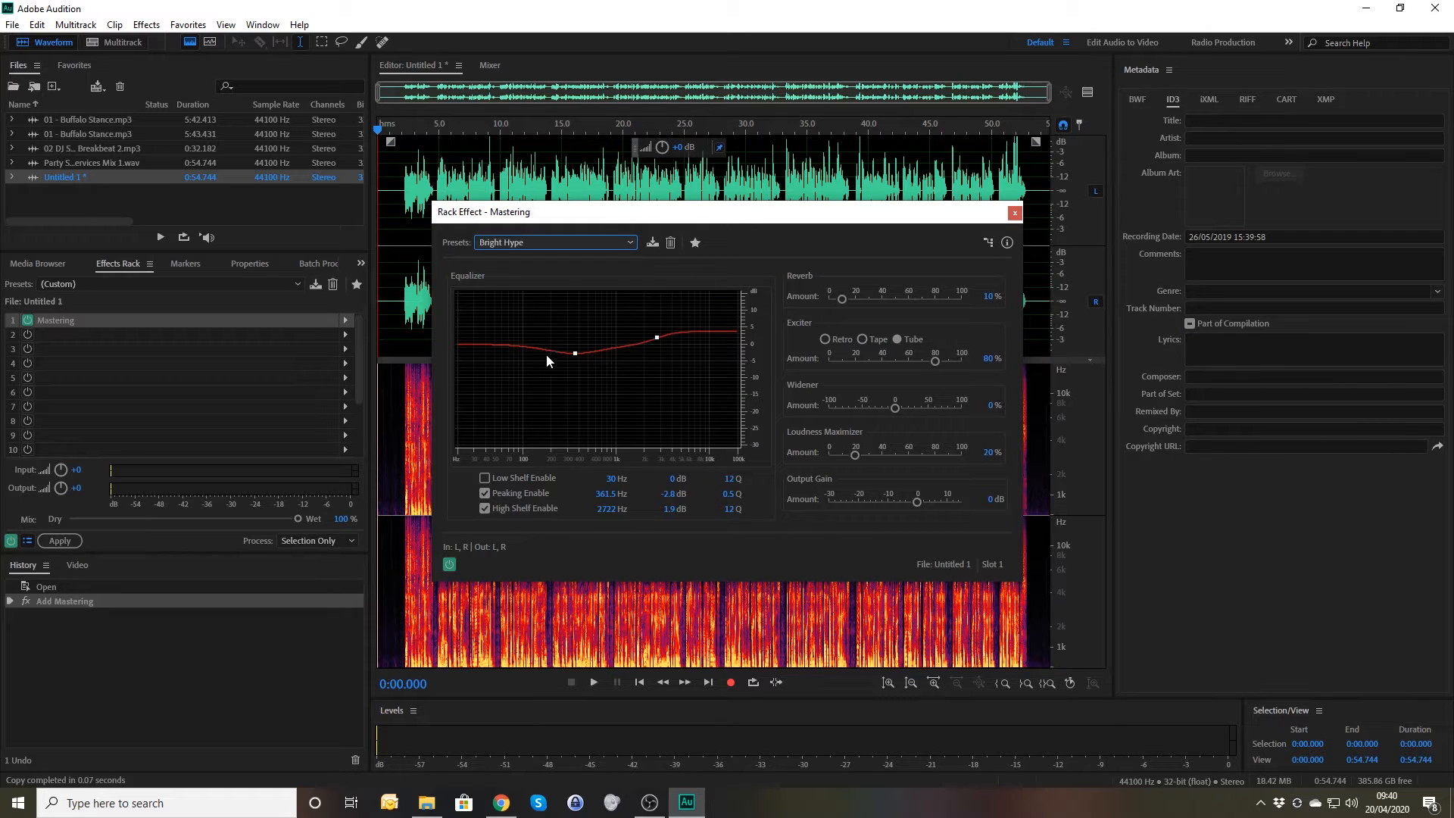
pyautogui.click(599, 243)
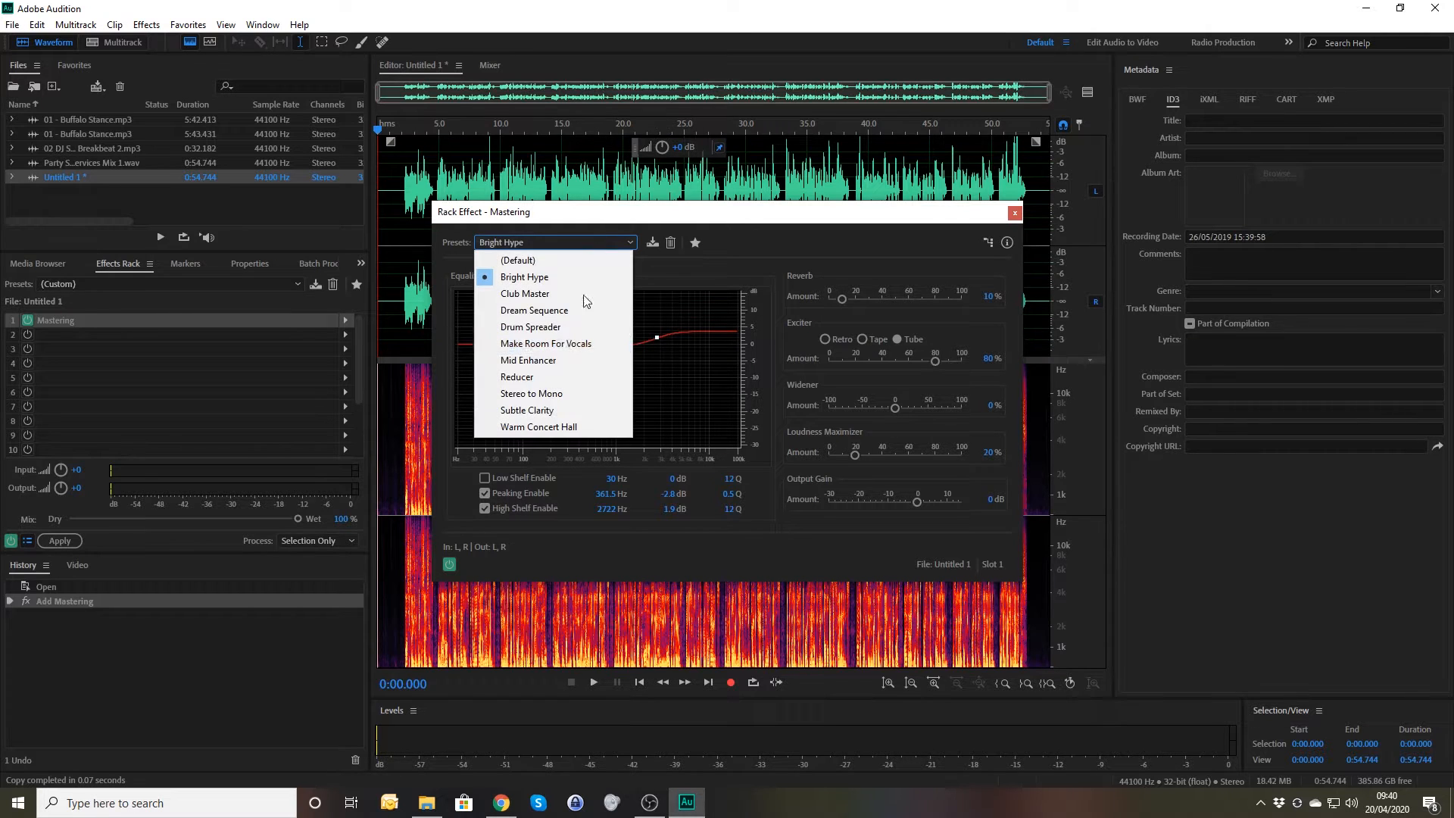
pyautogui.click(538, 409)
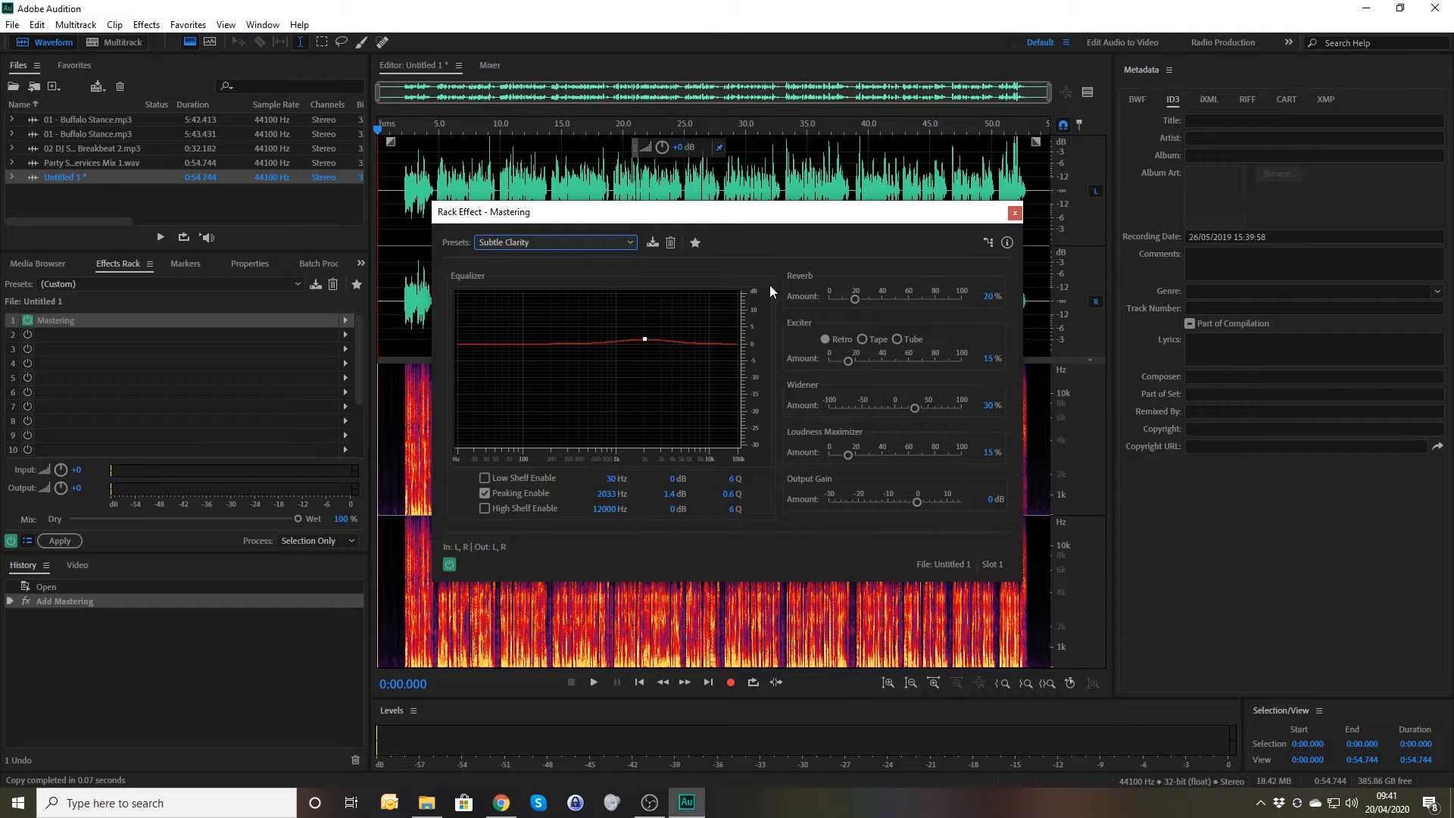
pyautogui.click(547, 243)
pyautogui.click(532, 259)
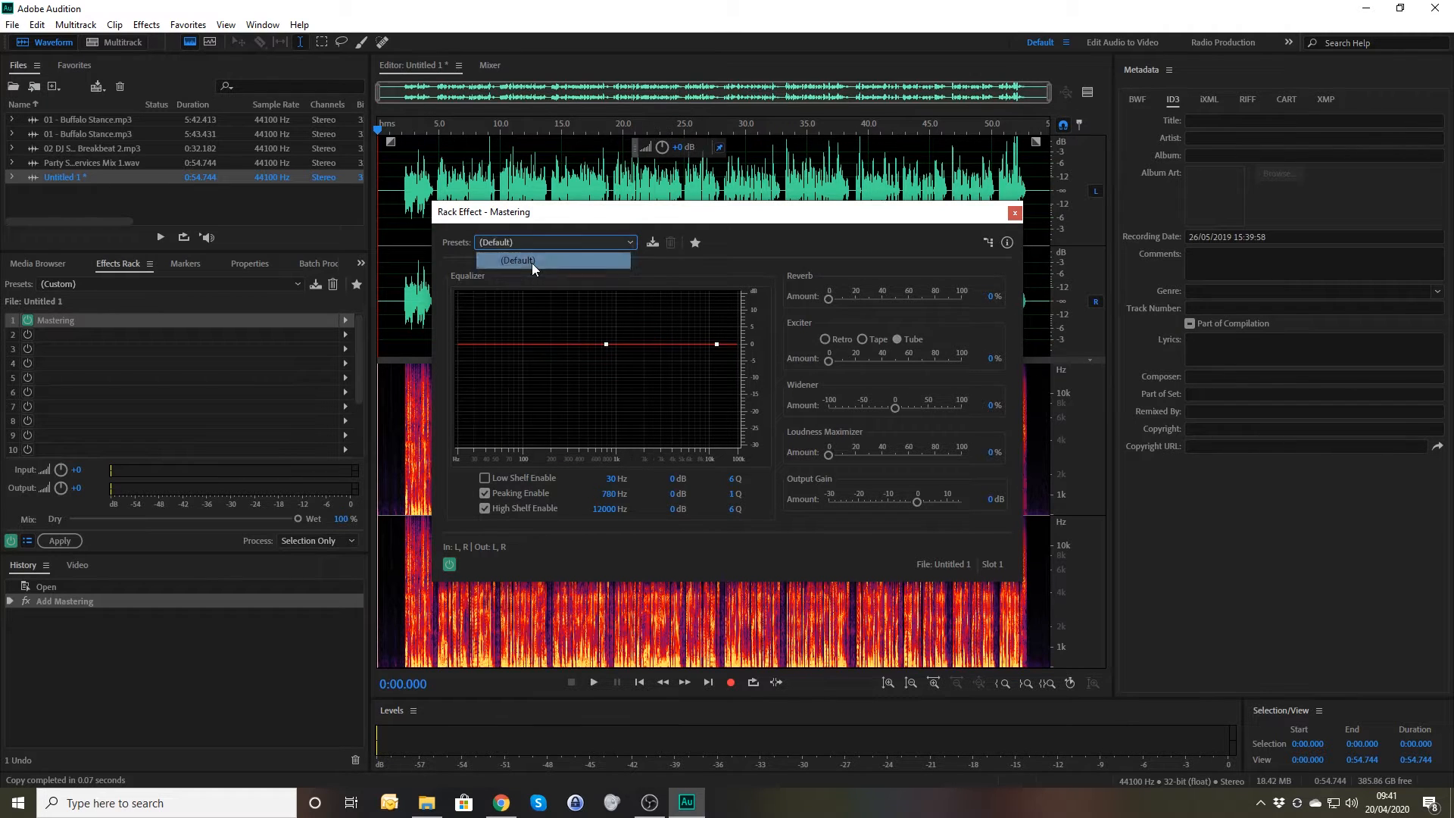
# Step: Set the Mastering reverb amount to 9% while auditioning the copied track from about 2 seconds
pyautogui.click(403, 194)
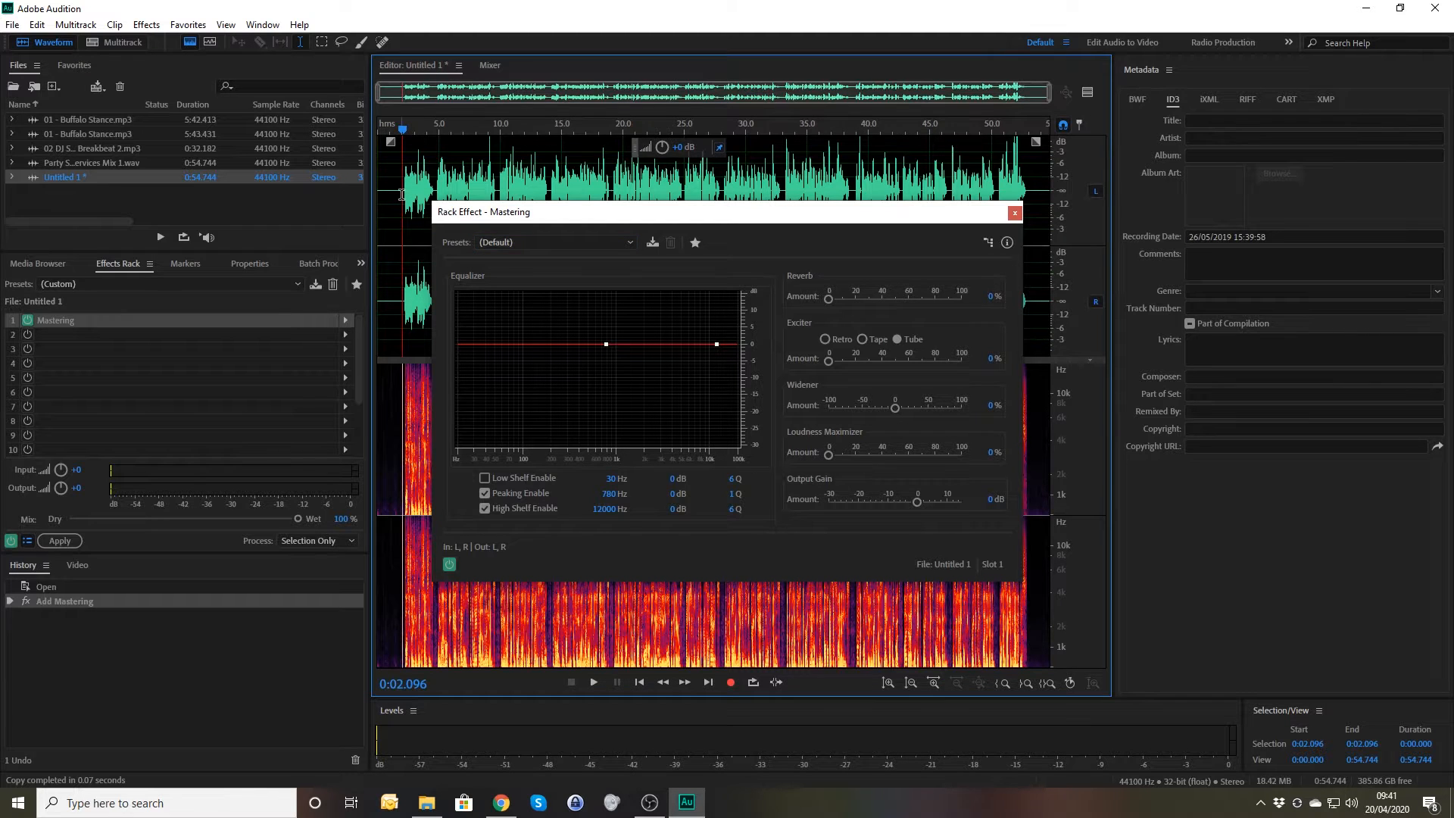
pyautogui.press('space')
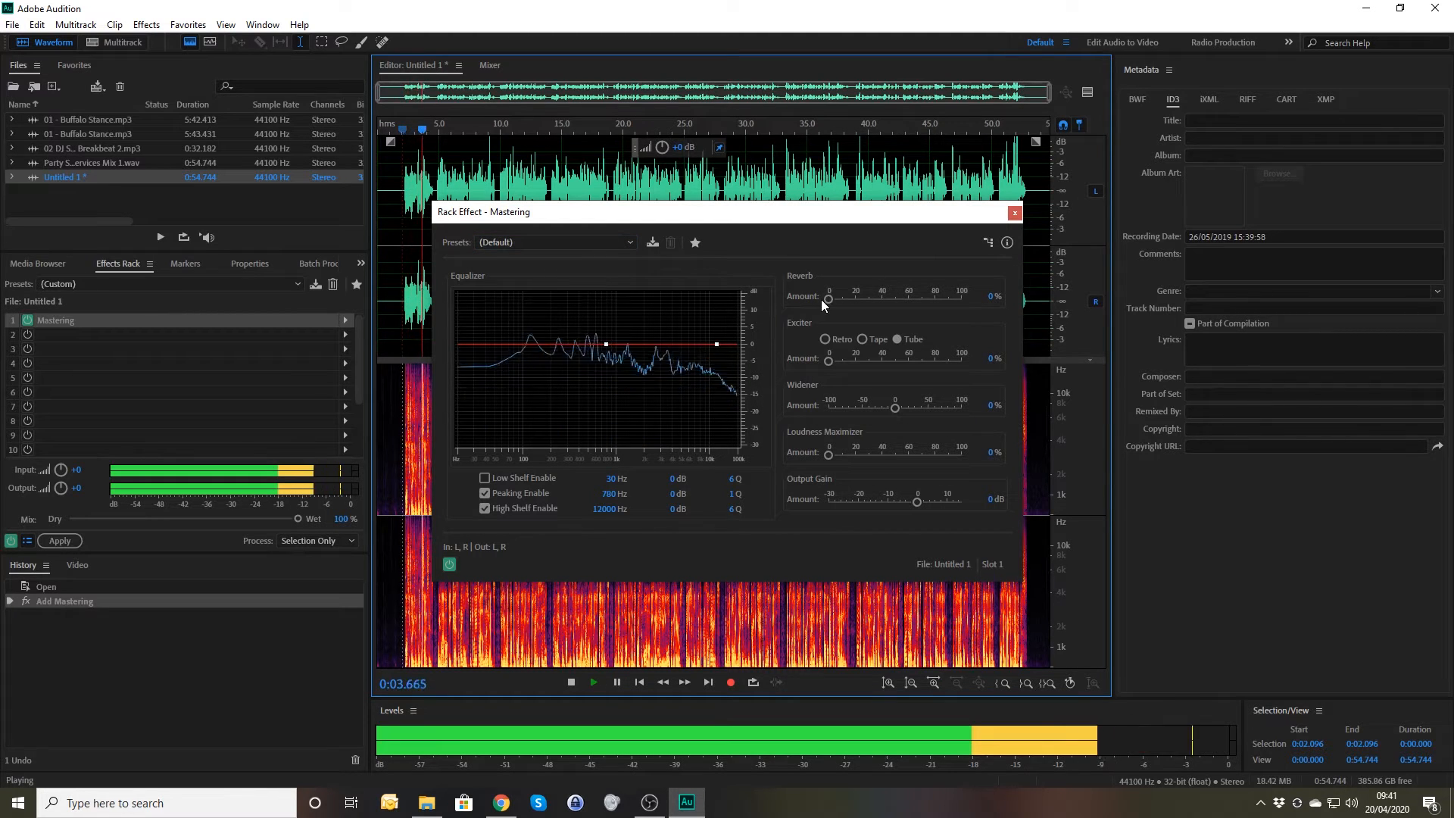
pyautogui.moveTo(826, 300); pyautogui.dragTo(738, 317)
pyautogui.press('space')
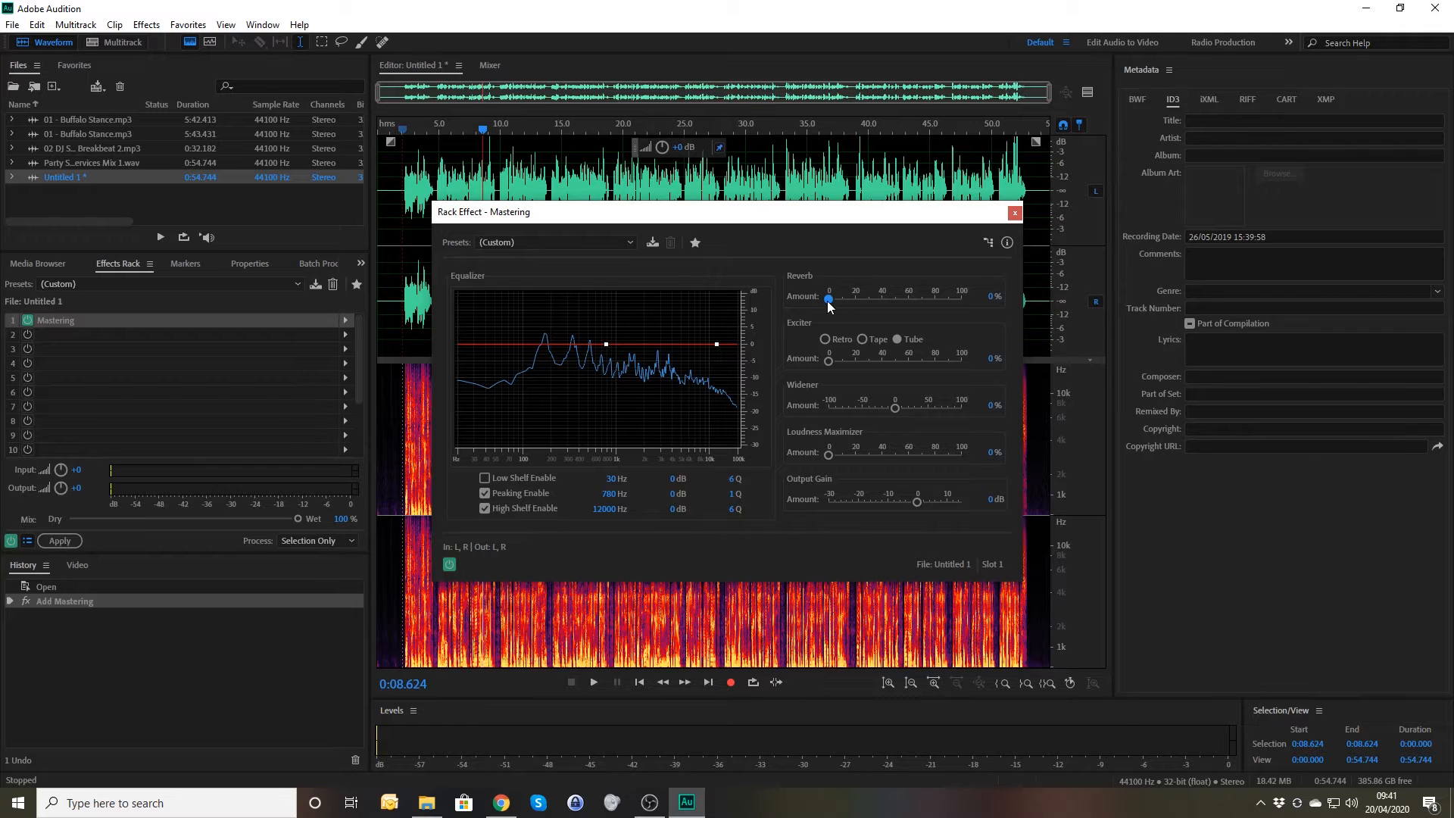
pyautogui.moveTo(828, 299); pyautogui.dragTo(841, 301)
pyautogui.press('space')
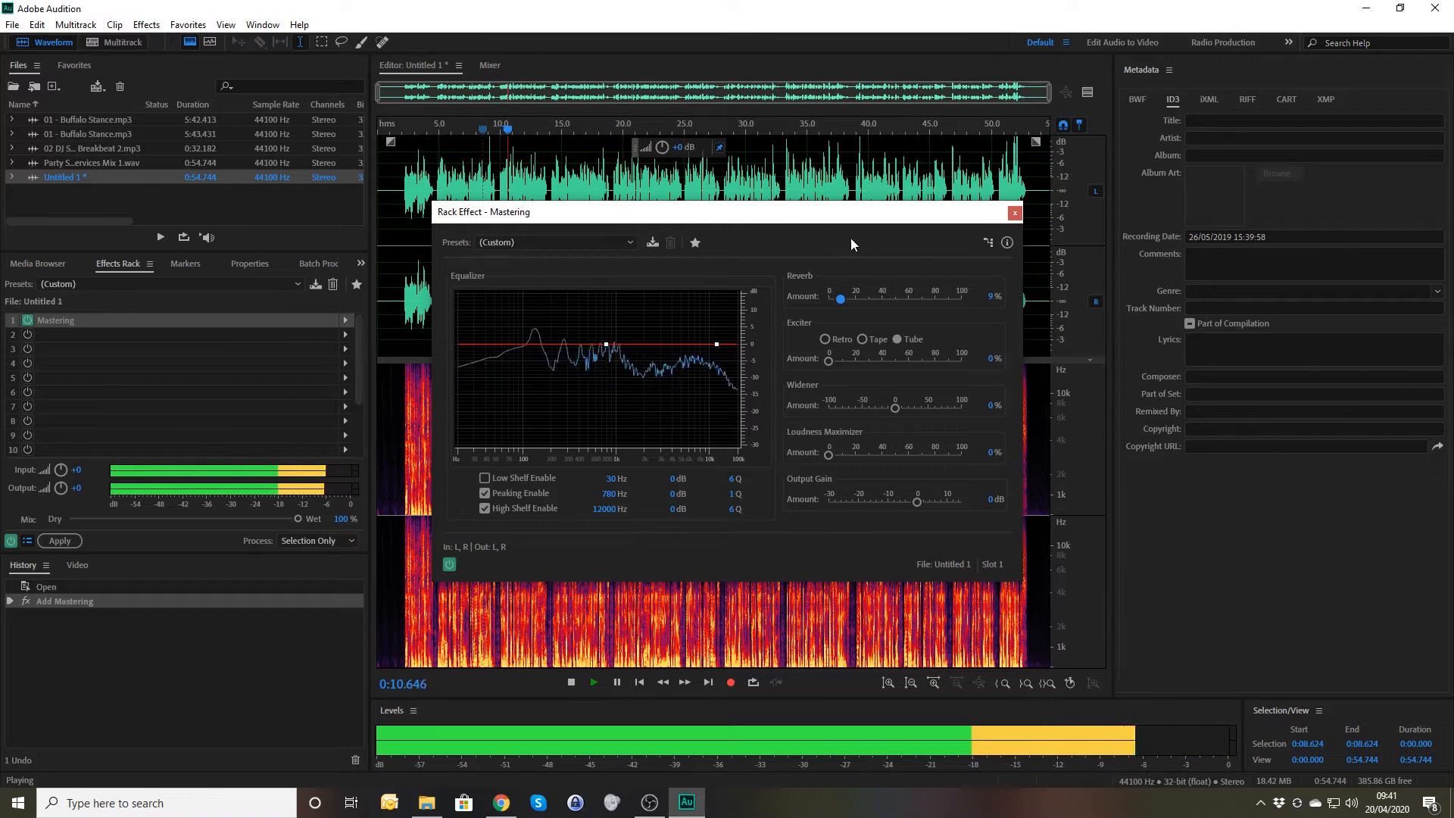
# Step: Stop playback, show the preview editor below the main waveform, and move the Mastering window clear of the track's start
pyautogui.moveTo(778, 219); pyautogui.dragTo(752, 282)
pyautogui.press('space')
pyautogui.click(1090, 93)
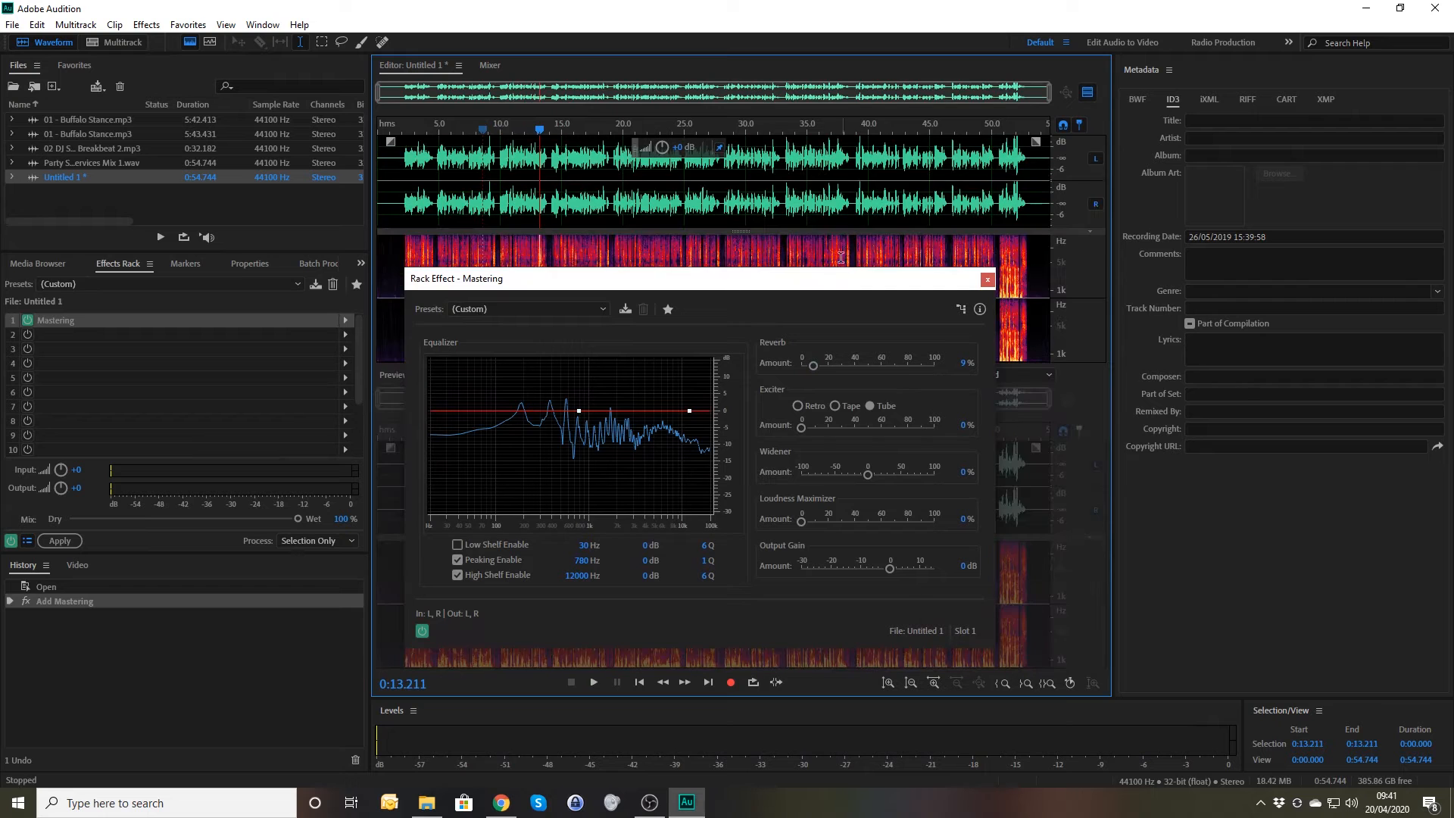
pyautogui.moveTo(806, 281); pyautogui.dragTo(1234, 64)
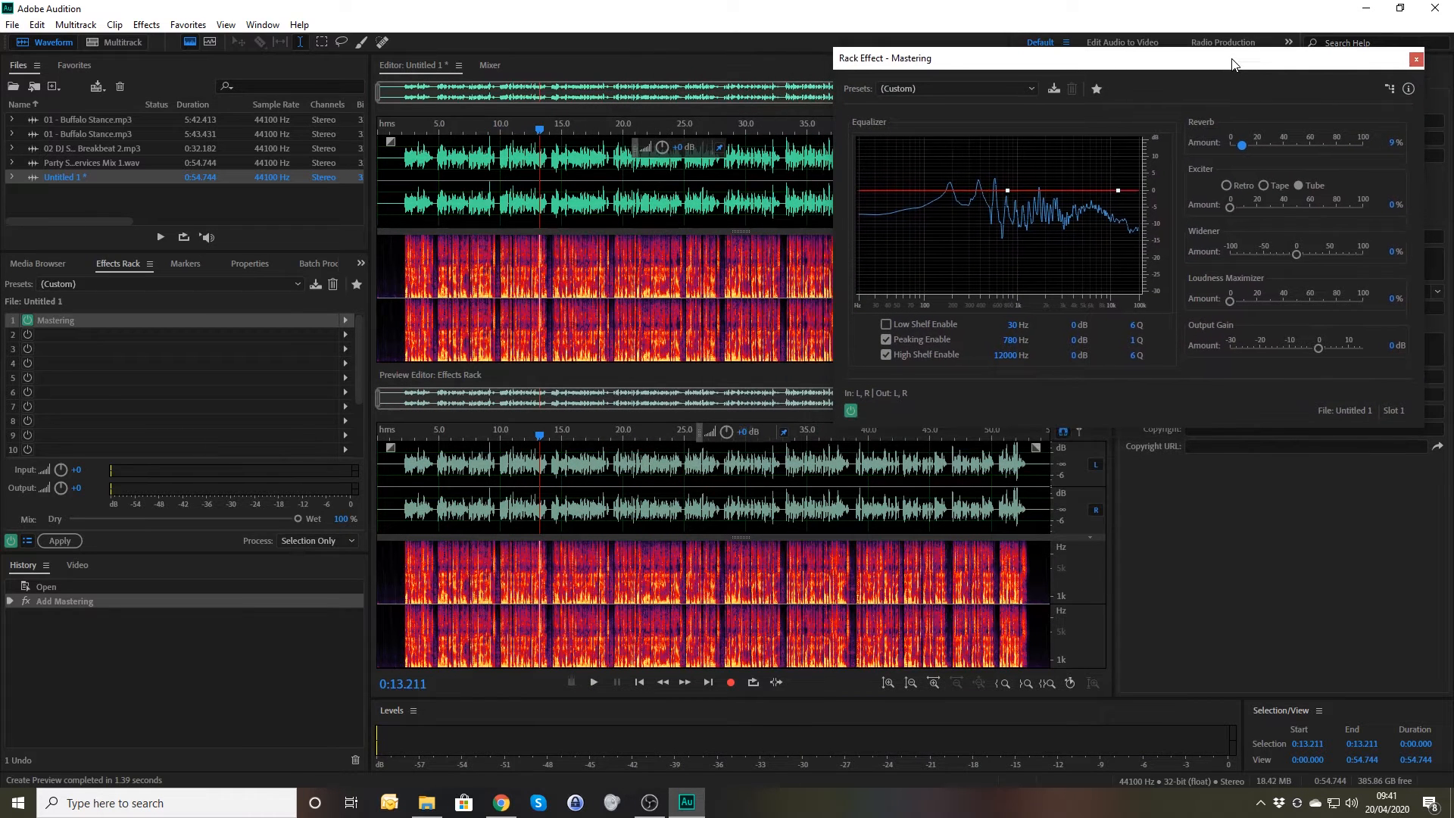
# Step: Try a Mastering reverb amount of 5% while auditioning the track from about 13 seconds
pyautogui.click(1395, 142)
pyautogui.write('5')
pyautogui.press('Return')
pyautogui.press('space')
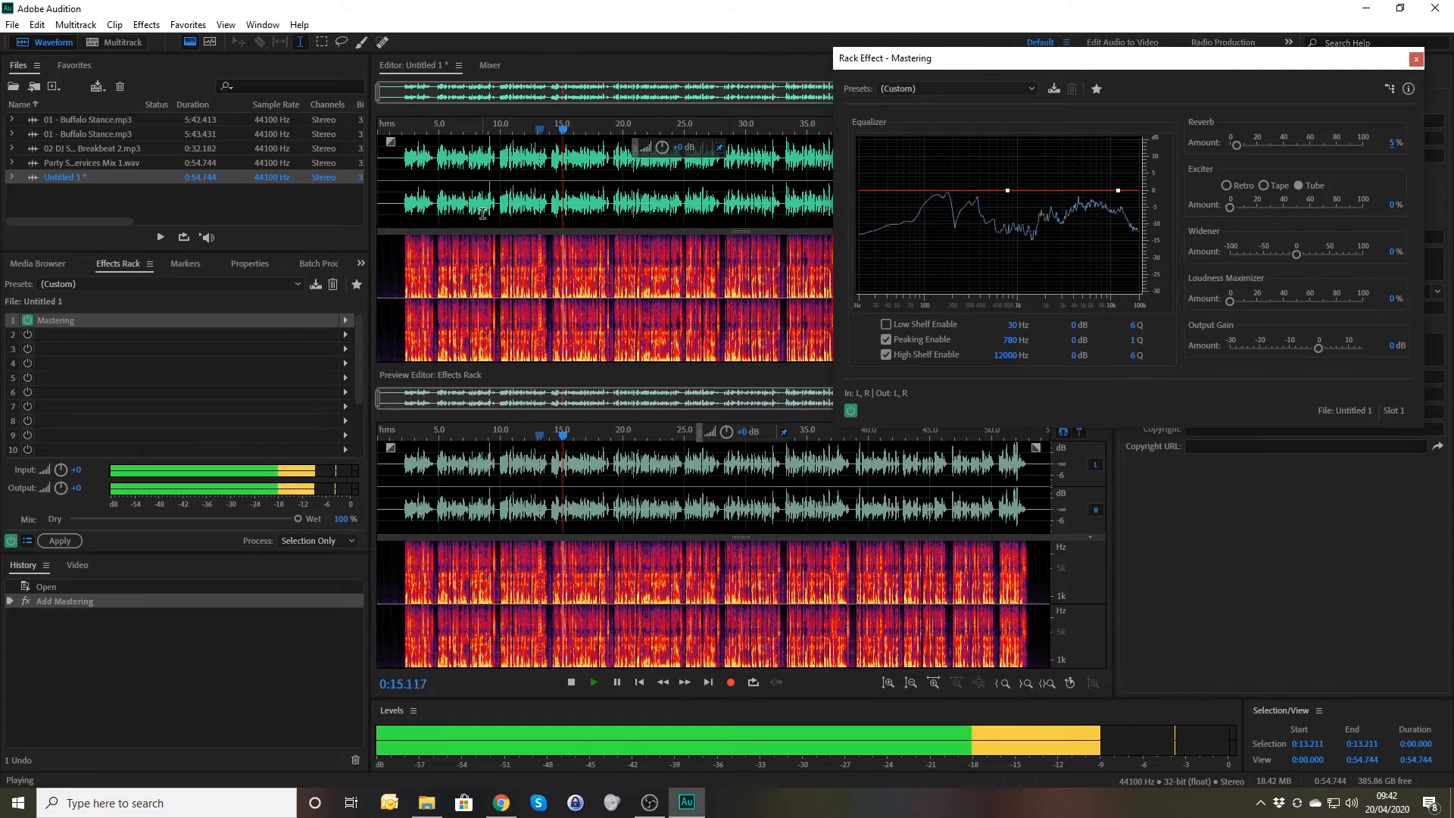
pyautogui.press('space')
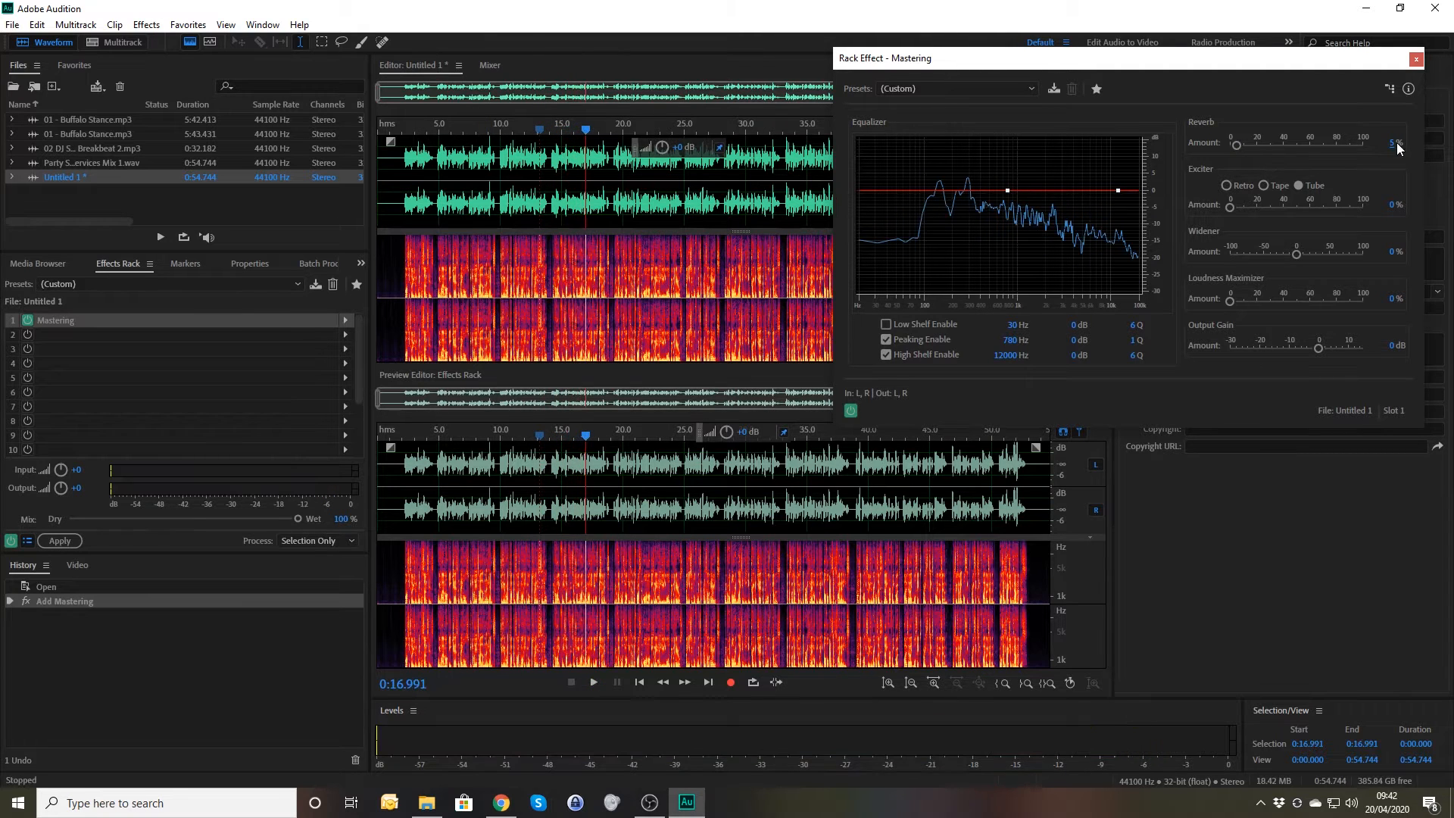
# Step: Set the Mastering reverb amount to 7% and audition the track, including from about 2 seconds
pyautogui.click(1391, 141)
pyautogui.write('7')
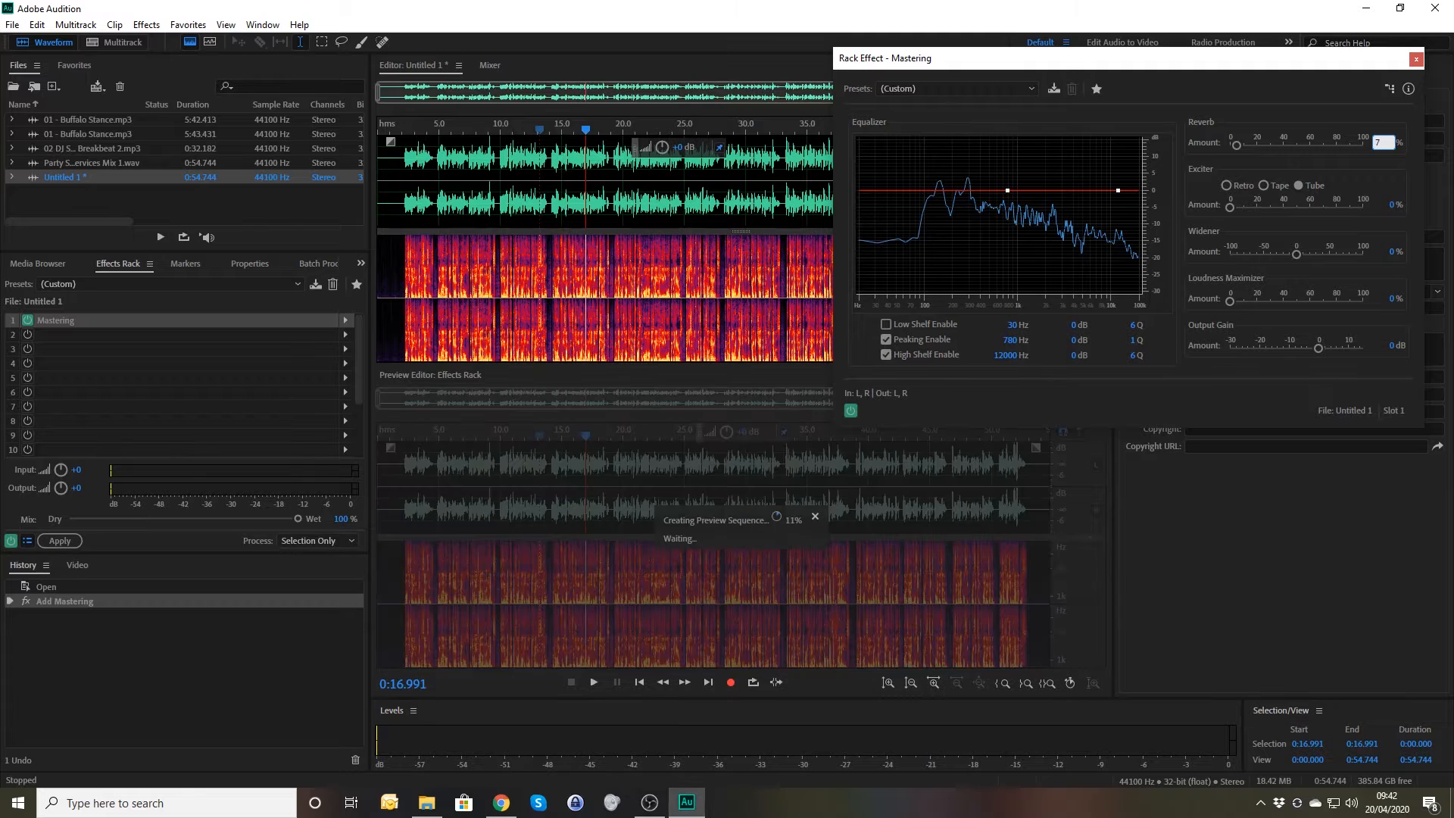
pyautogui.press('Return')
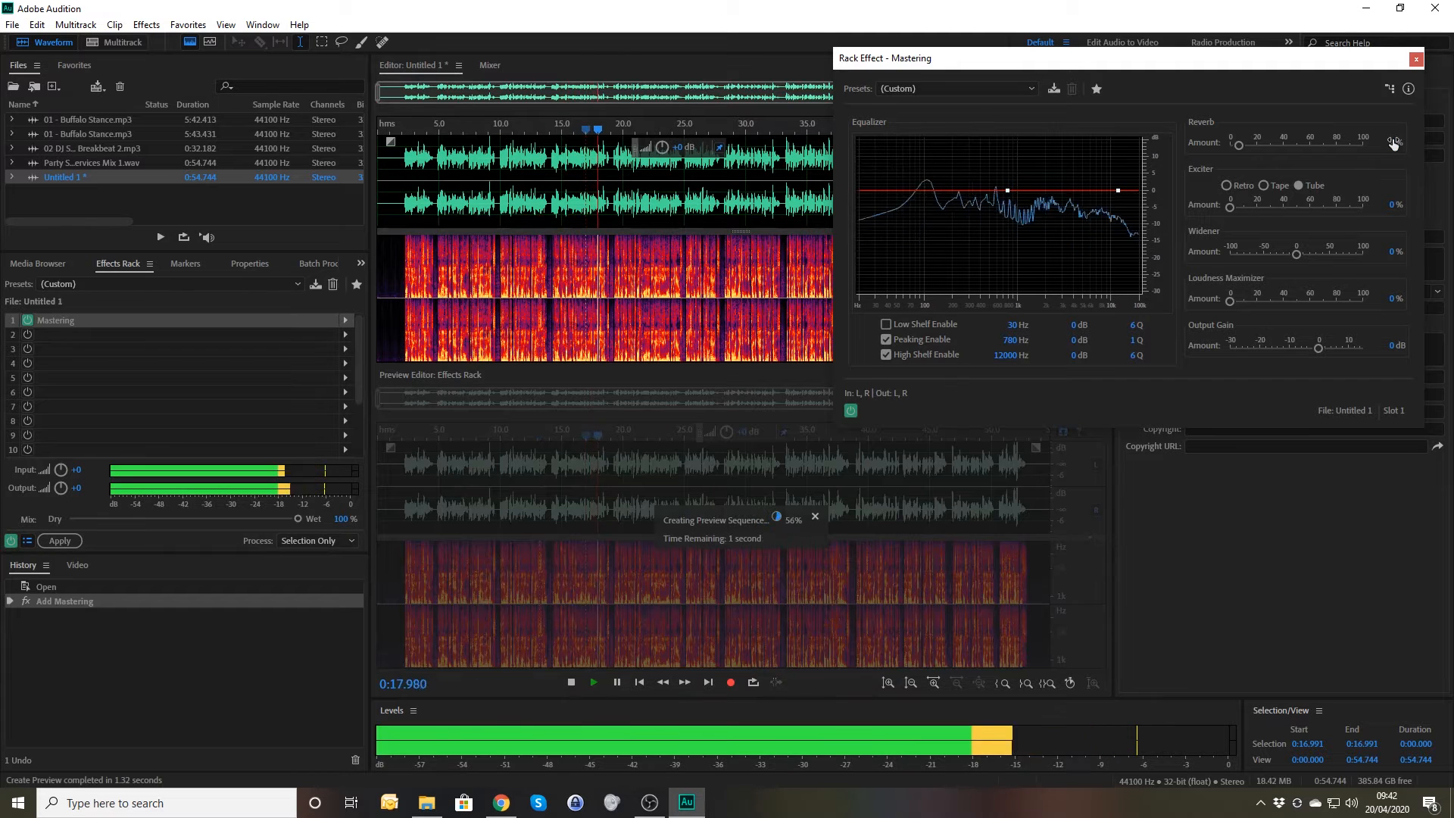
pyautogui.press('space')
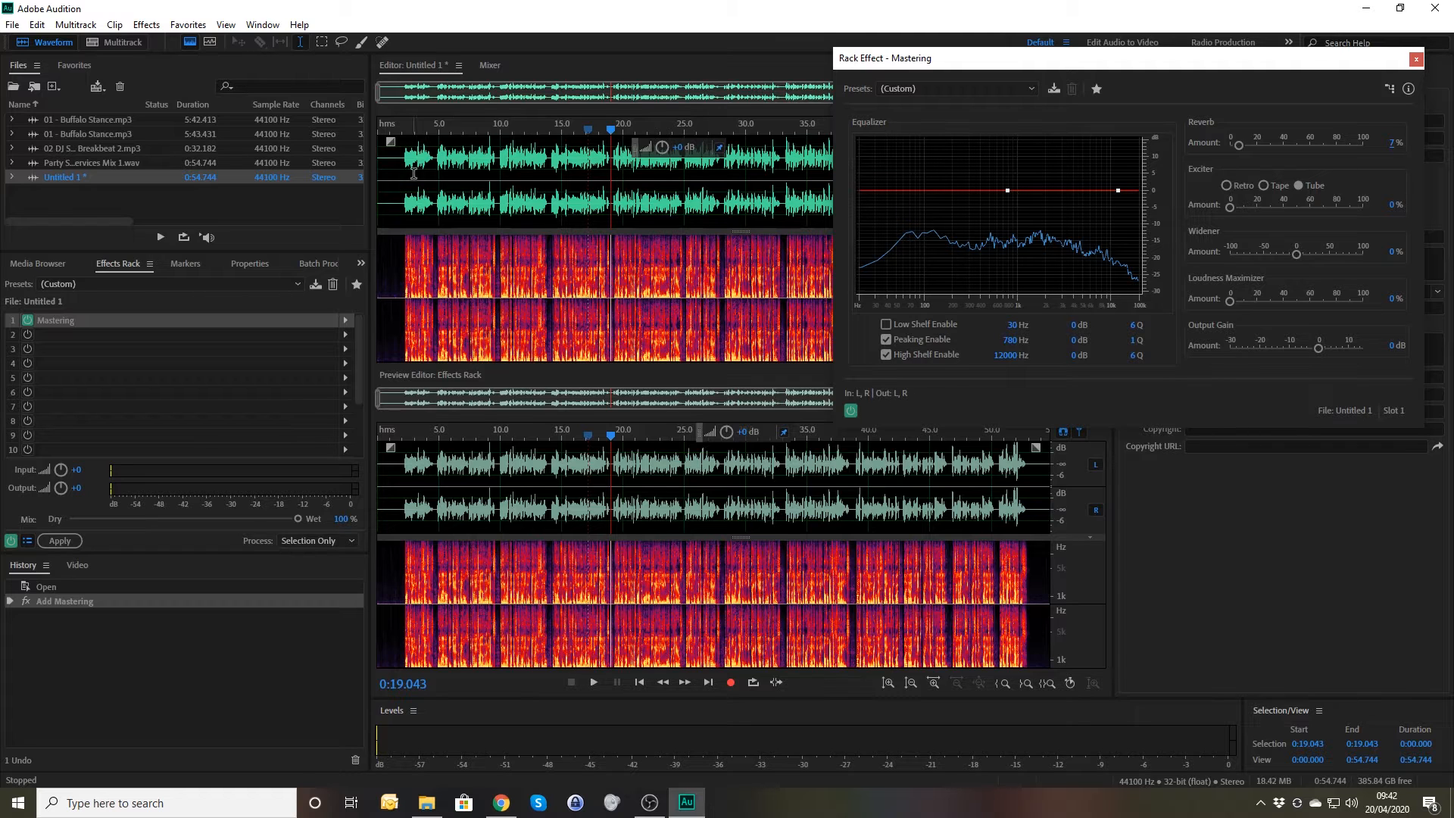
pyautogui.click(401, 198)
pyautogui.press('space')
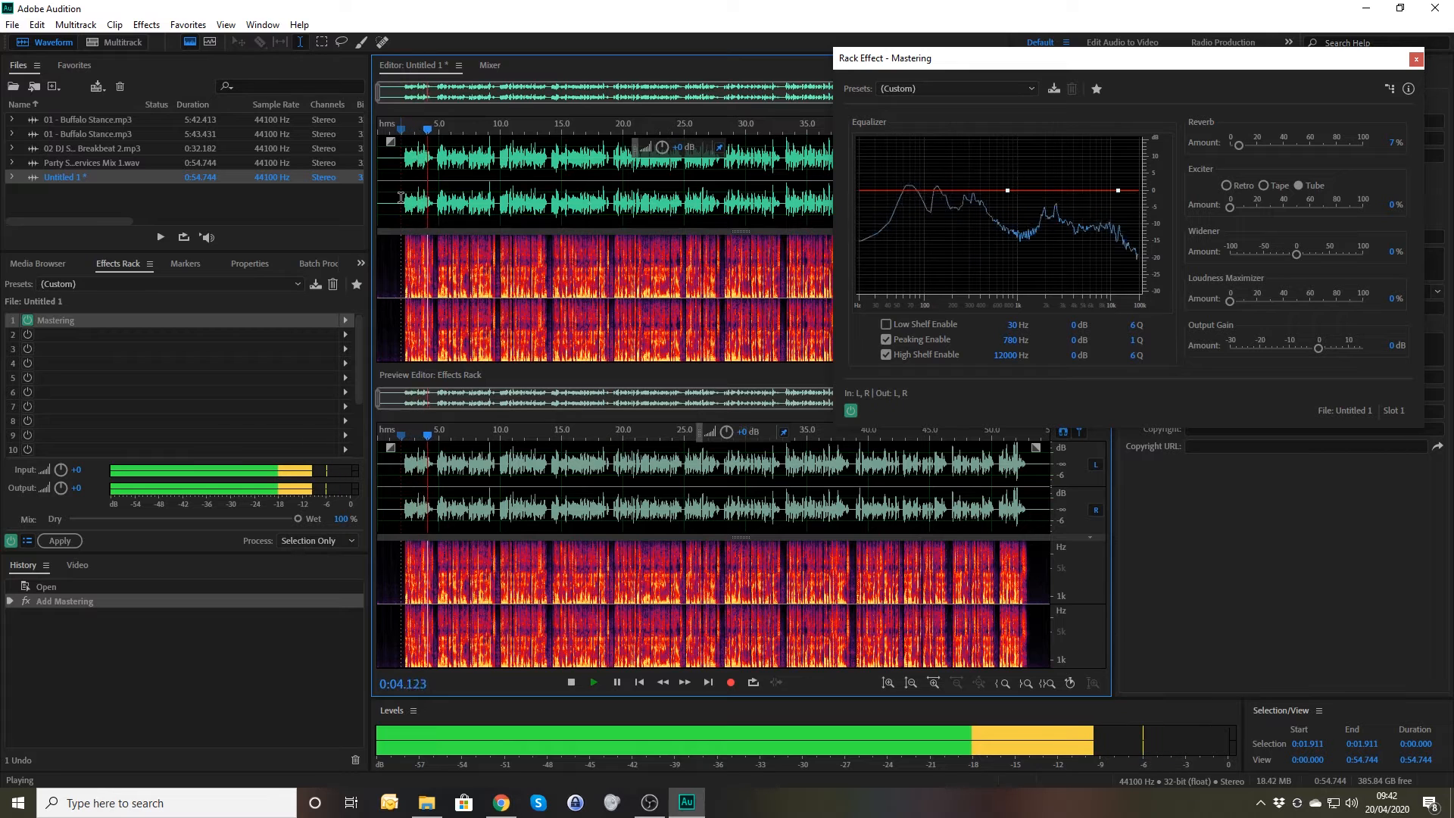
pyautogui.press('space')
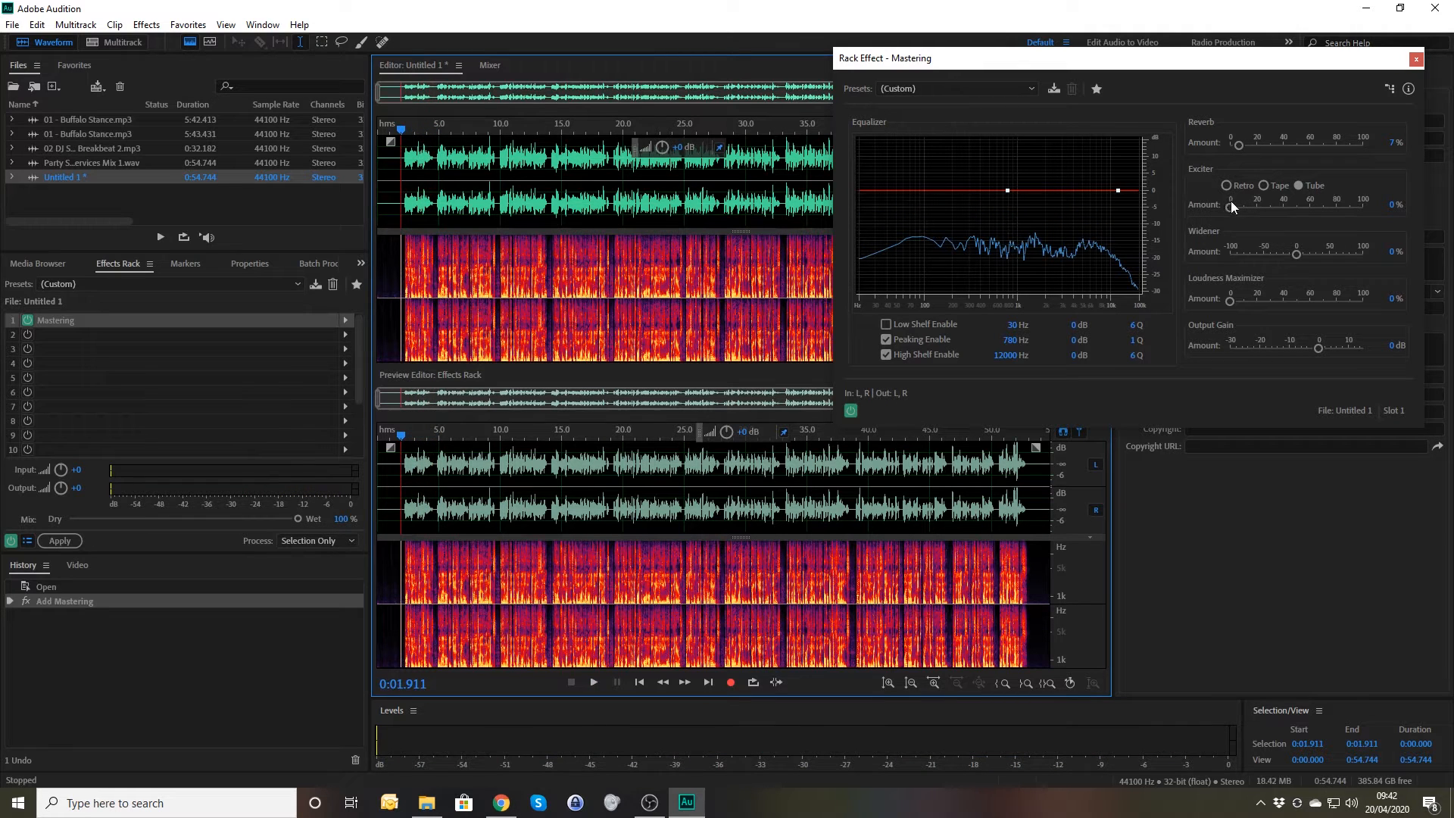
# Step: Try the Tube exciter at 100% while auditioning the track from about 2 seconds
pyautogui.moveTo(1230, 209); pyautogui.dragTo(1430, 223)
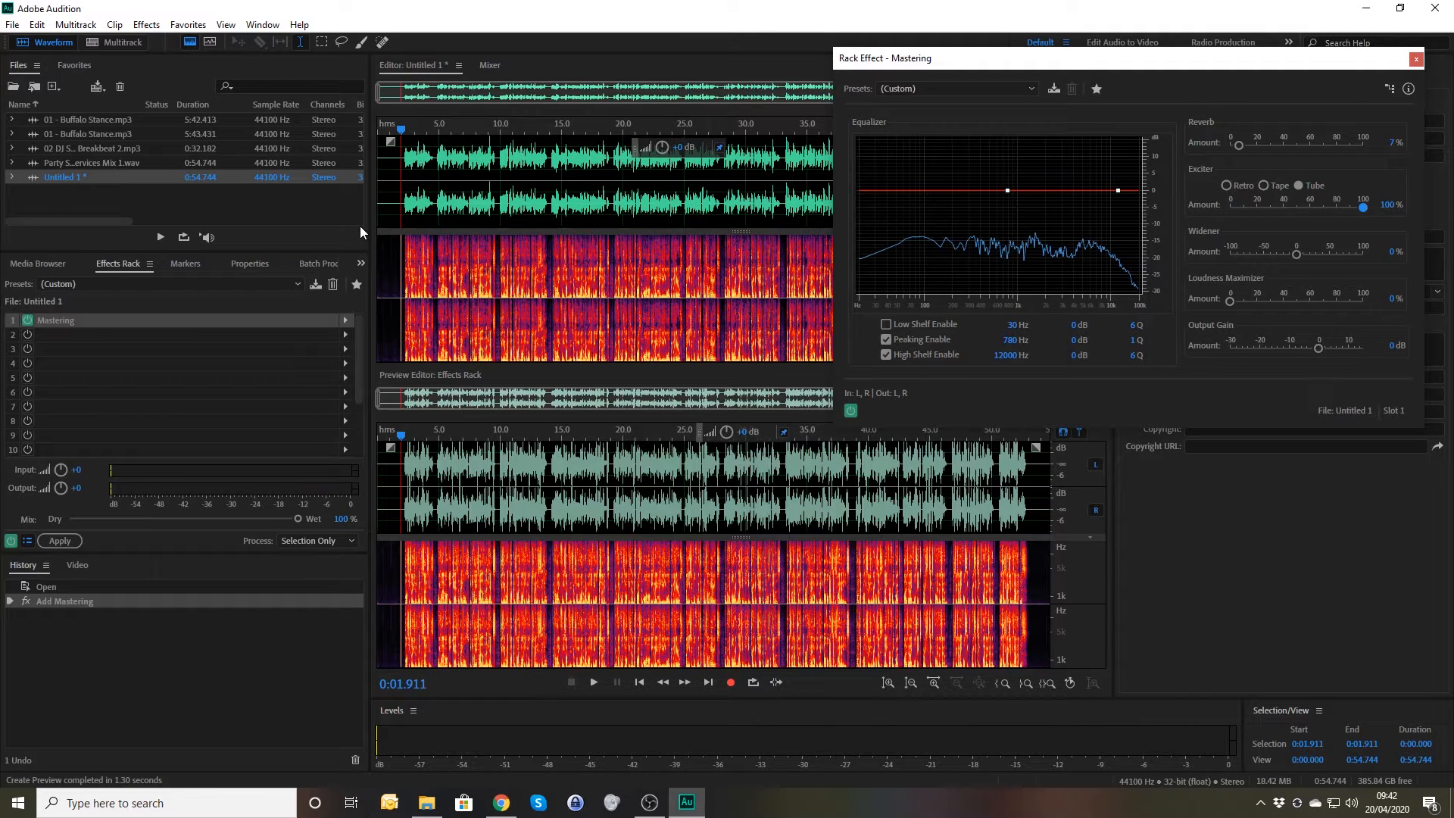
pyautogui.press('space')
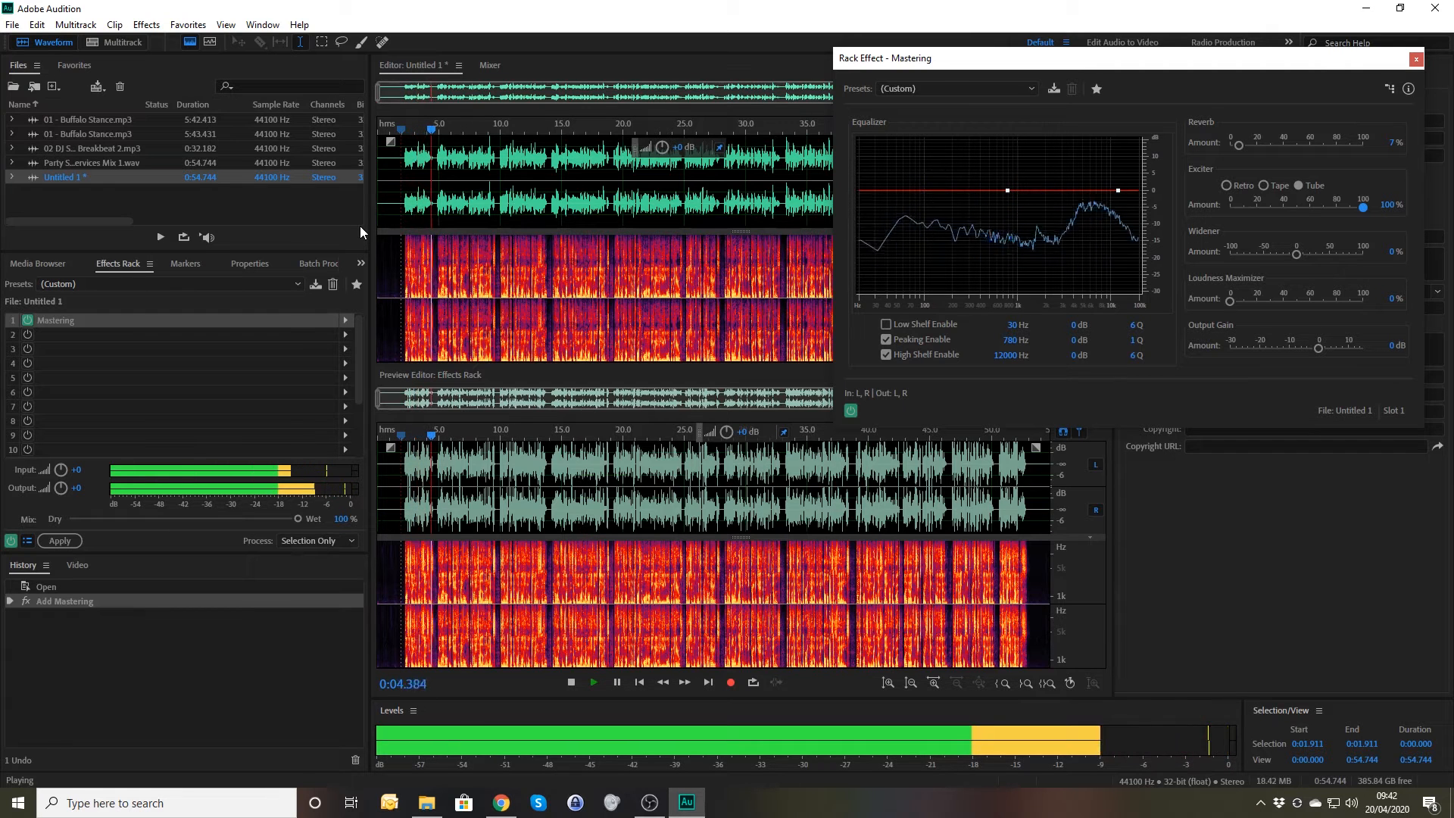
pyautogui.press('space')
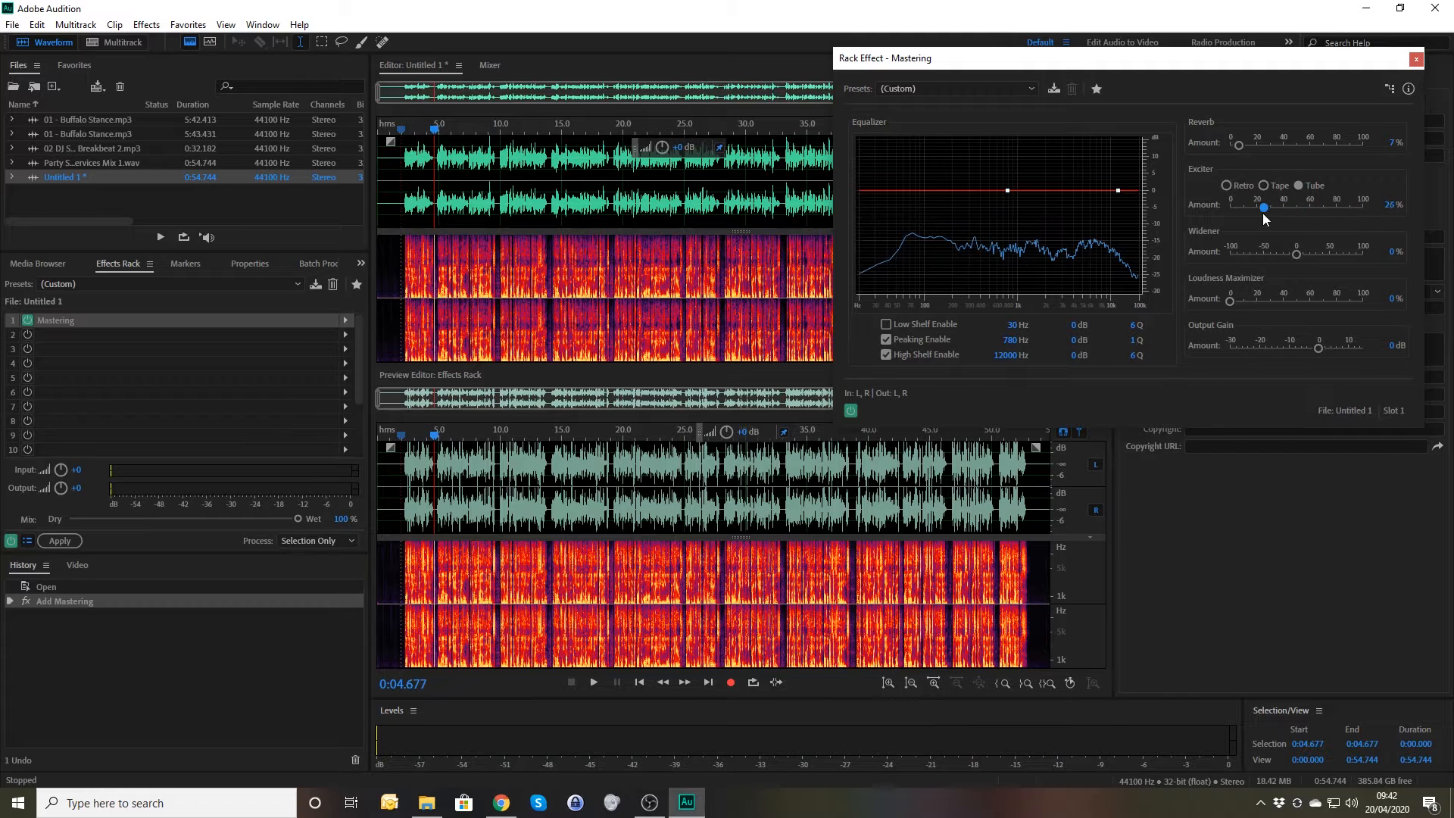
# Step: Try Tube exciter amounts of 20%, 41% and 34% while auditioning the track from about 0.8 seconds
pyautogui.moveTo(1263, 215); pyautogui.dragTo(1257, 214)
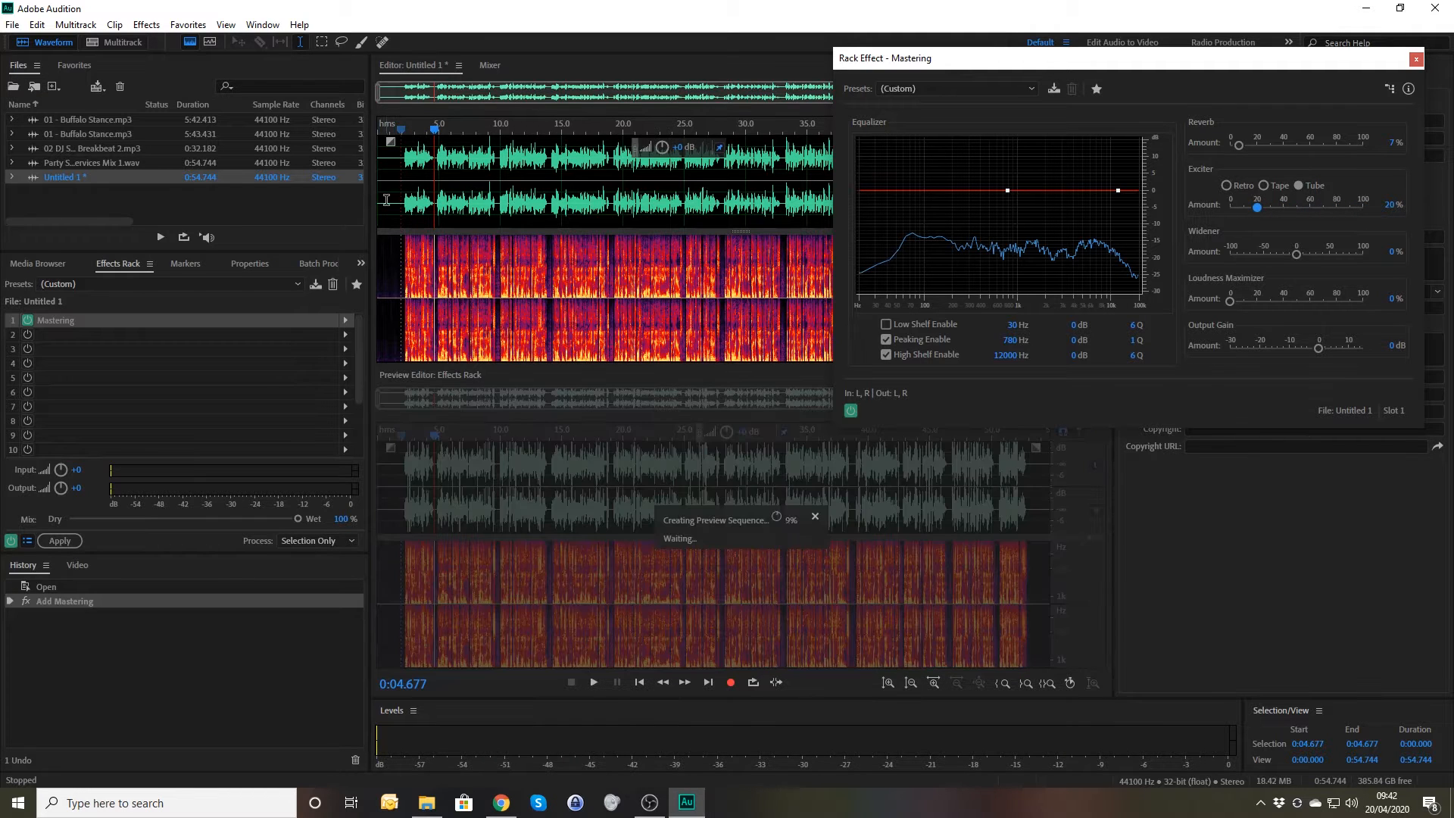
pyautogui.click(387, 200)
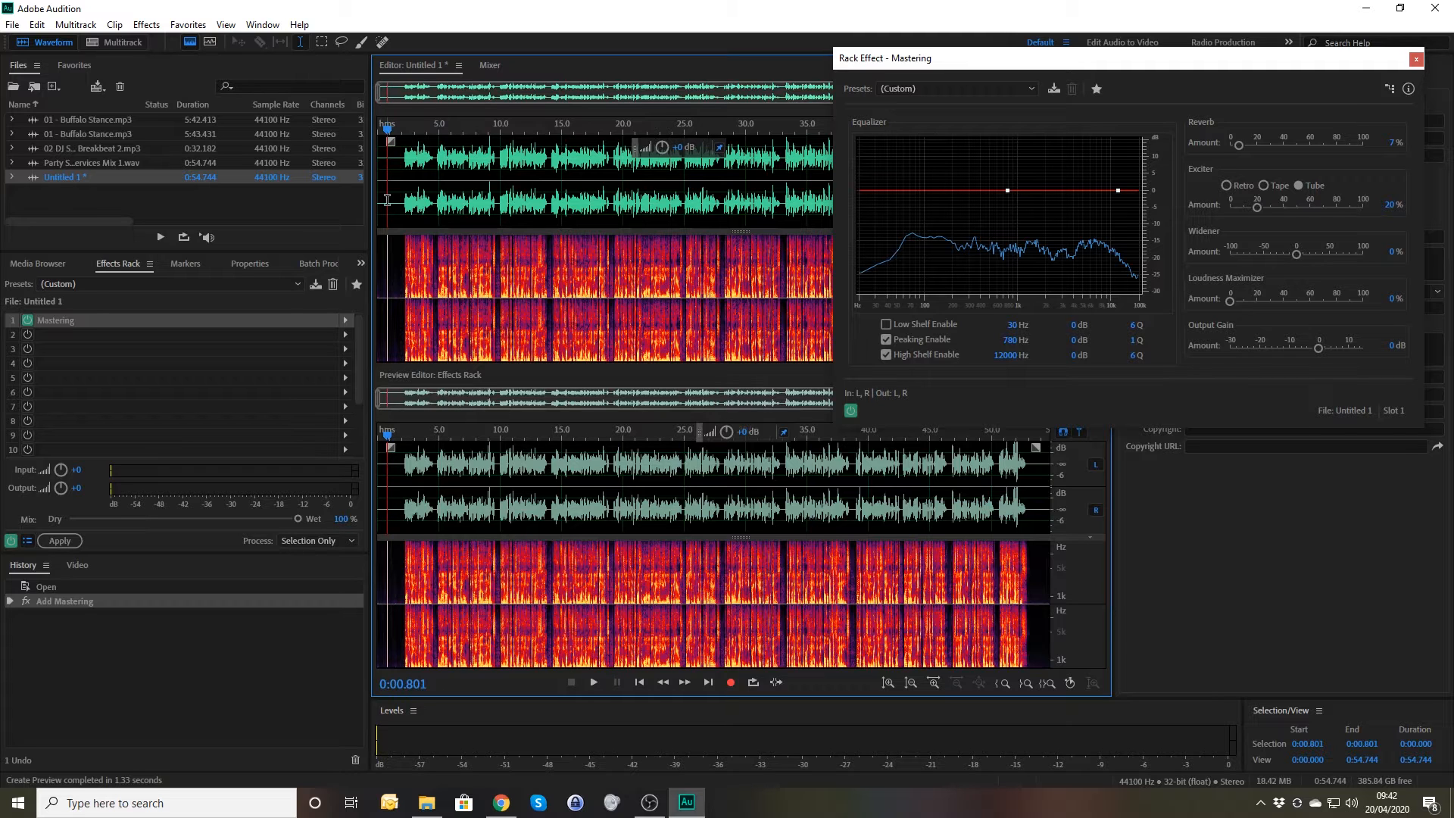
pyautogui.press('space')
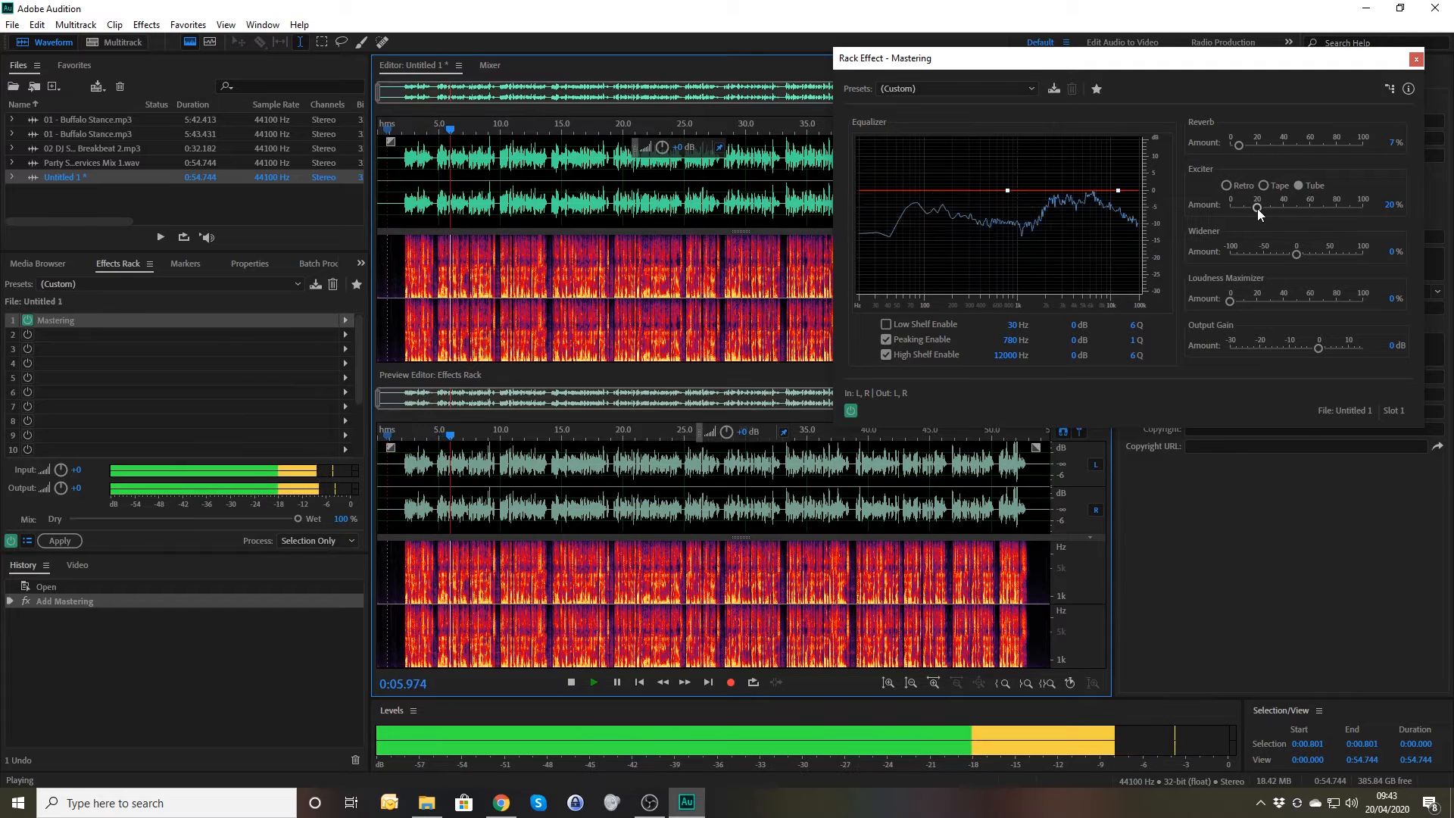
pyautogui.moveTo(1257, 207); pyautogui.dragTo(1284, 211)
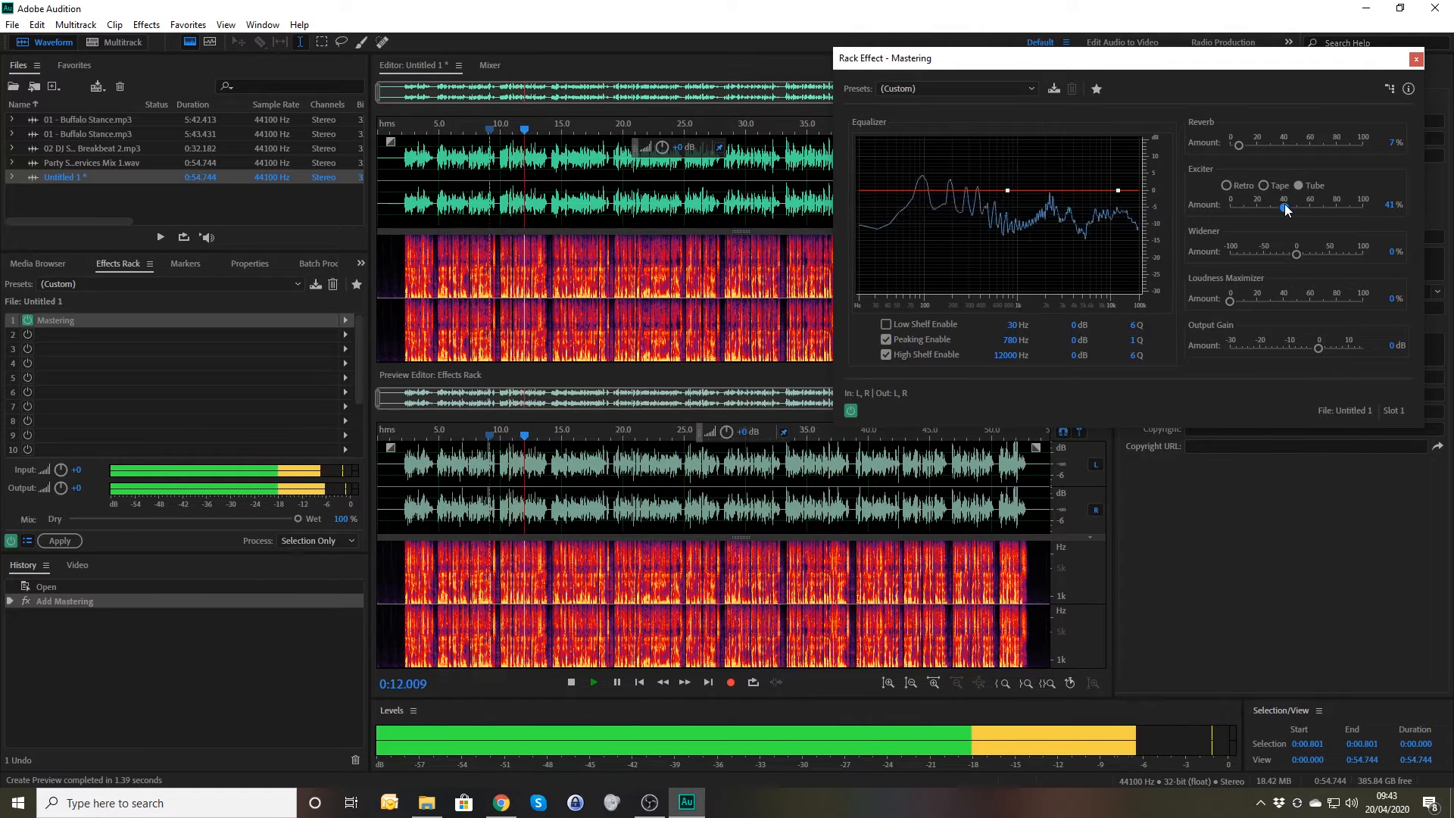
pyautogui.moveTo(1285, 209)
pyautogui.mouseDown()
pyautogui.moveTo(1185, 208)
pyautogui.moveTo(1279, 207)
pyautogui.mouseUp()
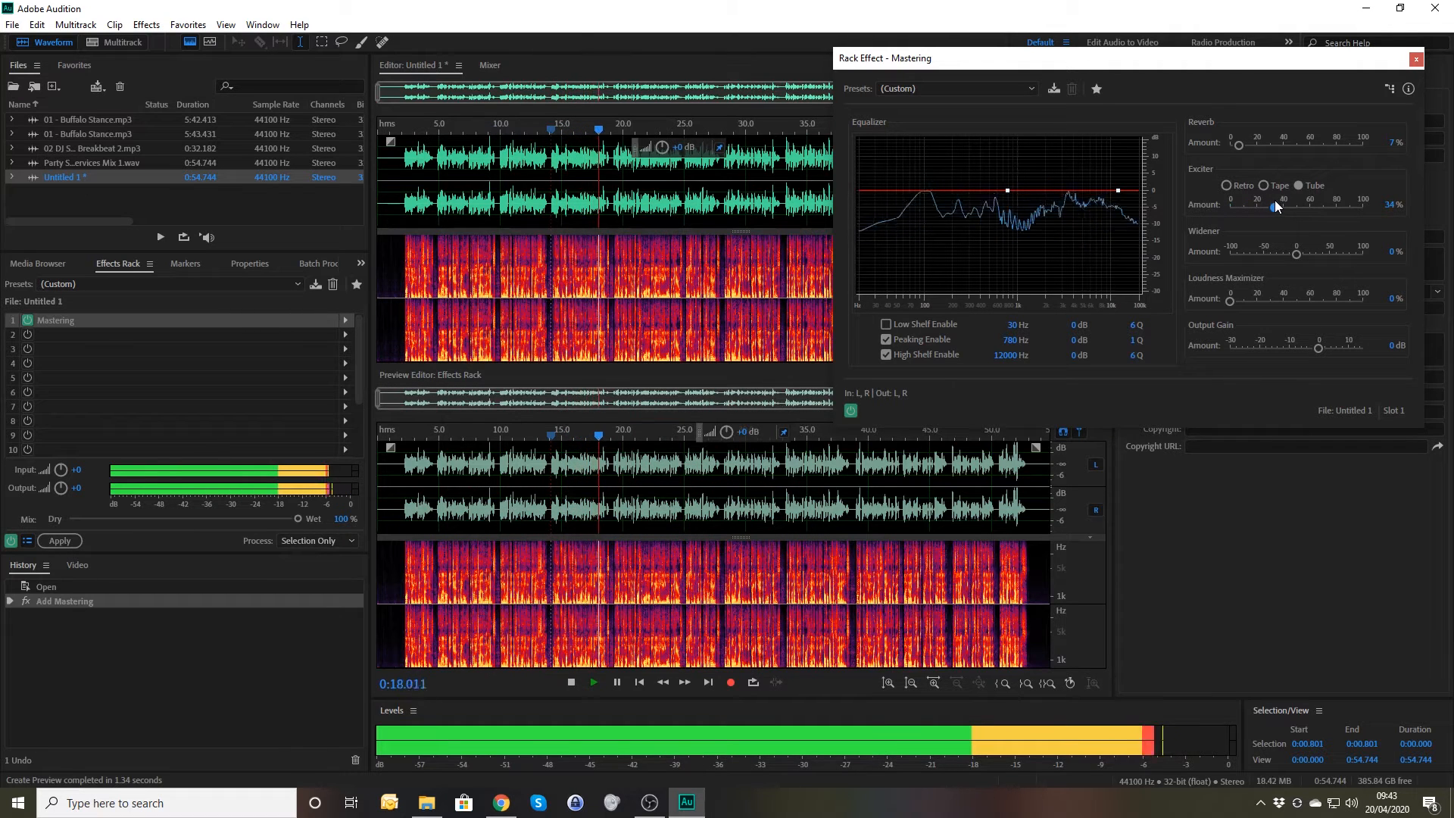
pyautogui.press('space')
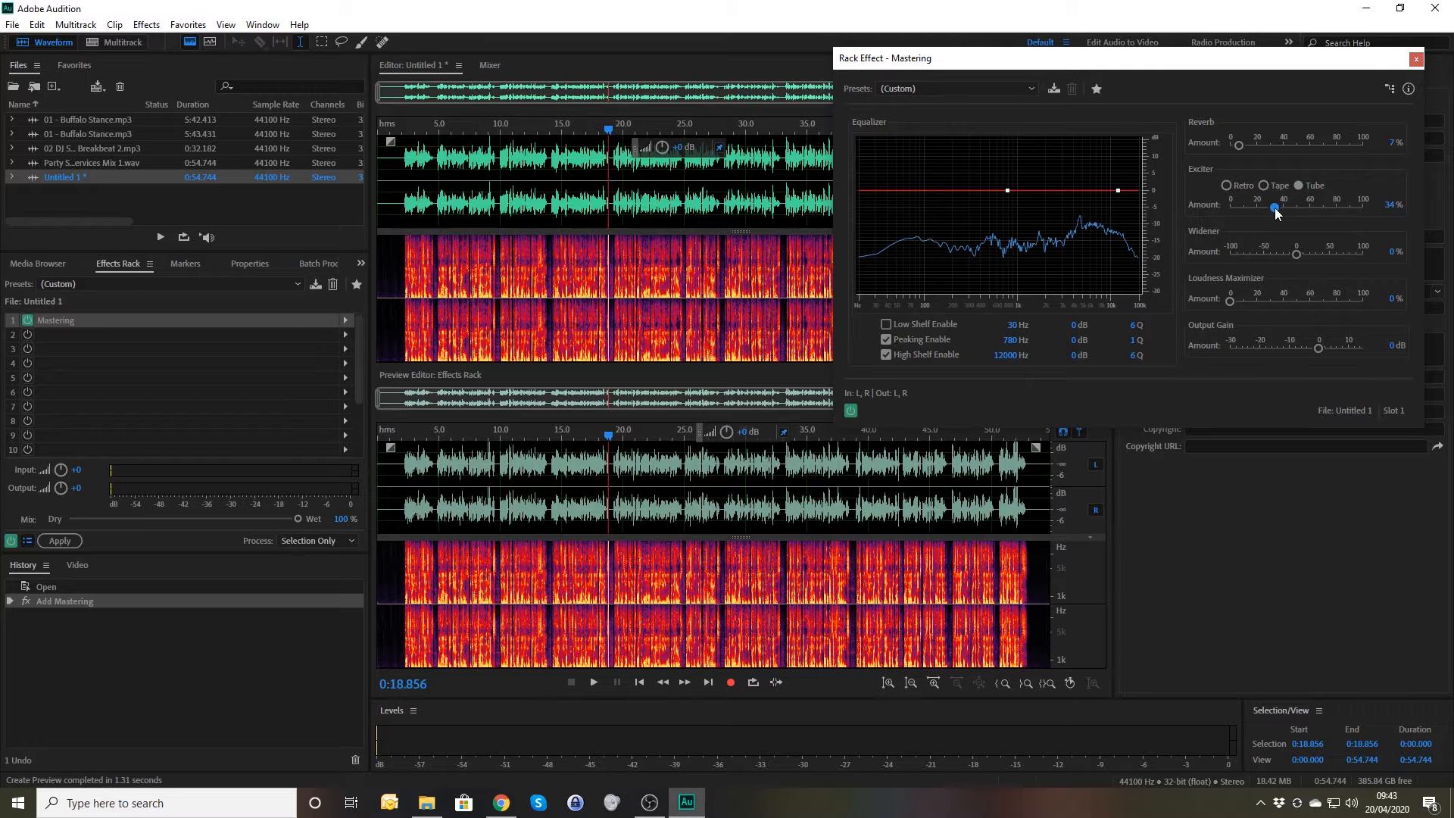
# Step: Set the Tube exciter amount to 35% and audition the track from about 1.8 seconds
pyautogui.moveTo(1273, 207); pyautogui.dragTo(1377, 204)
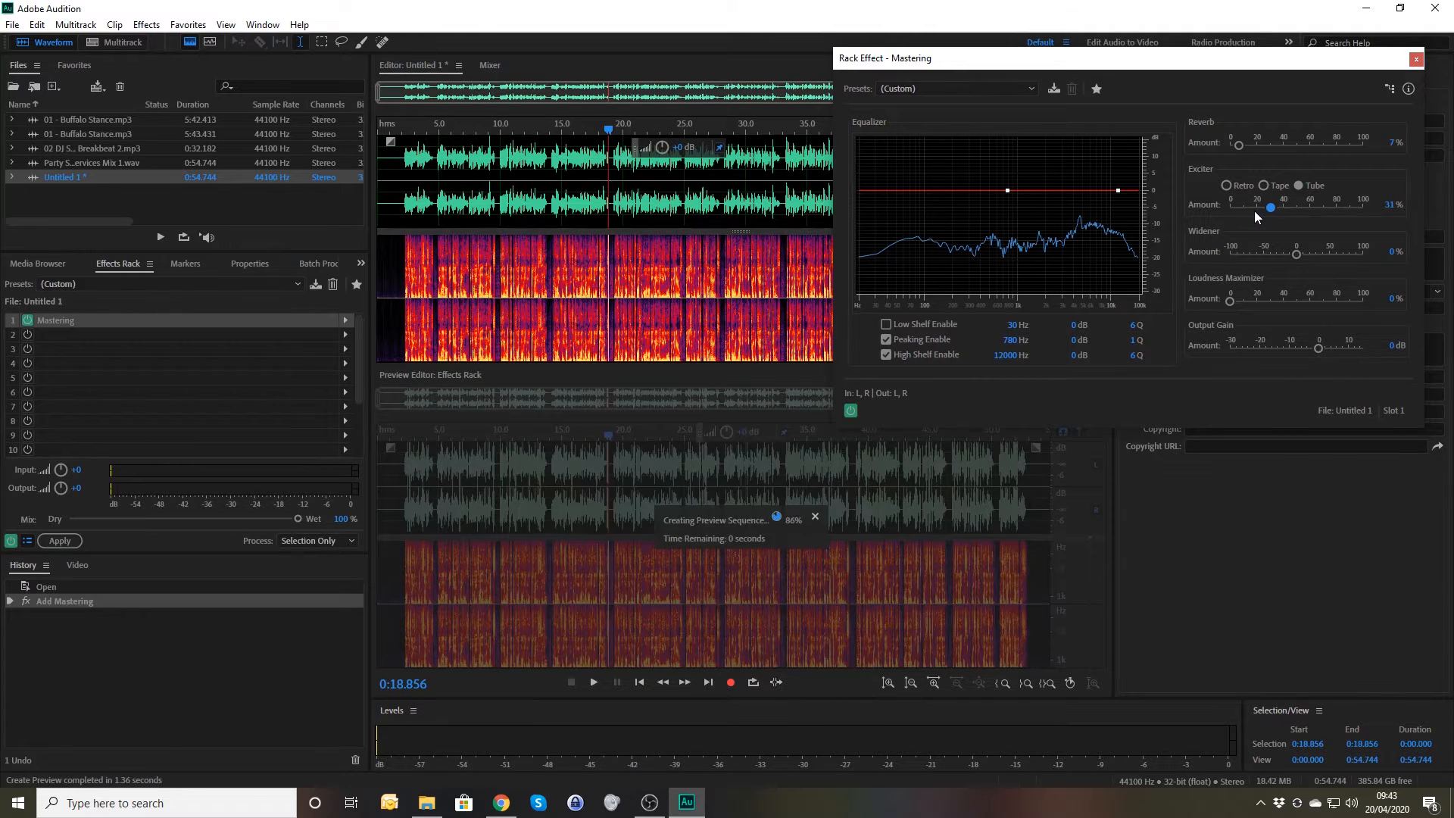
pyautogui.click(399, 243)
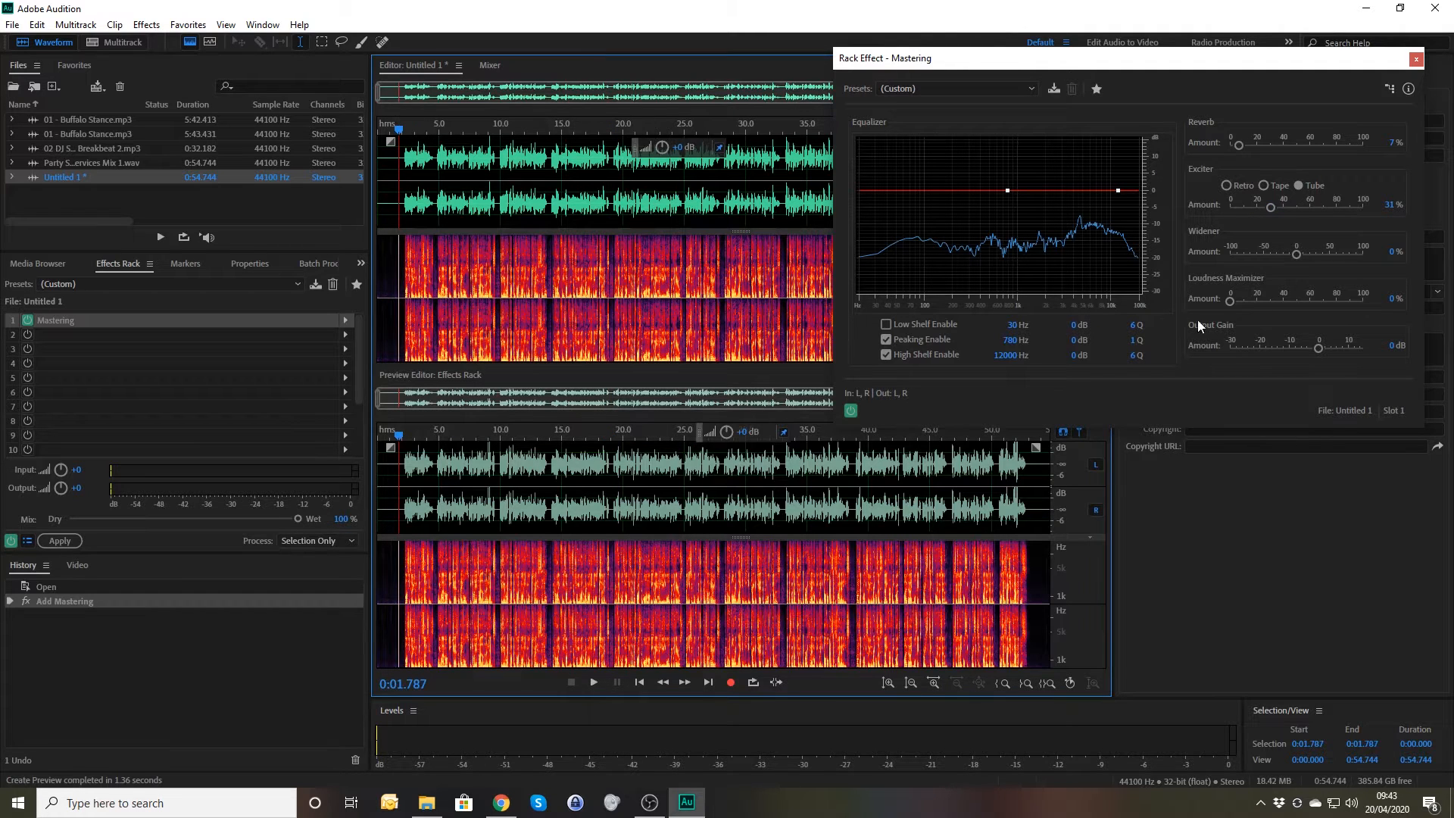
pyautogui.click(1387, 204)
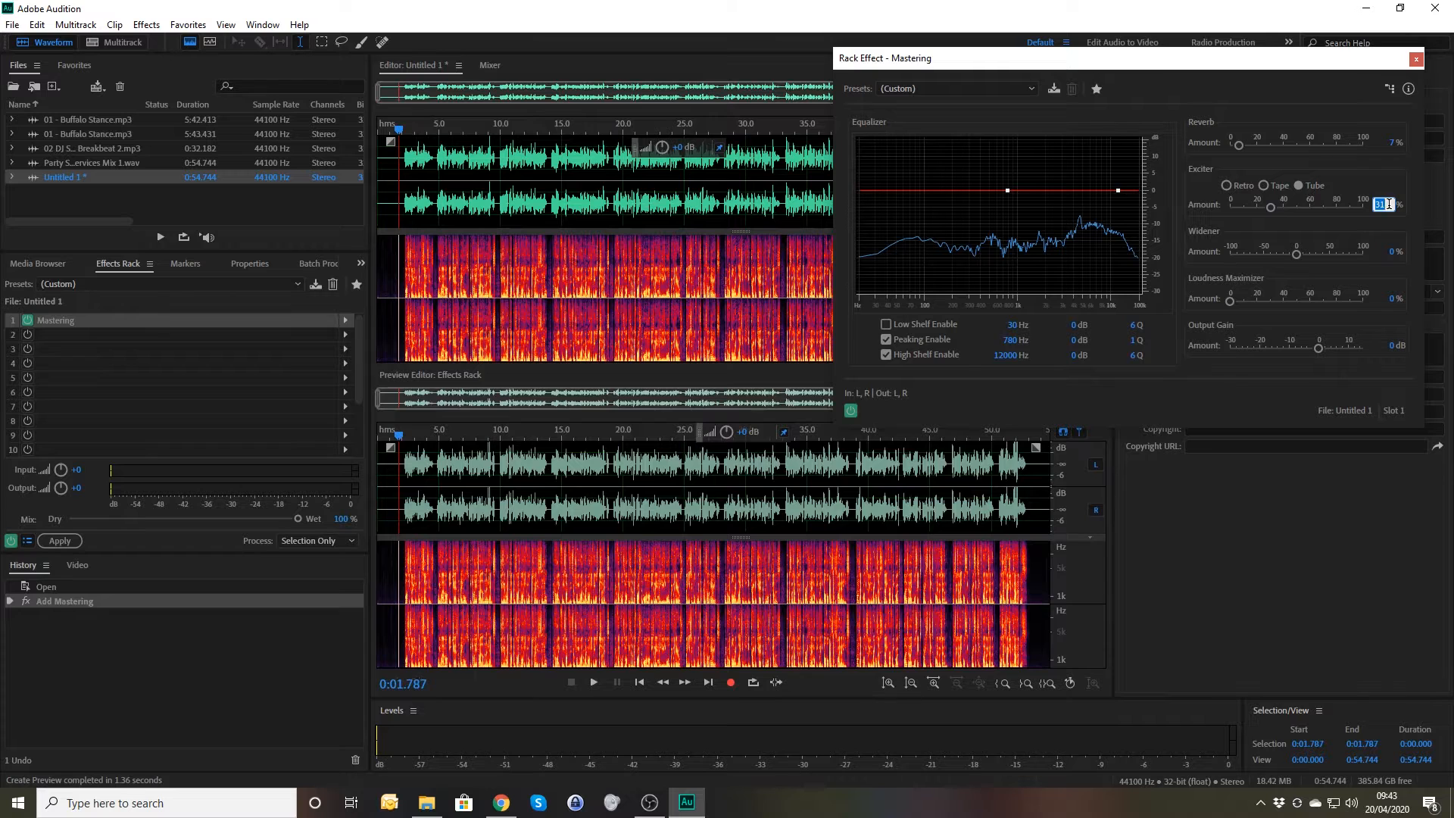
pyautogui.write('35')
pyautogui.press('Return')
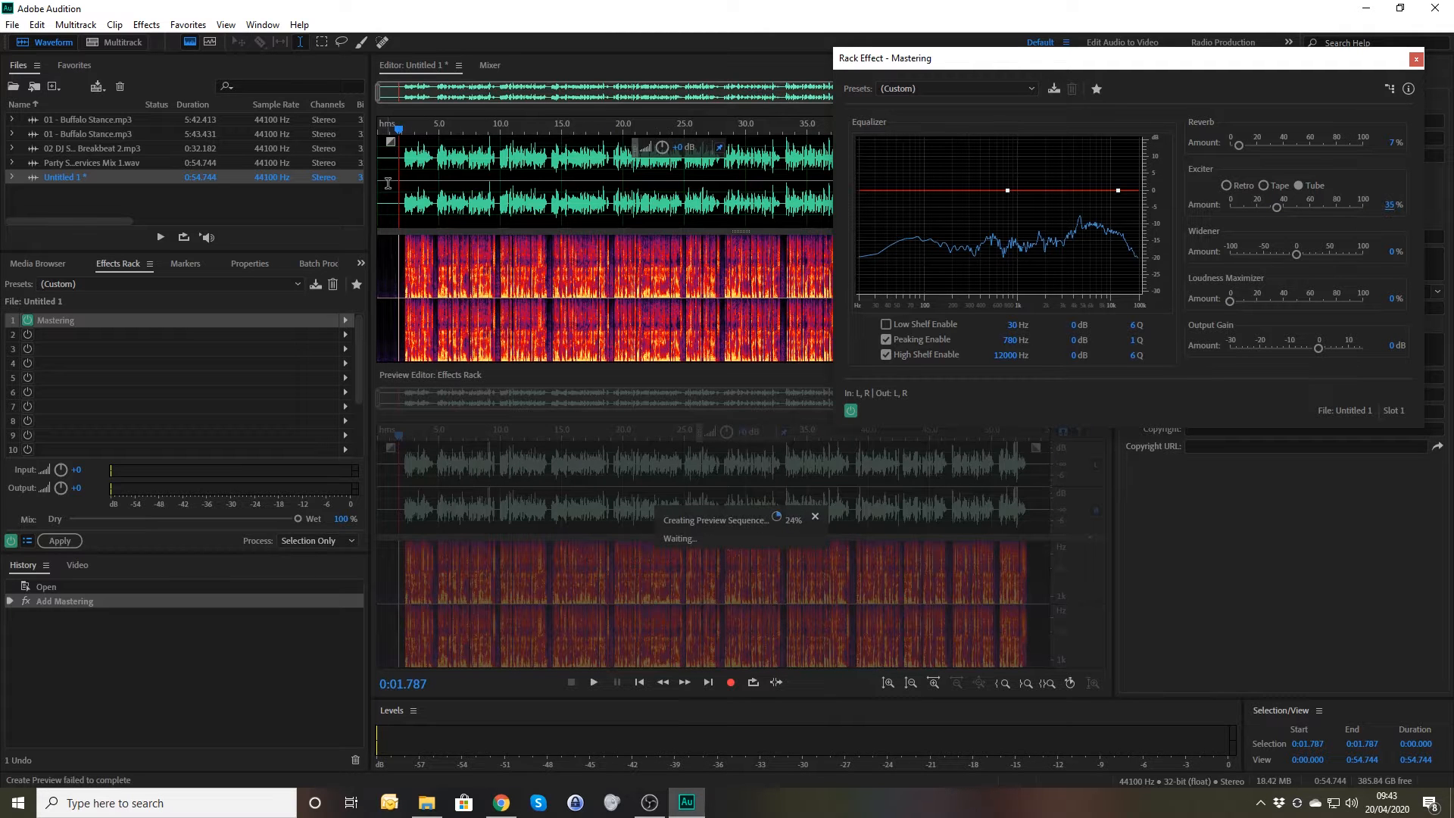
pyautogui.press('space')
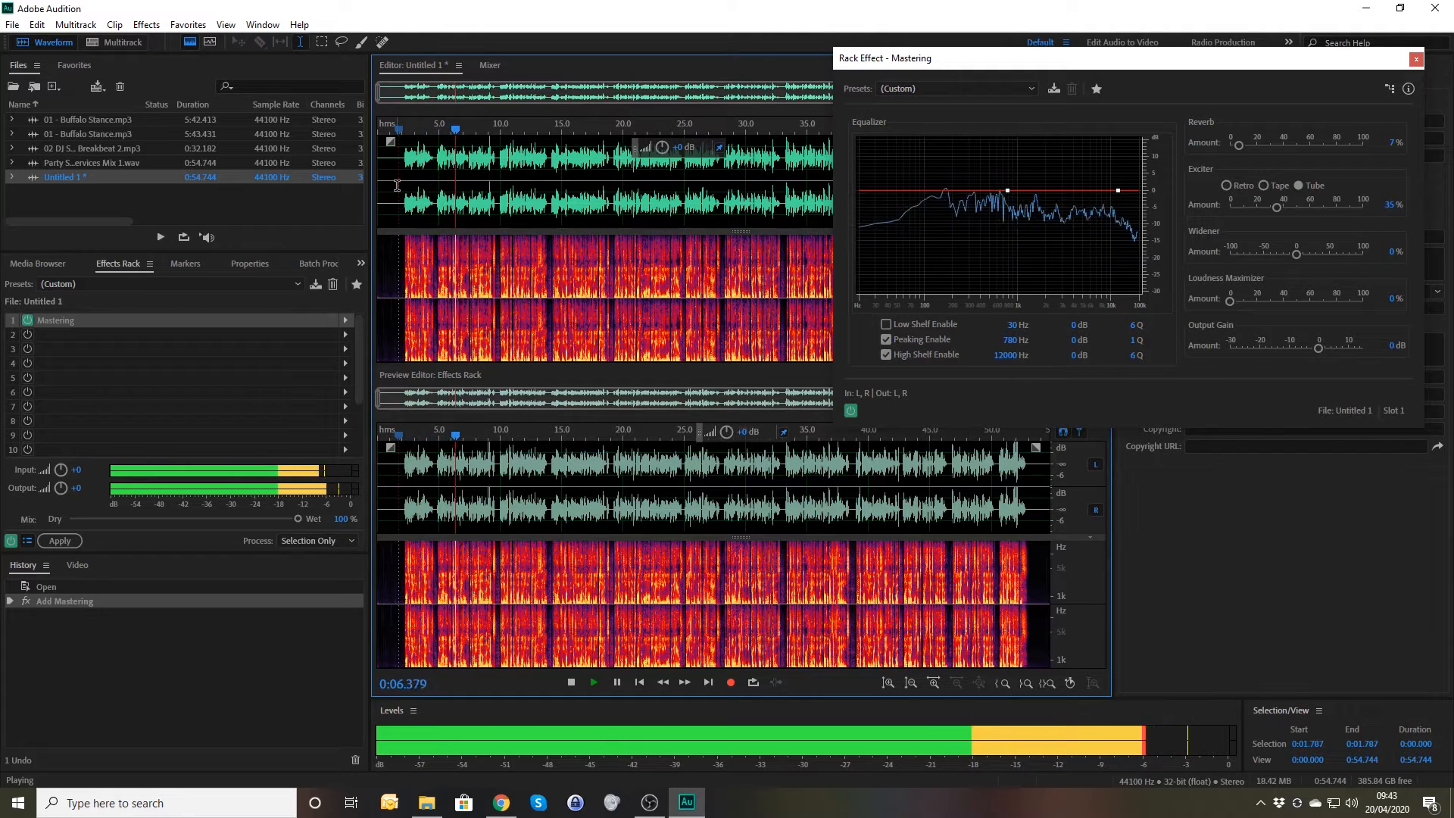
pyautogui.press('space')
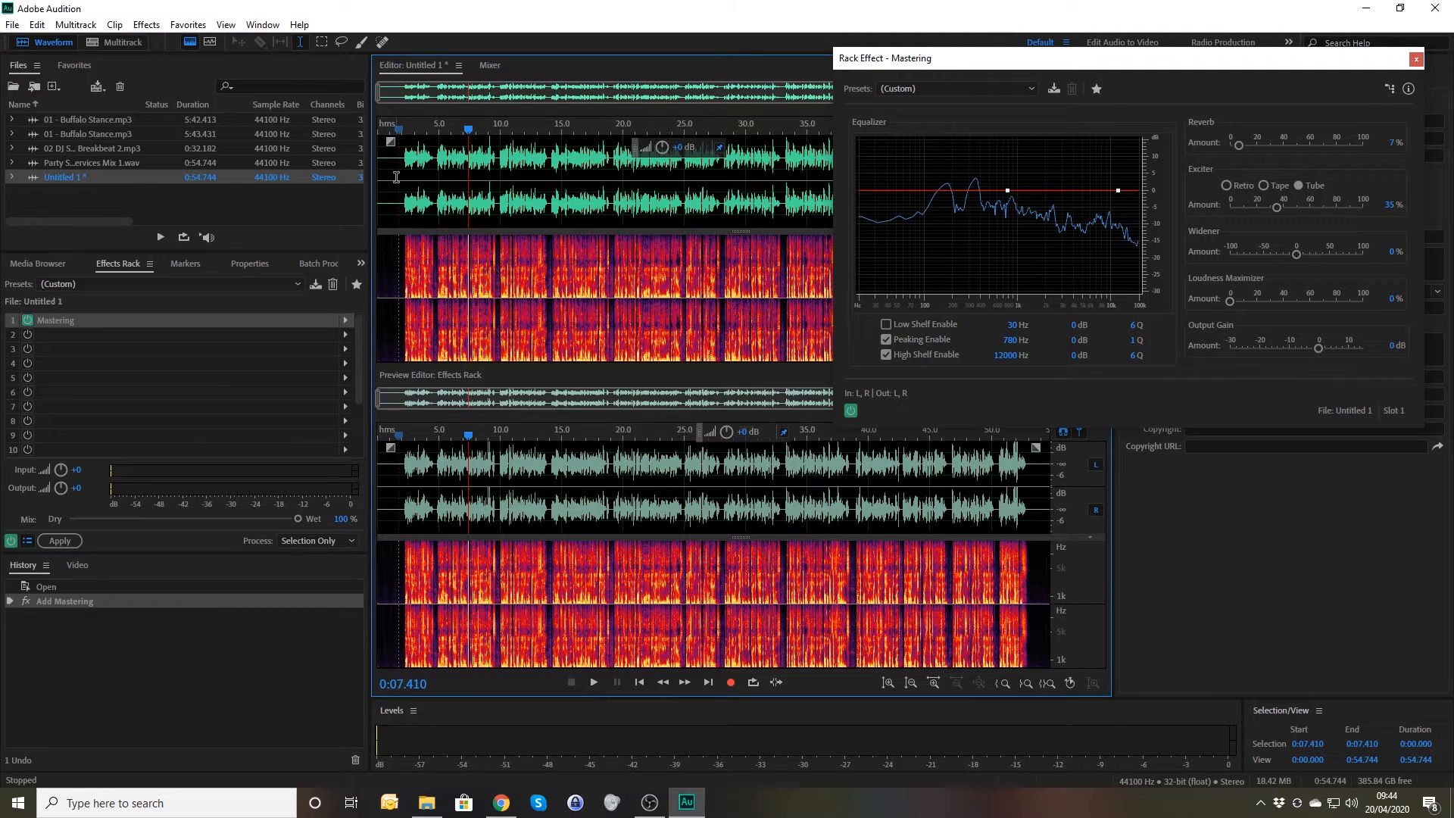
# Step: Try the Widener at 100% and -100% while auditioning from about 1.7 seconds, and reset it to 0%
pyautogui.moveTo(1296, 253); pyautogui.dragTo(1392, 248)
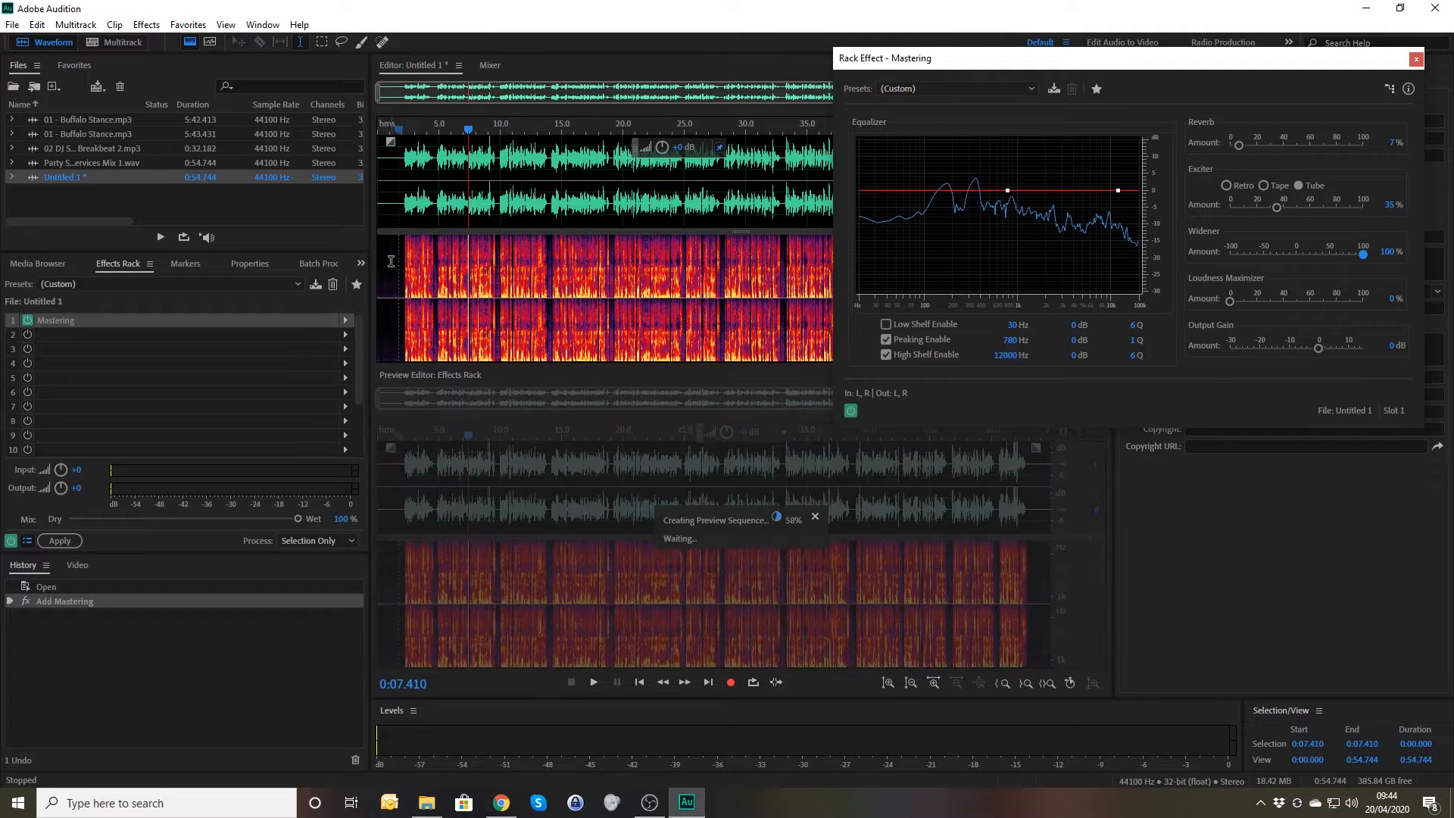
pyautogui.click(398, 211)
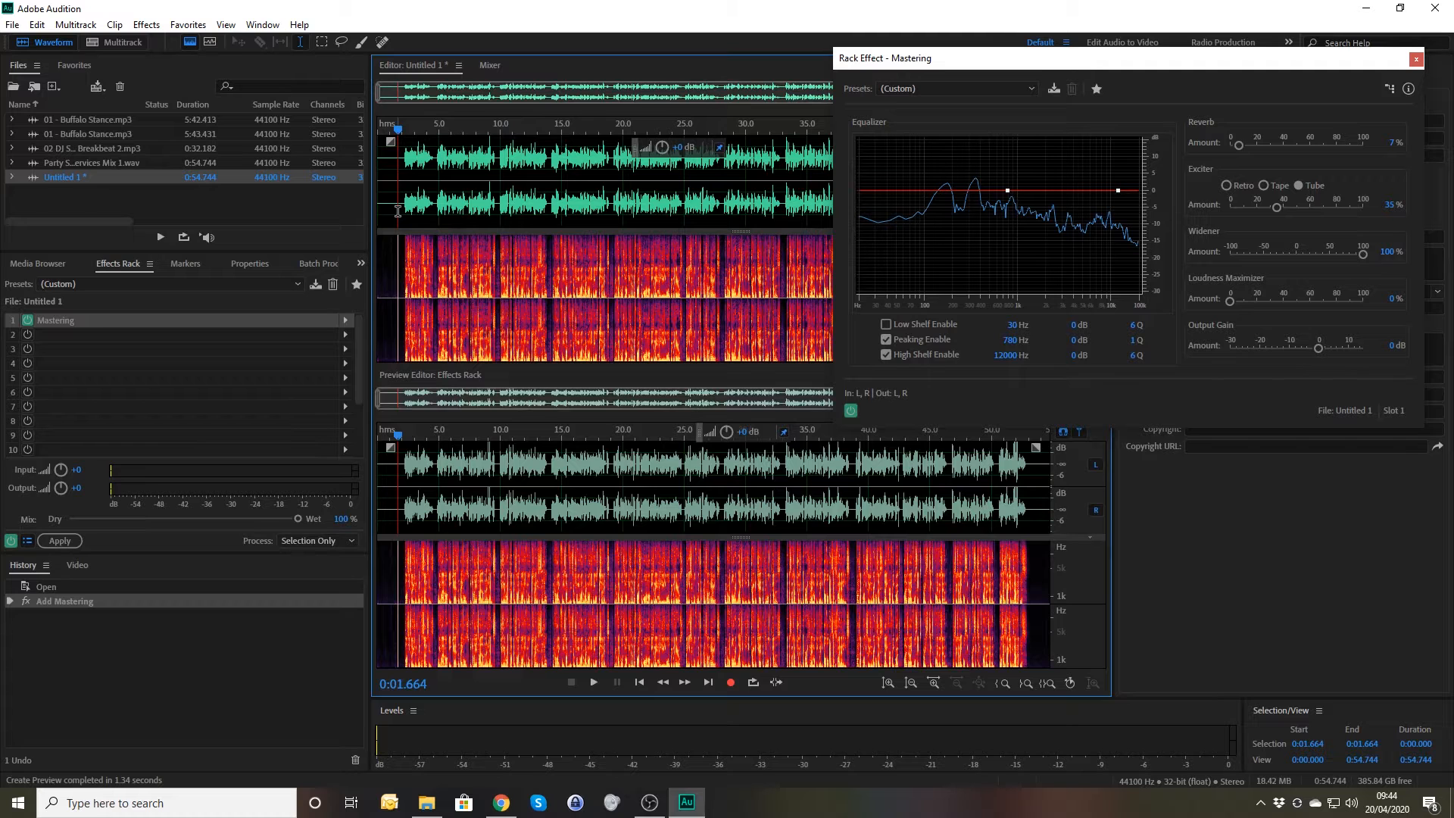
pyautogui.press('space')
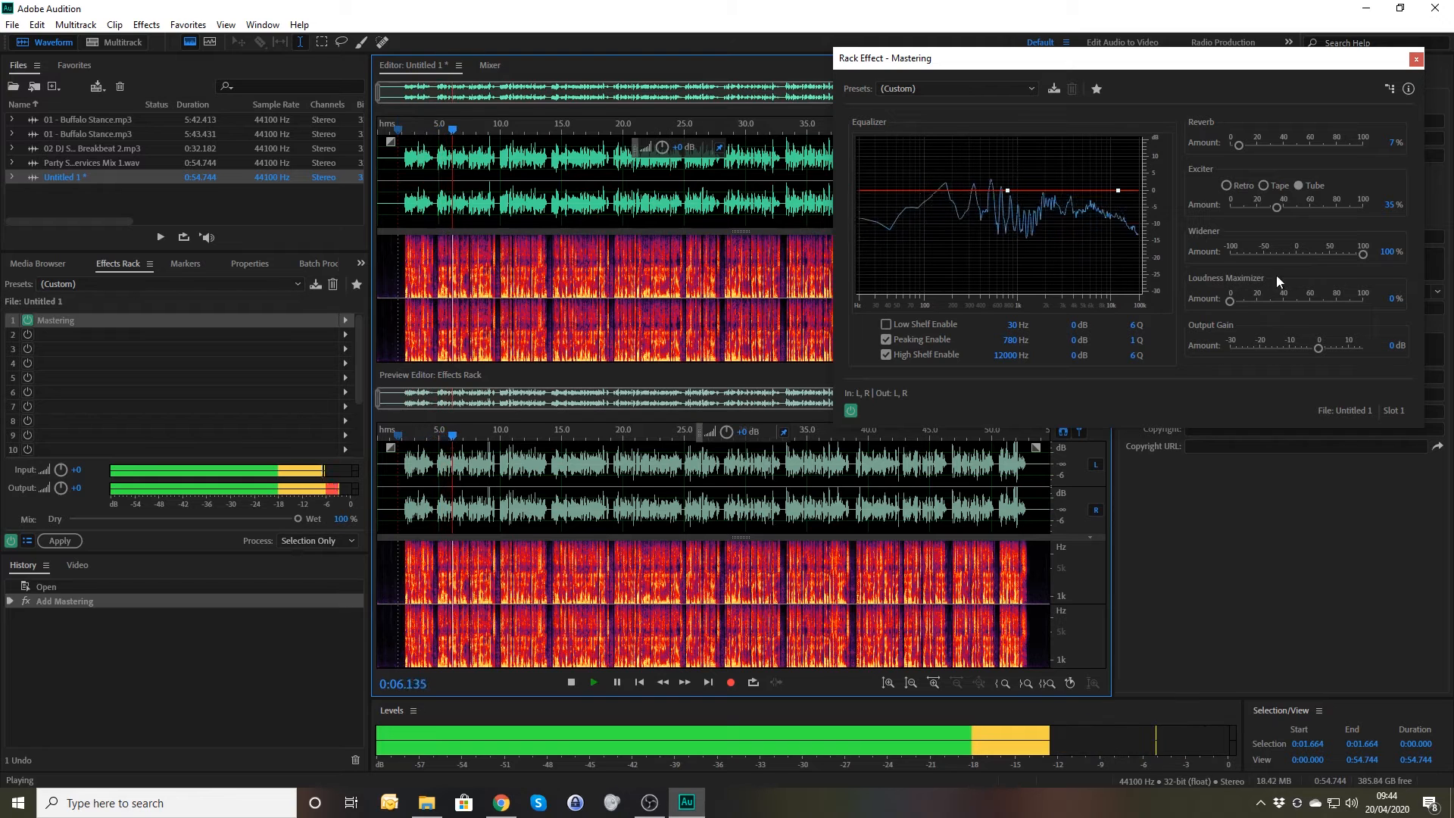
pyautogui.moveTo(1363, 254); pyautogui.dragTo(1144, 262)
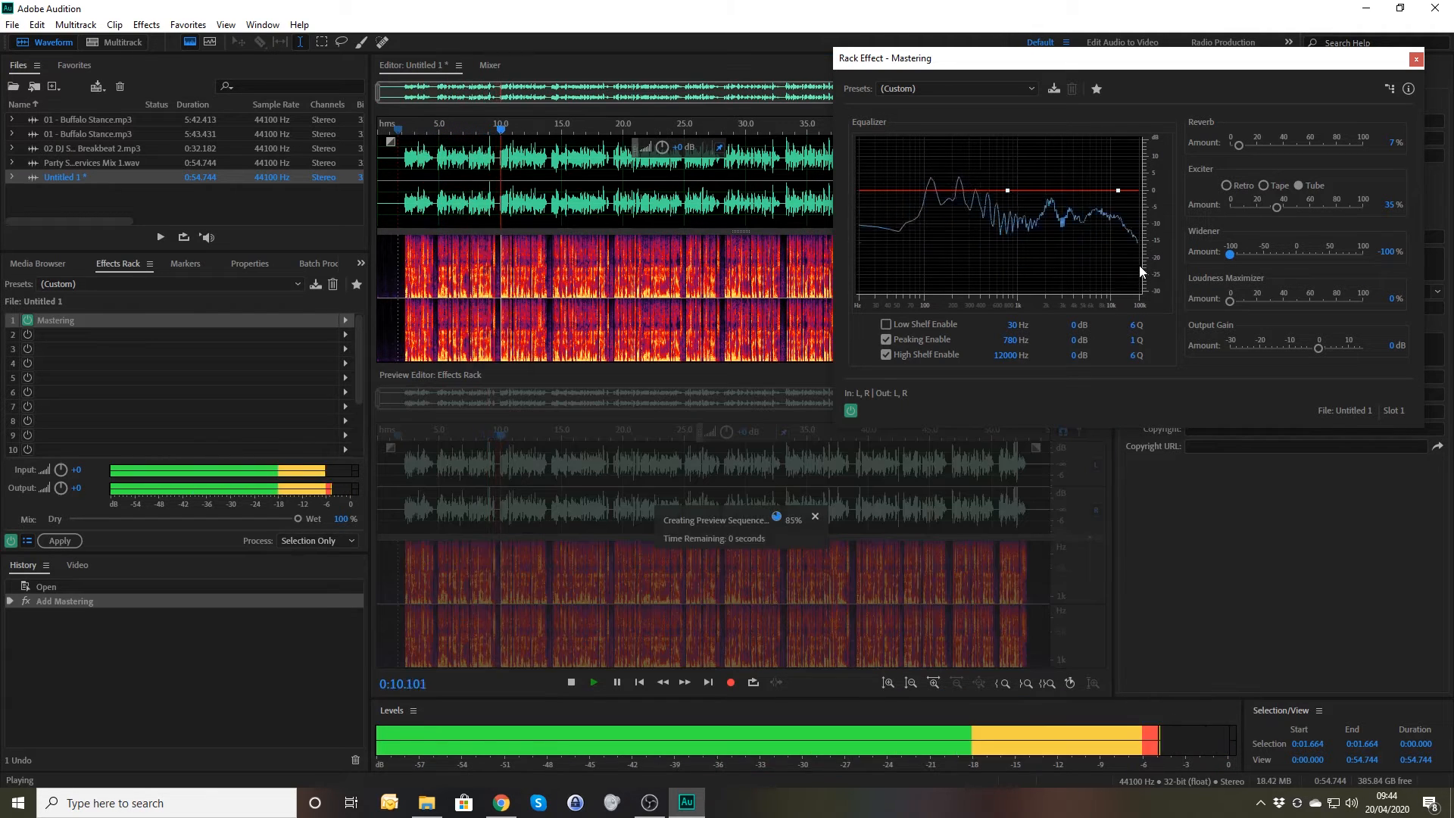
pyautogui.press('space')
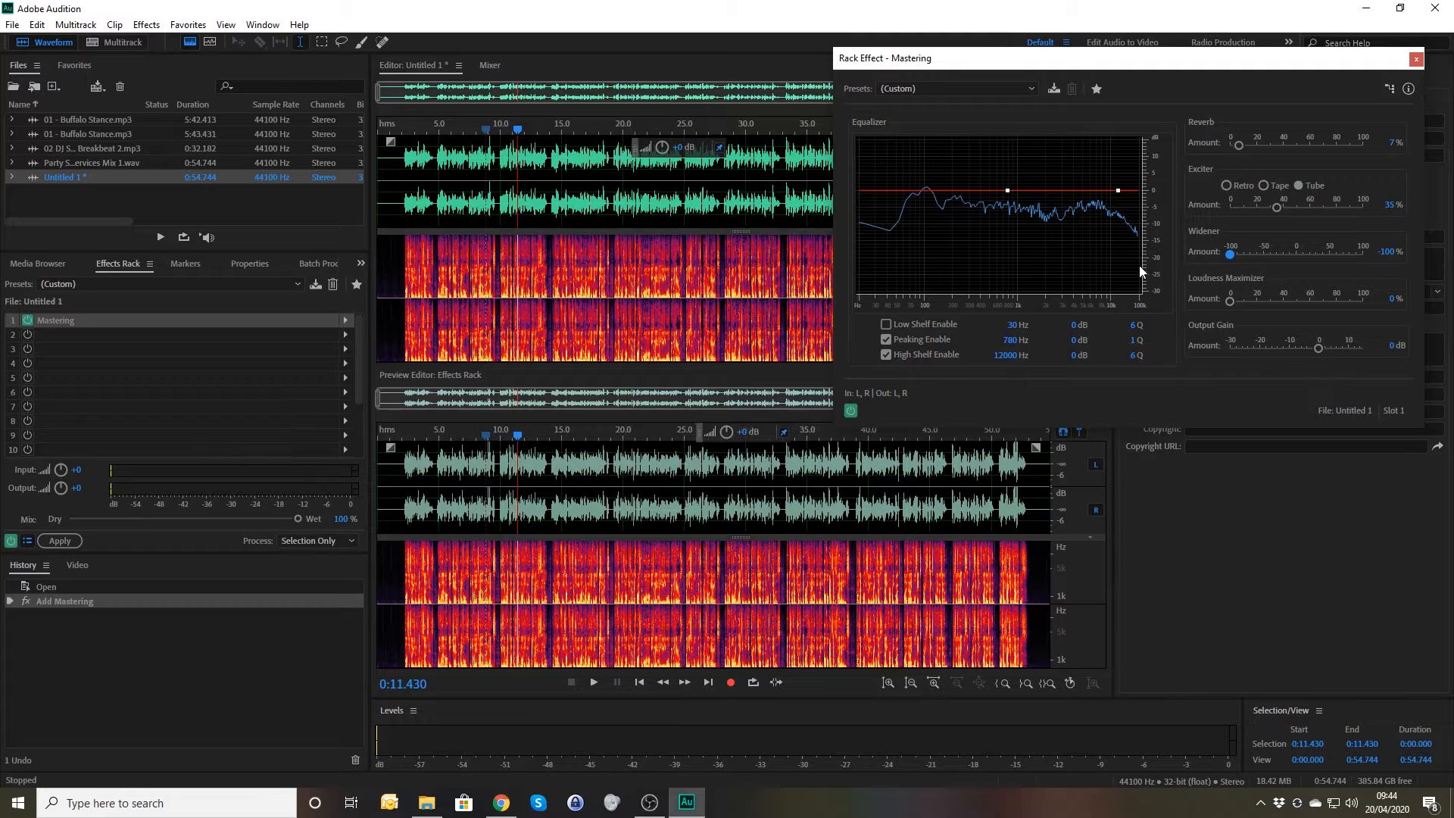
pyautogui.click(1386, 252)
pyautogui.write('0')
pyautogui.press('Return')
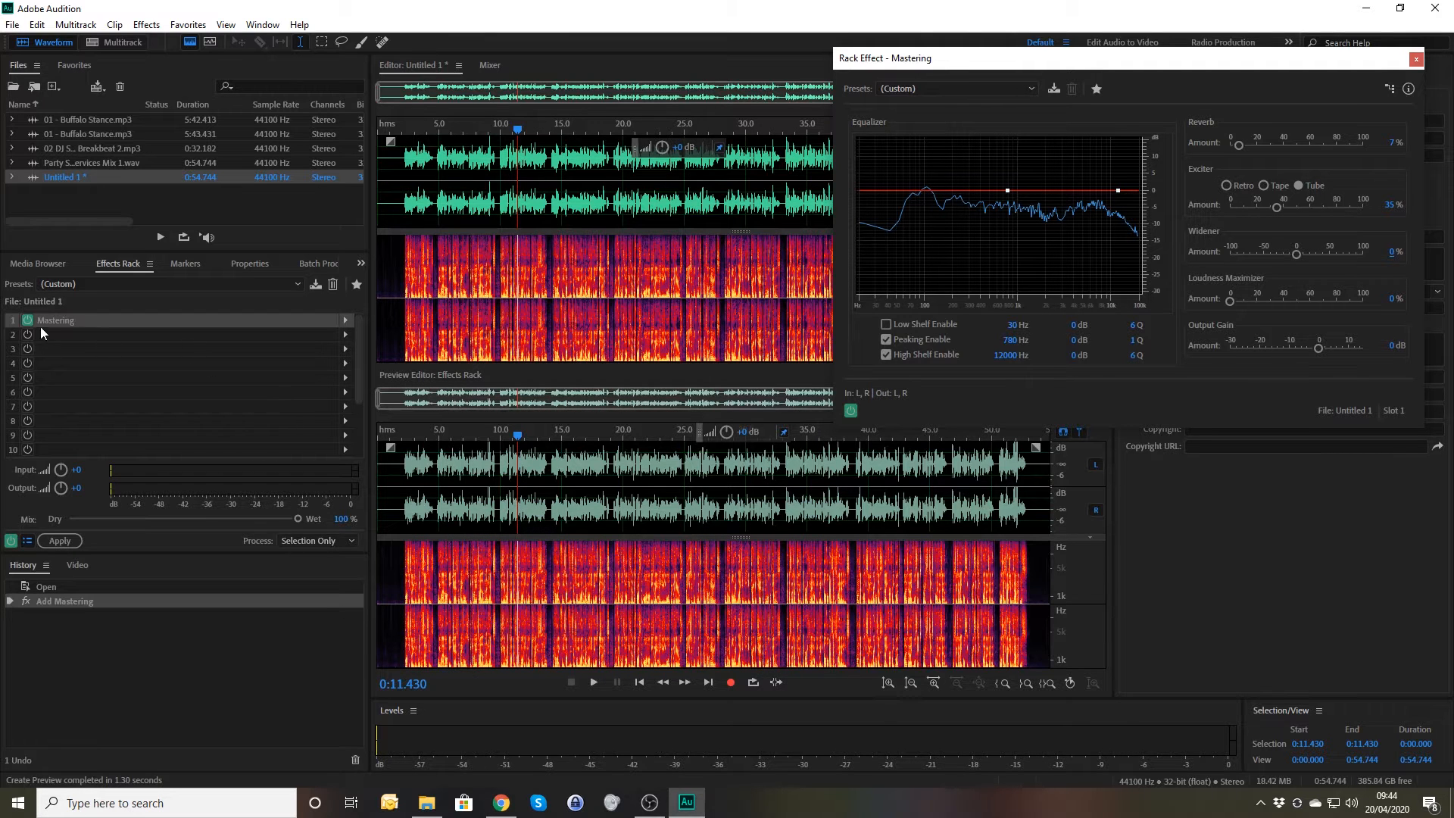
# Step: Move the Mastering effect to slot 2 of the effects rack and add a Chorus modulation effect in slot 1
pyautogui.moveTo(61, 320); pyautogui.dragTo(63, 330)
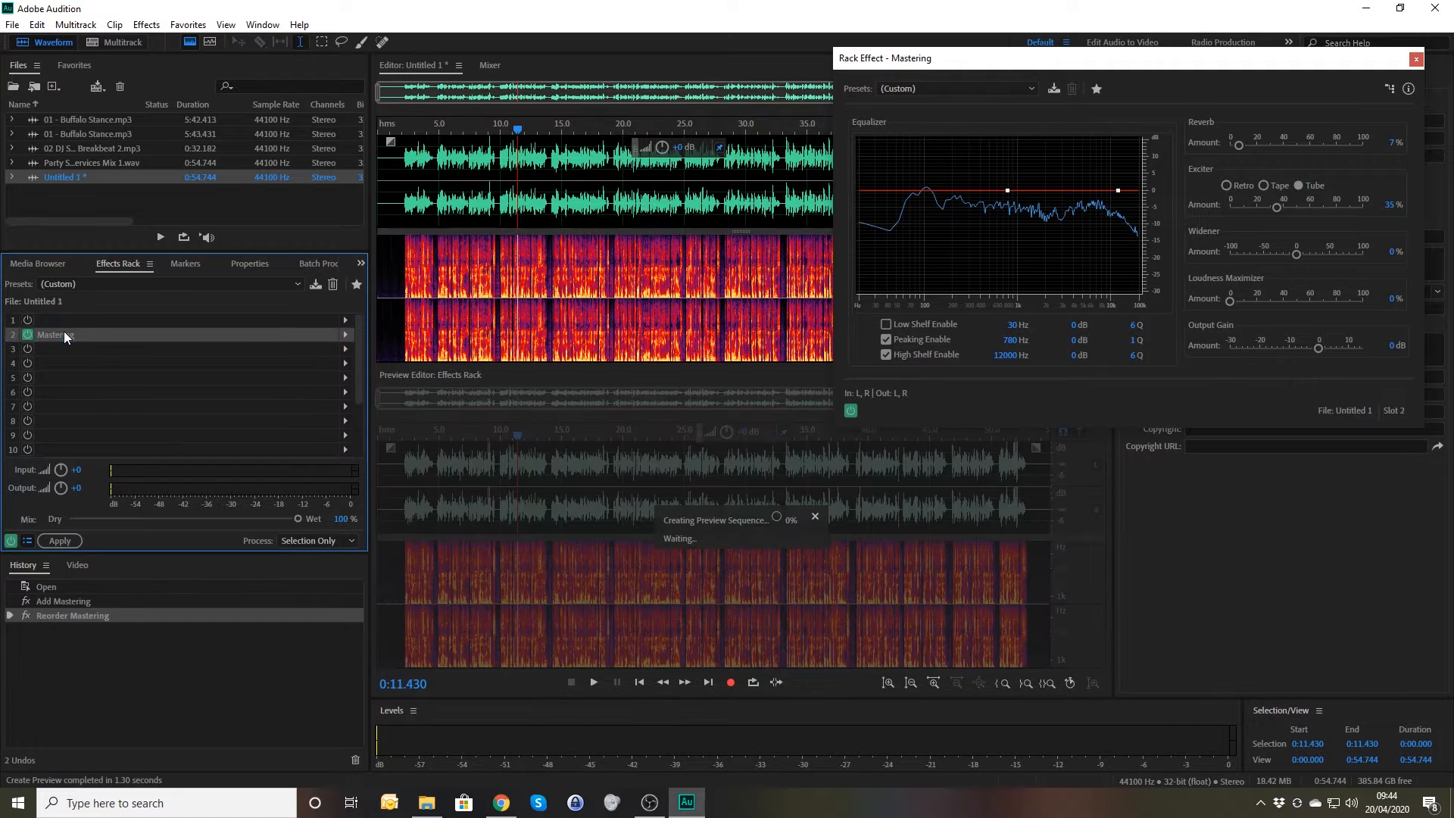
pyautogui.click(346, 319)
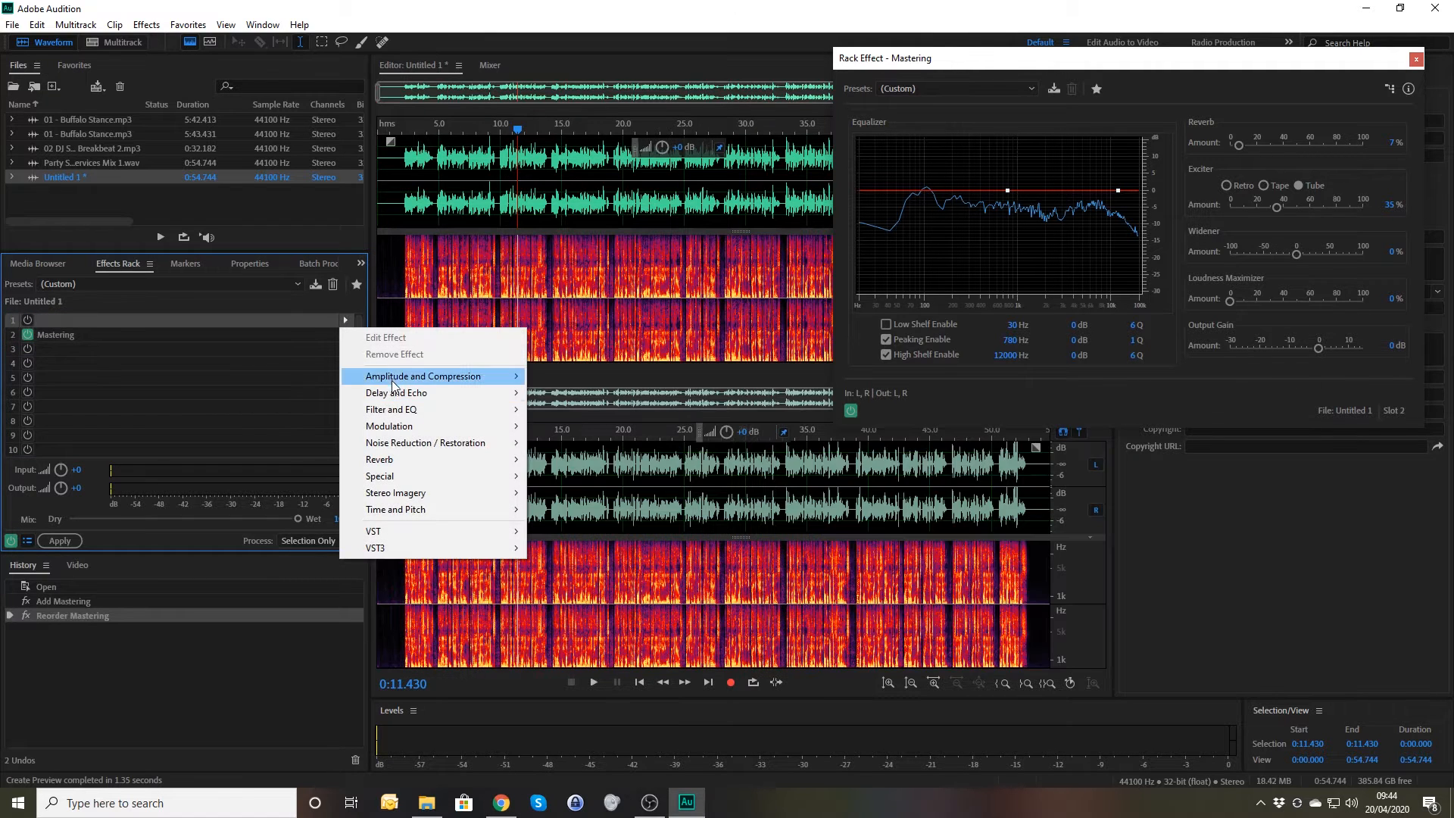
pyautogui.moveTo(487, 431)
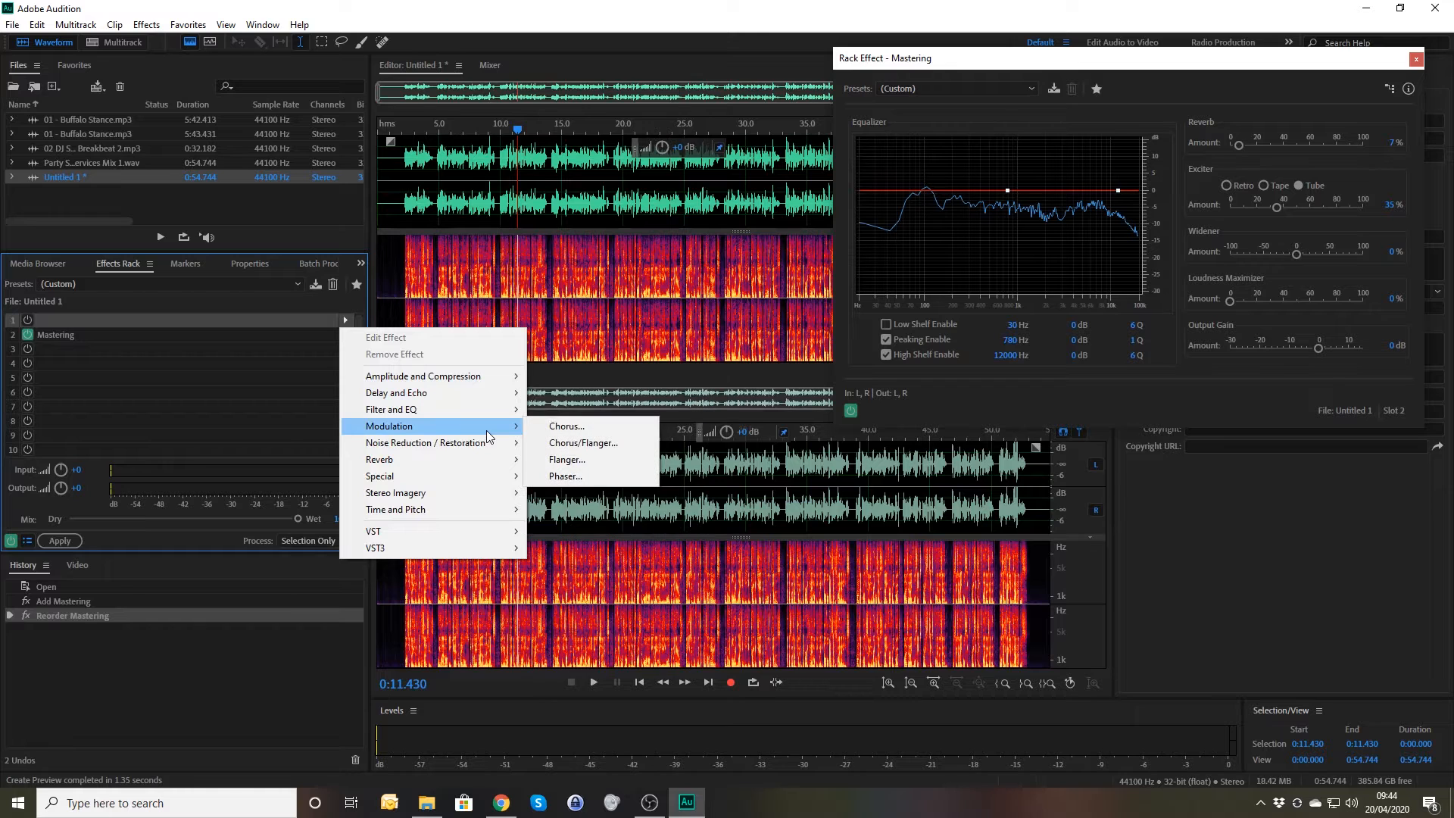
pyautogui.click(562, 425)
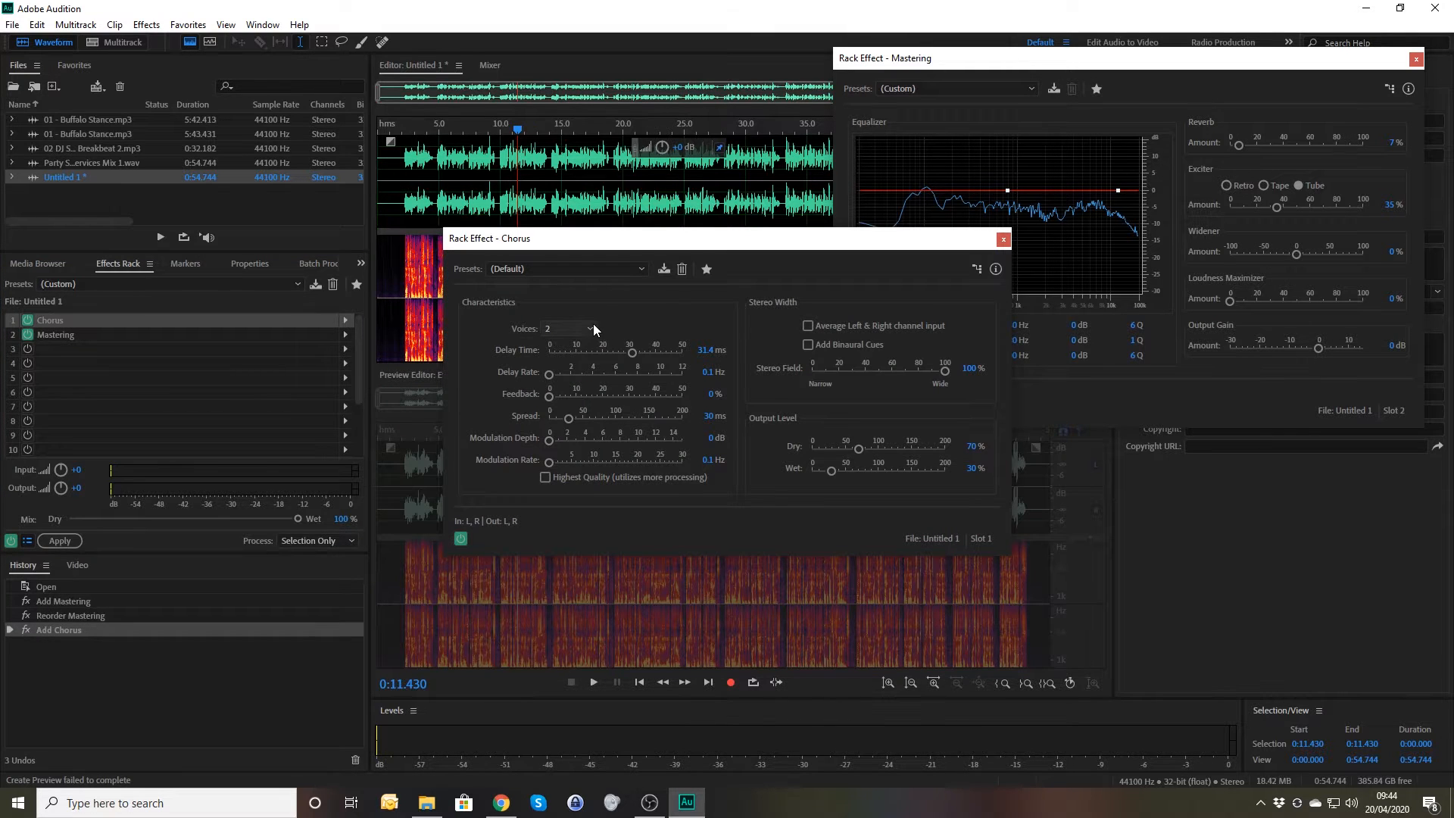
# Step: Set the number of voices in the Chorus effect to 5
pyautogui.click(590, 328)
pyautogui.click(578, 429)
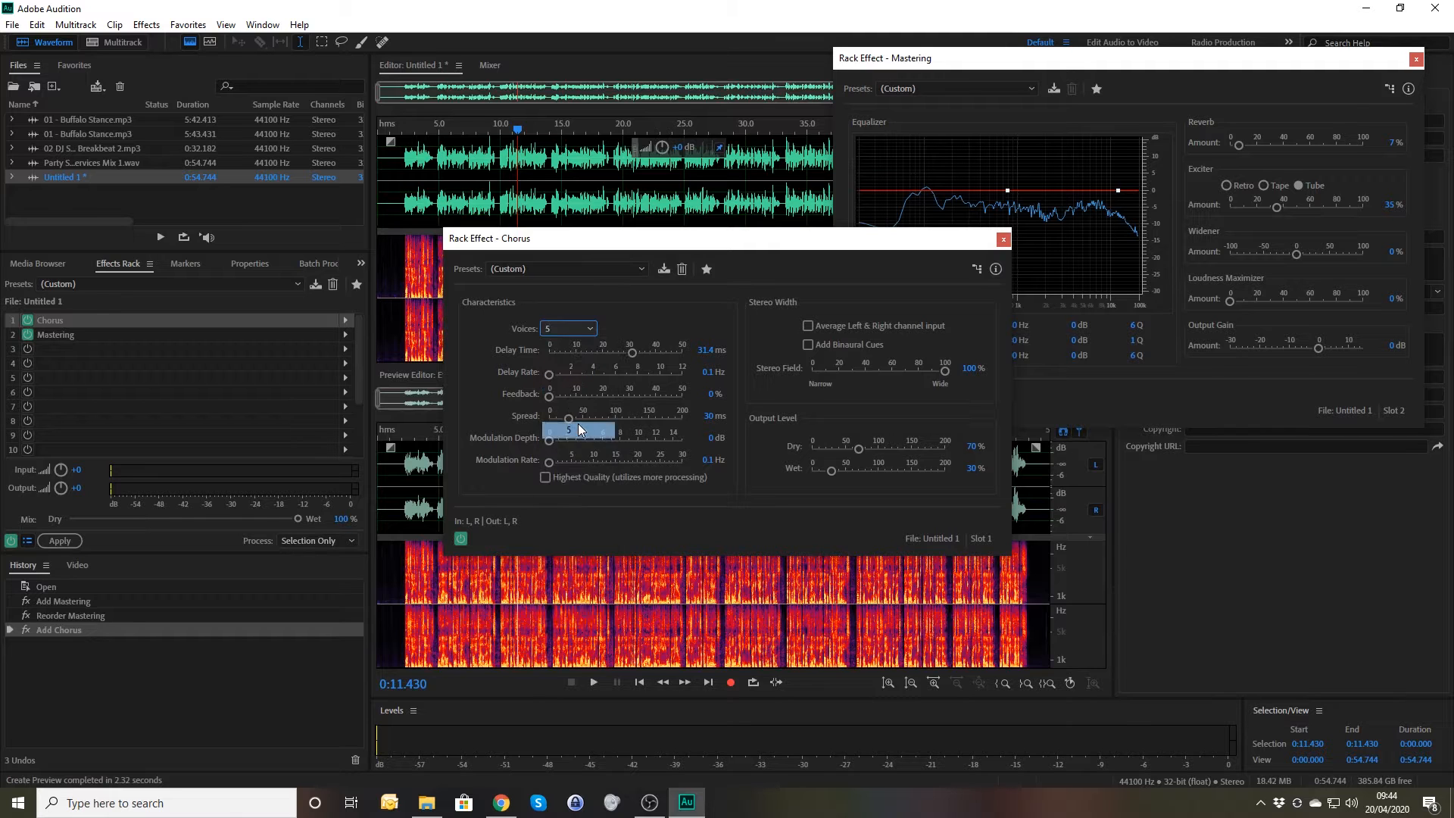
# Step: Close the Chorus settings and audition the track from about 1.1 seconds
pyautogui.click(1003, 239)
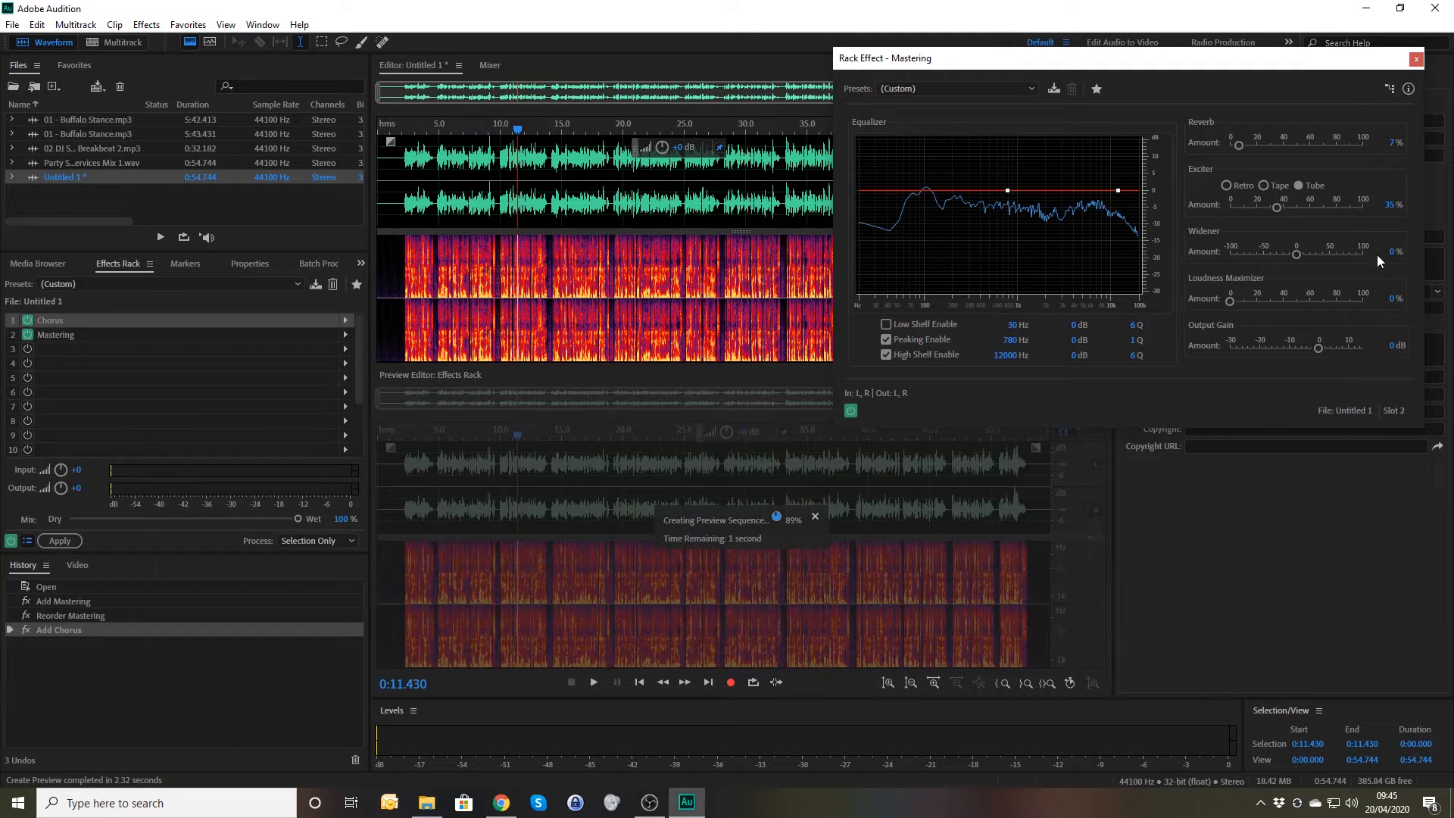
pyautogui.click(391, 219)
pyautogui.press('space')
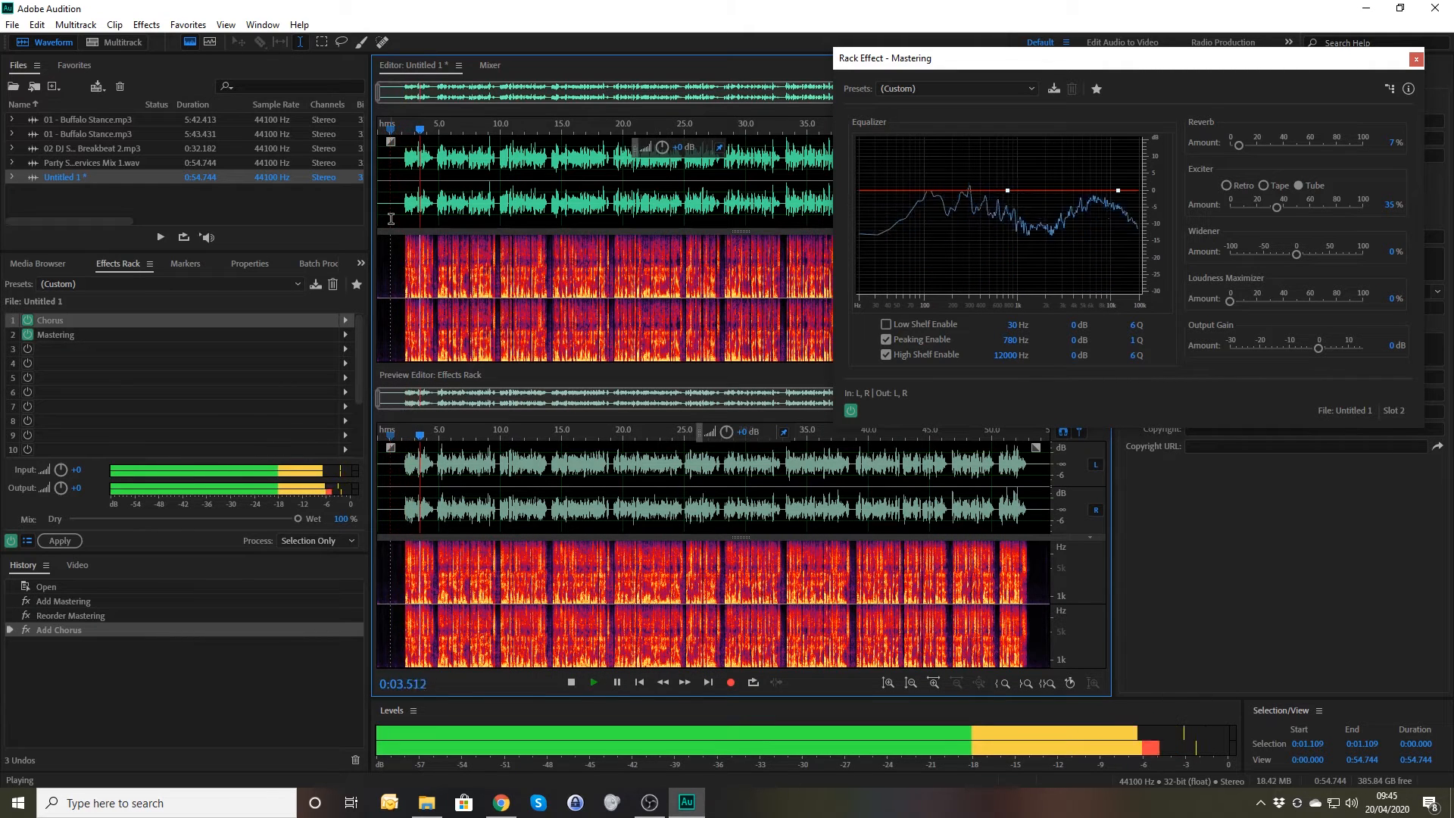
pyautogui.press('space')
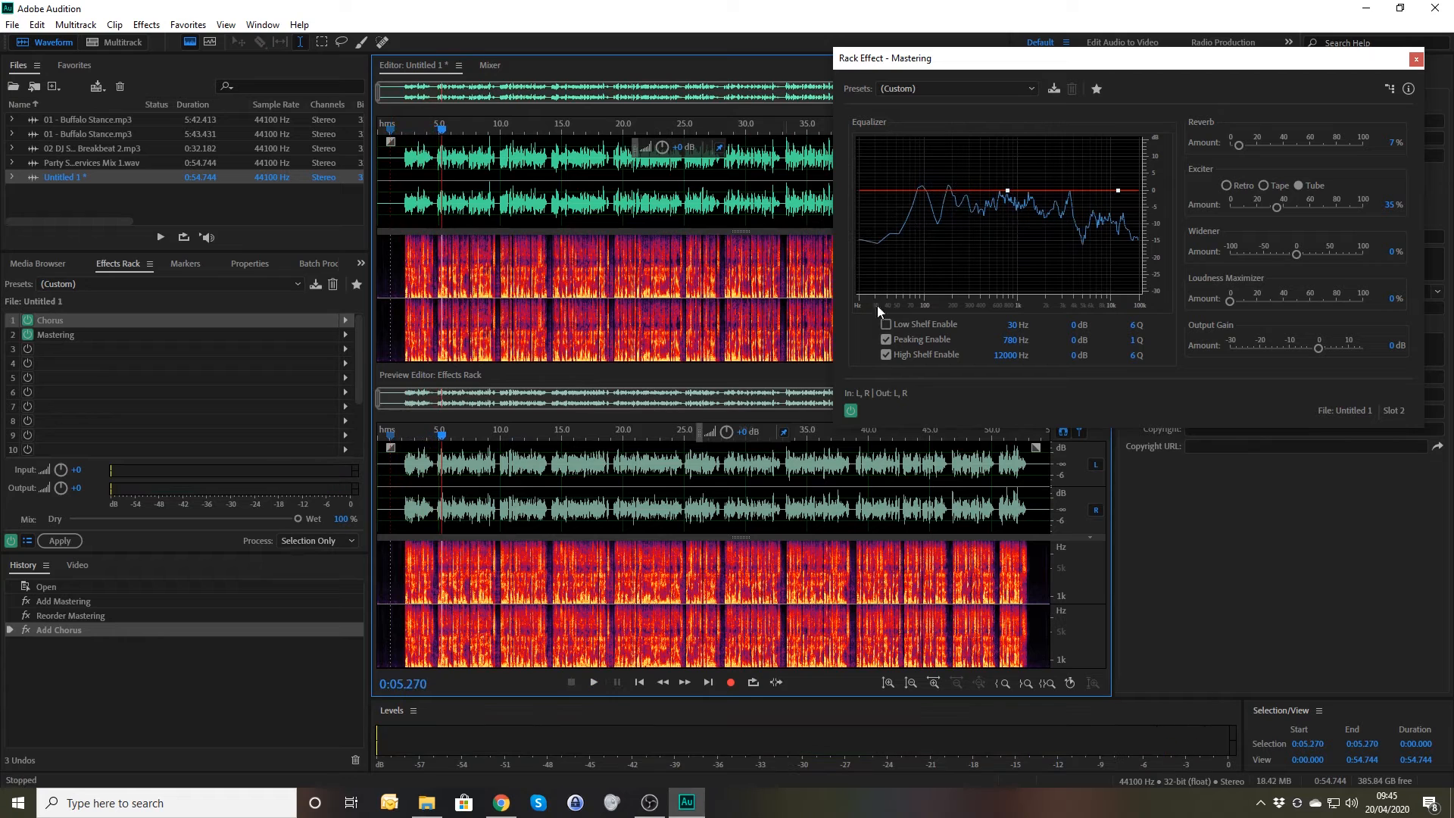
# Step: Set the Widener amount in the Mastering effect to 100% and audition the track from about 1.7 seconds
pyautogui.moveTo(1297, 254); pyautogui.dragTo(1393, 258)
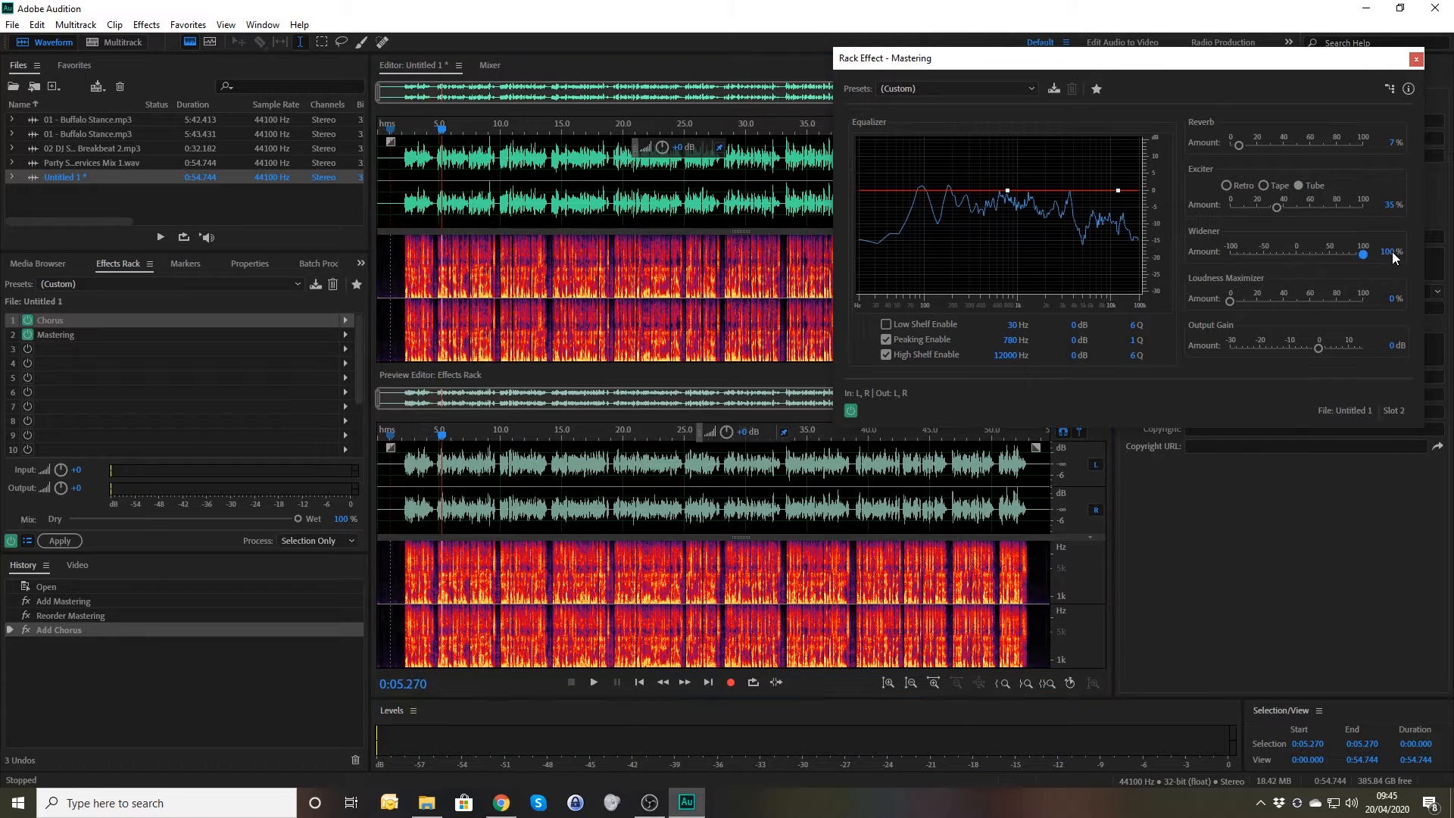
pyautogui.click(399, 205)
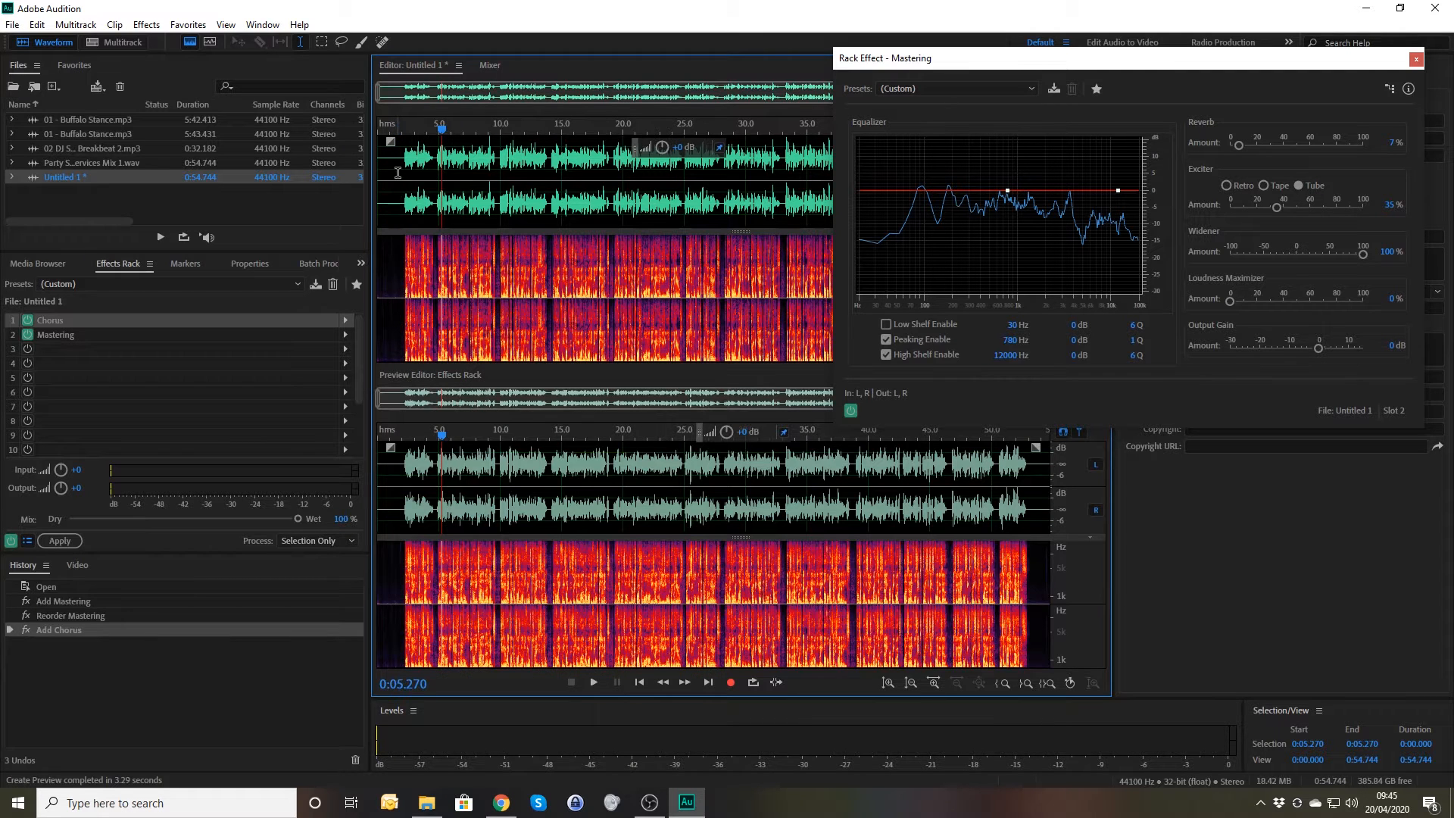
pyautogui.click(398, 172)
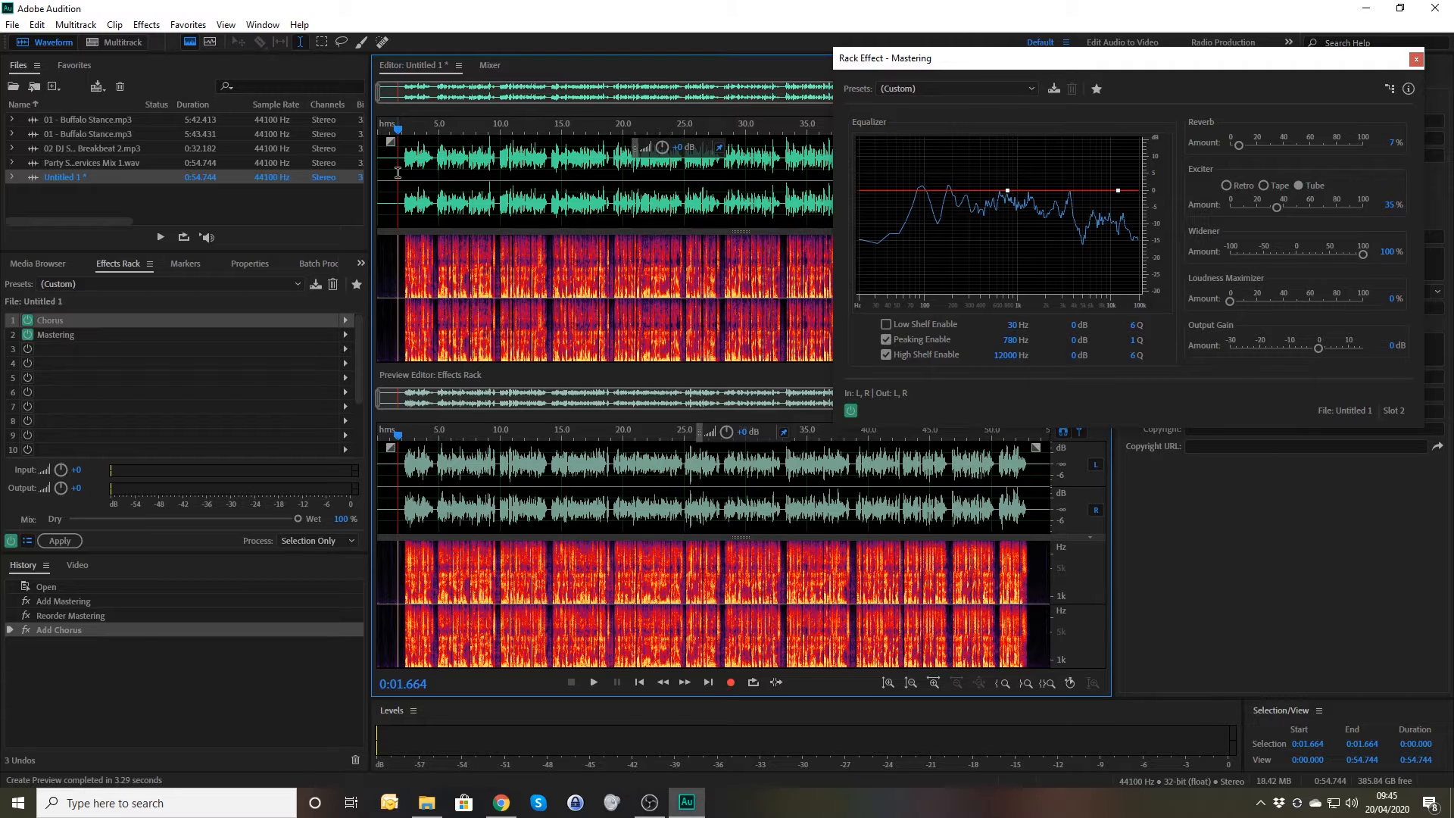
pyautogui.press('space')
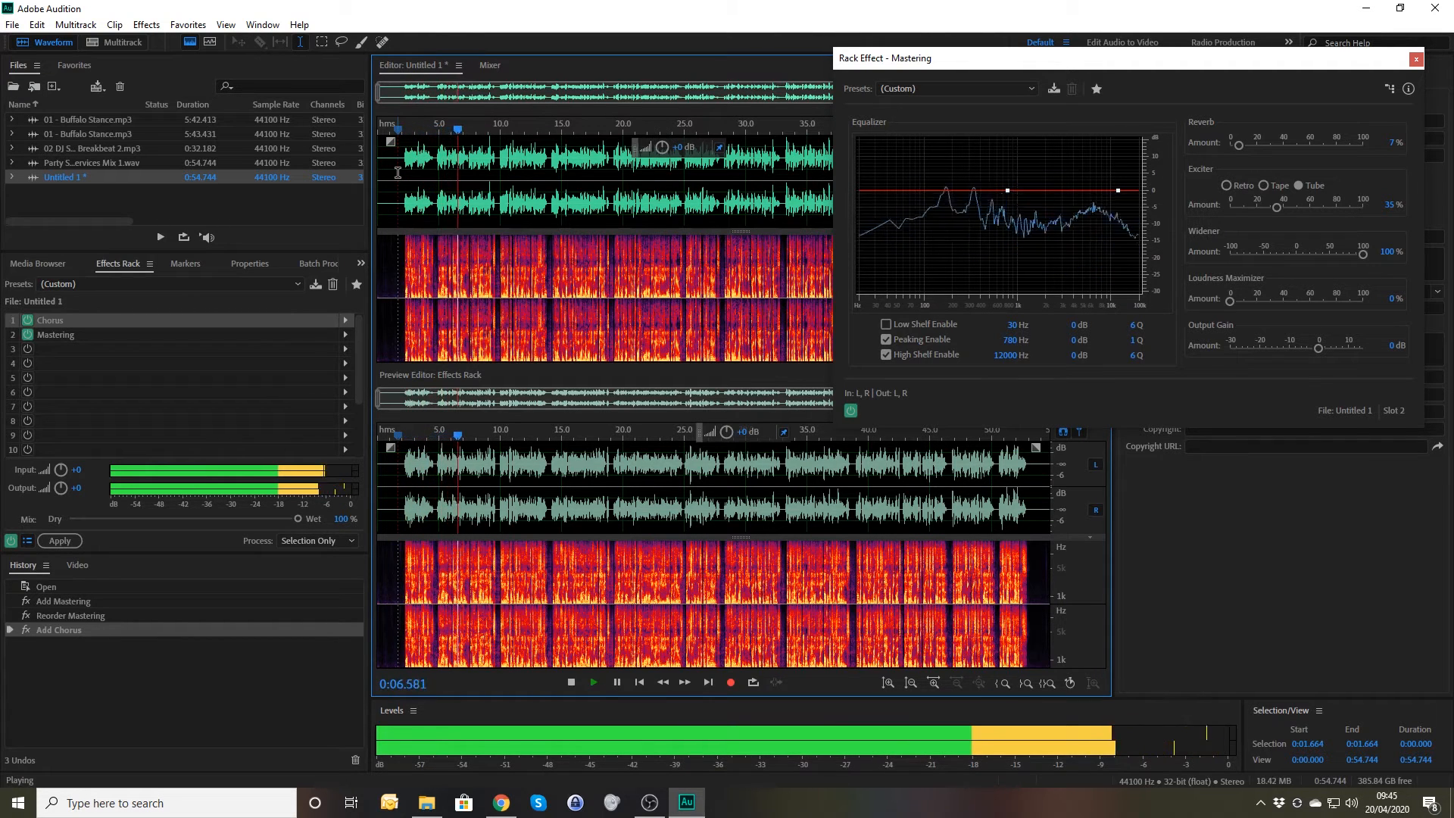
pyautogui.press('space')
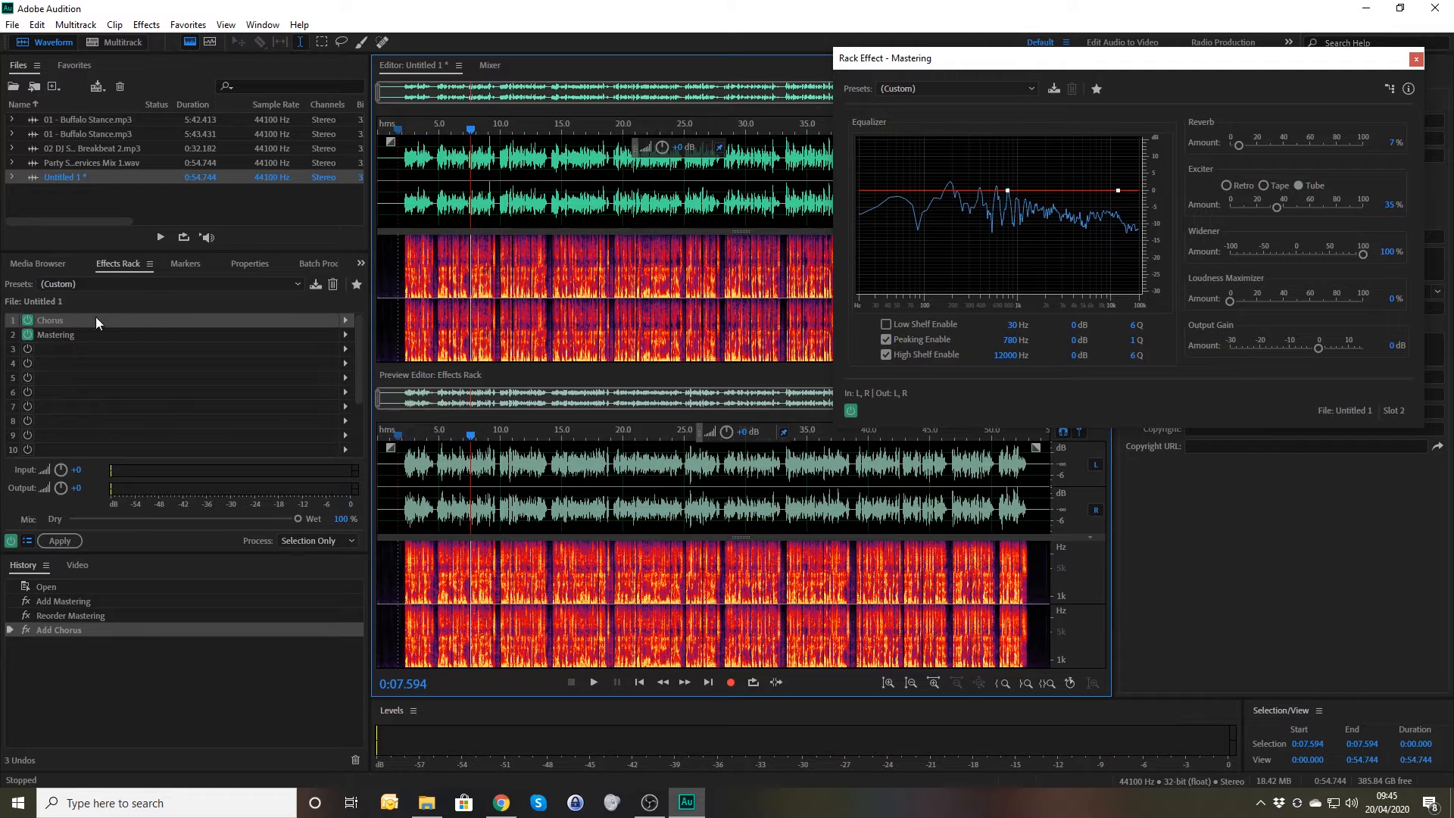
# Step: Set the number of voices in the Chorus effect to 2 and audition the track from about 1.6 seconds
pyautogui.doubleClick(72, 321)
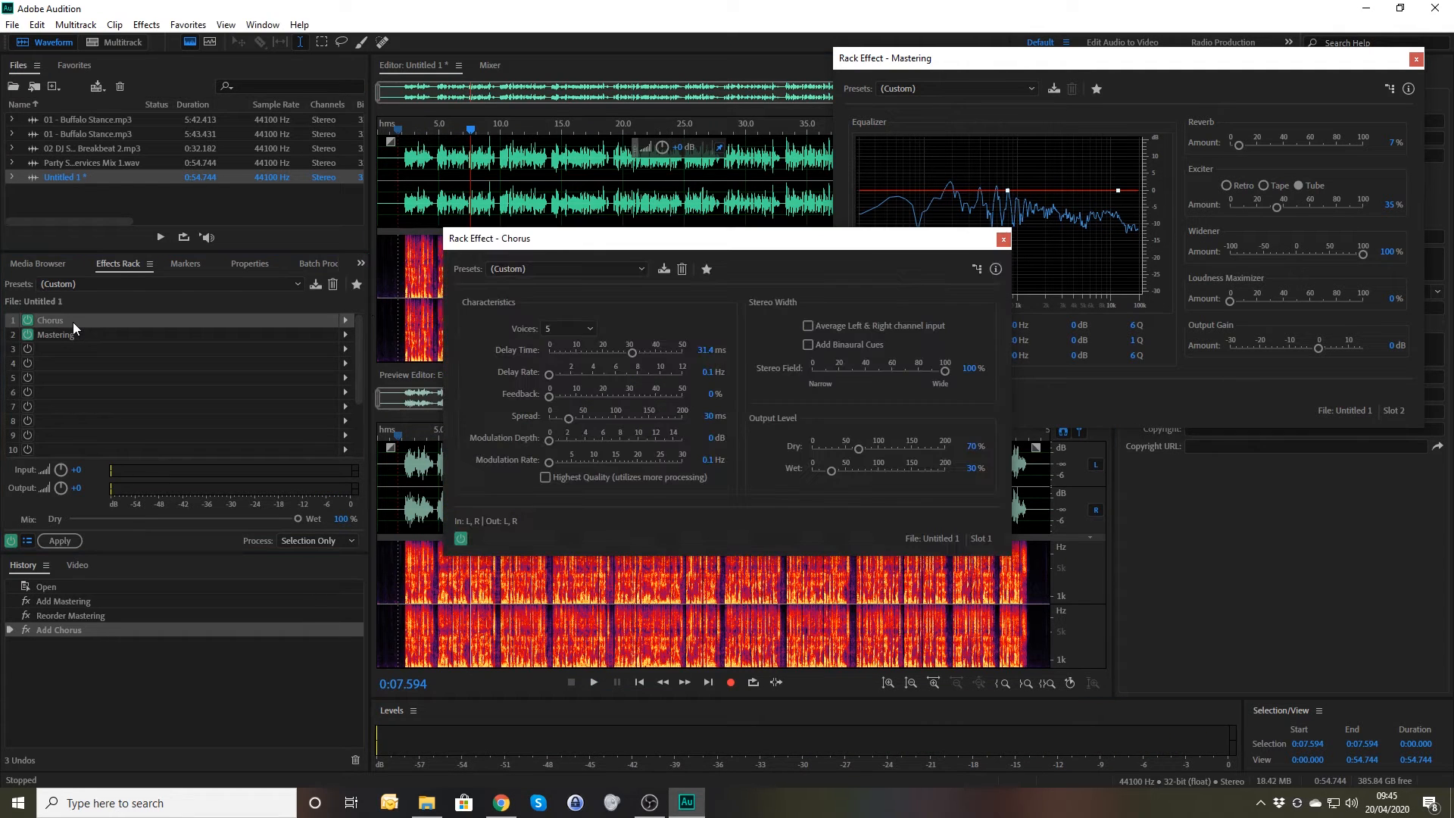
pyautogui.click(569, 328)
pyautogui.click(567, 345)
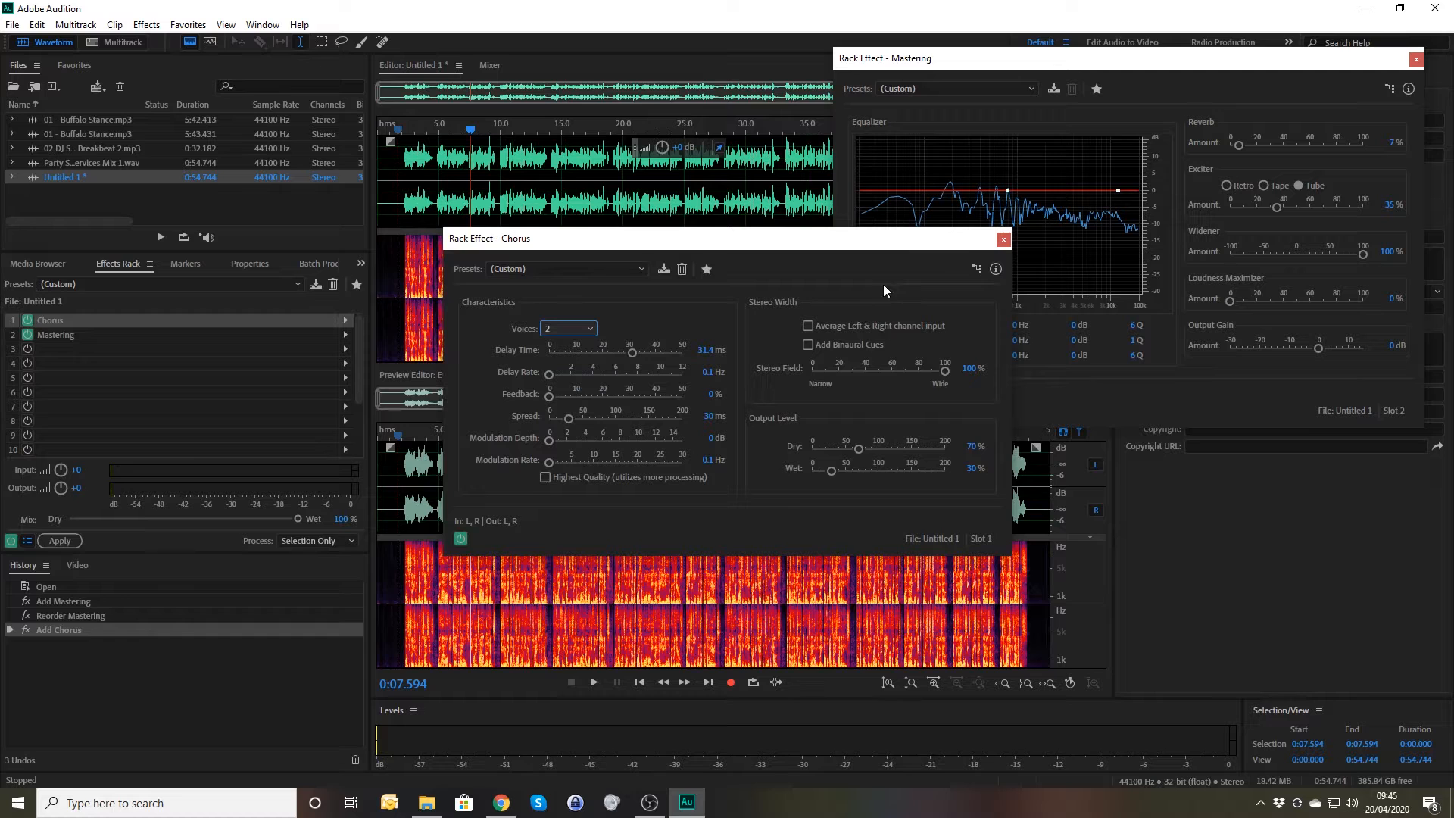
pyautogui.click(1004, 239)
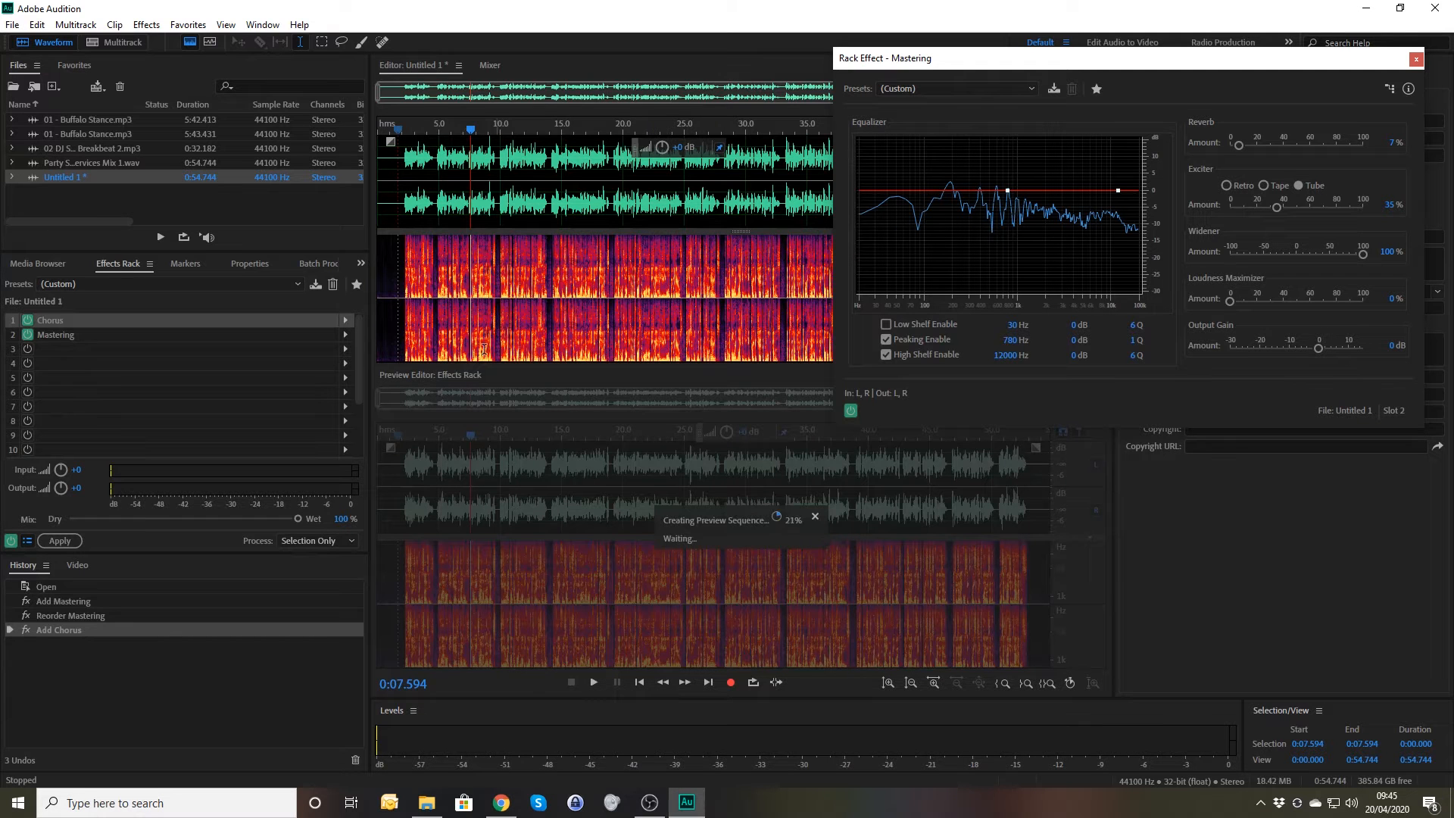
pyautogui.click(394, 185)
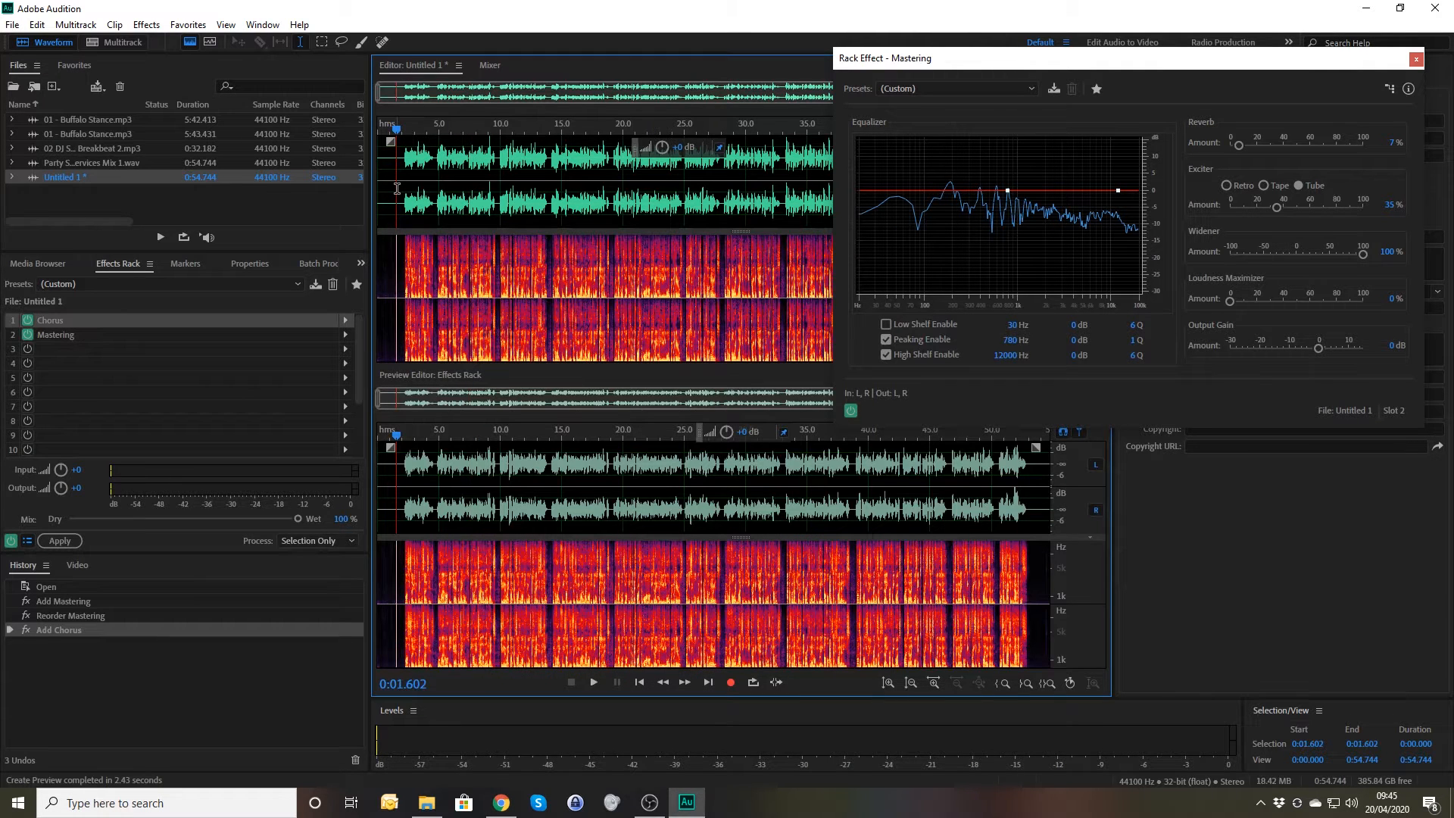
pyautogui.press('space')
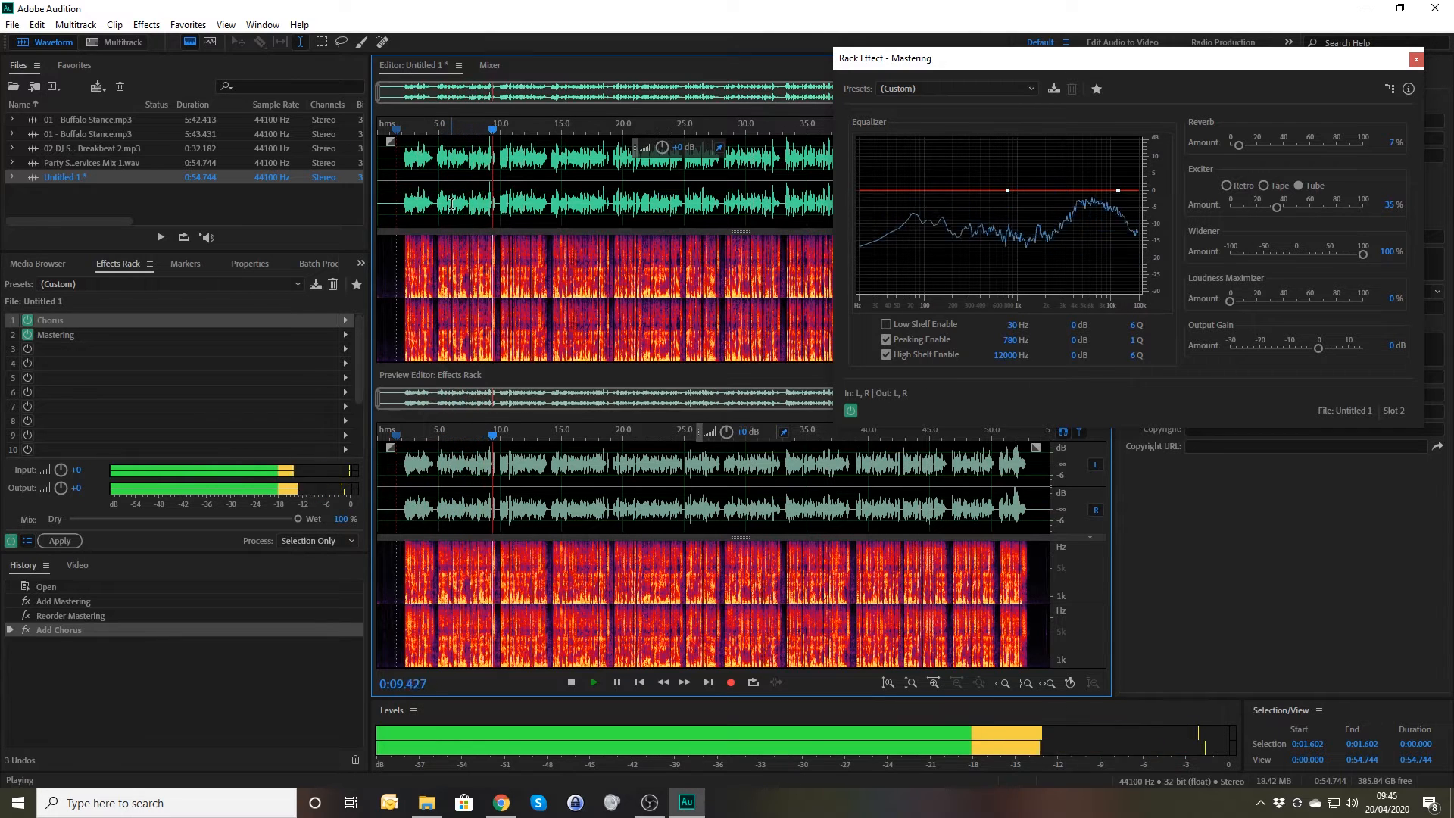
pyautogui.press('space')
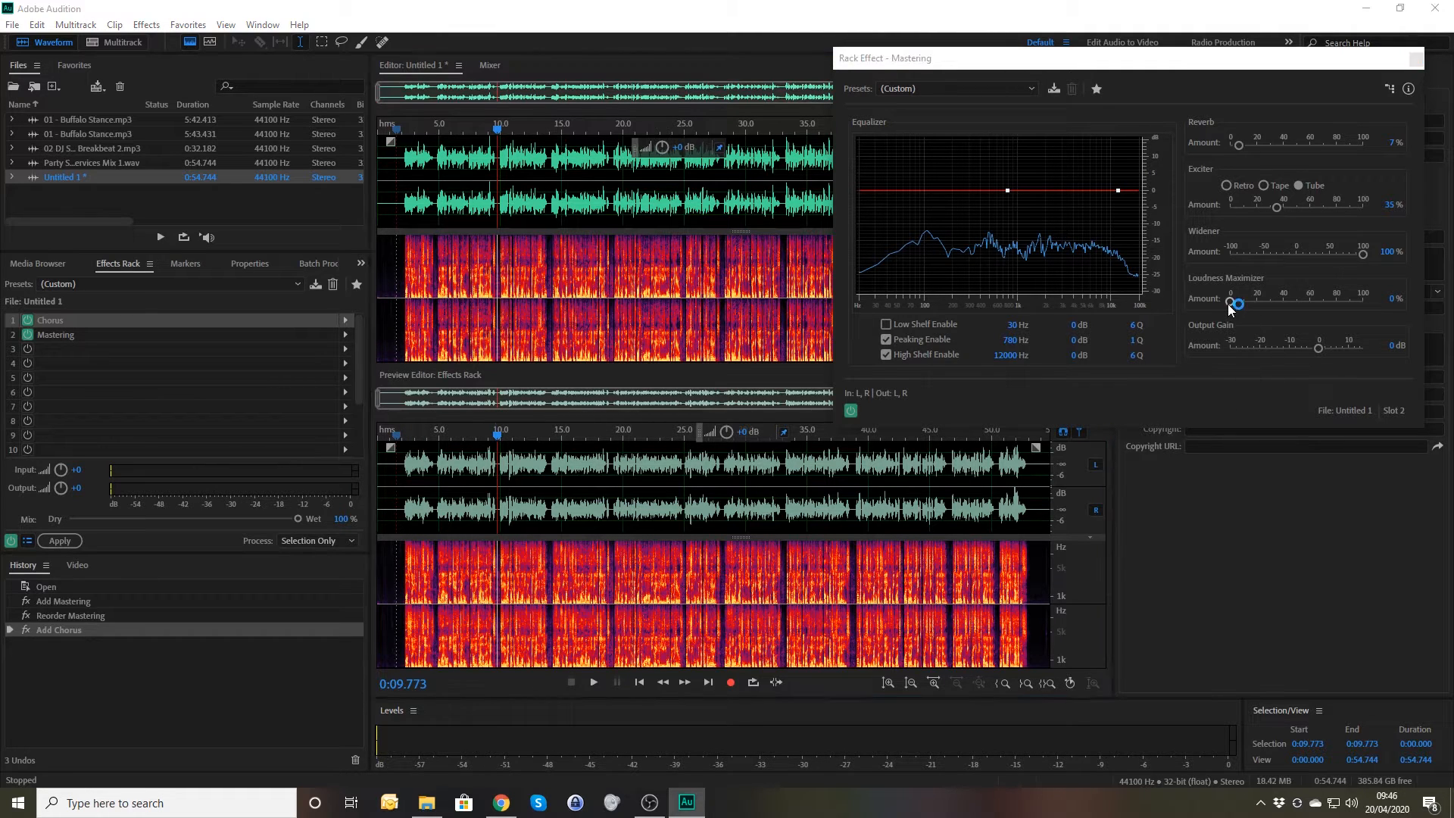
# Step: Try the Loudness Maximizer at 100% and audition the track from about 1.8 seconds
pyautogui.moveTo(1230, 300); pyautogui.dragTo(1363, 301)
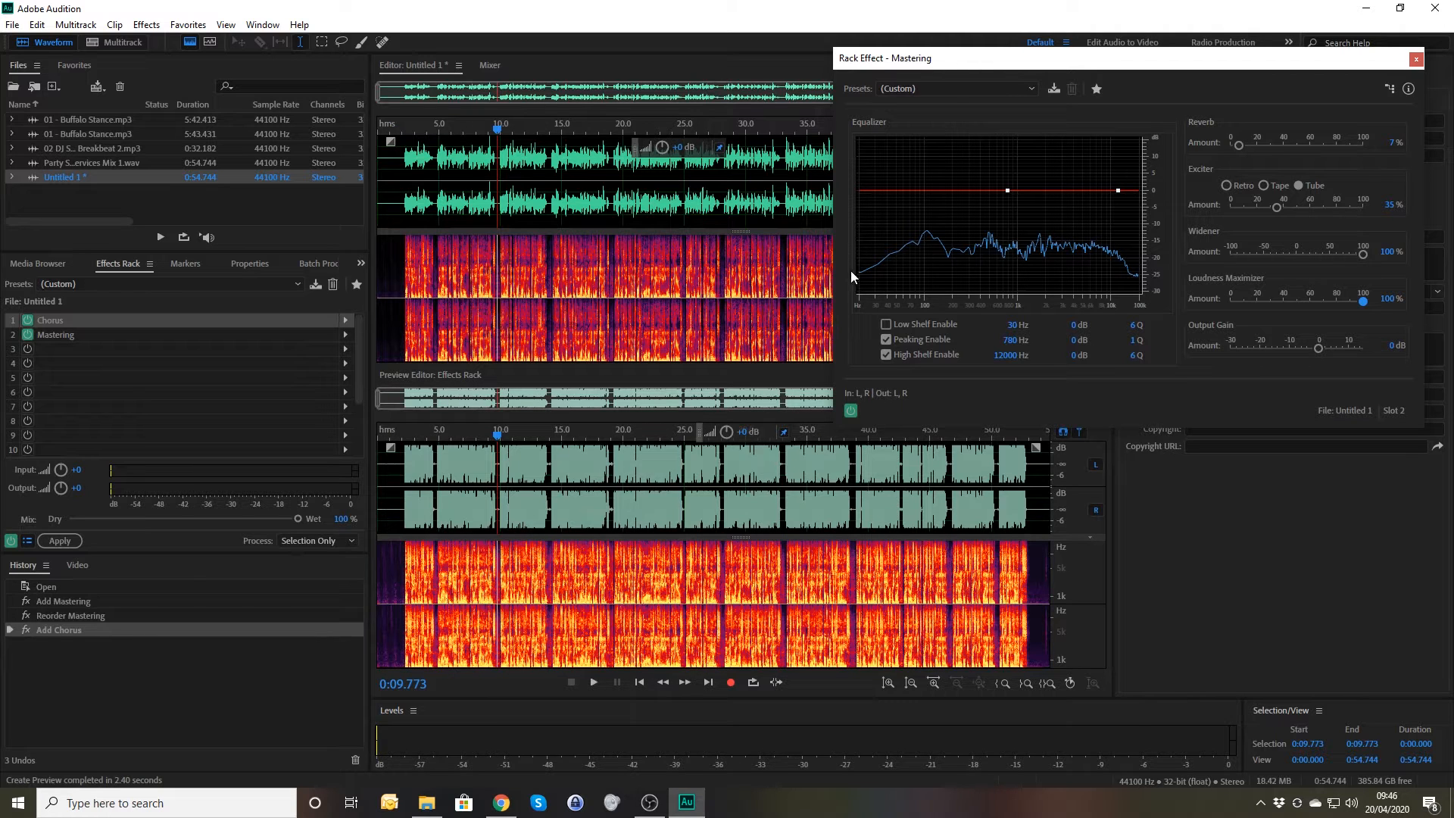
pyautogui.click(399, 191)
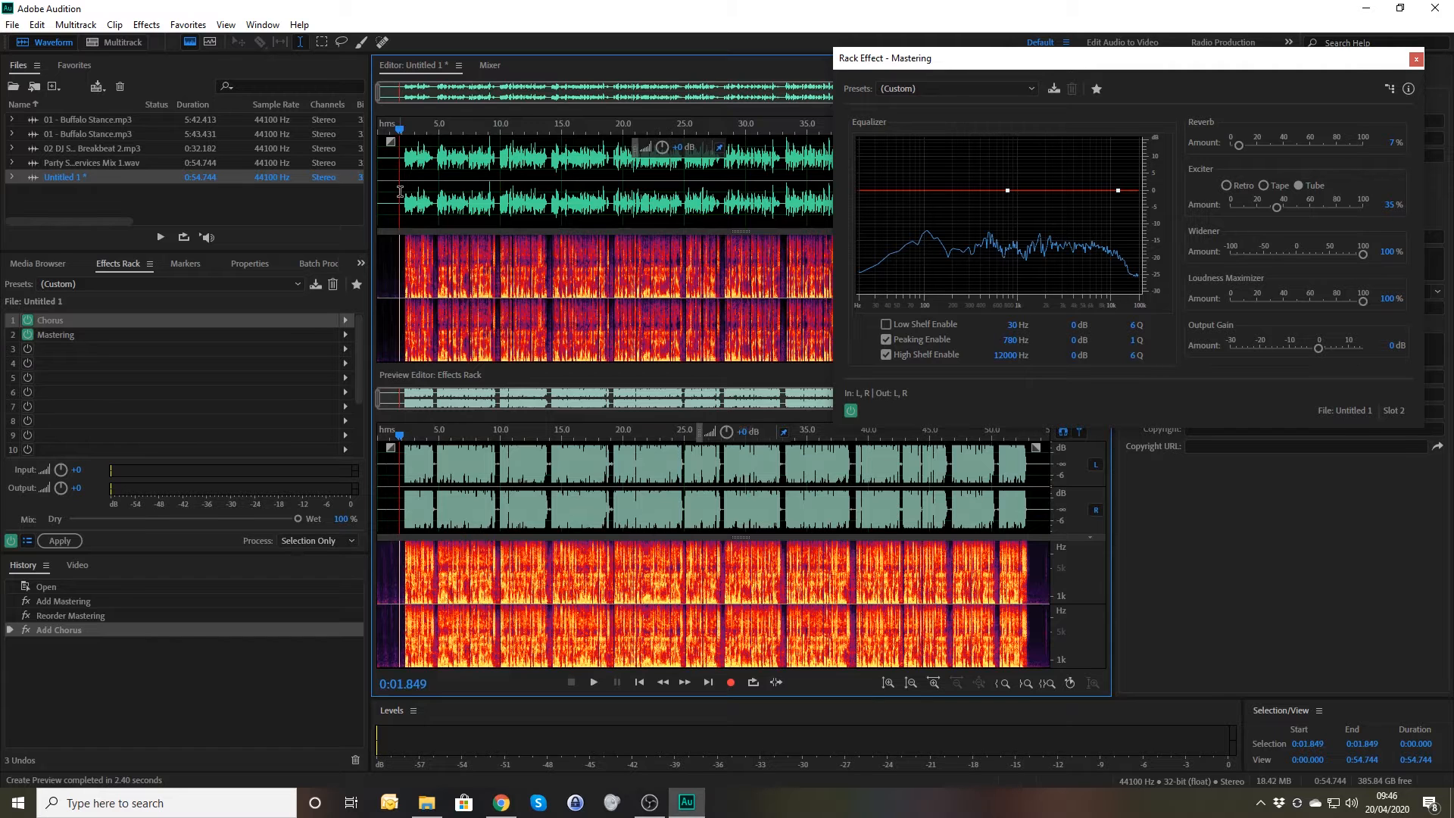
pyautogui.press('space')
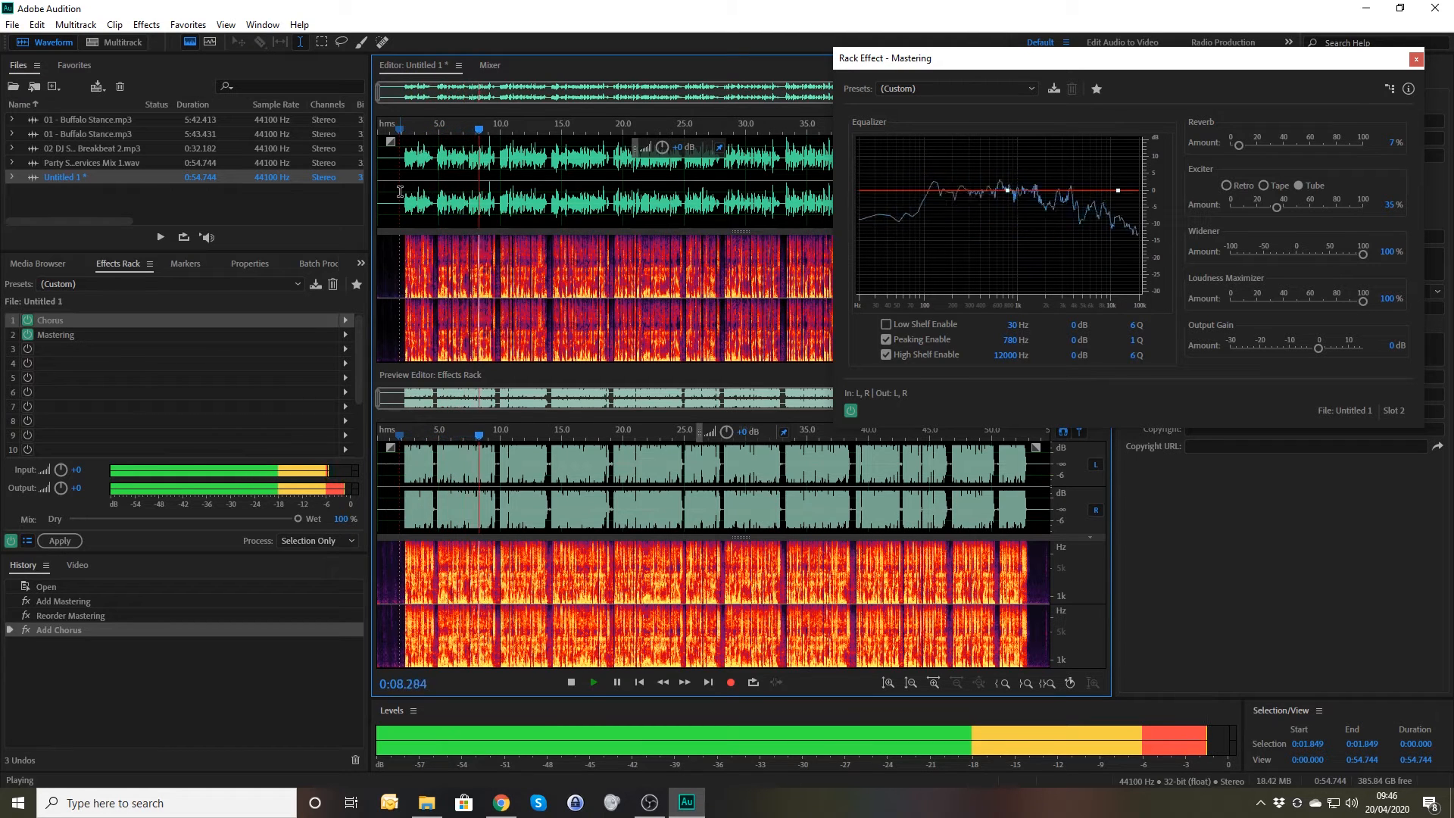
pyautogui.press('space')
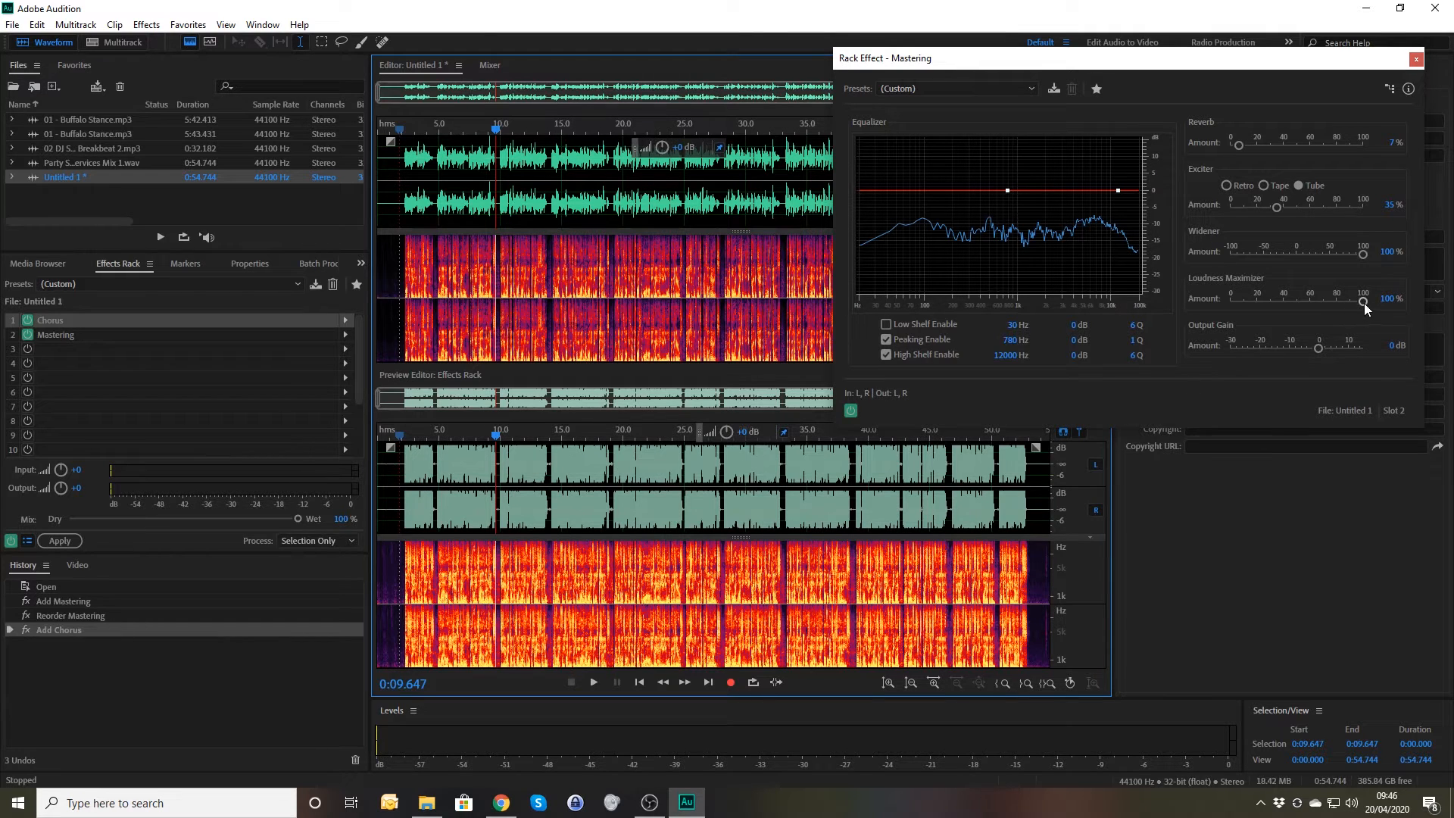
# Step: Set the Loudness Maximizer amount to 20% and audition the track from about 2 seconds
pyautogui.moveTo(1363, 301); pyautogui.dragTo(1258, 306)
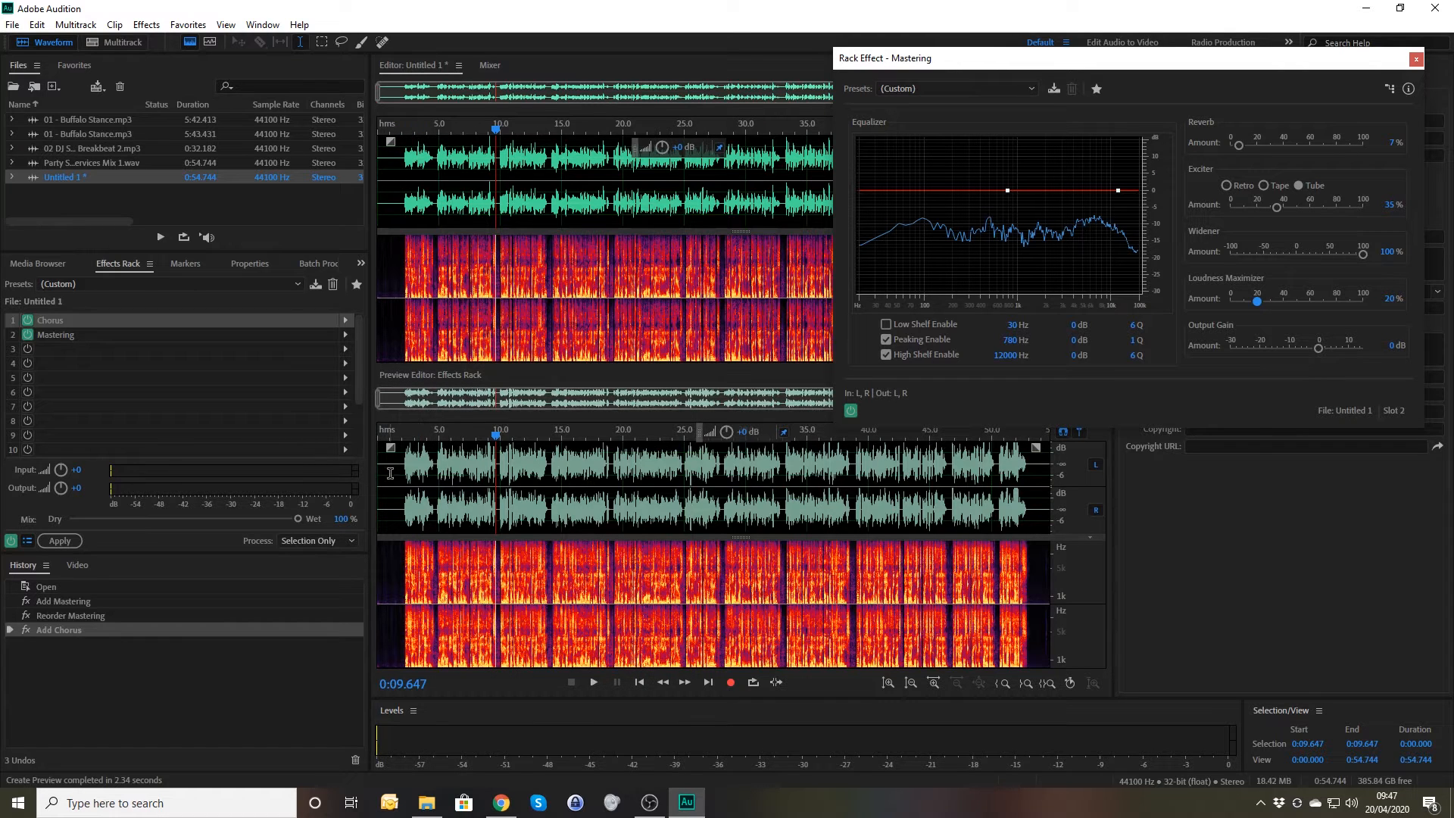
pyautogui.click(406, 461)
pyautogui.click(402, 459)
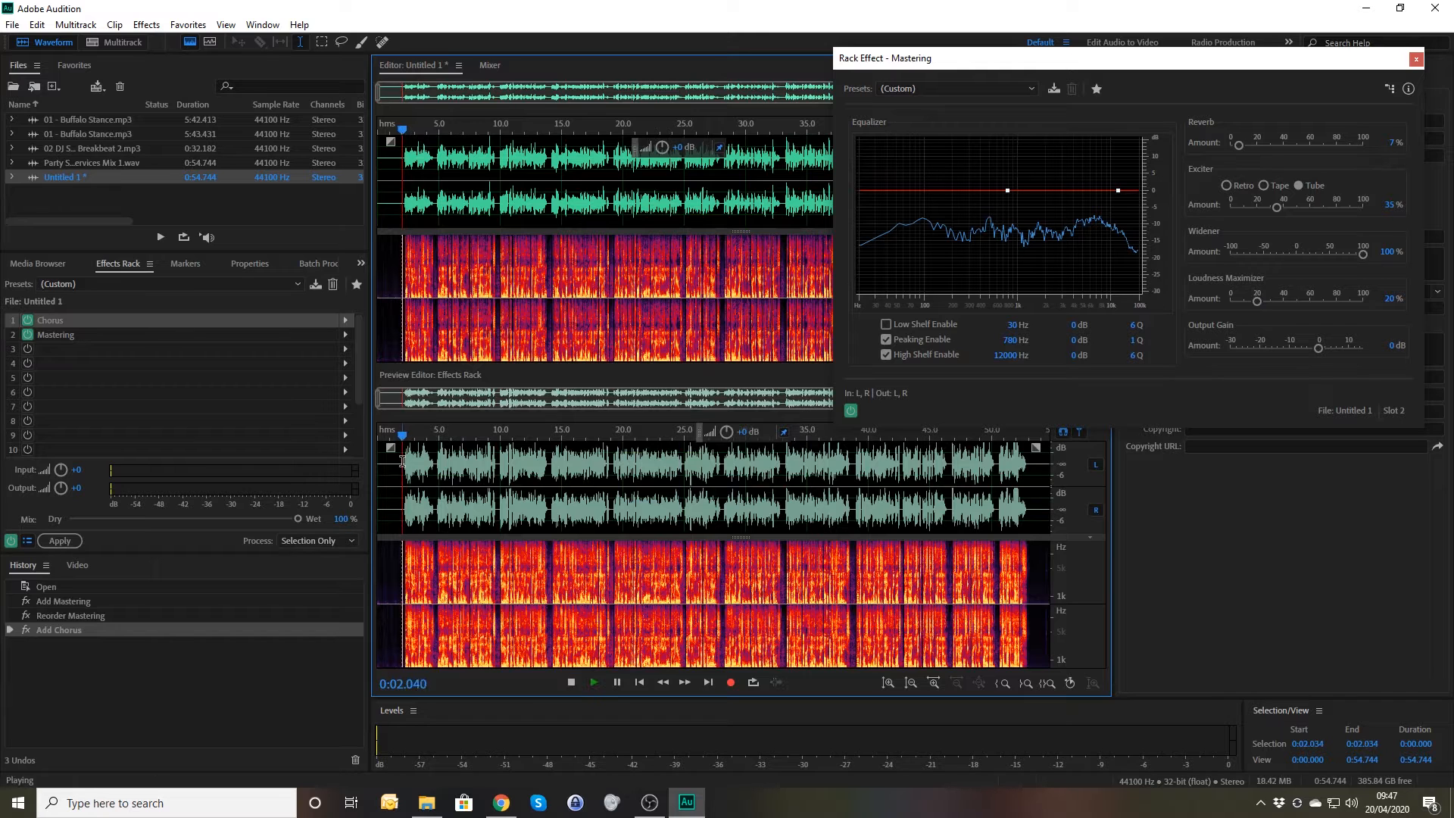
pyautogui.press('space')
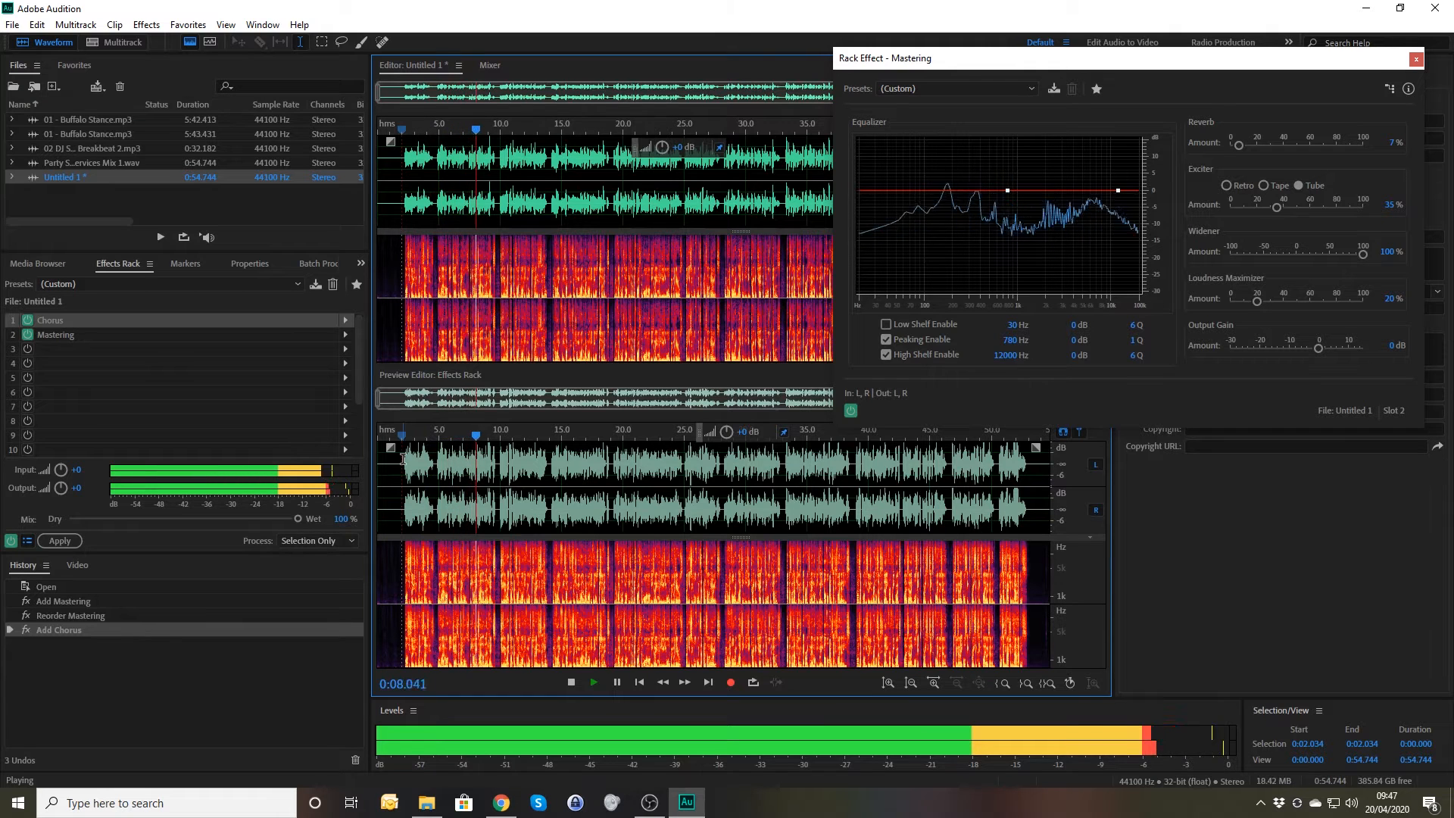
pyautogui.press('space')
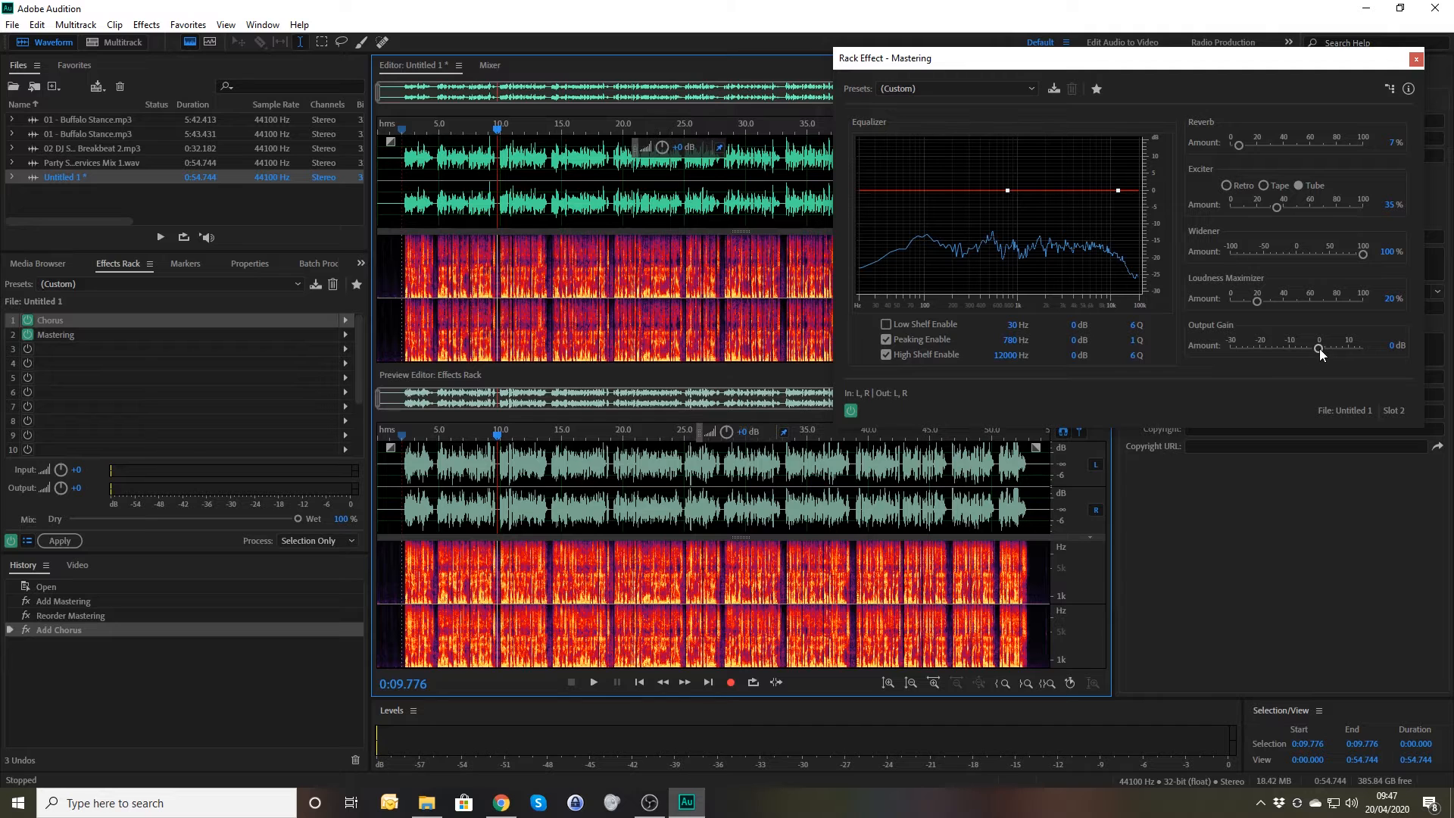
# Step: Try the Mastering output gain at 15 dB while auditioning, lower it to -9.3 dB, and reset it to 0 dB
pyautogui.moveTo(1318, 352); pyautogui.dragTo(1364, 350)
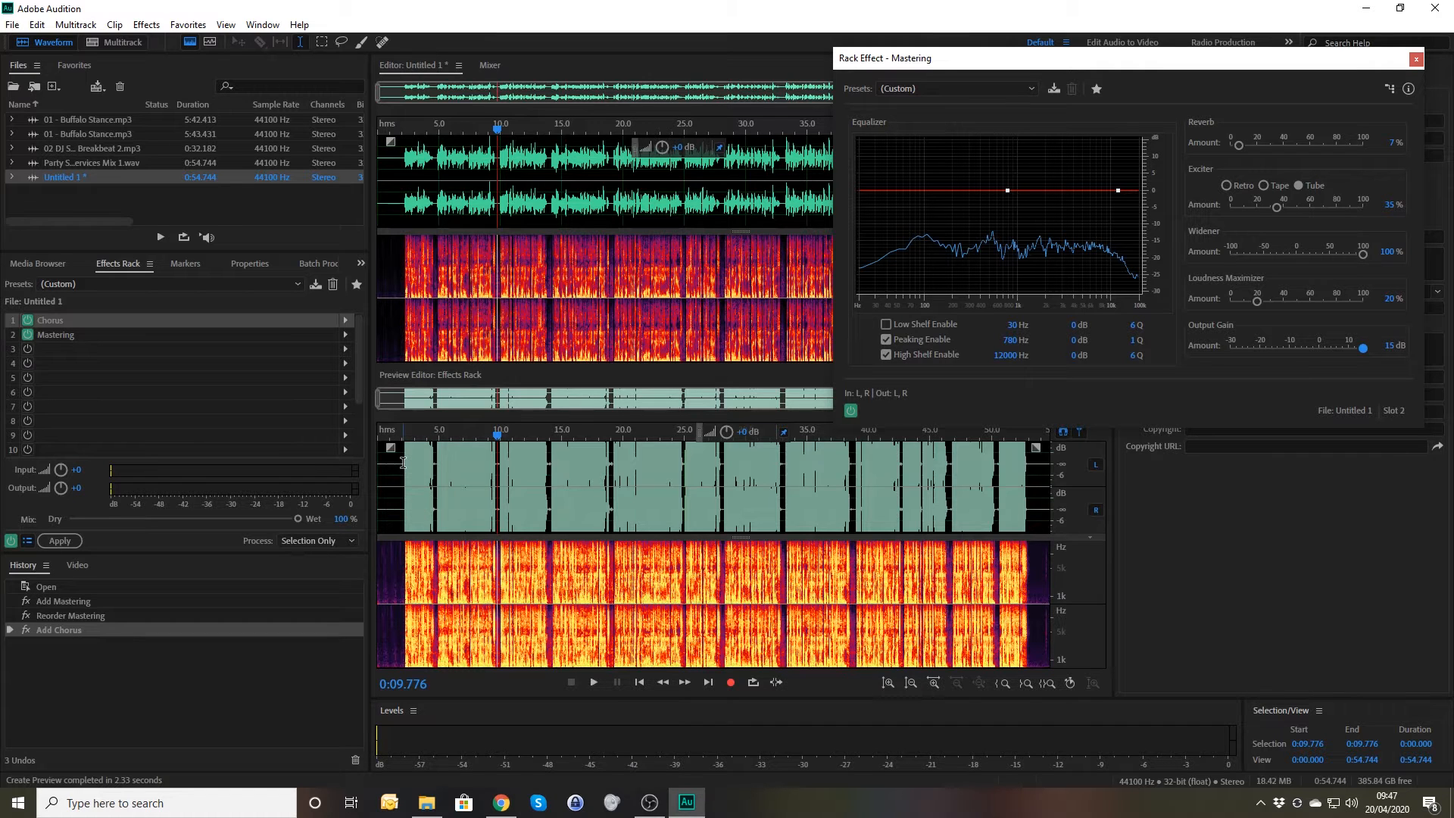
pyautogui.press('space')
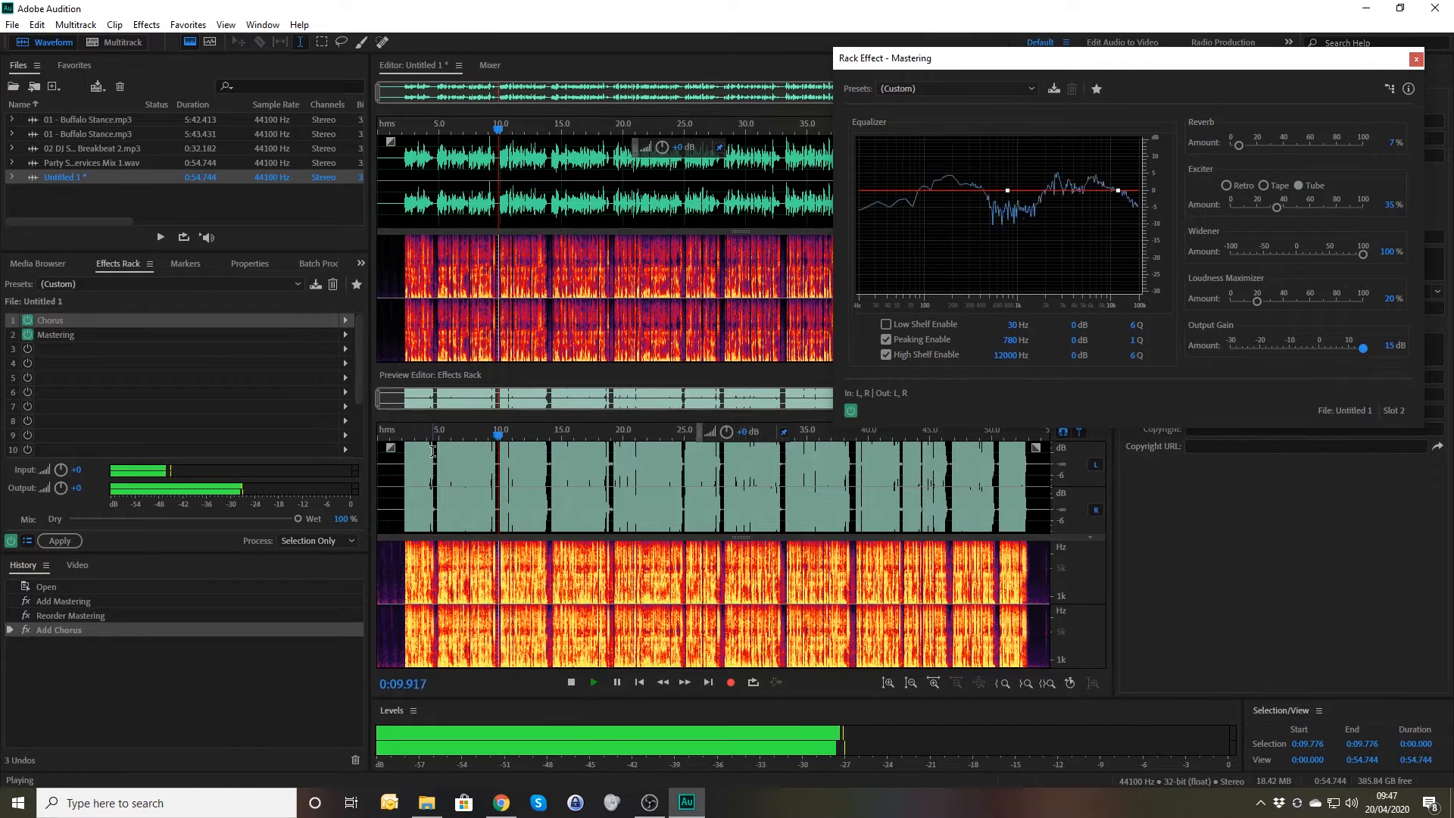
pyautogui.press('space')
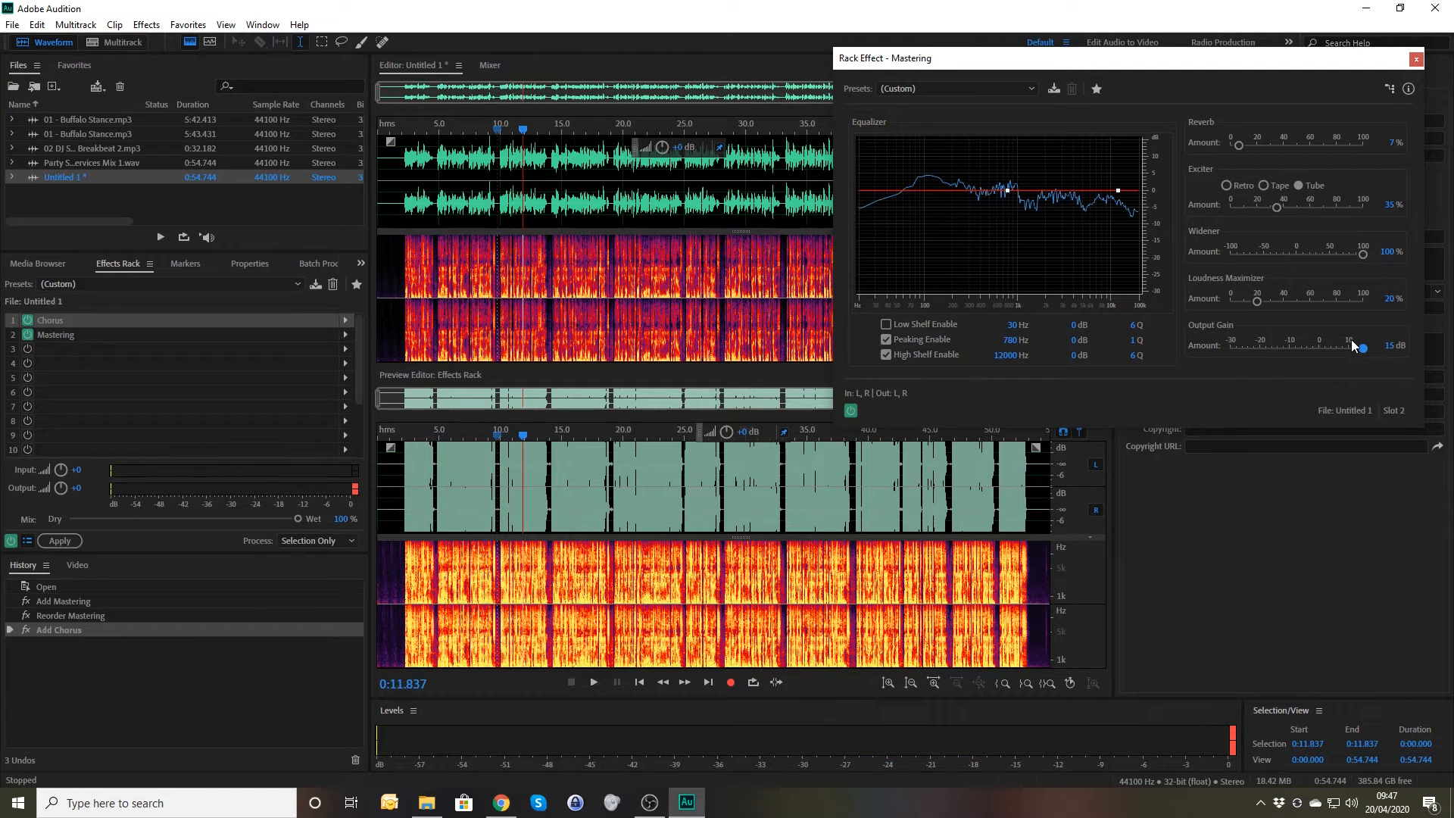
pyautogui.moveTo(1362, 353); pyautogui.dragTo(1291, 354)
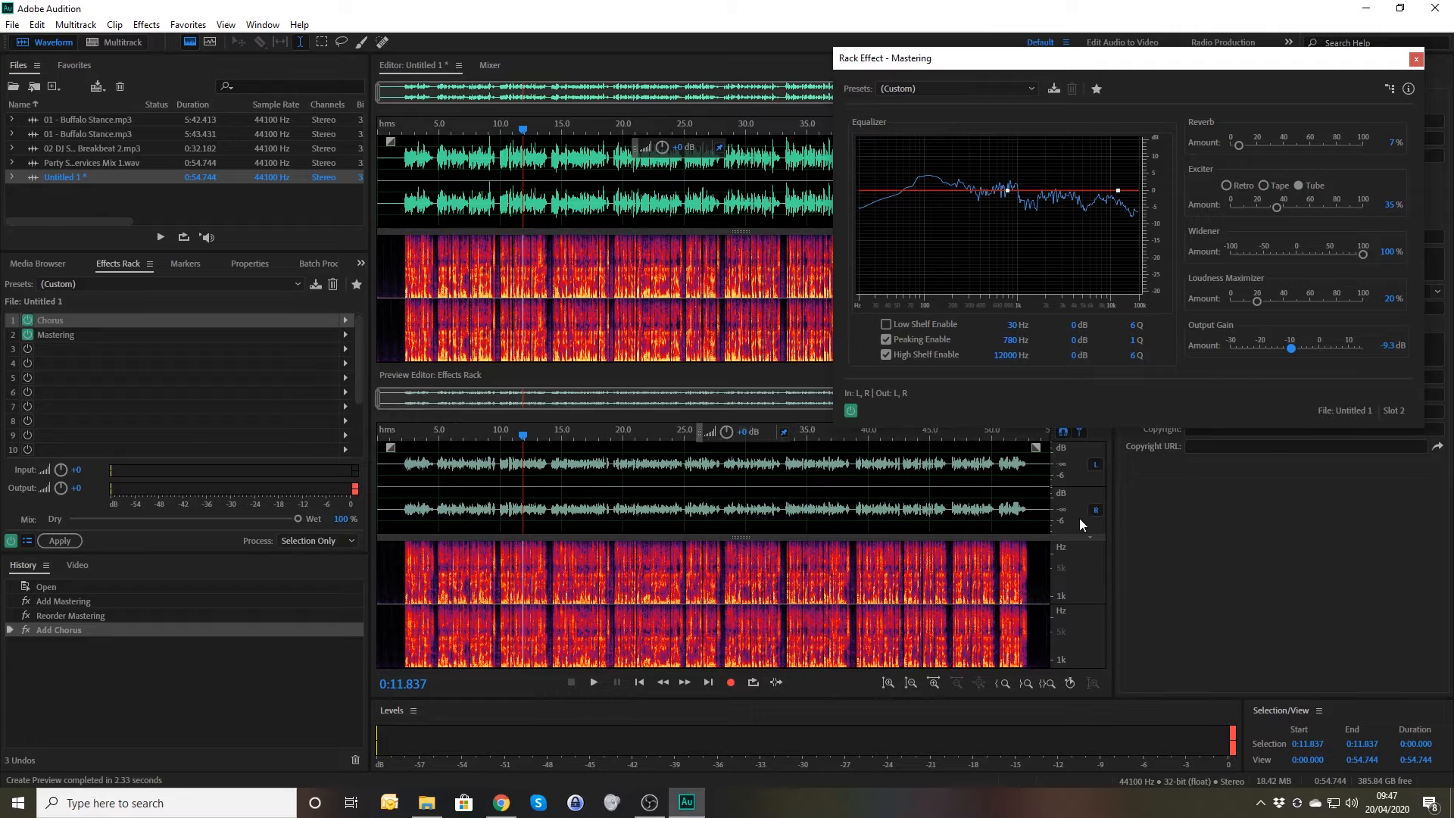
pyautogui.click(1389, 345)
pyautogui.write('0')
pyautogui.press('Return')
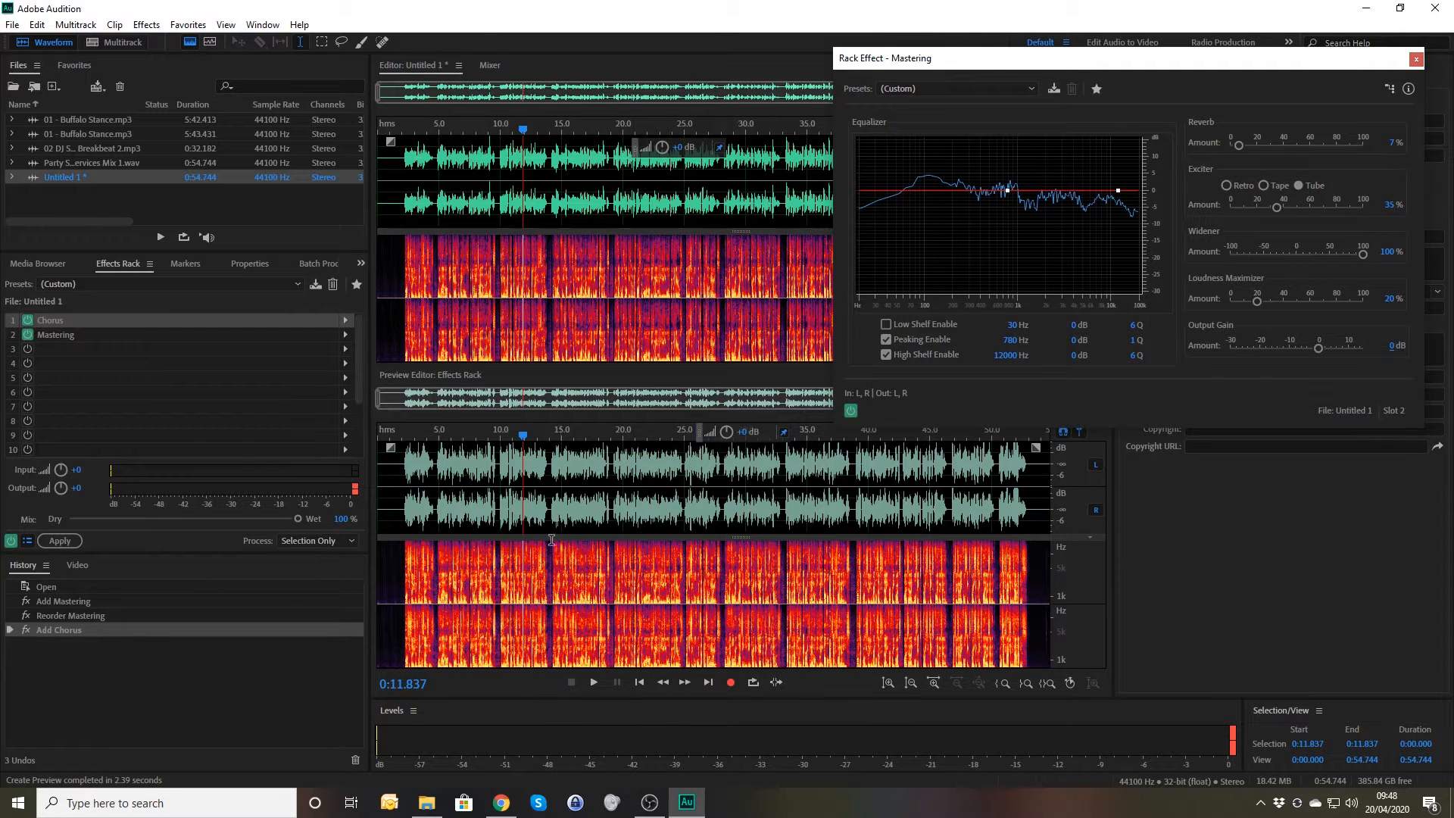
# Step: Audition the track from about 2 seconds and apply the effects rack with Chorus and Mastering to it
pyautogui.click(402, 468)
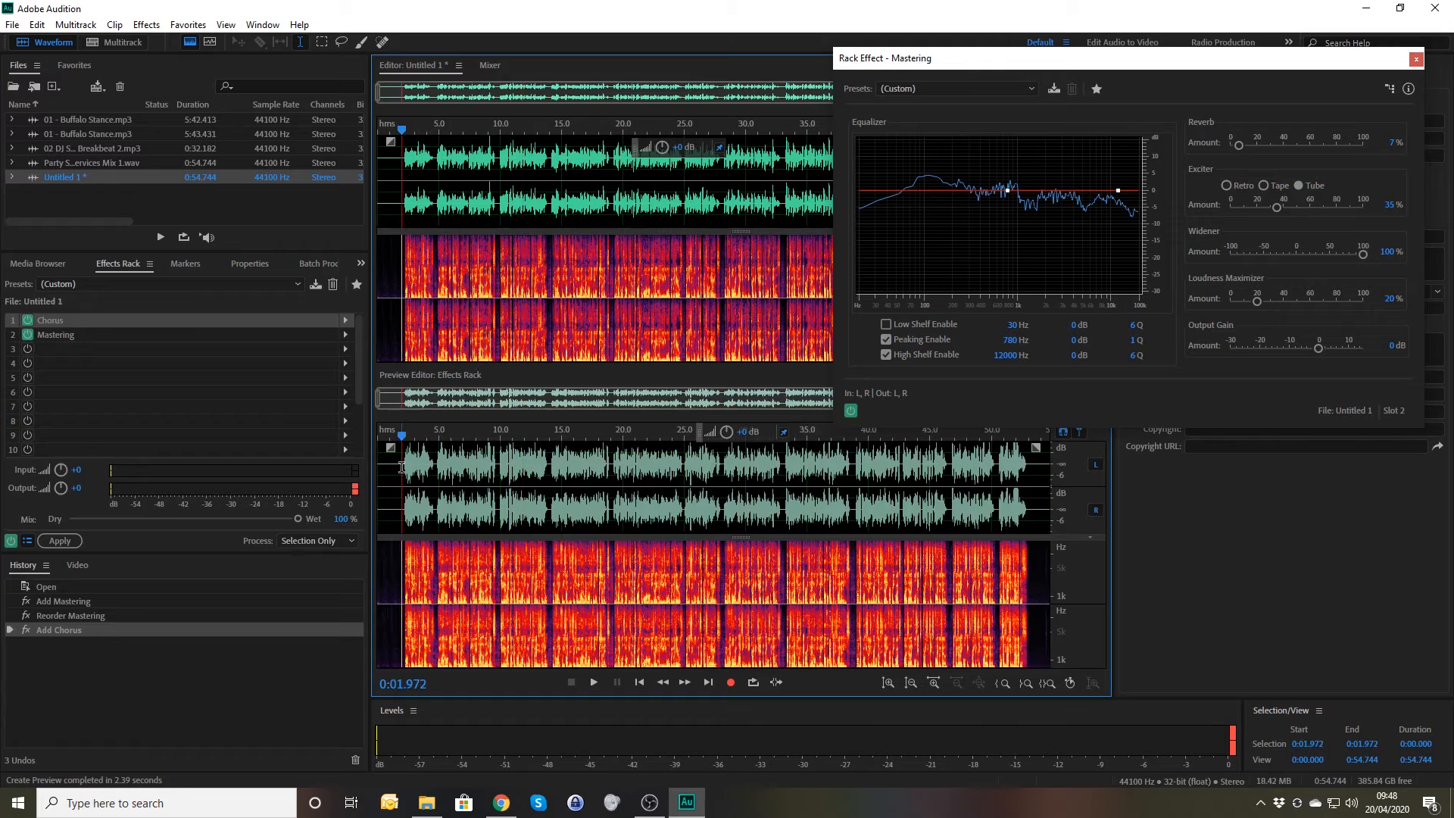
pyautogui.press('space')
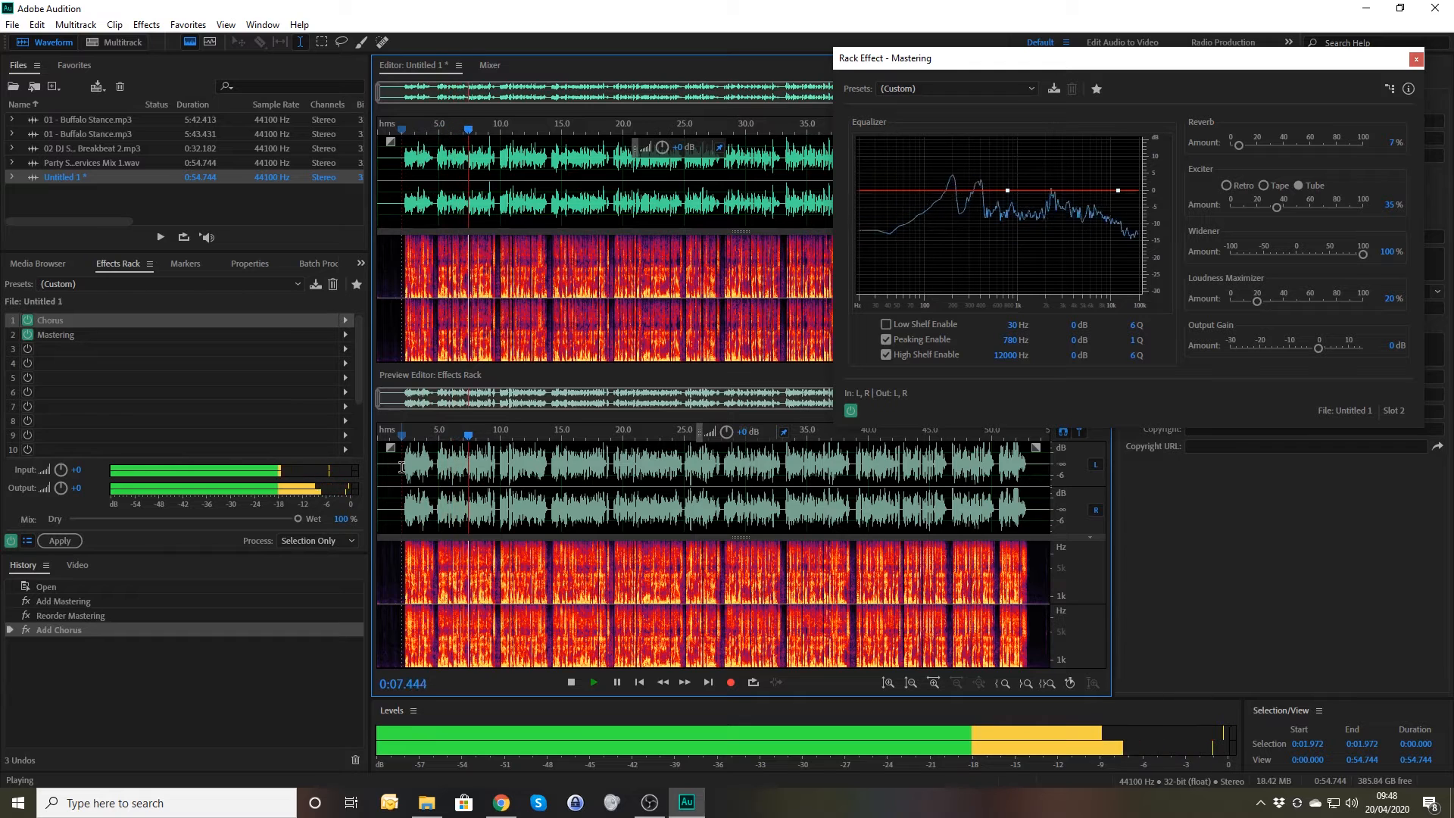
pyautogui.press('space')
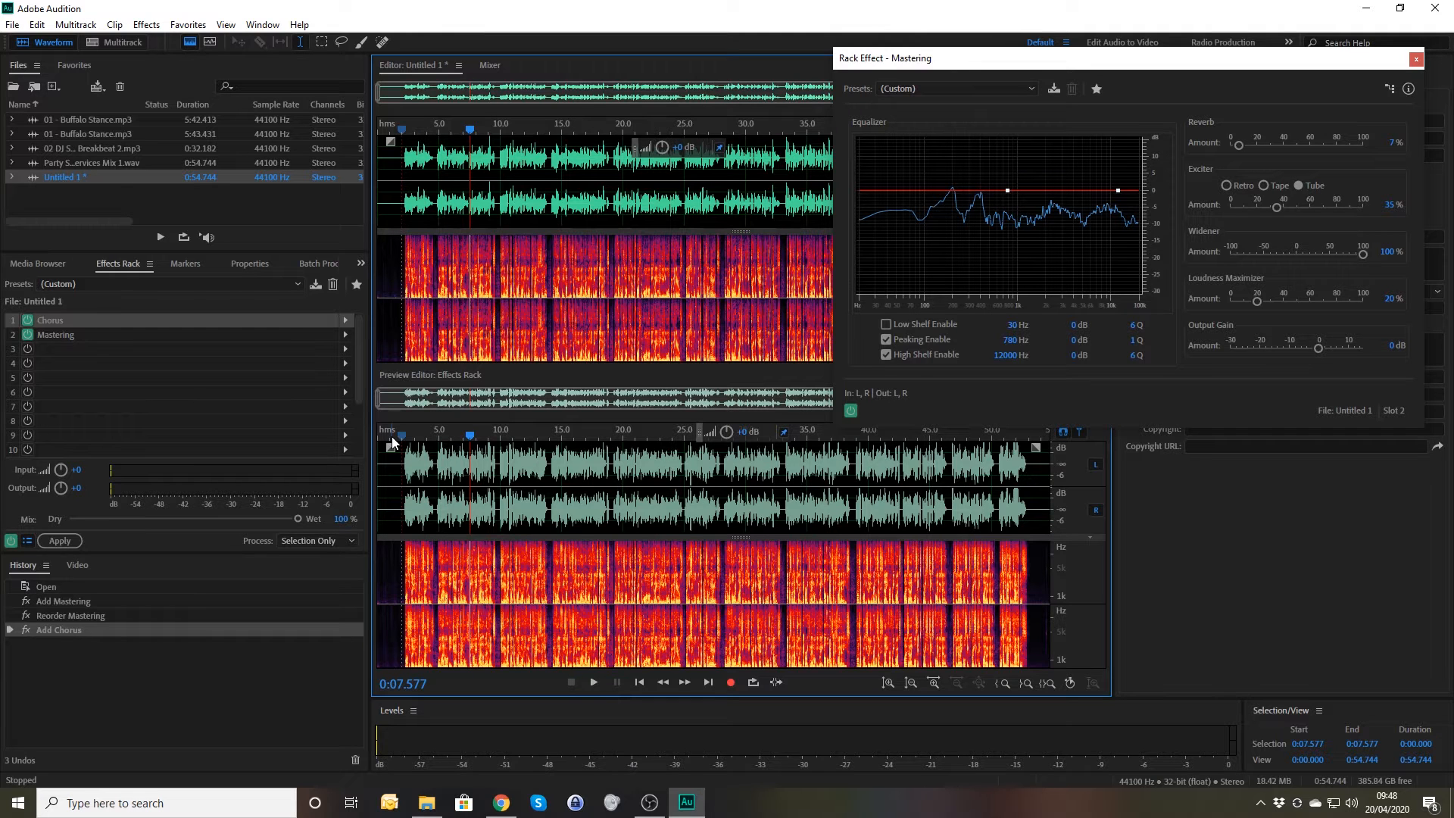
pyautogui.click(67, 540)
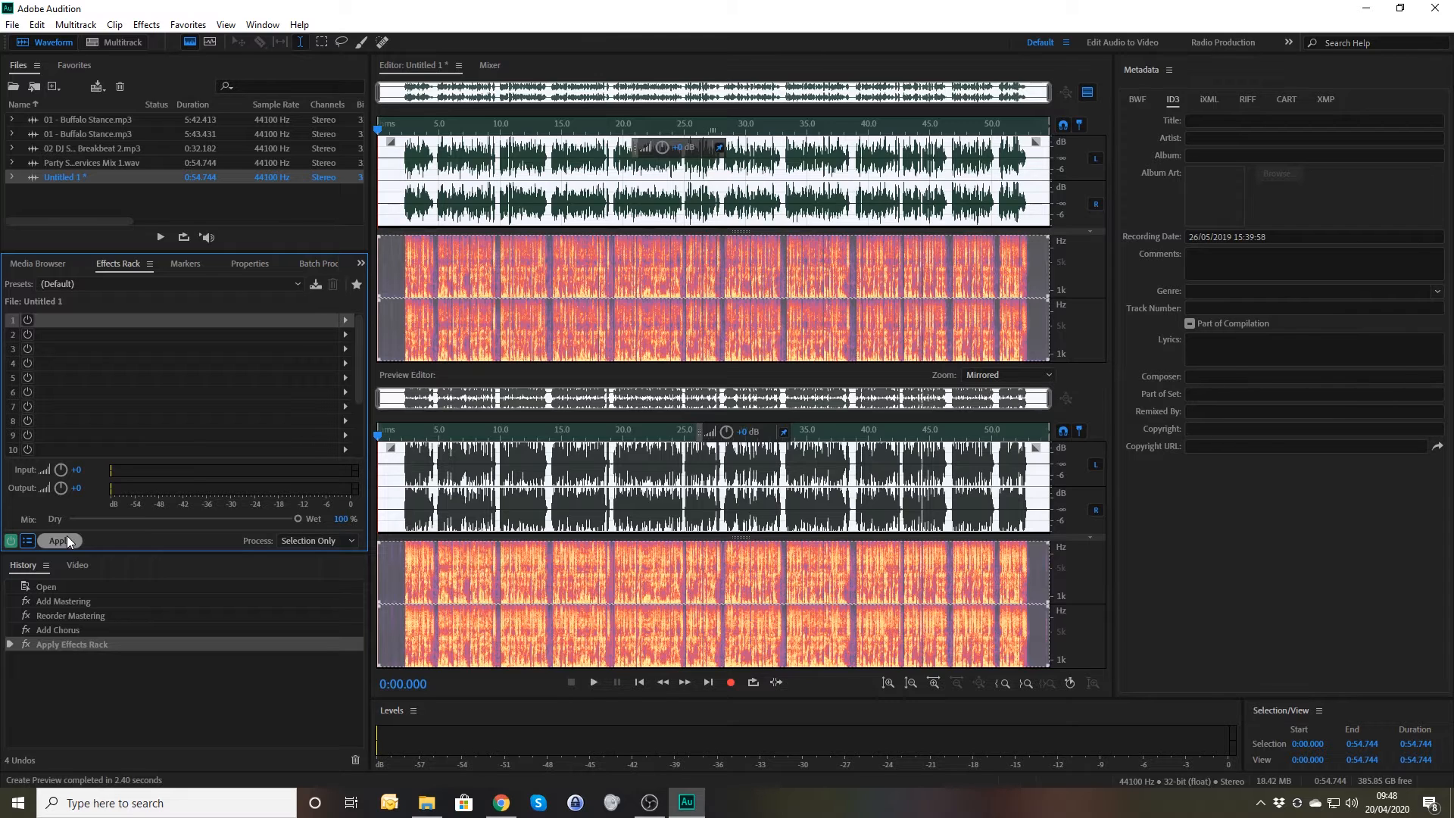
# Step: Create a new multitrack session with the default name, no template, 44100 Hz, 32-bit float and a stereo master
pyautogui.click(452, 281)
pyautogui.press('super')
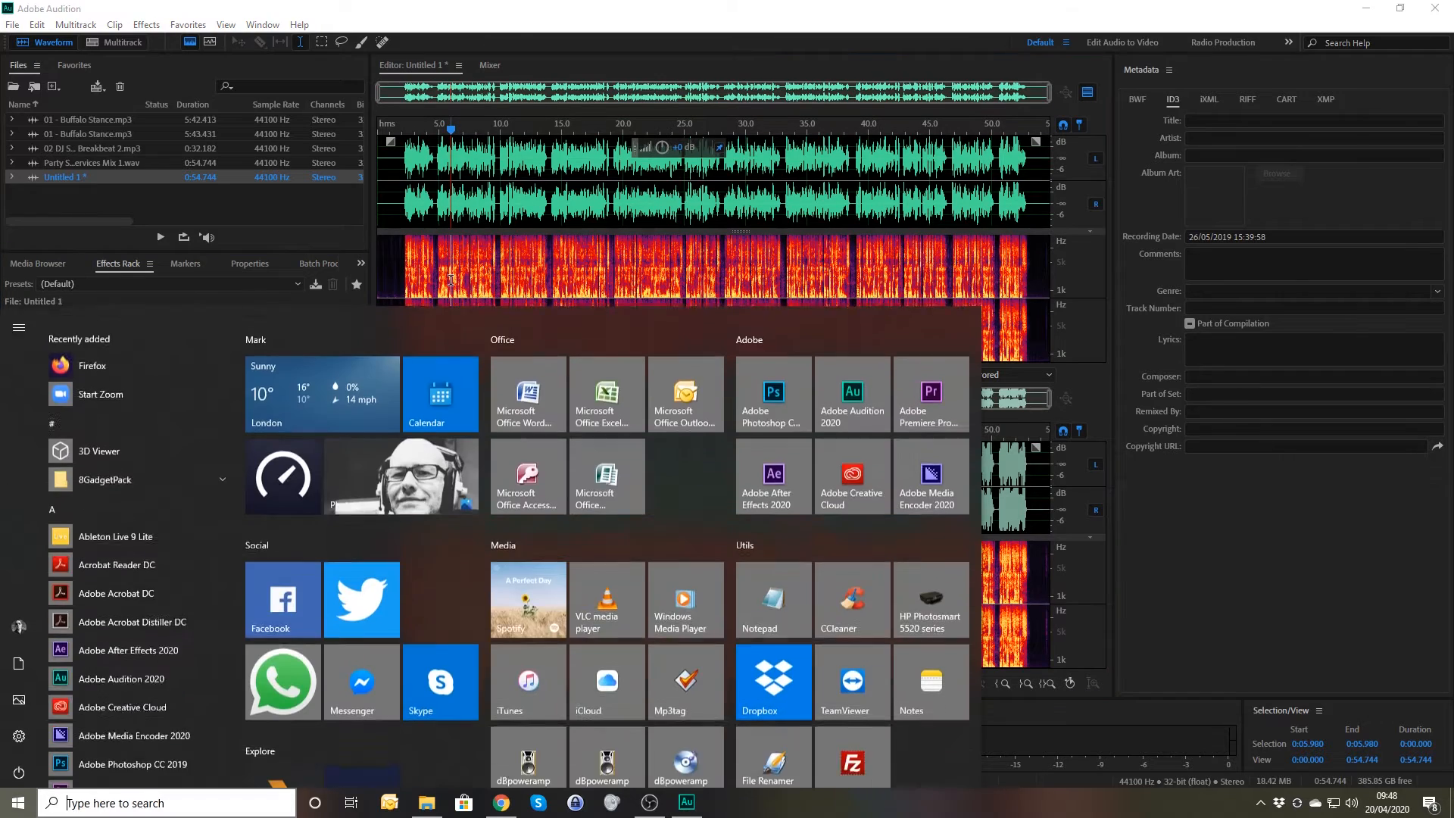
pyautogui.click(660, 235)
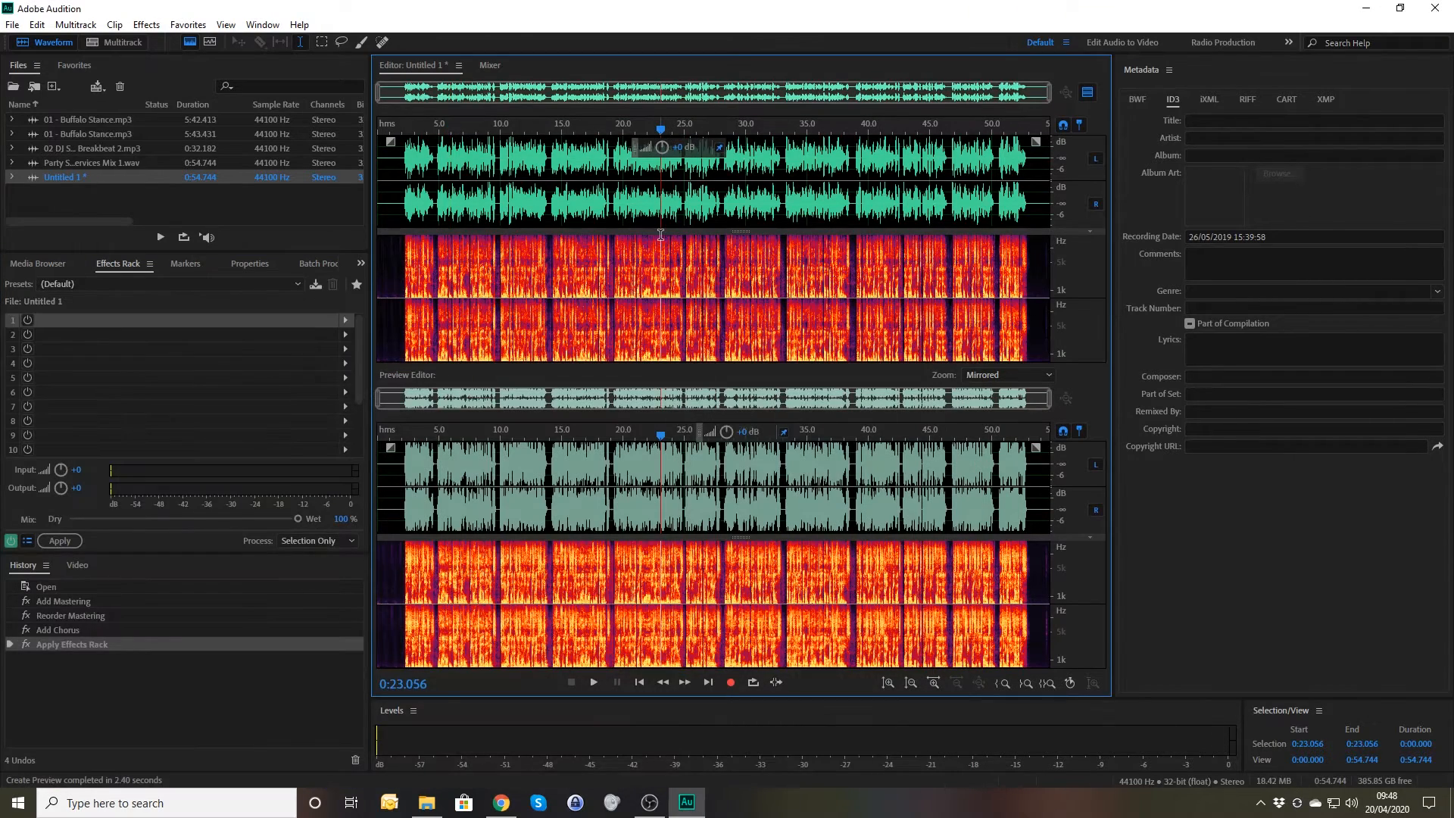
pyautogui.hotkey('ctrl', 'n')
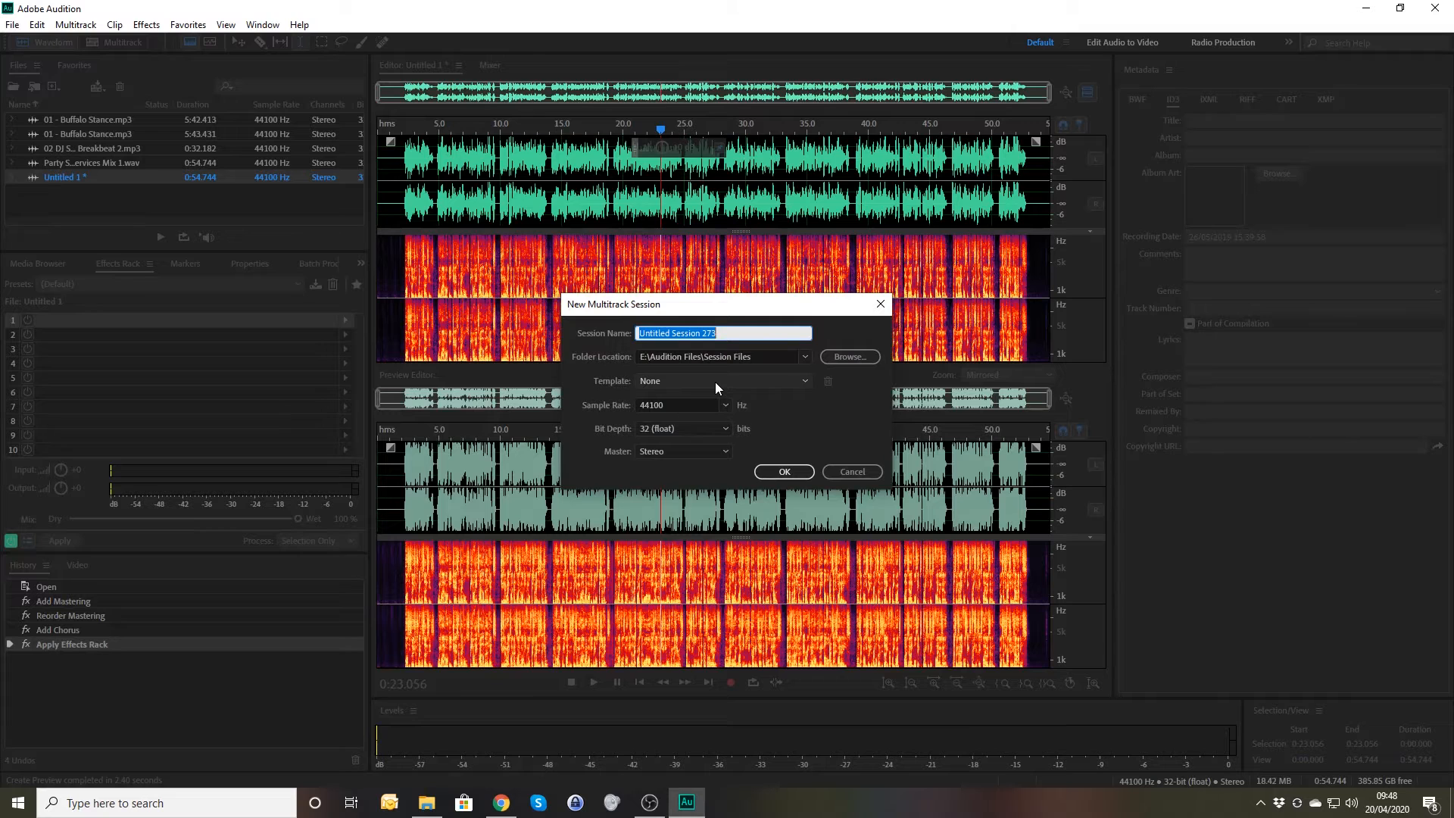
pyautogui.click(784, 472)
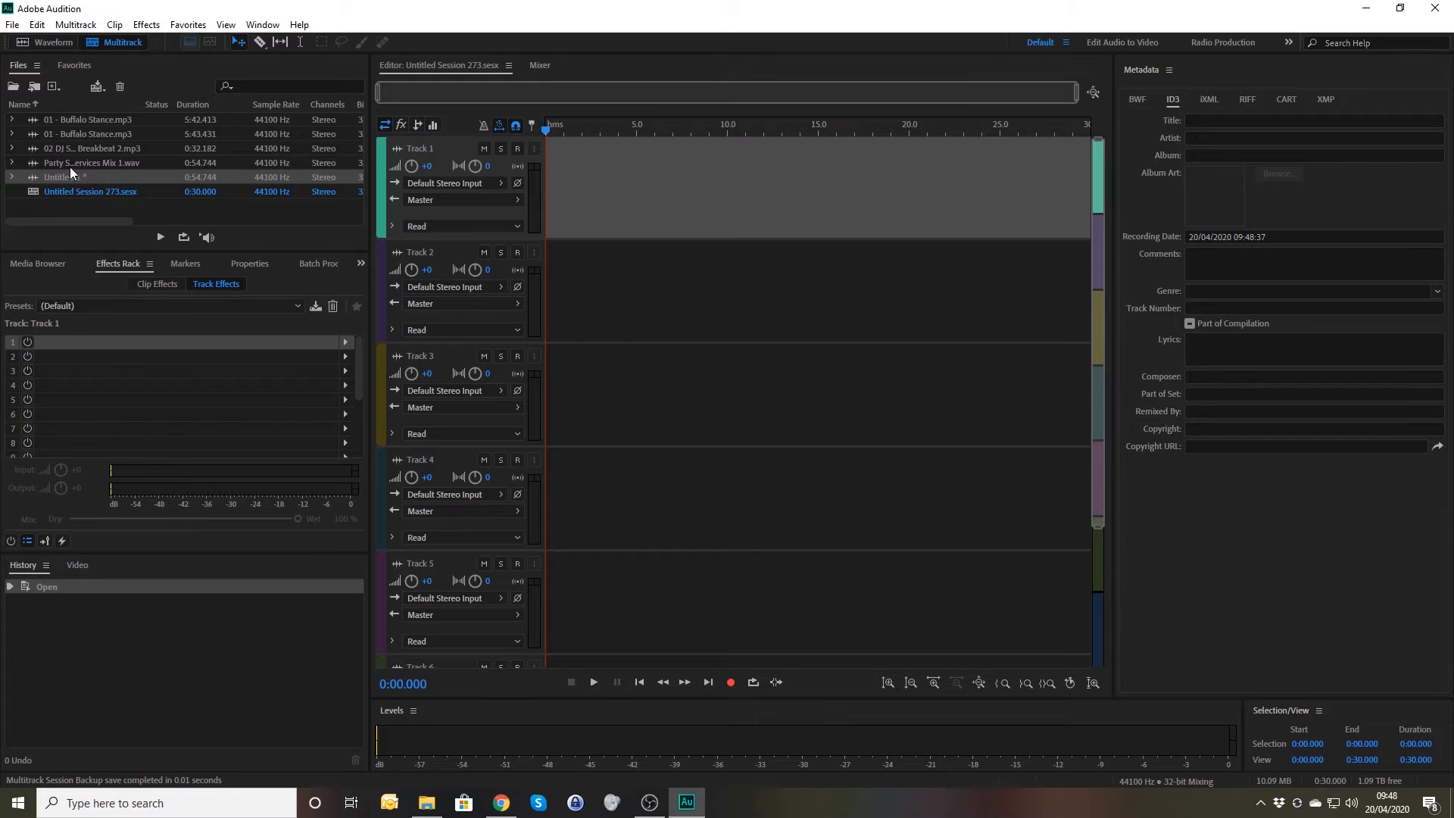
# Step: Place the Party Solutions Rental Services Mix 1 voice clip on Track 1 and 02 DJ Swamp - Breakbeat 2 on Track 2, both starting at zero
pyautogui.moveTo(69, 166); pyautogui.dragTo(433, 176)
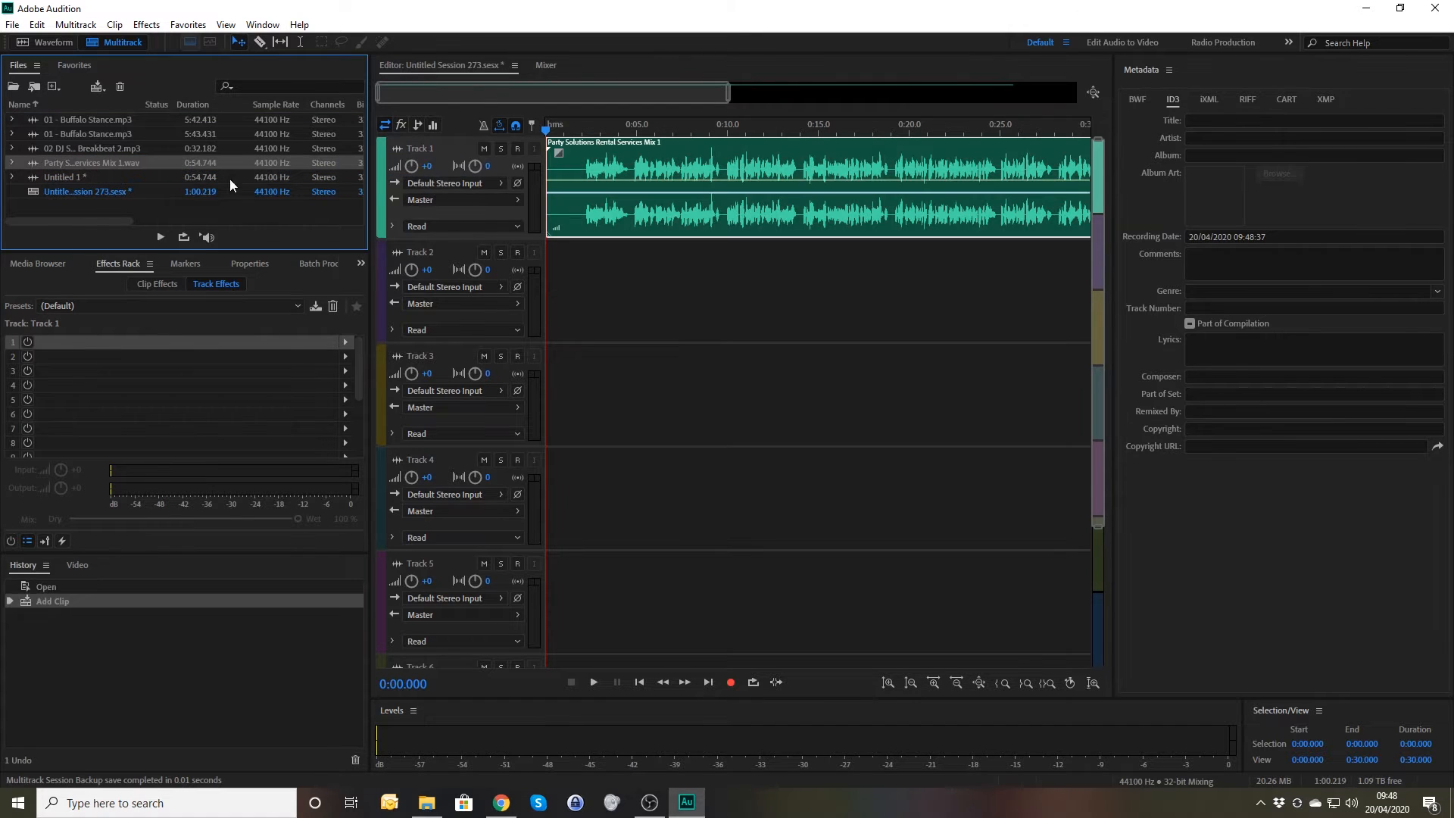
pyautogui.moveTo(106, 148); pyautogui.dragTo(478, 306)
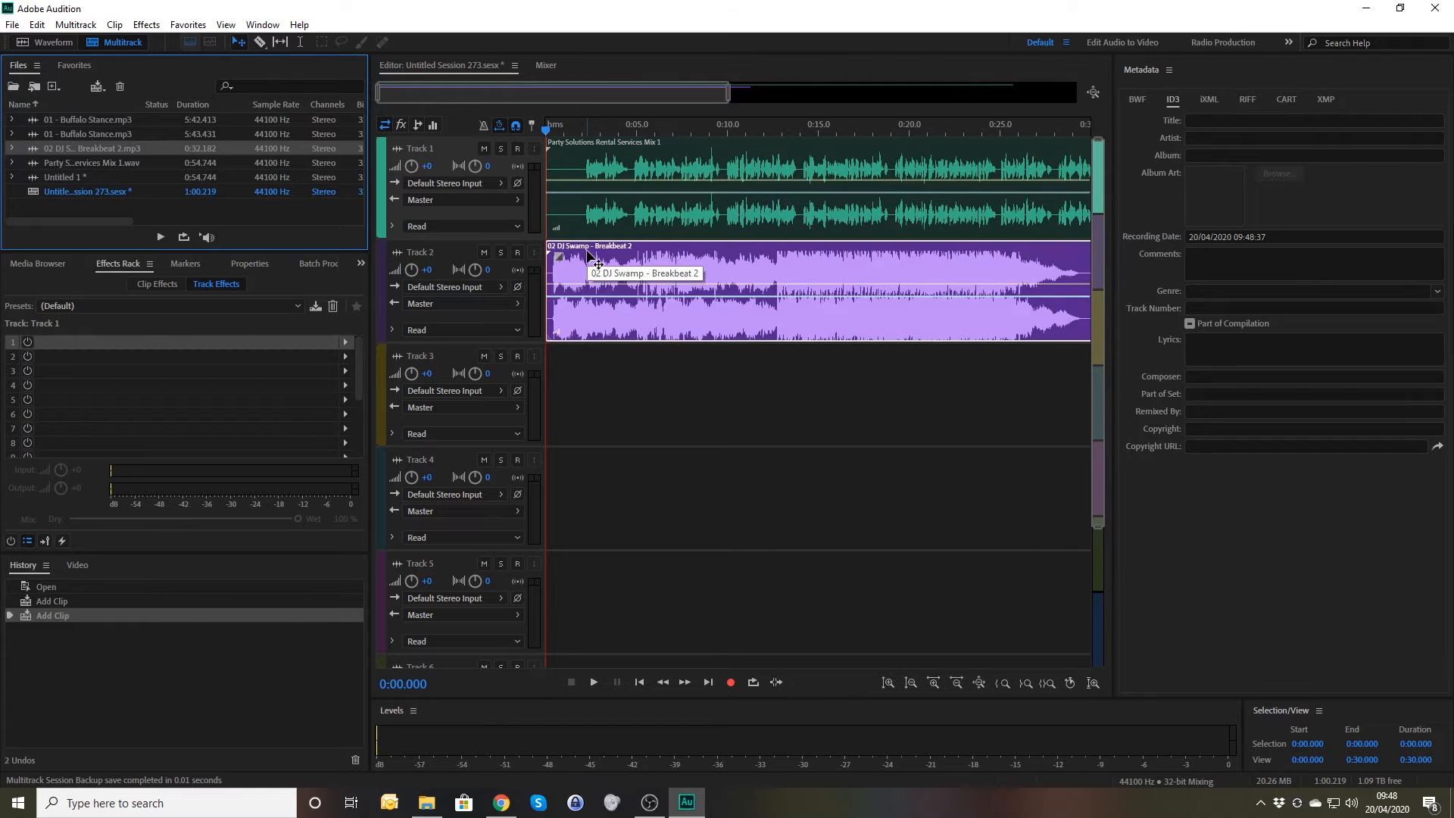
pyautogui.press('=')
pyautogui.press('=')
pyautogui.press('=')
pyautogui.press('=')
pyautogui.press('\\')
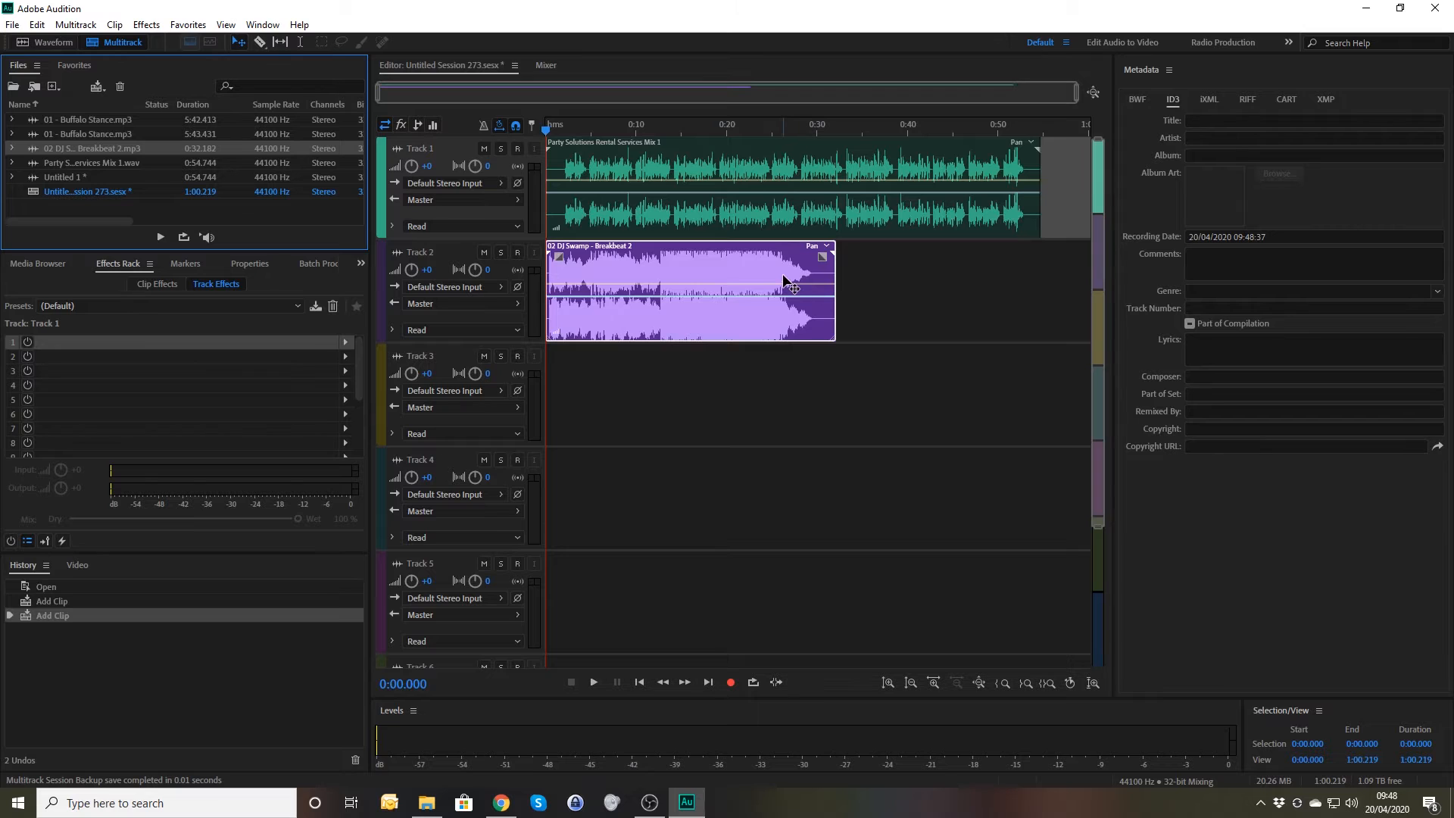
# Step: Audition the session briefly from about 1.4 seconds and mute Track 2
pyautogui.click(558, 135)
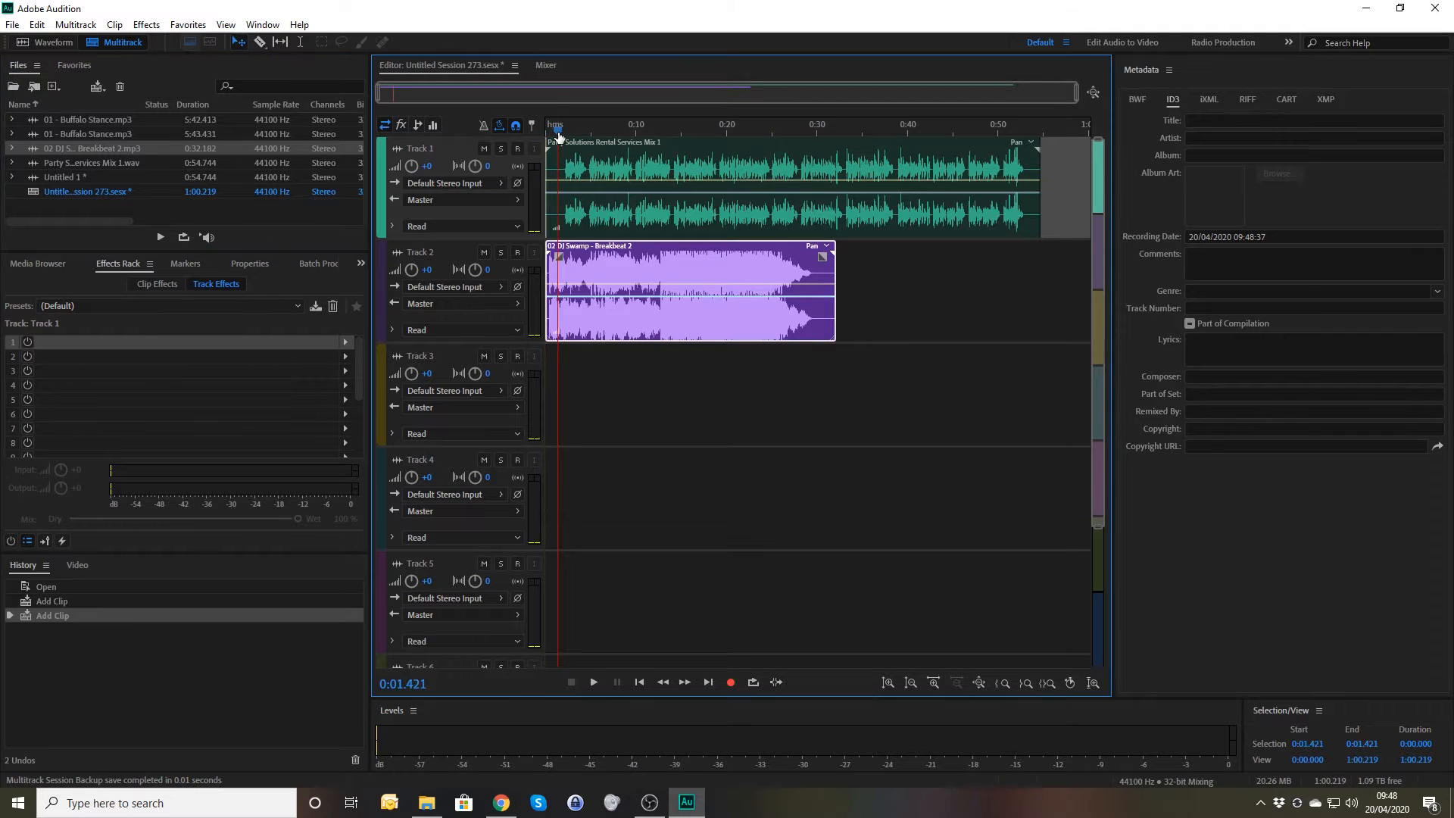
pyautogui.press('space')
pyautogui.press('space')
pyautogui.click(484, 253)
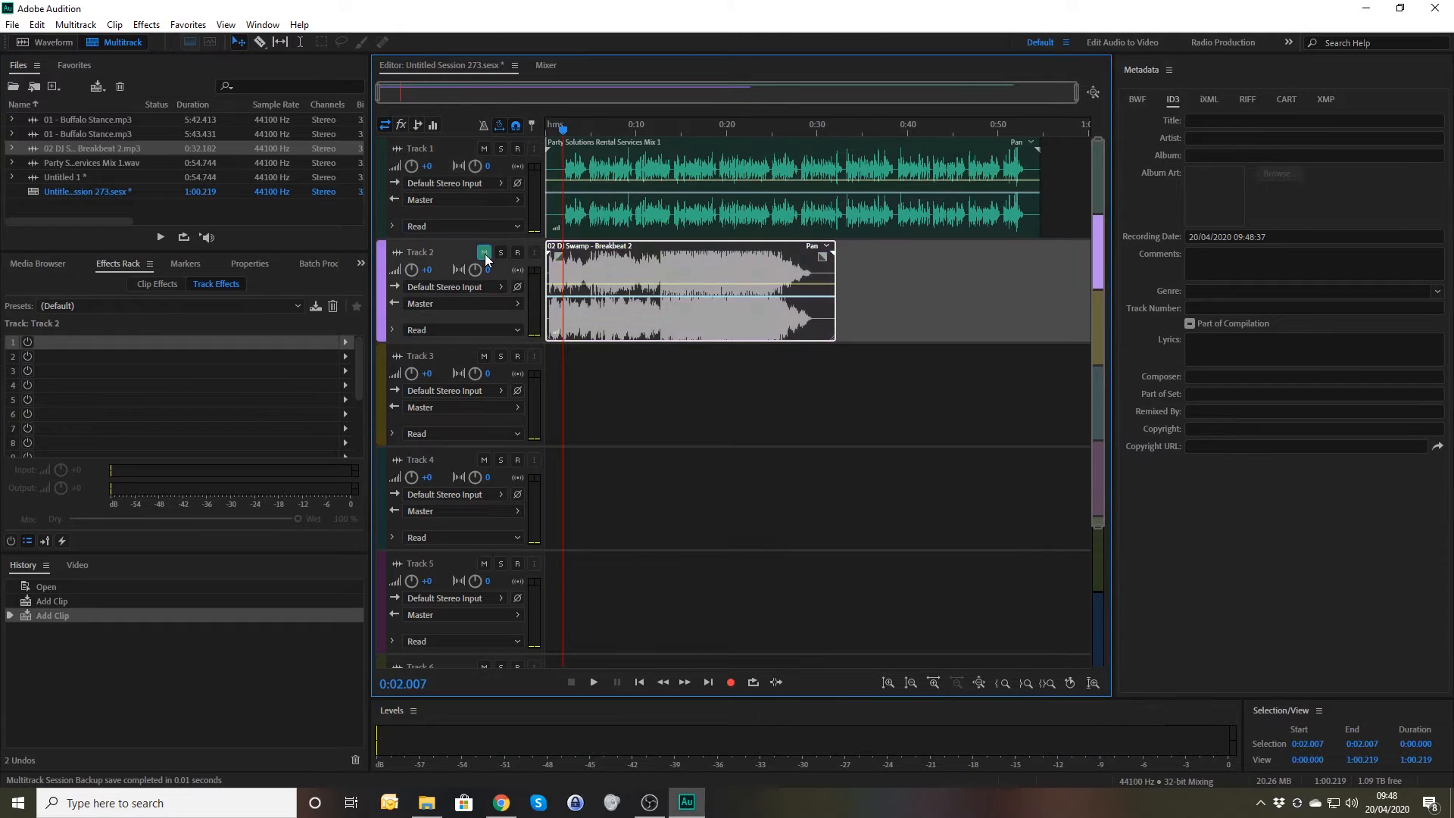
# Step: Split the voice clip on Track 1 at about 2.2 seconds and ripple delete the silent opening
pyautogui.press('=')
pyautogui.press('=')
pyautogui.press('=')
pyautogui.press('=')
pyautogui.press('=')
pyautogui.press('=')
pyautogui.press('=')
pyautogui.press('=')
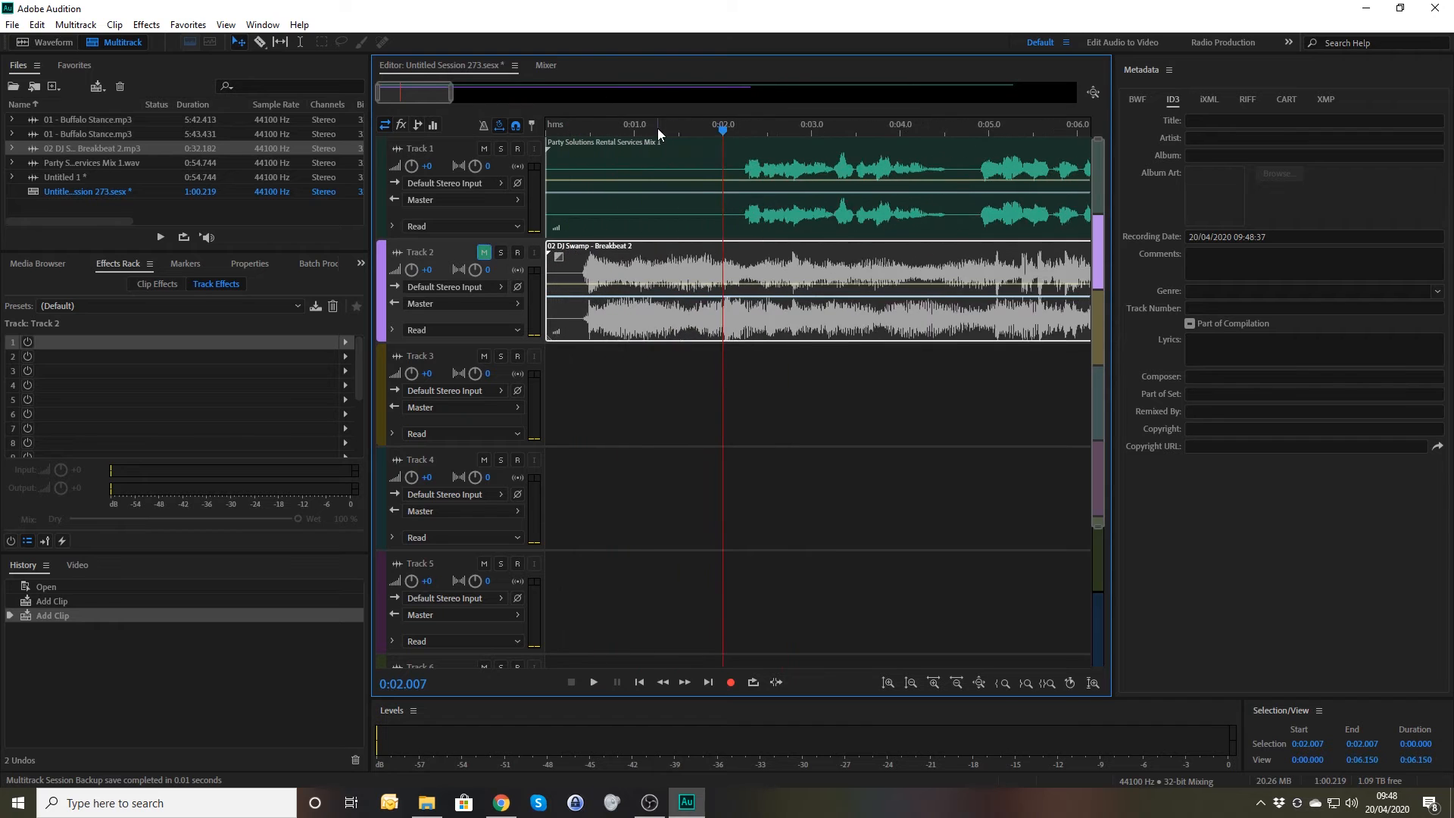
pyautogui.press('=')
pyautogui.click(804, 134)
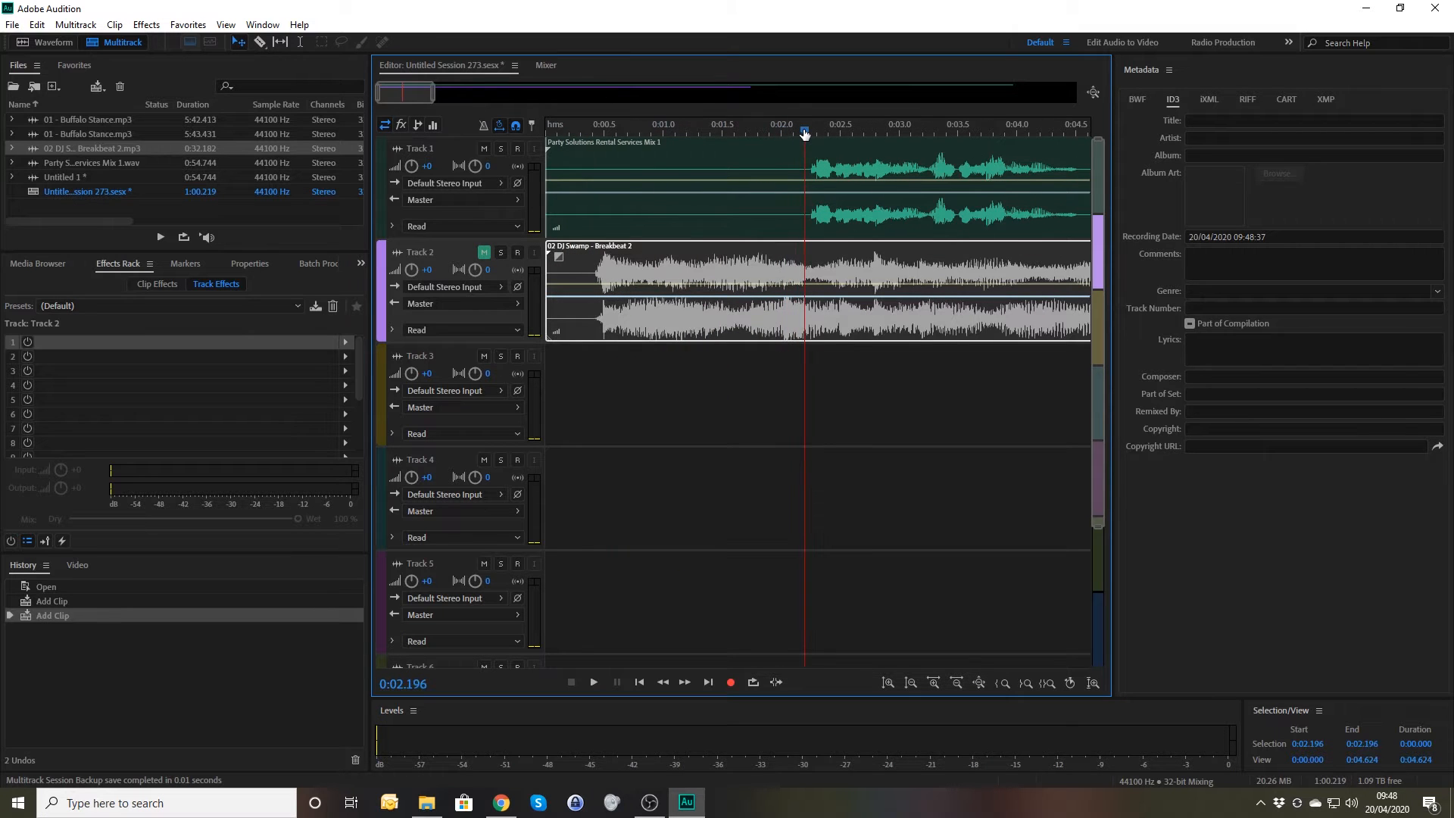
pyautogui.click(776, 167)
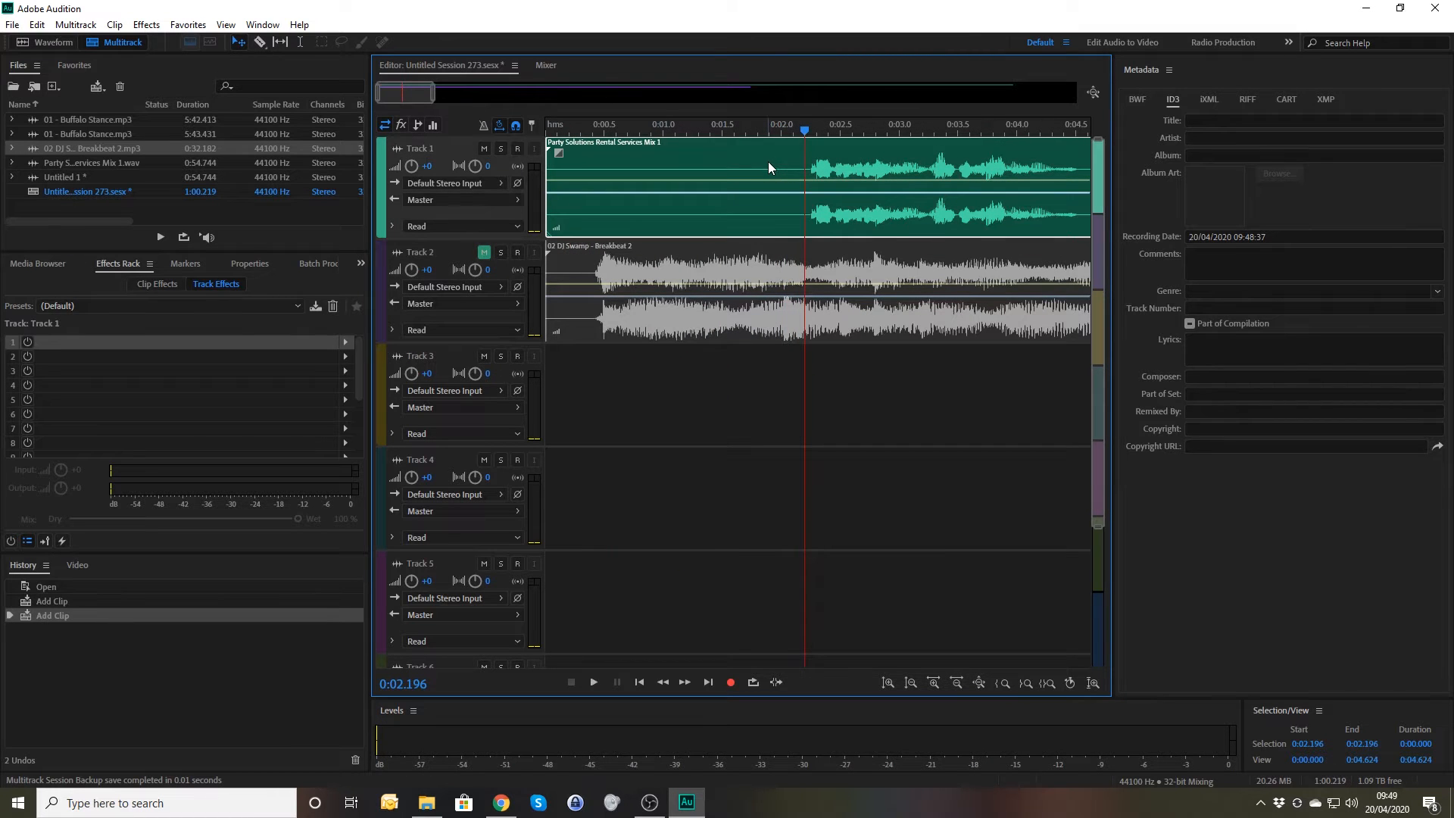
pyautogui.hotkey('ctrl', 'k')
pyautogui.hotkey('shift', 'Delete')
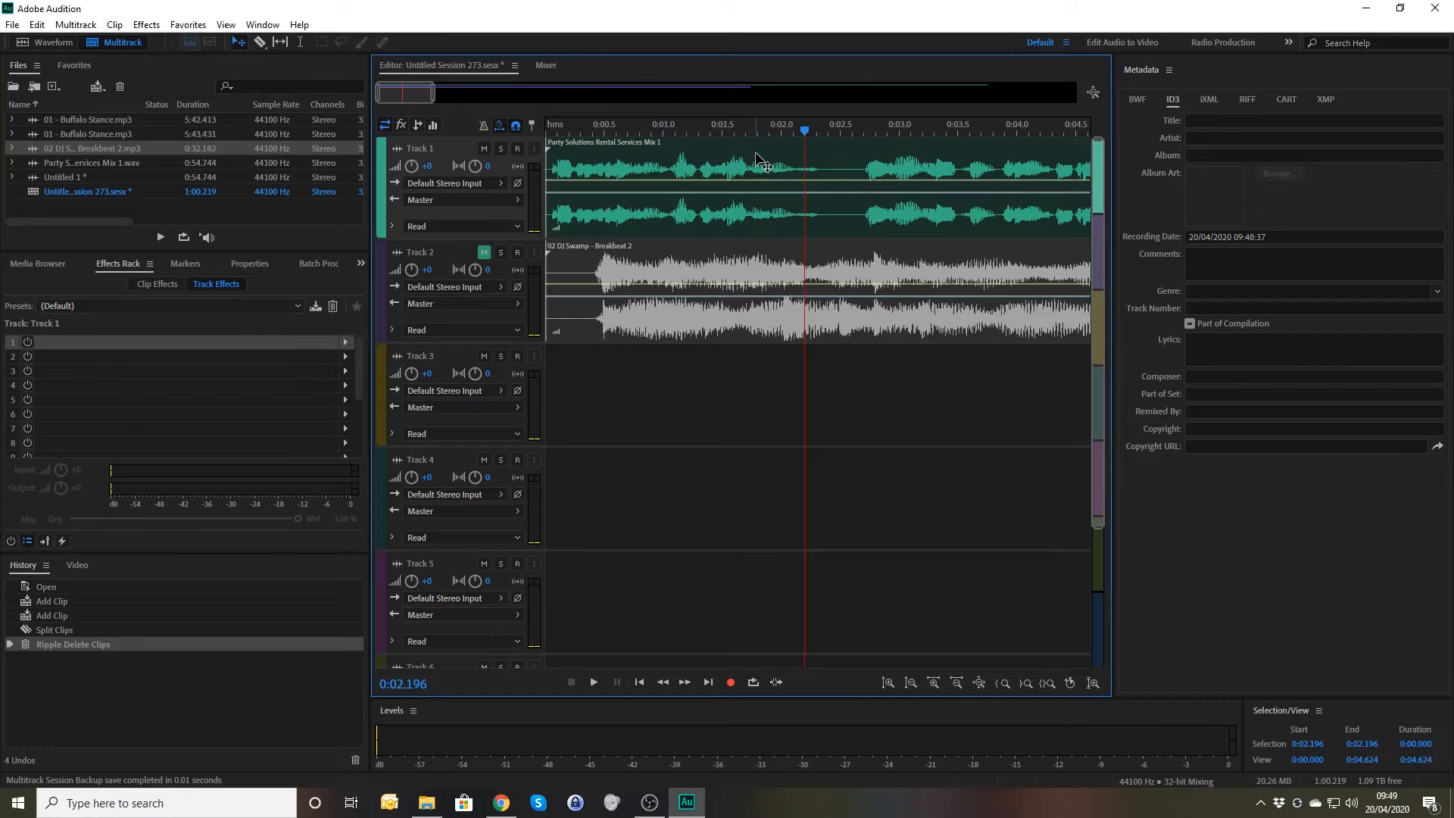
# Step: Position the playhead at about 52 seconds, near the end of the voice clip, to determine the required music length
pyautogui.scroll(-9, 883, 162)
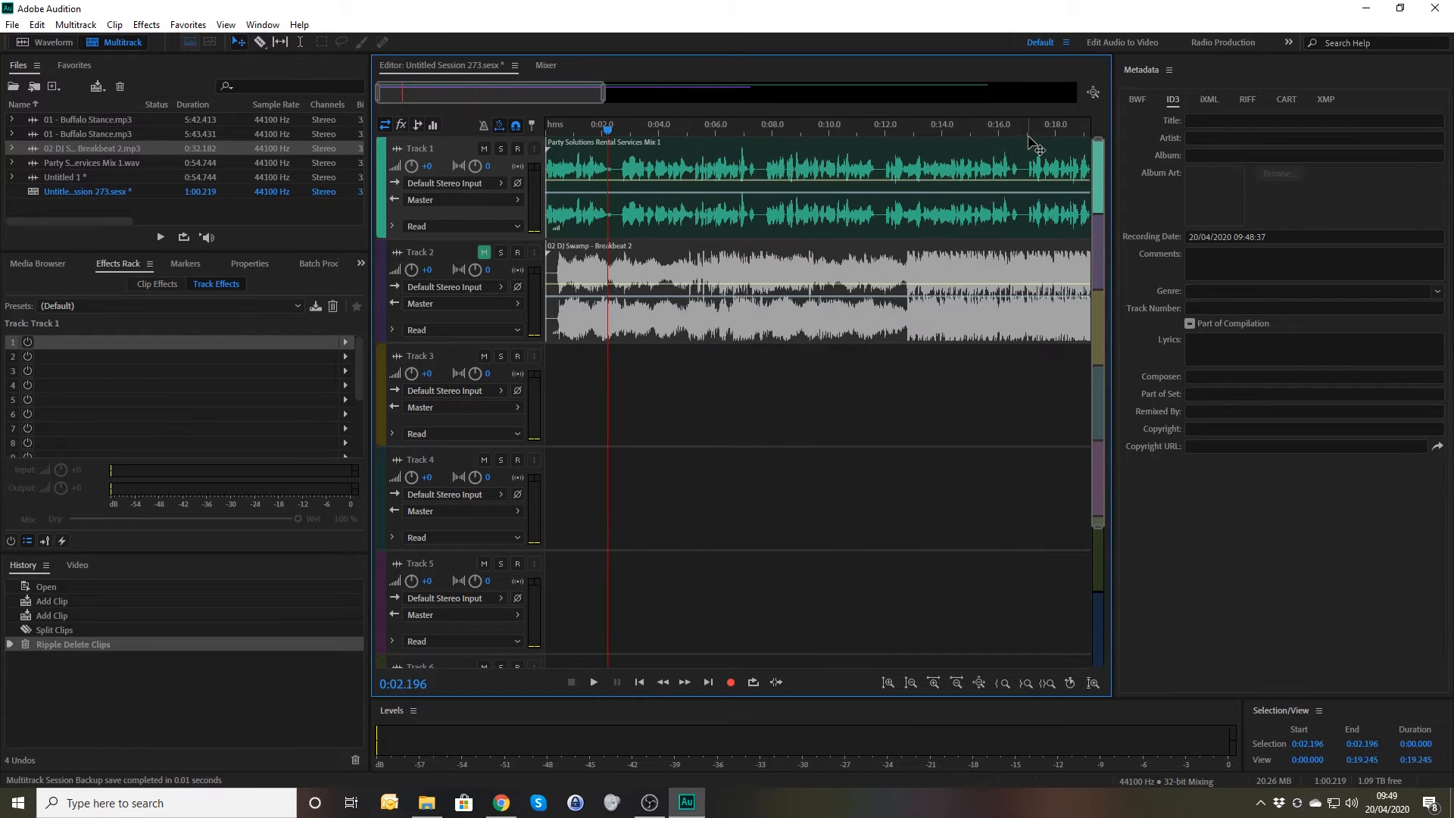
pyautogui.moveTo(999, 128); pyautogui.dragTo(1009, 127)
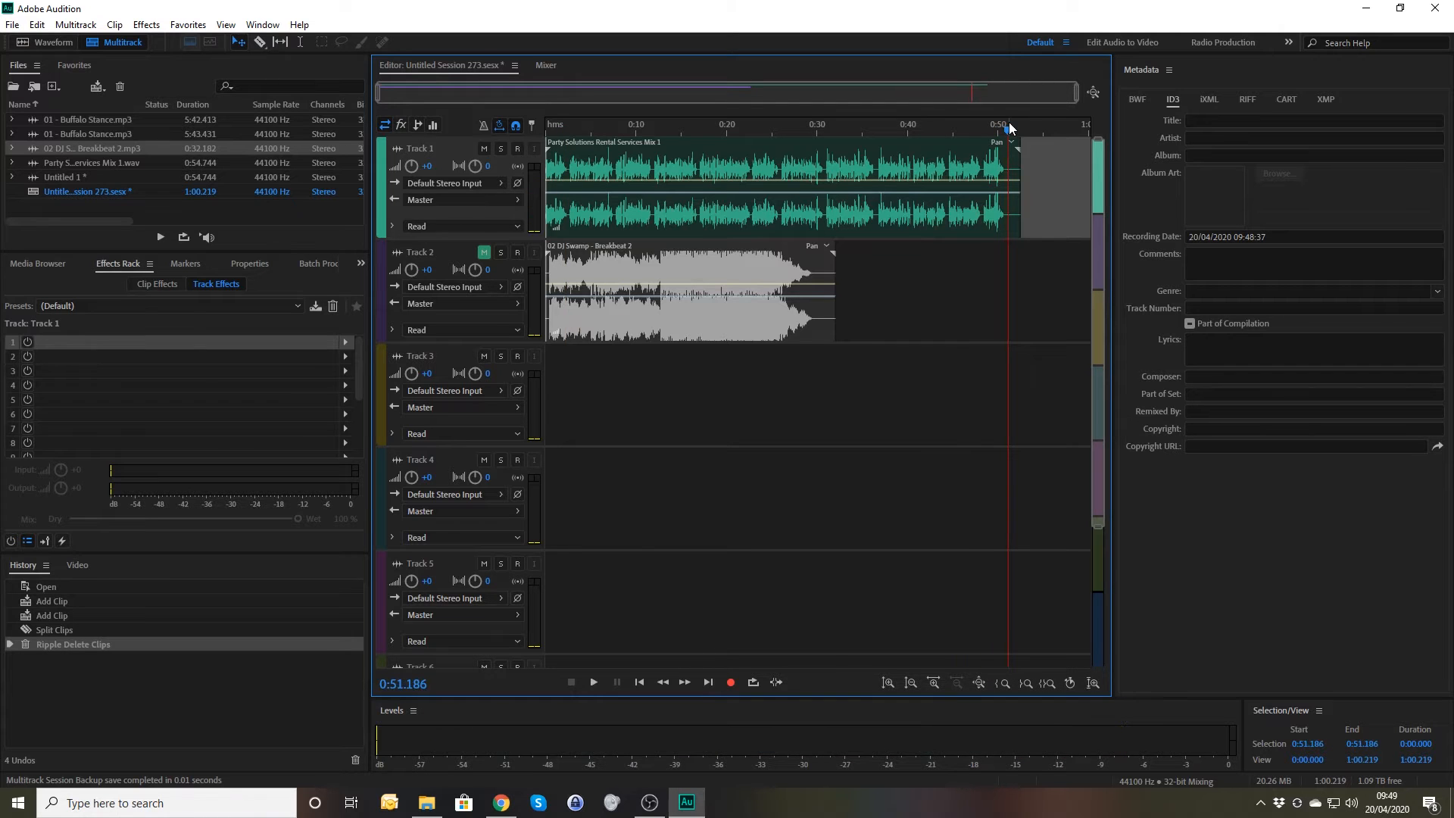
pyautogui.scroll(5, 1010, 128)
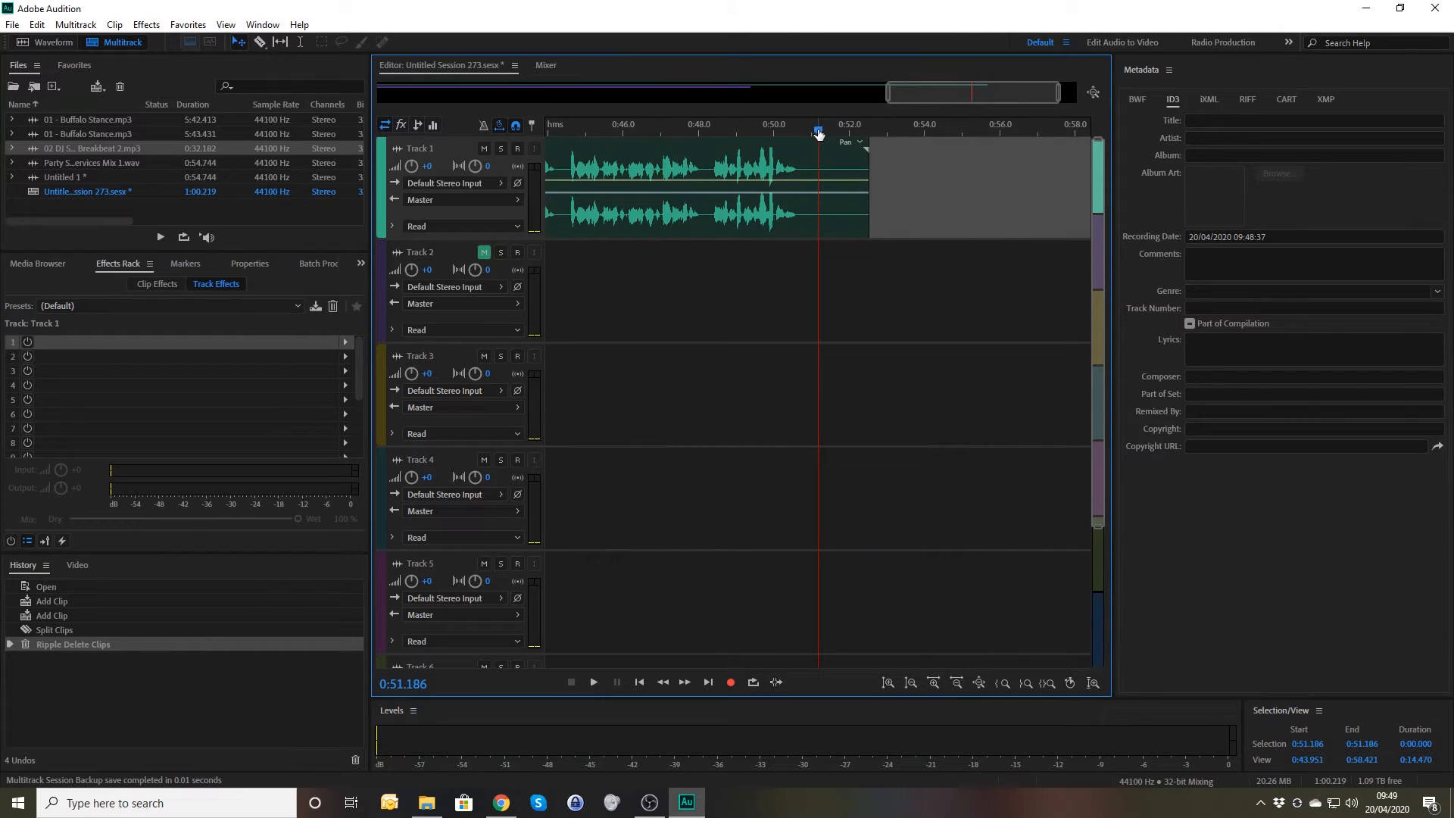
pyautogui.moveTo(820, 130); pyautogui.dragTo(850, 130)
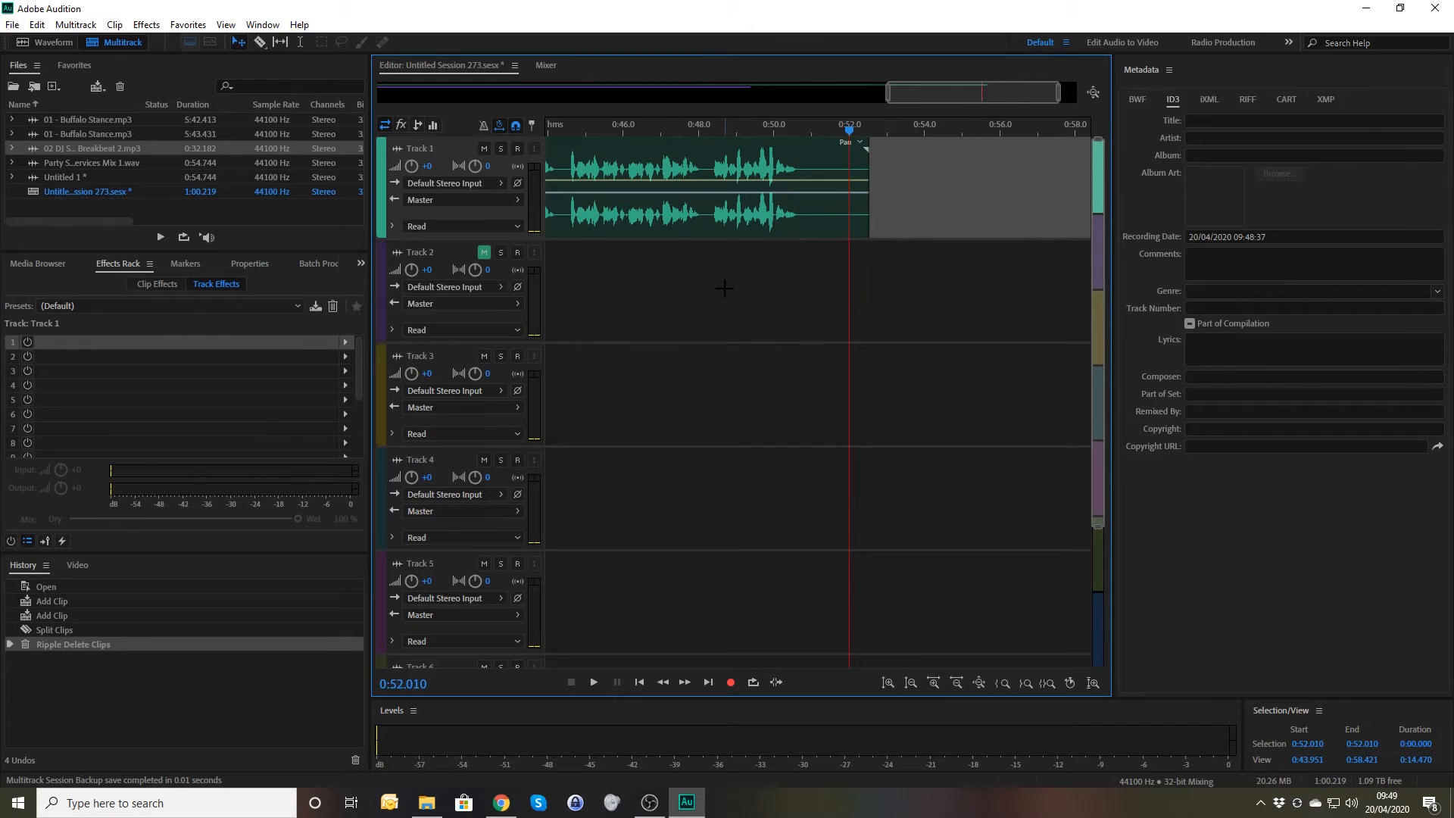
pyautogui.scroll(-4, 680, 324)
pyautogui.scroll(-1, 679, 324)
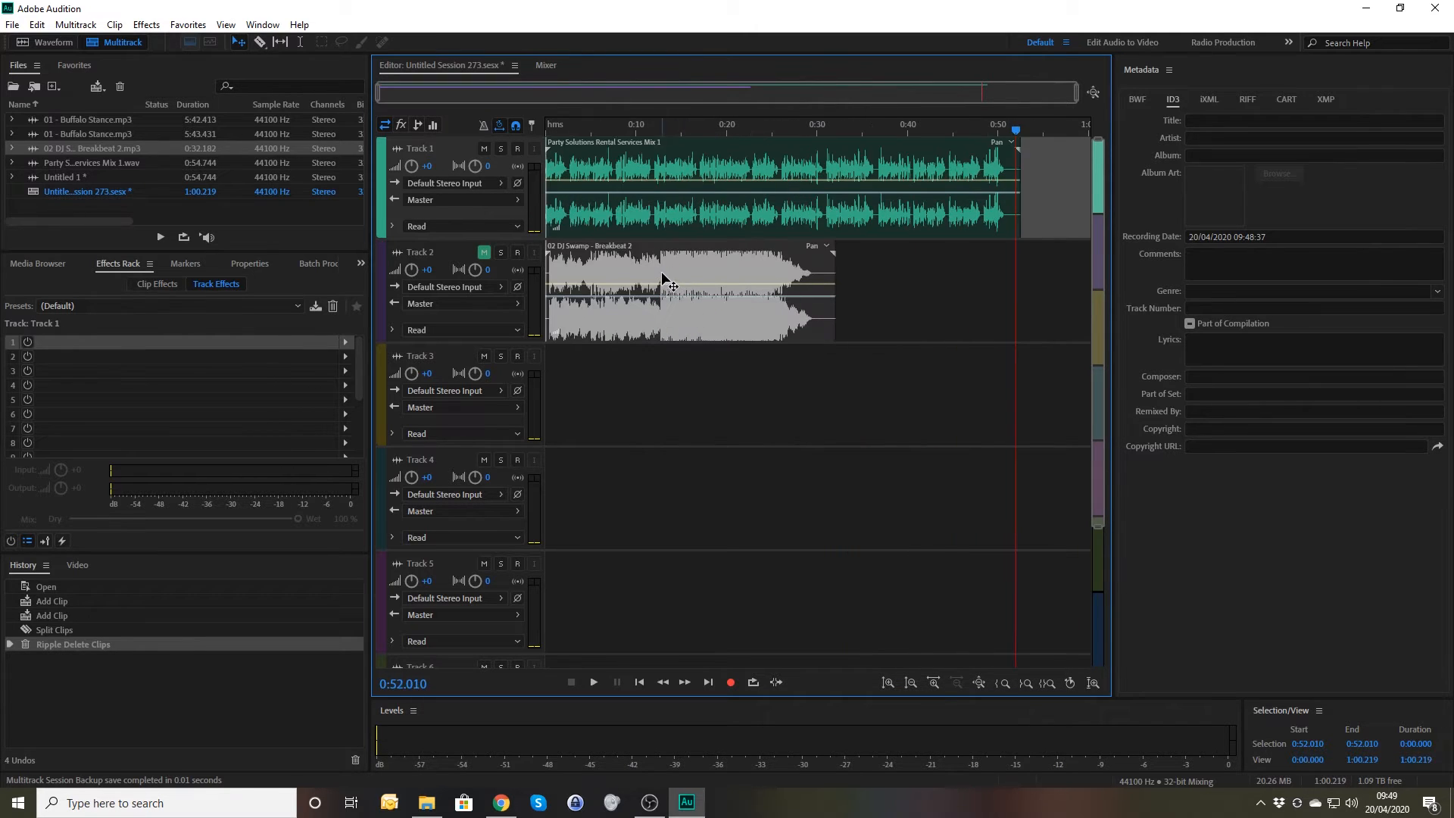
# Step: Unmute Track 2 and enable Remix on the breakbeat clip with stretching to exact duration
pyautogui.click(677, 307)
pyautogui.click(485, 253)
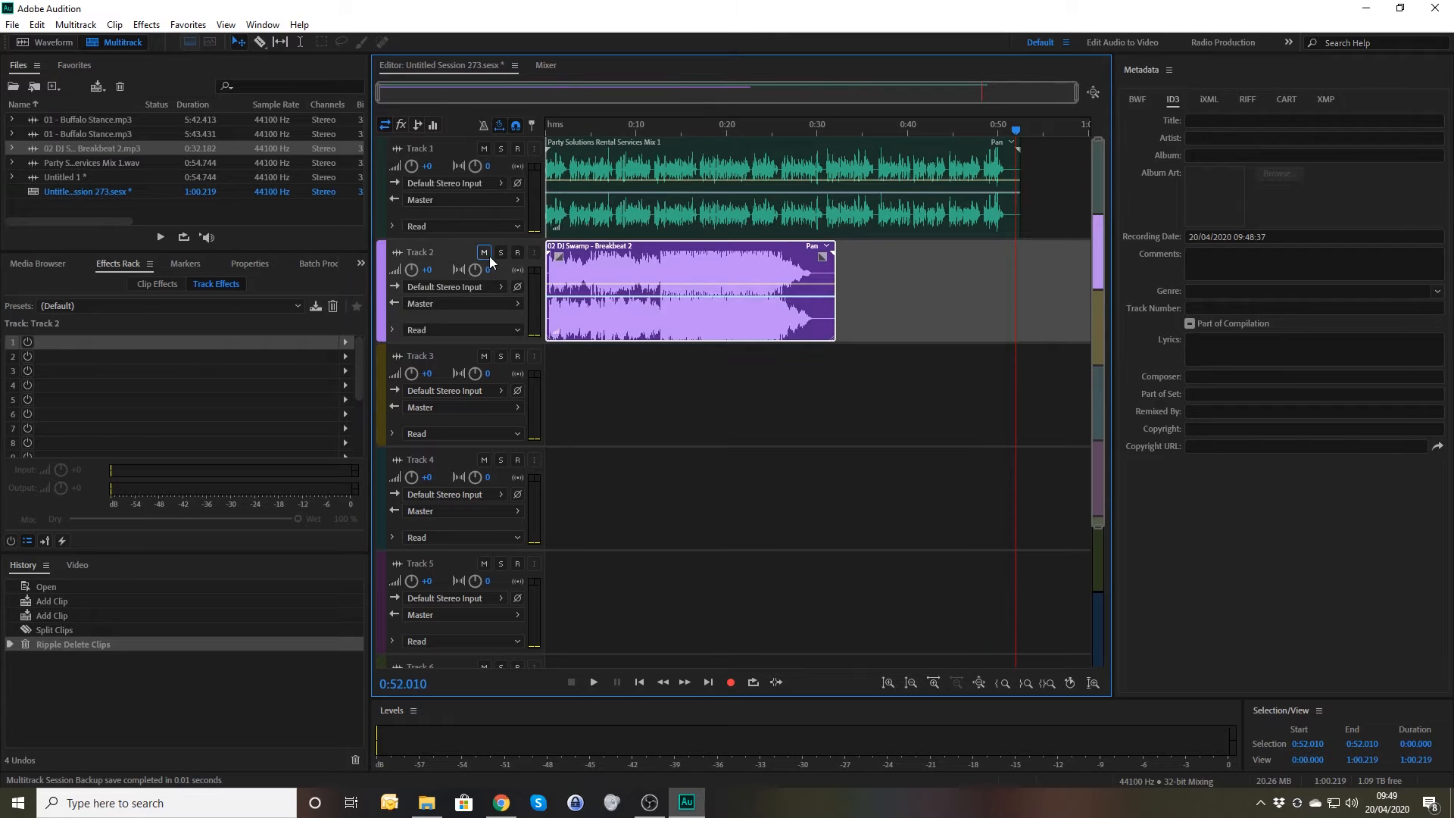
pyautogui.click(247, 264)
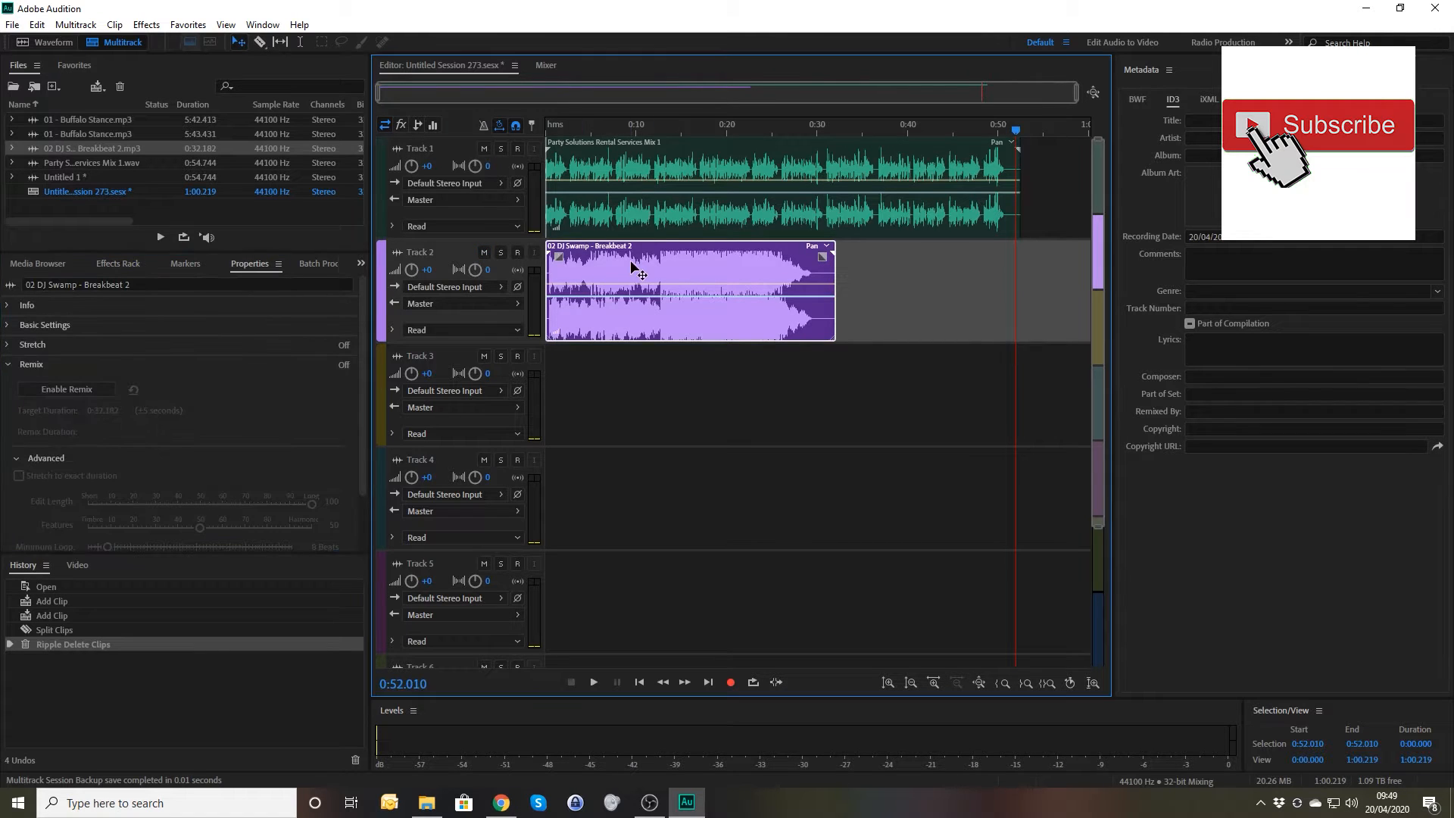
pyautogui.click(92, 392)
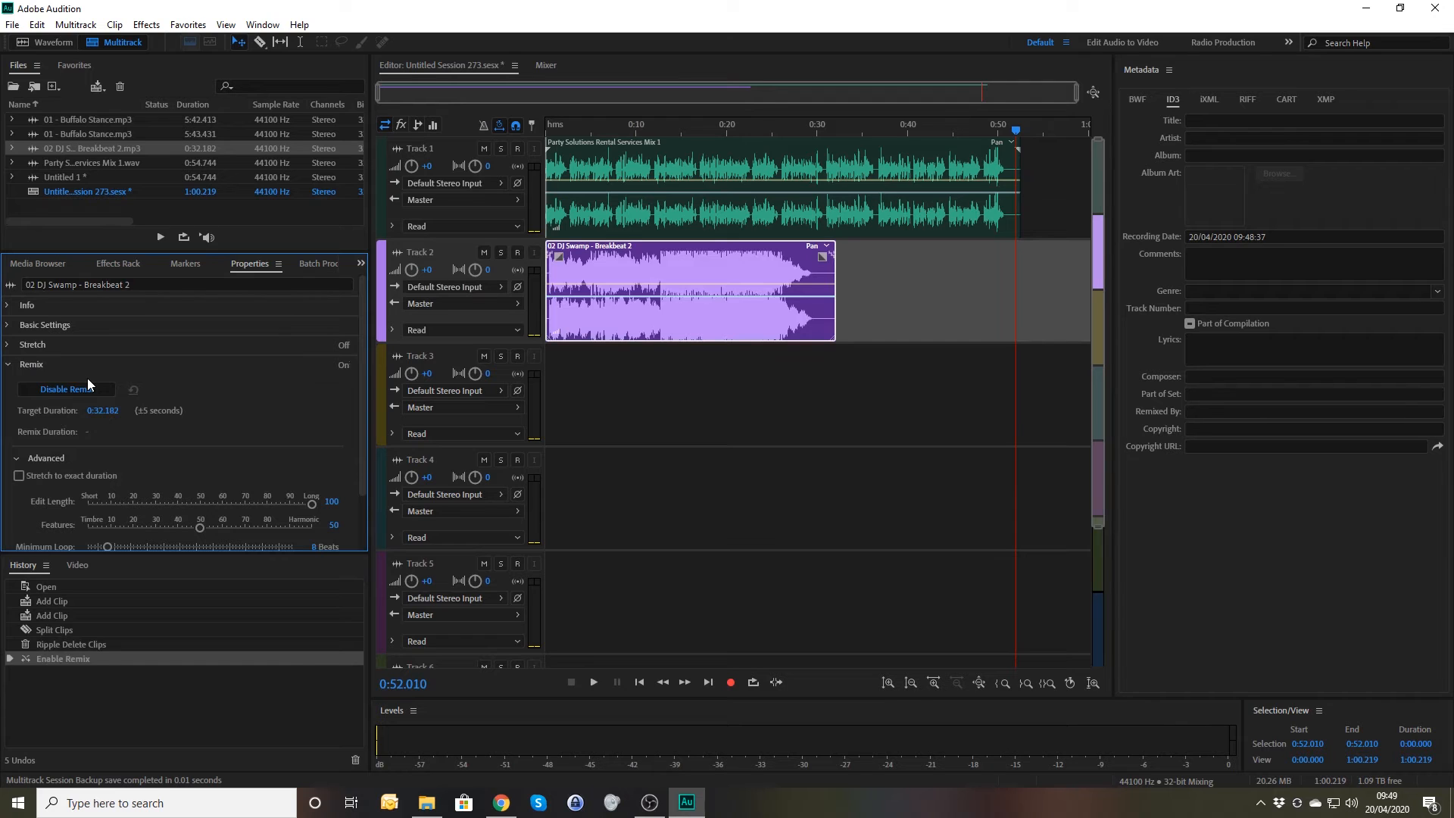
pyautogui.click(43, 474)
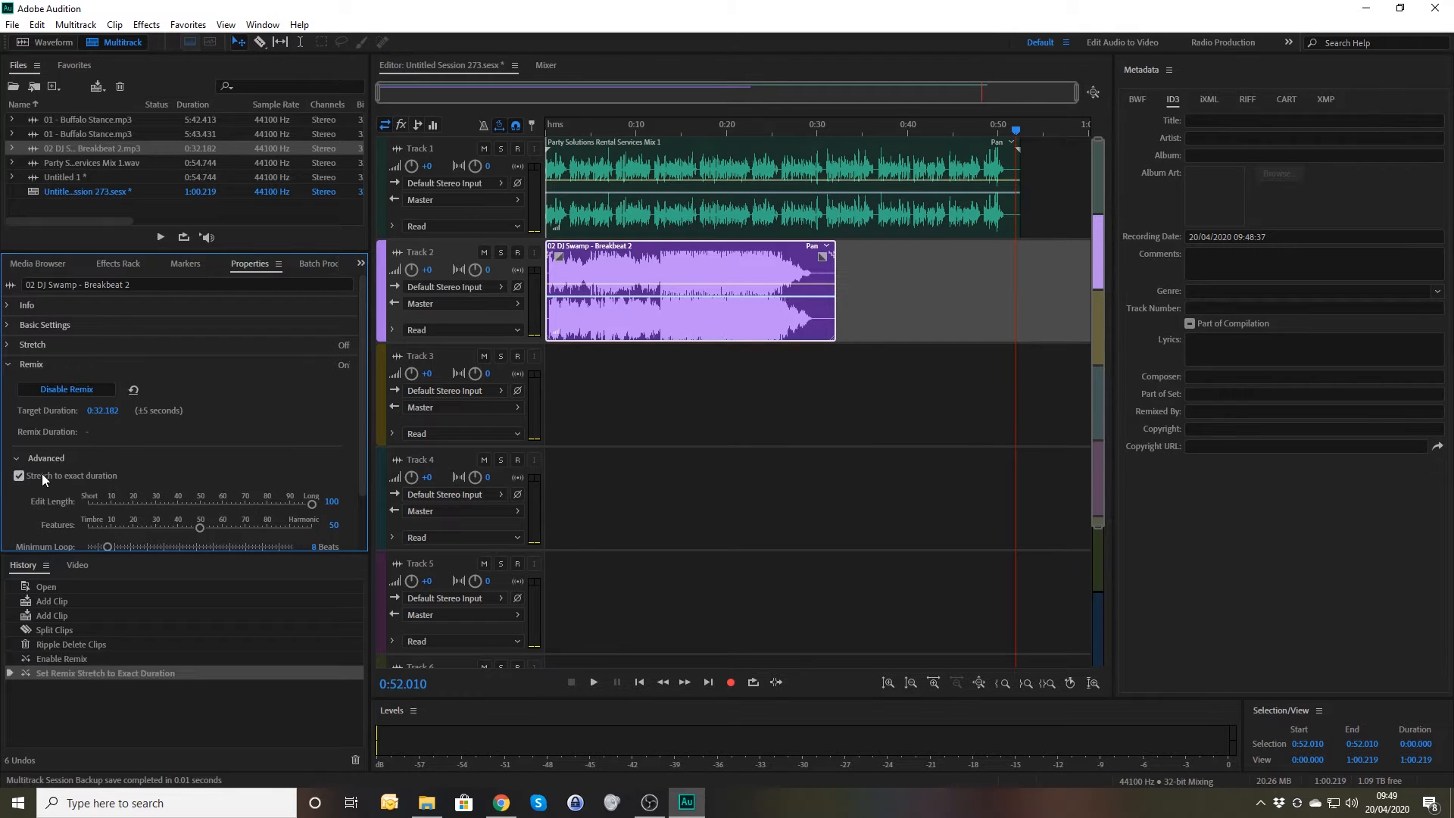
# Step: Set the breakbeat clip's remix target duration to 0:52.000 and extend its end to about 53.6 seconds, slightly past the voice clip
pyautogui.click(94, 413)
pyautogui.hotkey('shift', 'Right')
pyautogui.hotkey('shift', 'Right')
pyautogui.write('52')
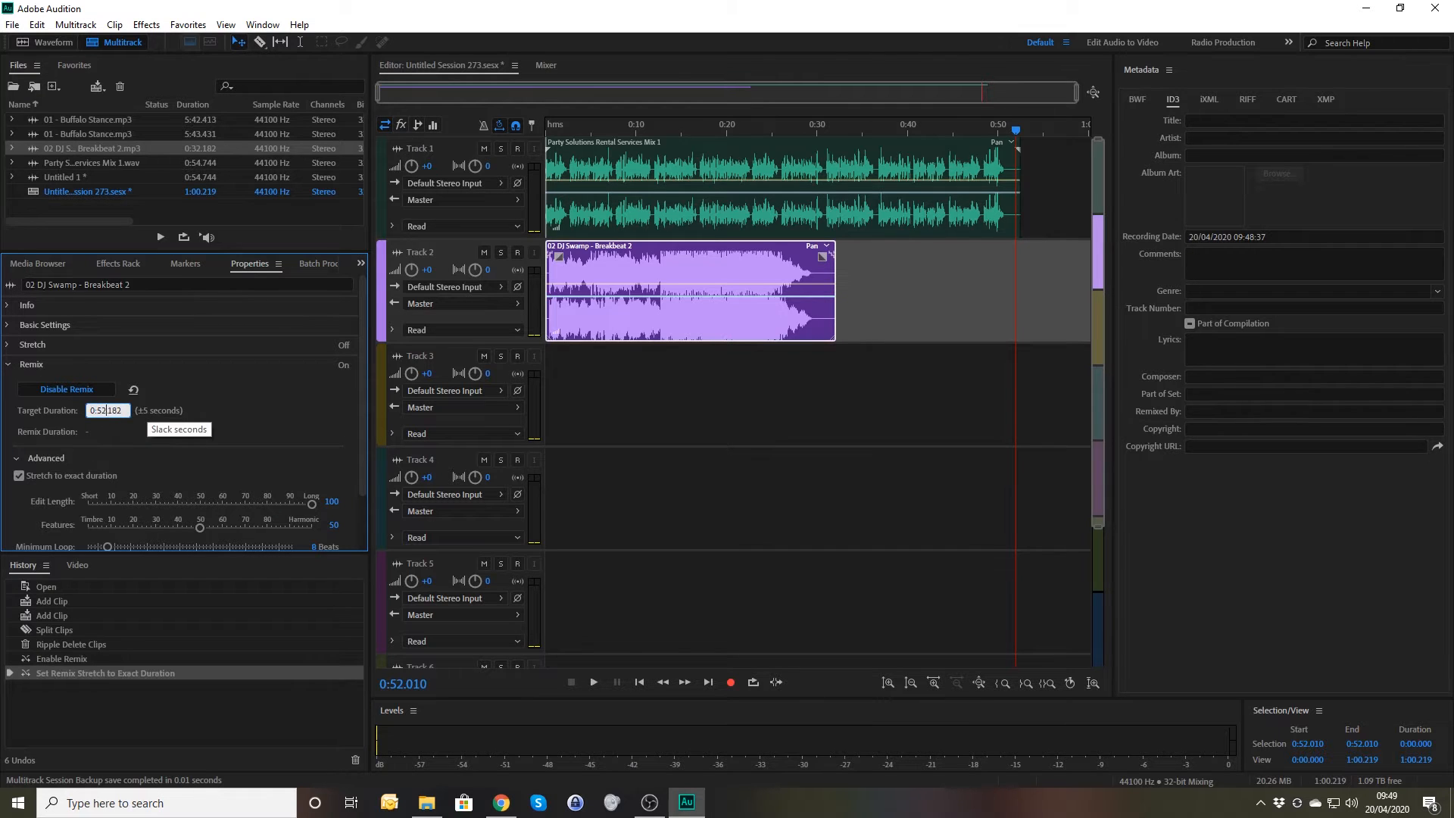
pyautogui.hotkey('shift', 'Right')
pyautogui.hotkey('shift', 'Right')
pyautogui.hotkey('shift', 'Right')
pyautogui.write('0')
pyautogui.press('Return')
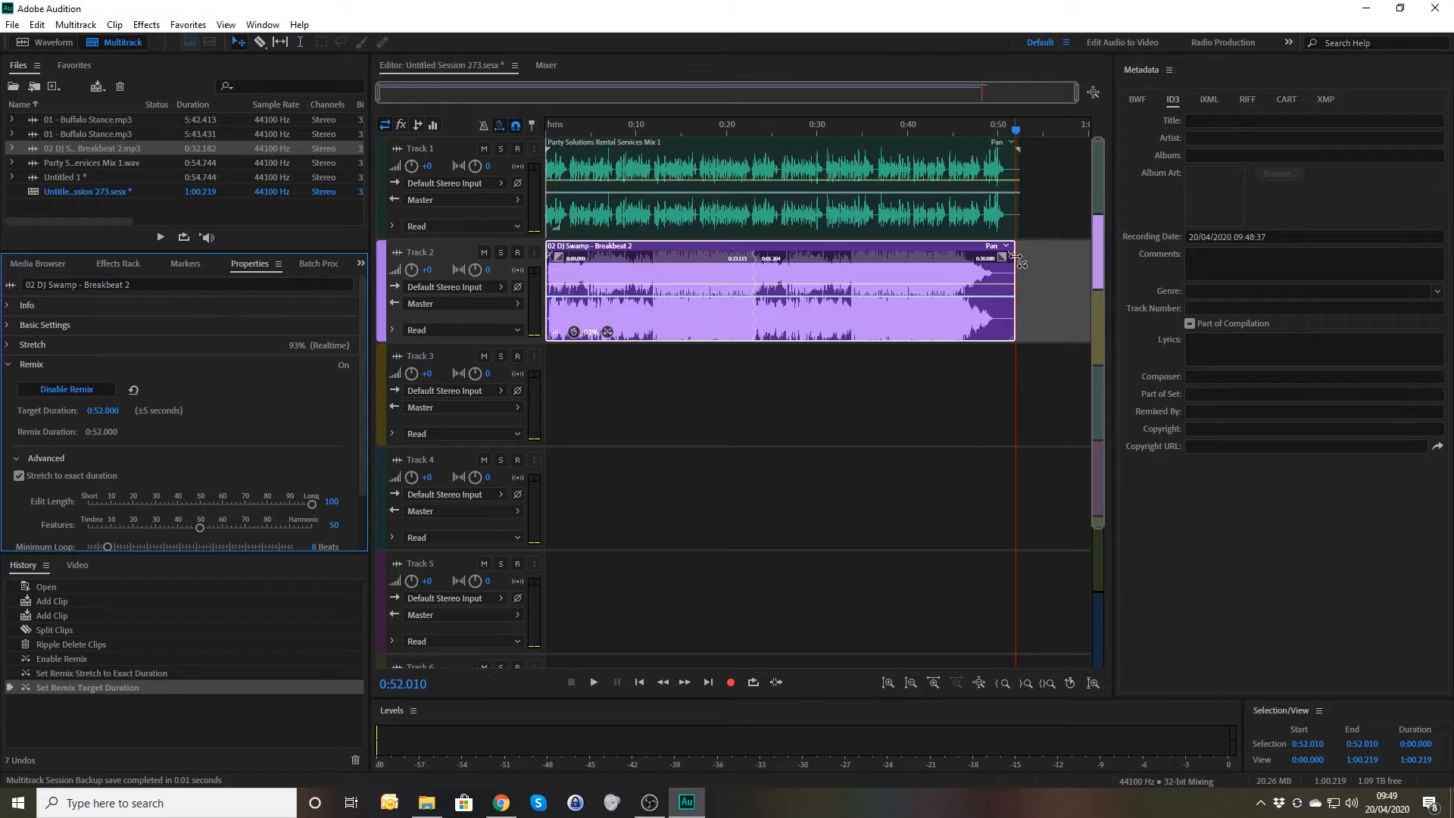
pyautogui.moveTo(1015, 257); pyautogui.dragTo(1029, 258)
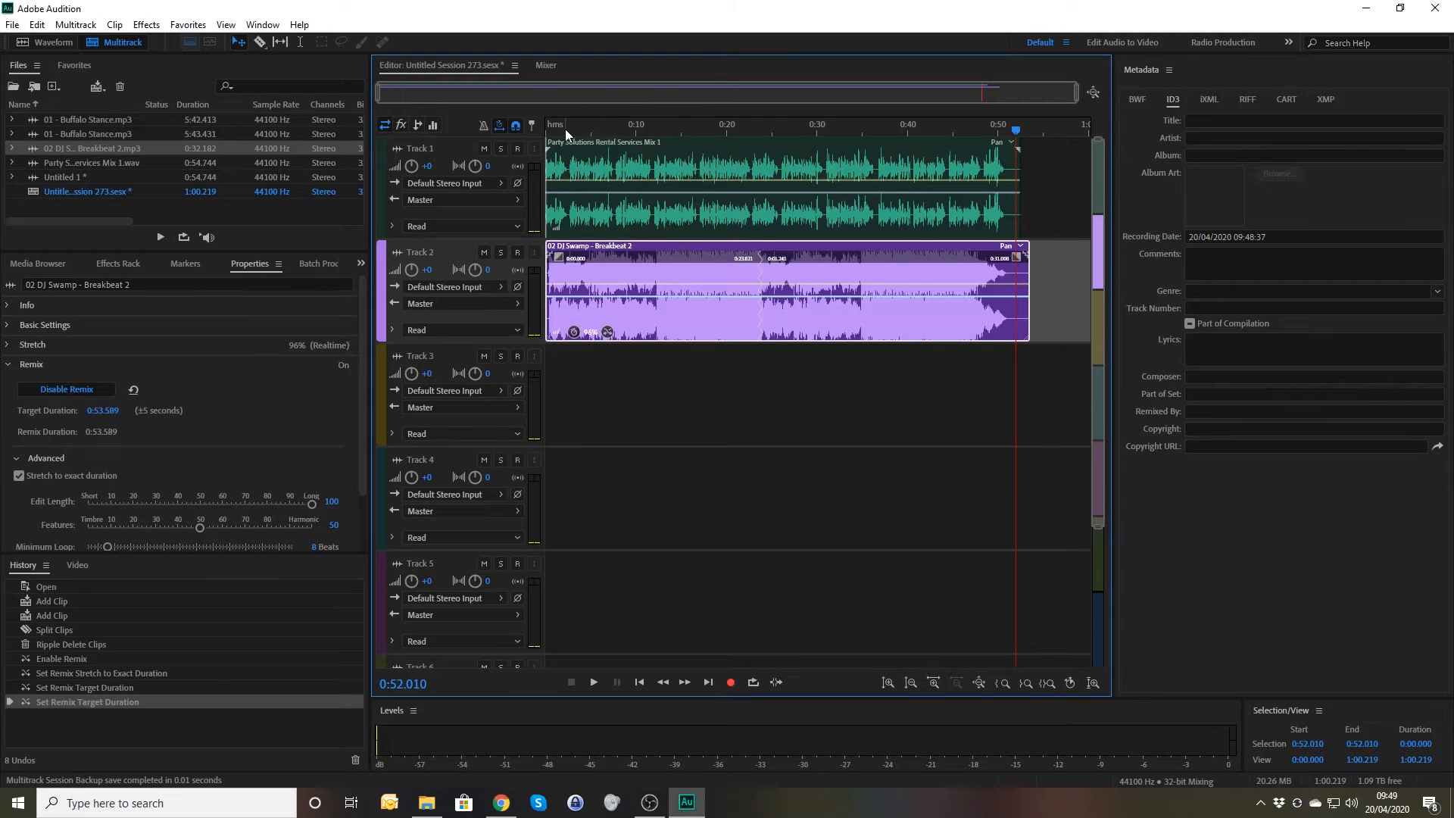
# Step: Try Track 2's volume at -10 dB and lower it to -20 dB while auditioning the mix from the start
pyautogui.moveTo(565, 129); pyautogui.dragTo(531, 132)
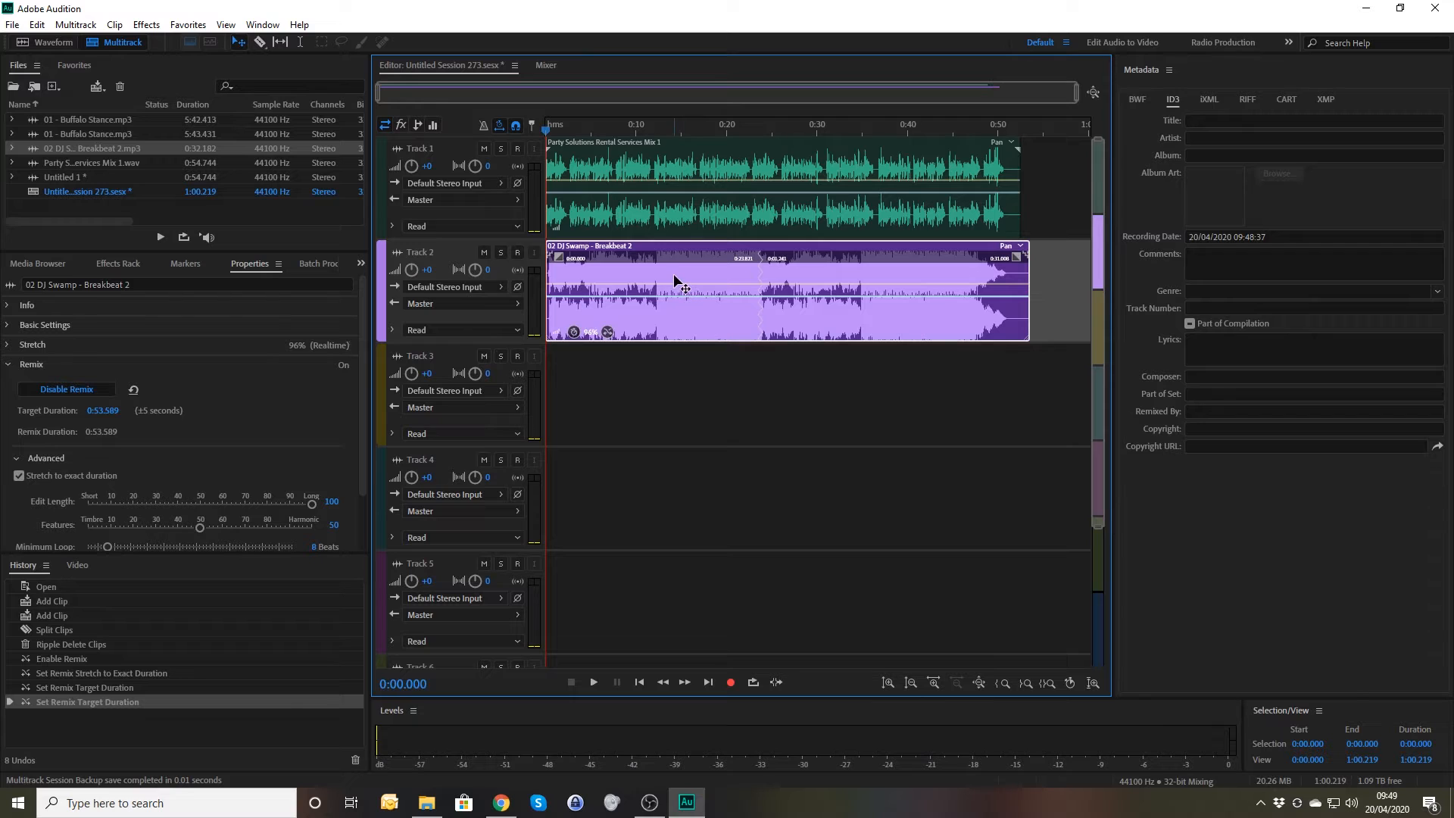
pyautogui.click(427, 269)
pyautogui.write('-10')
pyautogui.press('Return')
pyautogui.press('space')
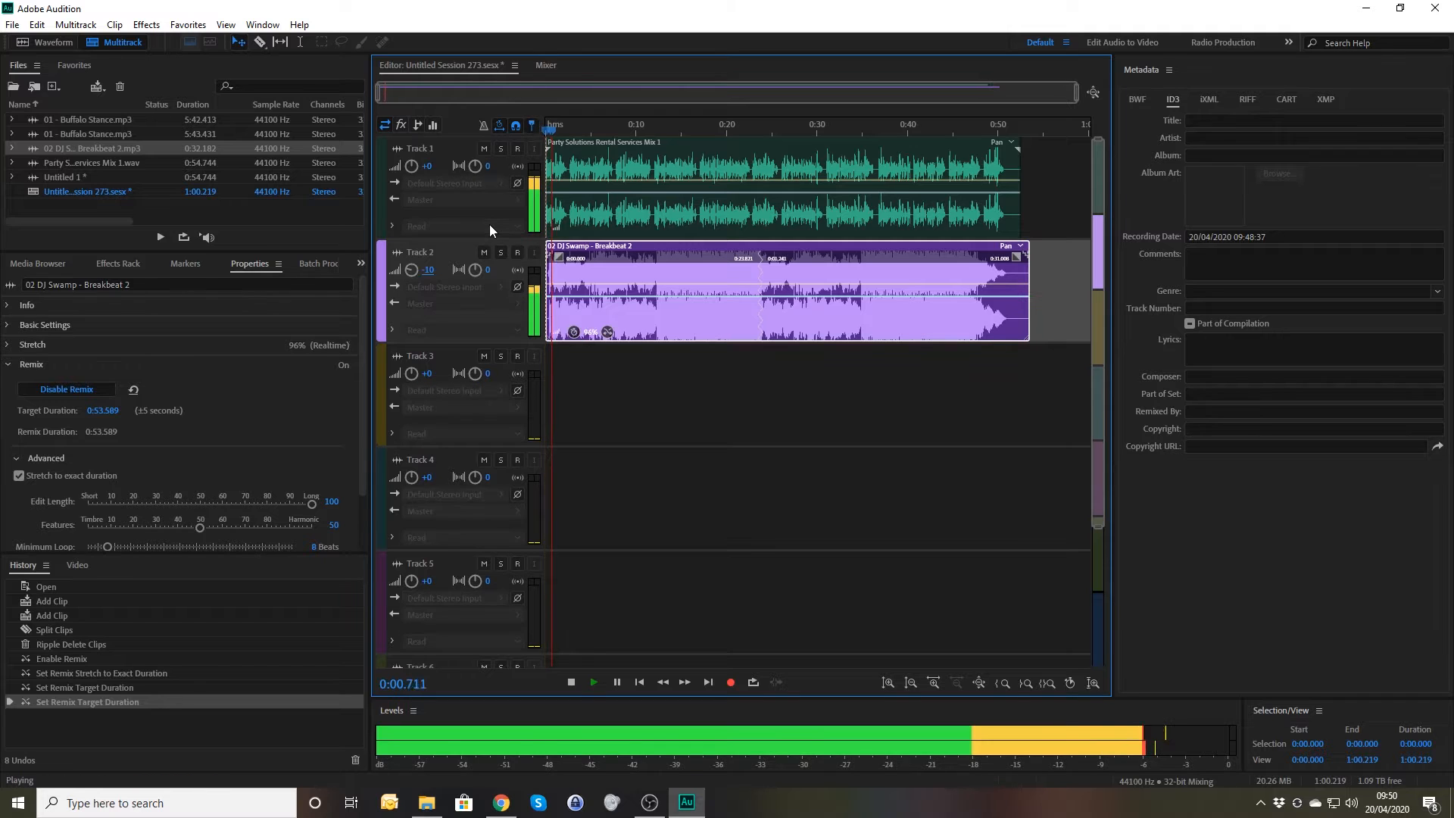
pyautogui.click(429, 271)
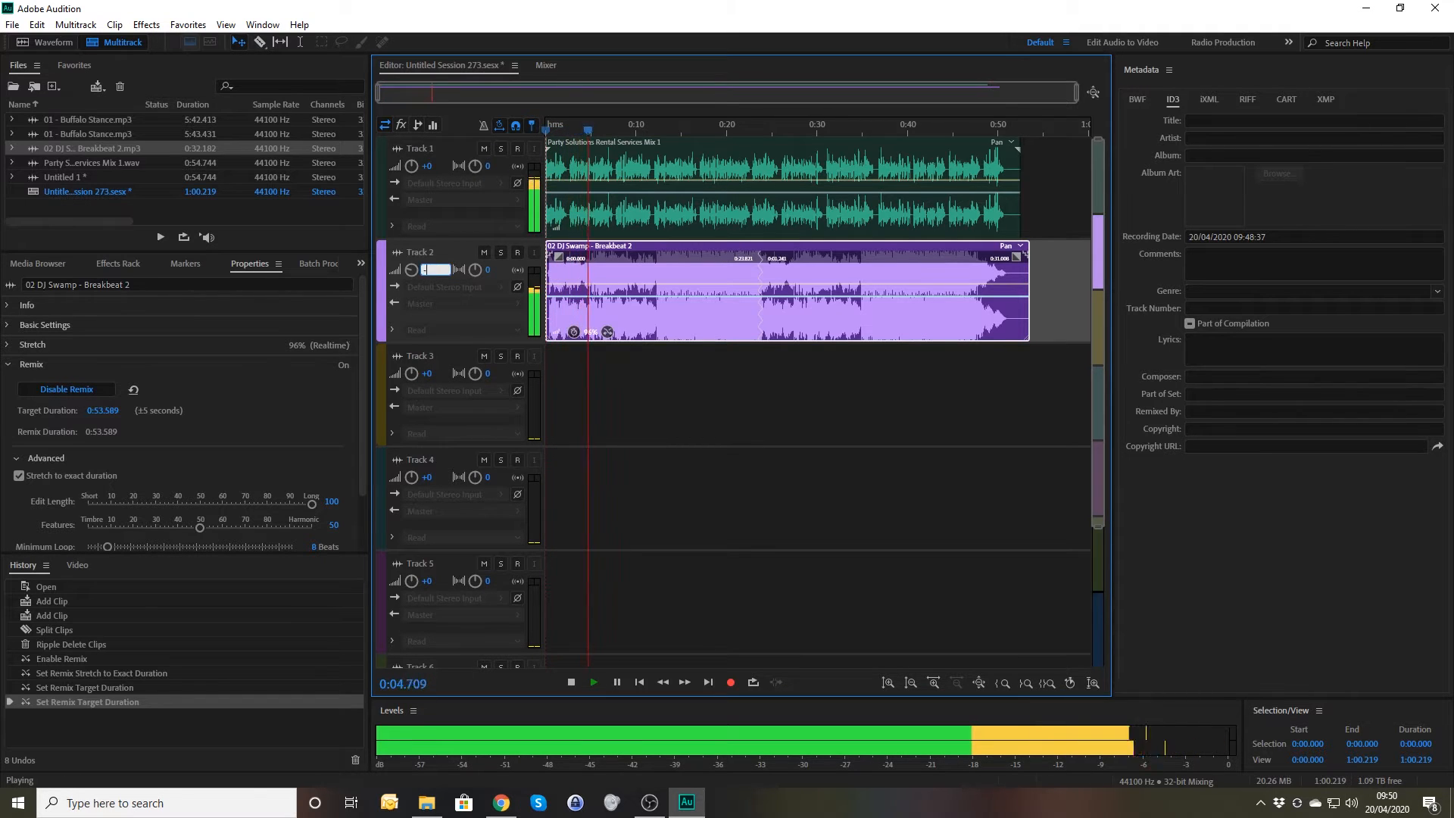
pyautogui.write('-20')
pyautogui.press('Return')
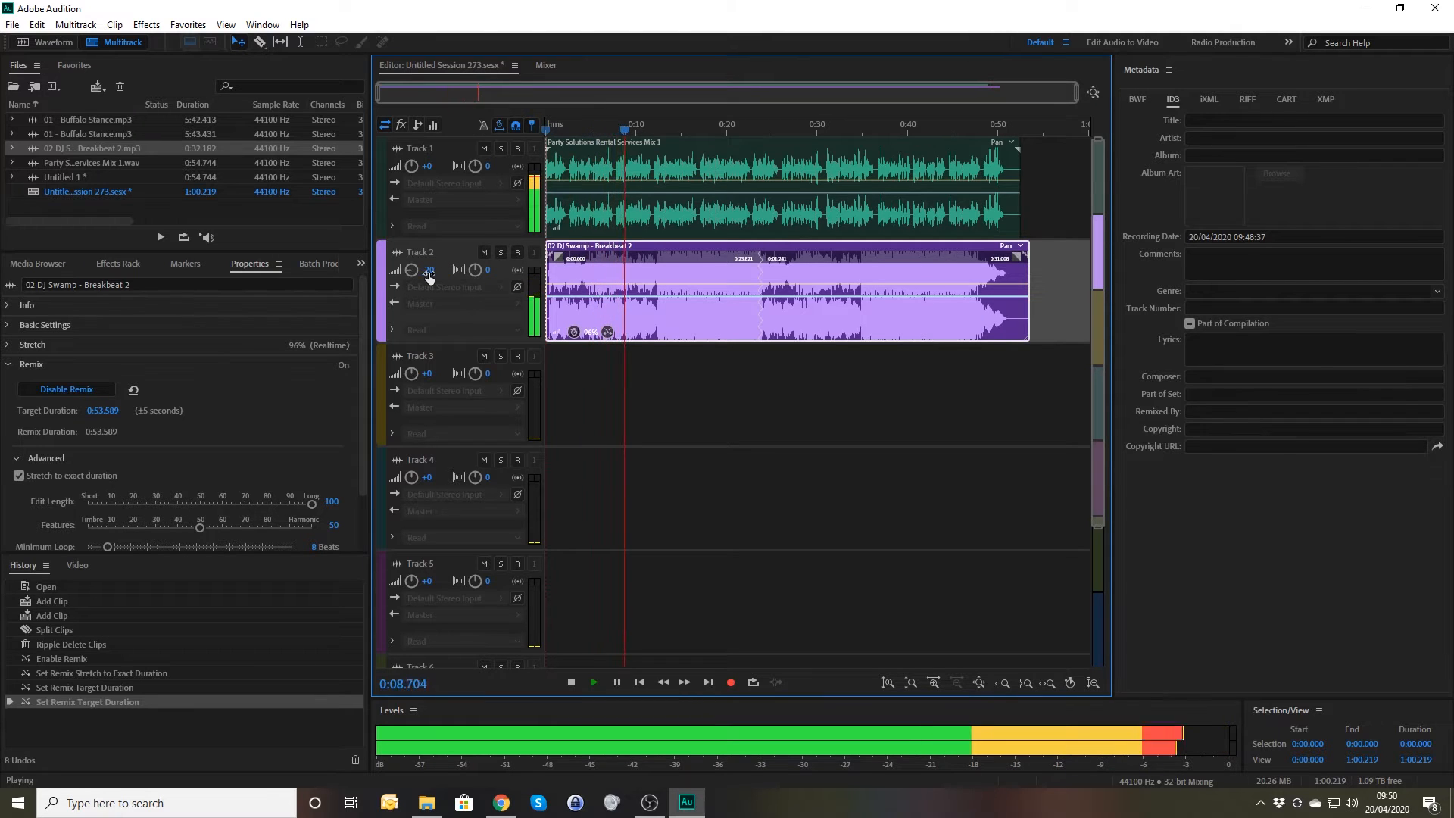
pyautogui.press('space')
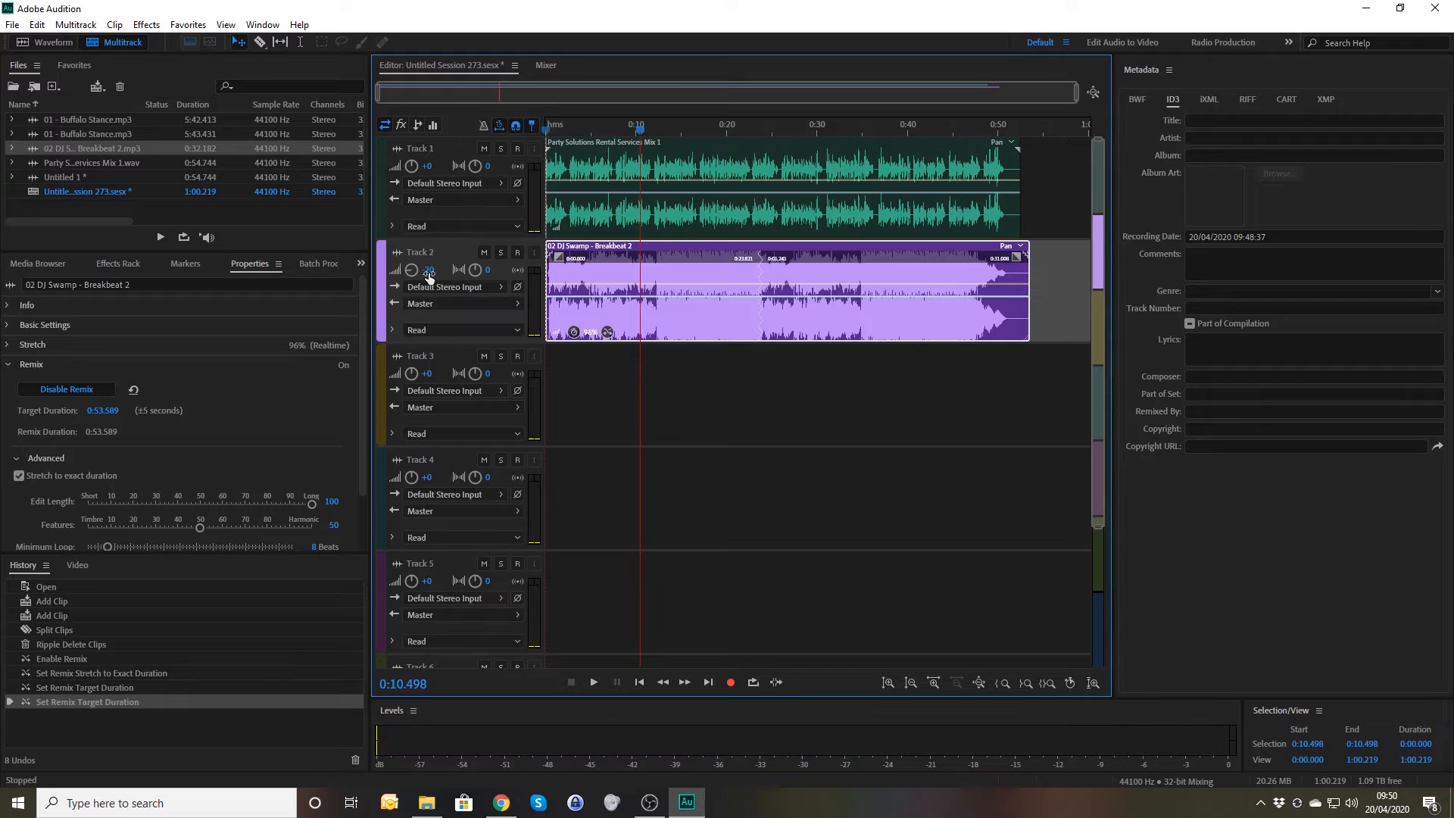
# Step: Add the Chorus modulation effect with default settings to the first effects rack slot of Track 1
pyautogui.click(99, 270)
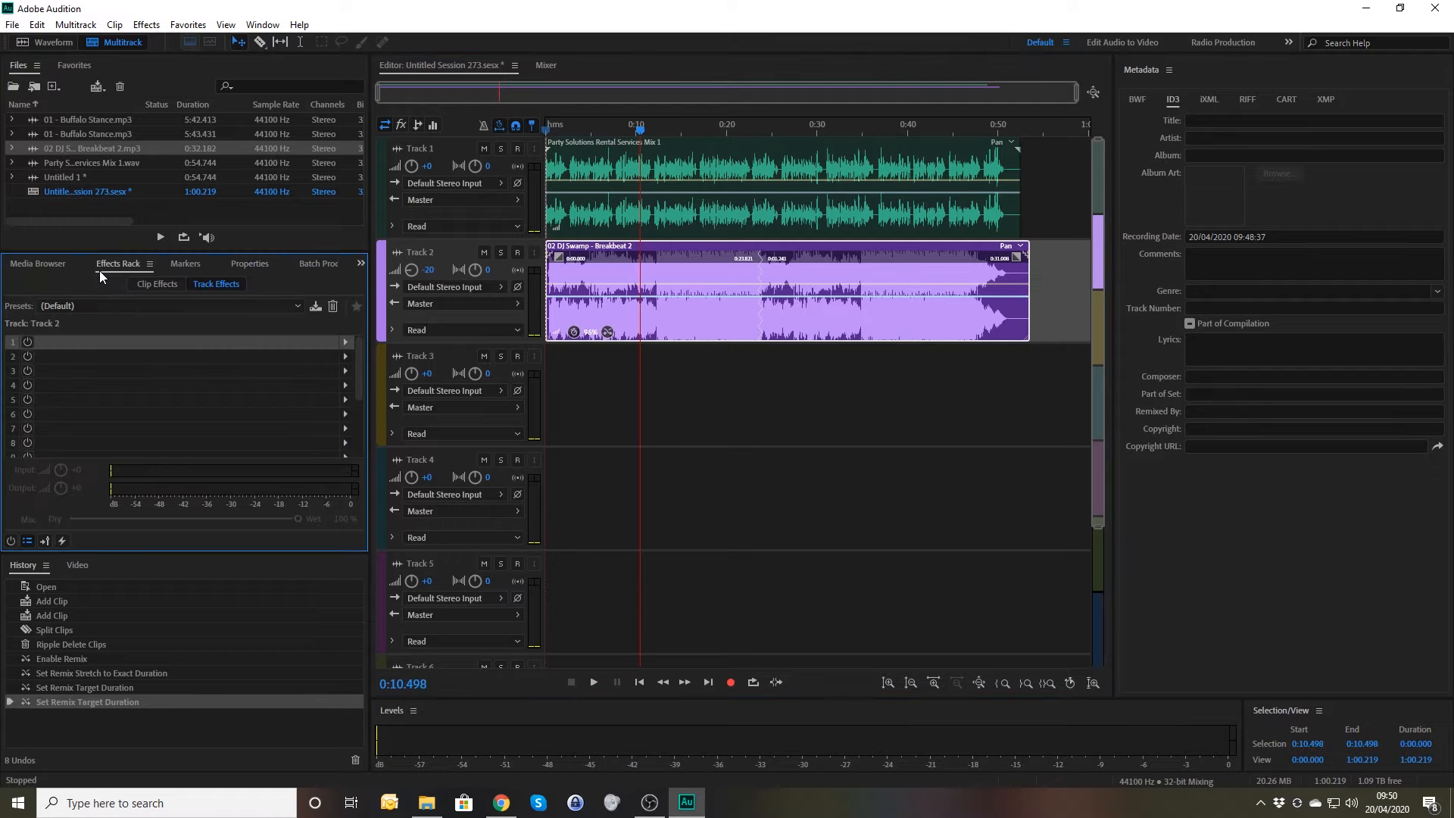
pyautogui.click(468, 147)
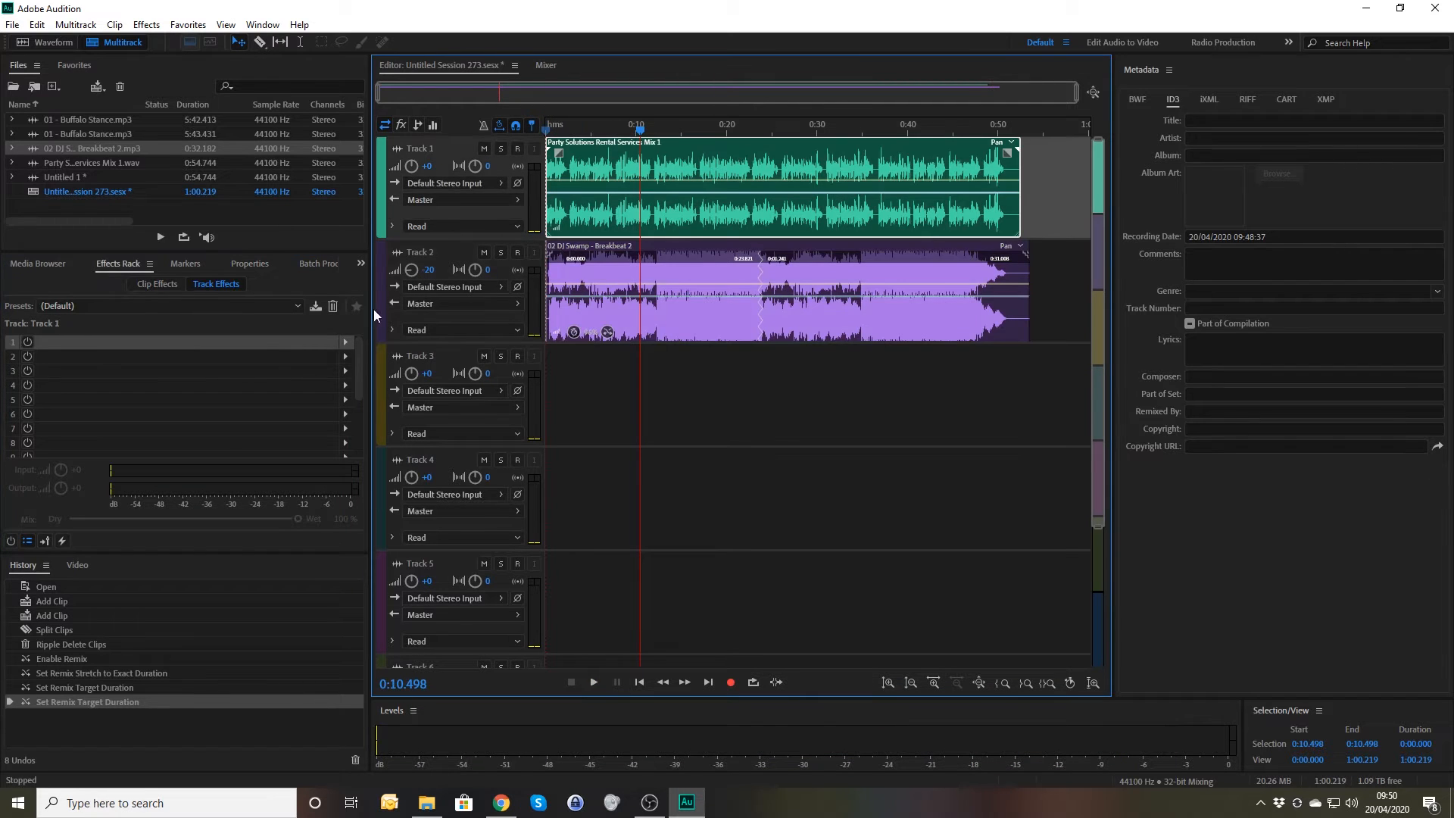
pyautogui.click(344, 344)
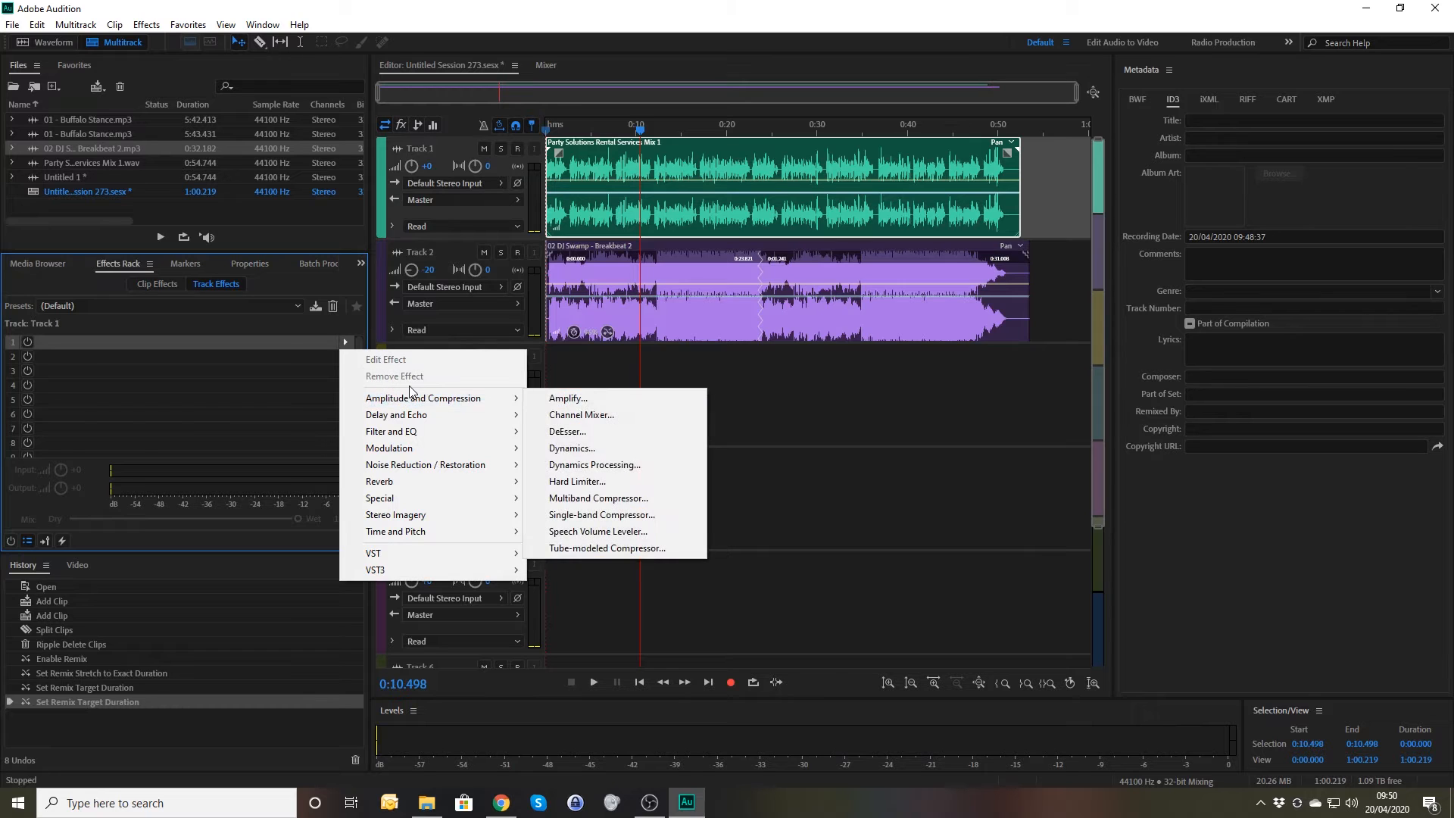
pyautogui.moveTo(409, 448)
pyautogui.click(588, 450)
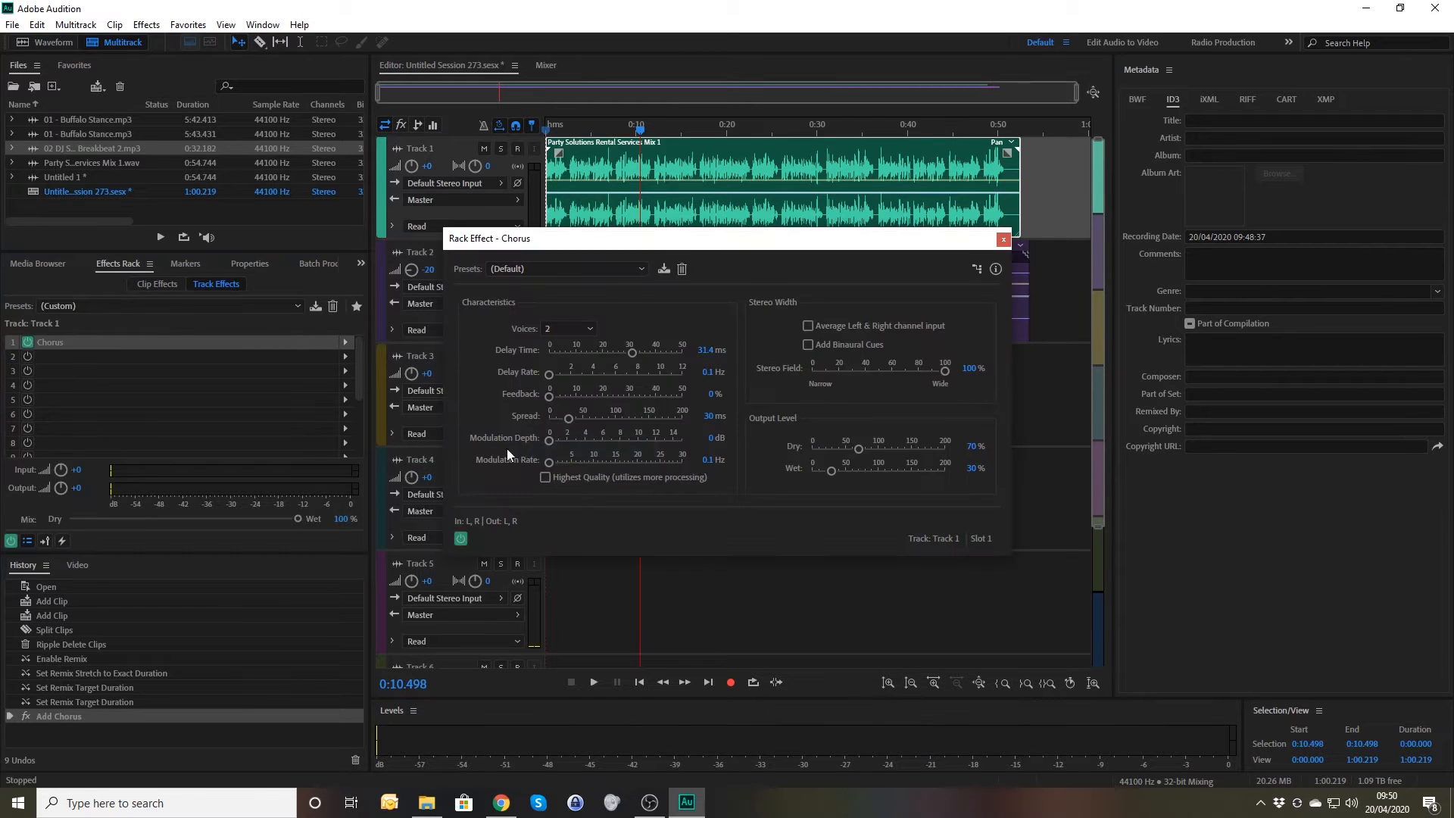
pyautogui.click(1004, 241)
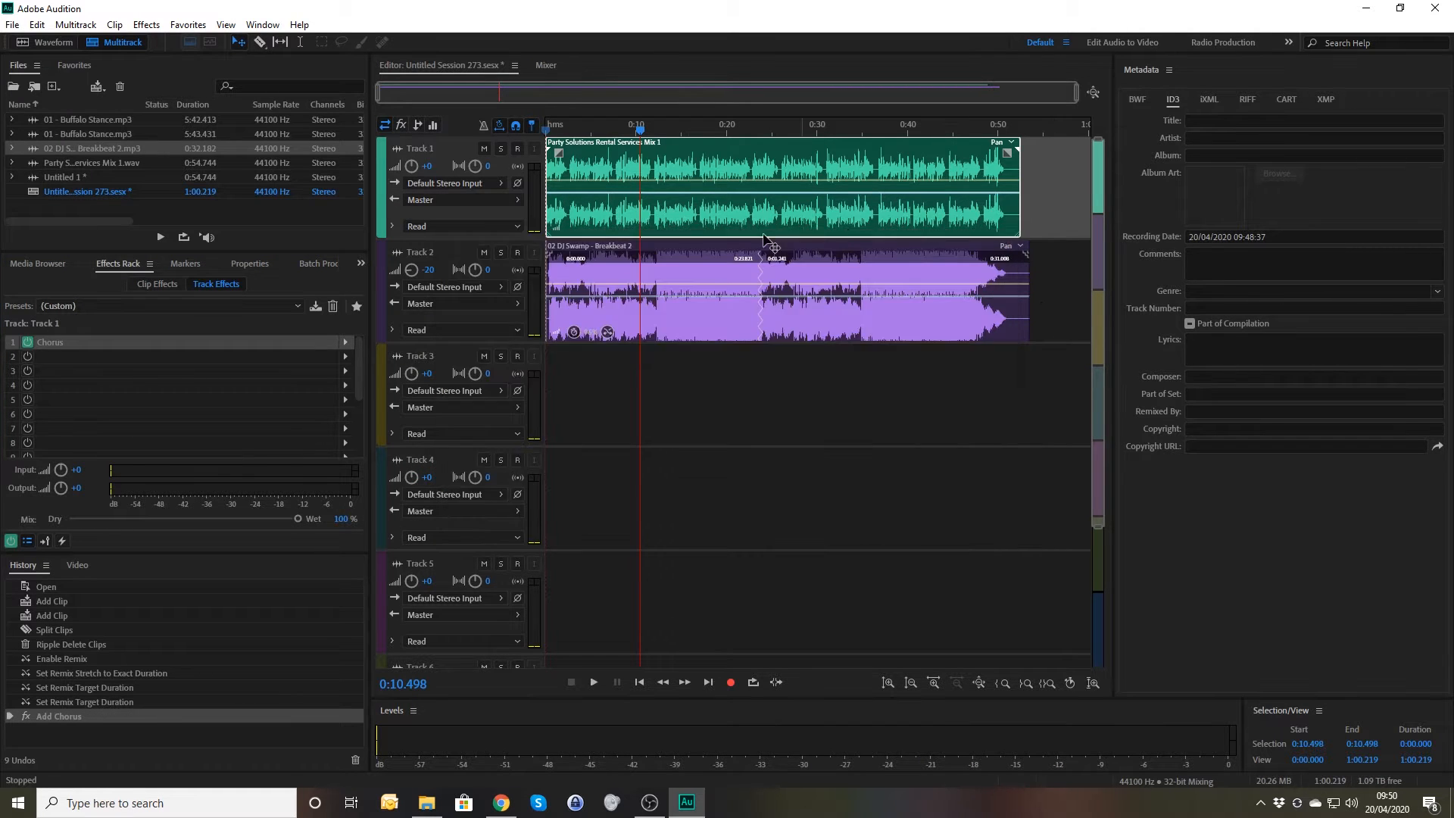
# Step: Audition the mix with the chorused voice from the start for about 5 seconds
pyautogui.press('Home')
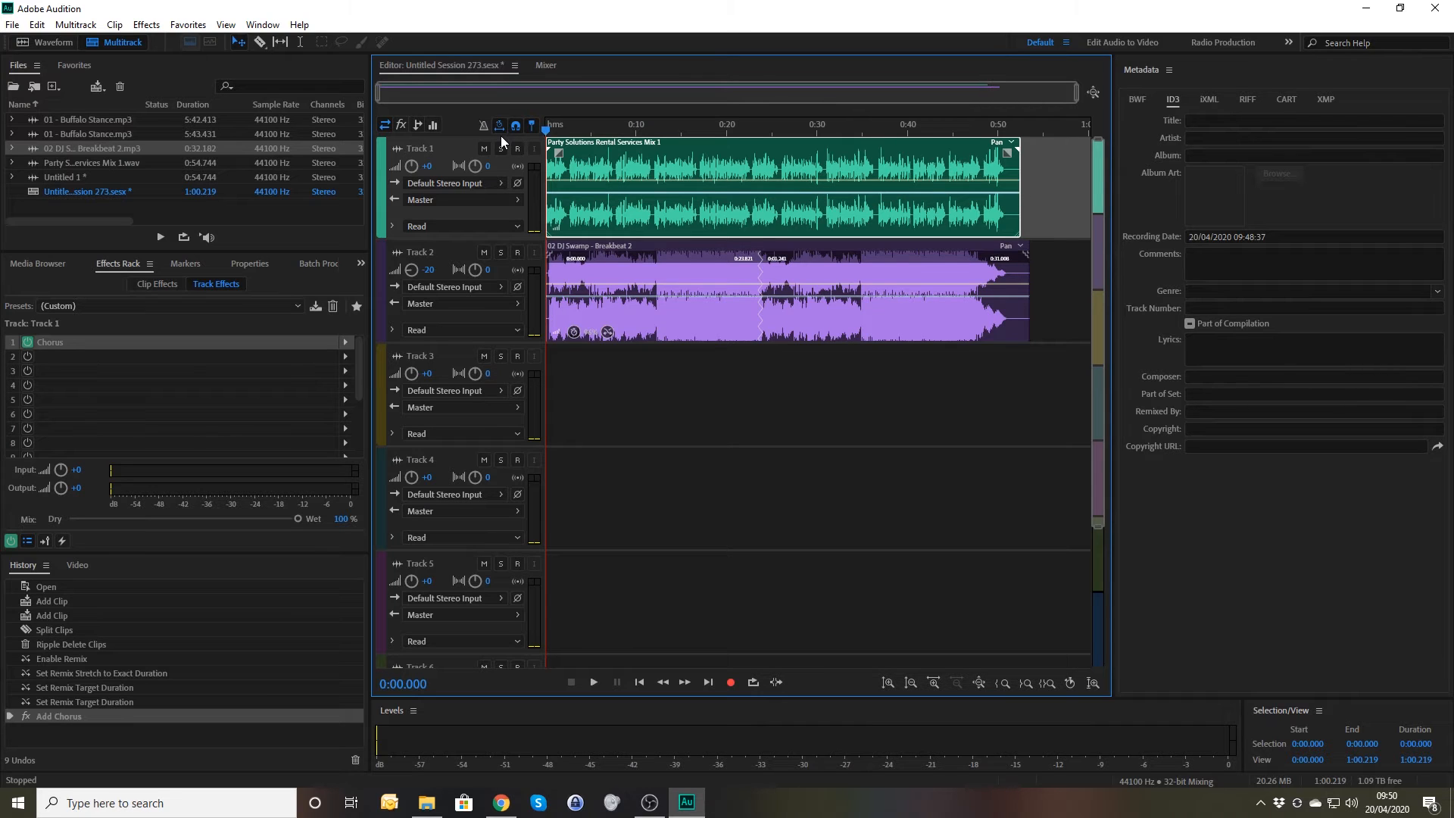
pyautogui.press('space')
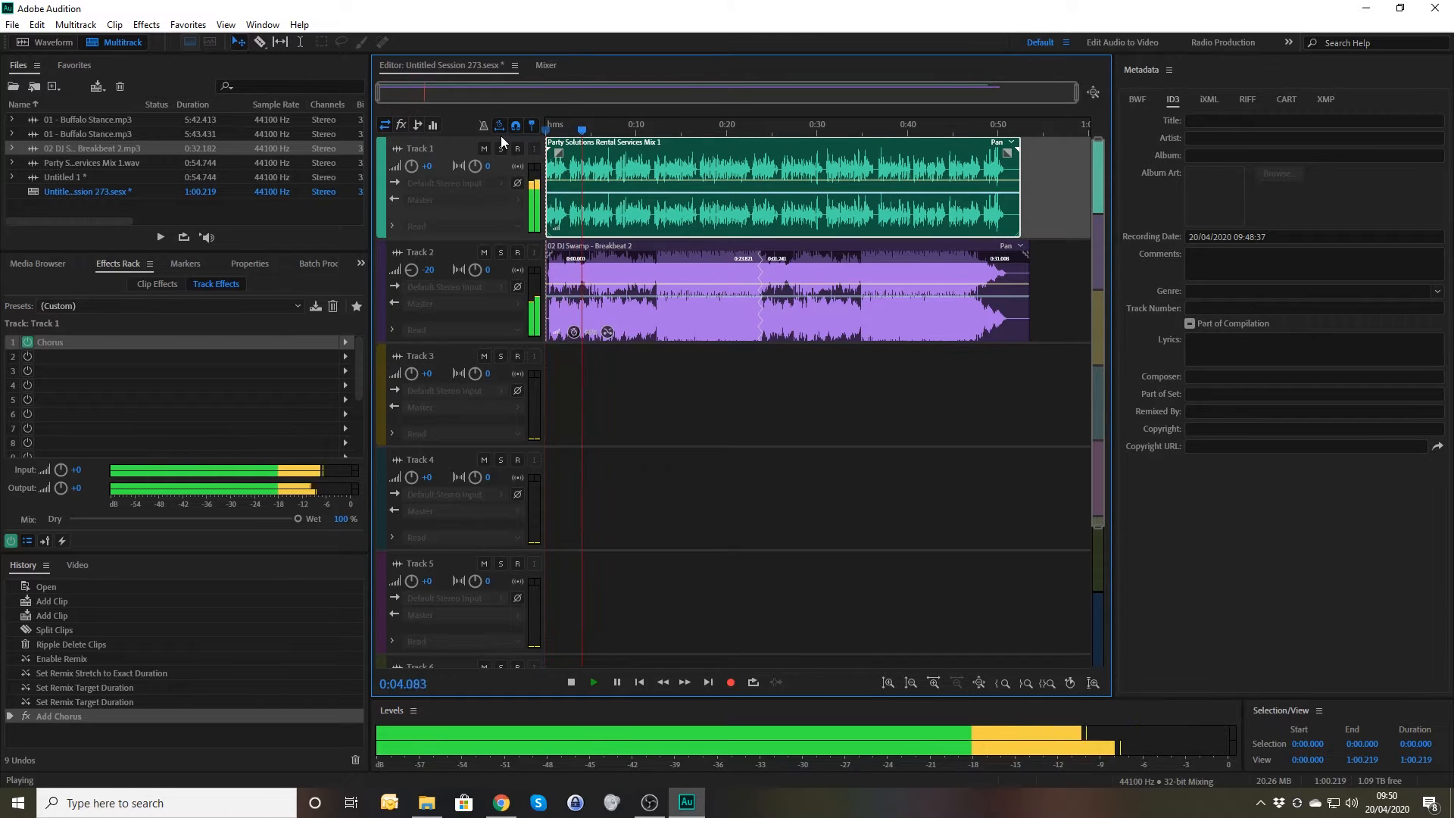
pyautogui.press('space')
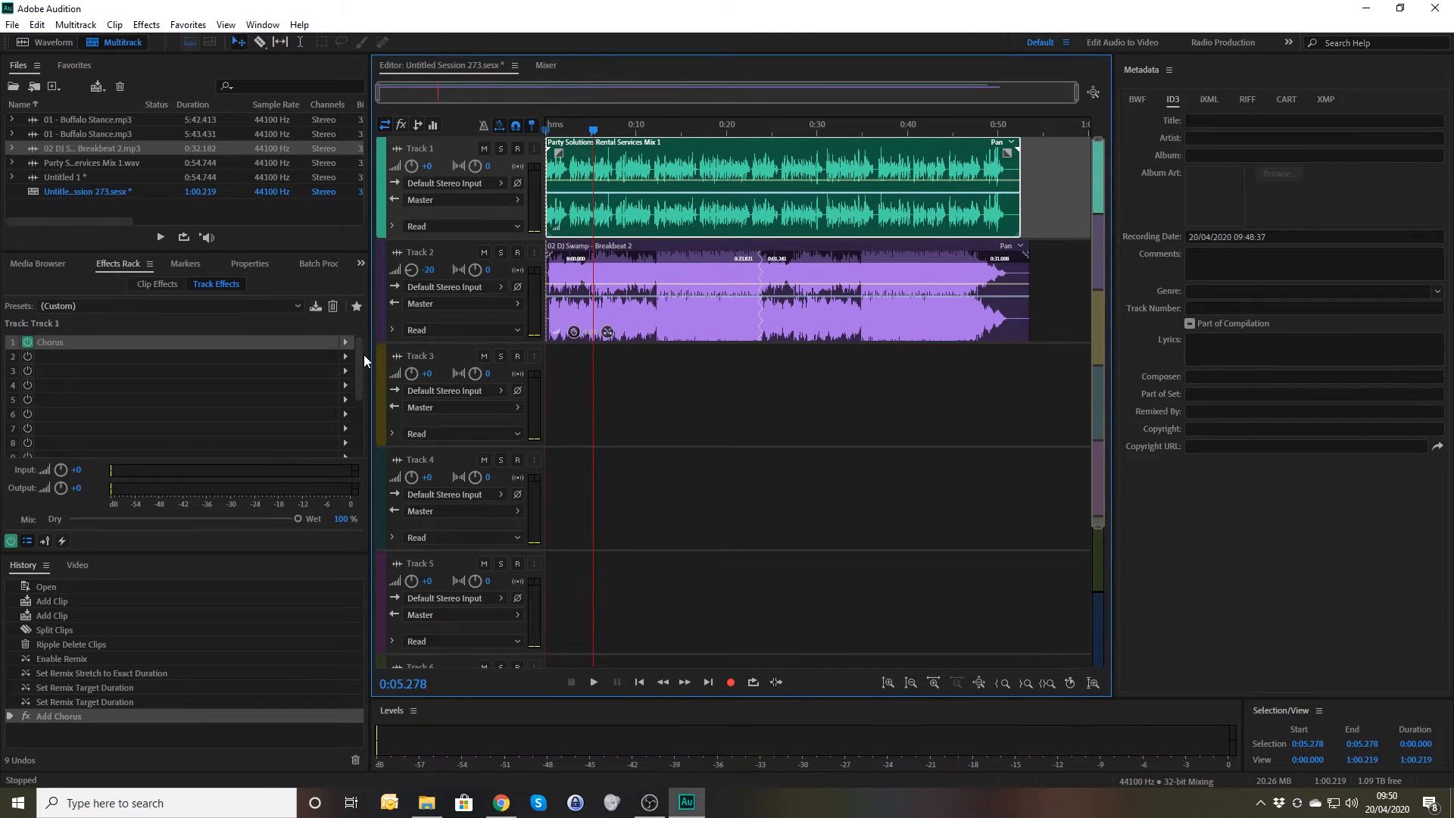
# Step: Add the Mastering effect to the second effects rack slot of Track 1 and load its Default preset
pyautogui.click(342, 356)
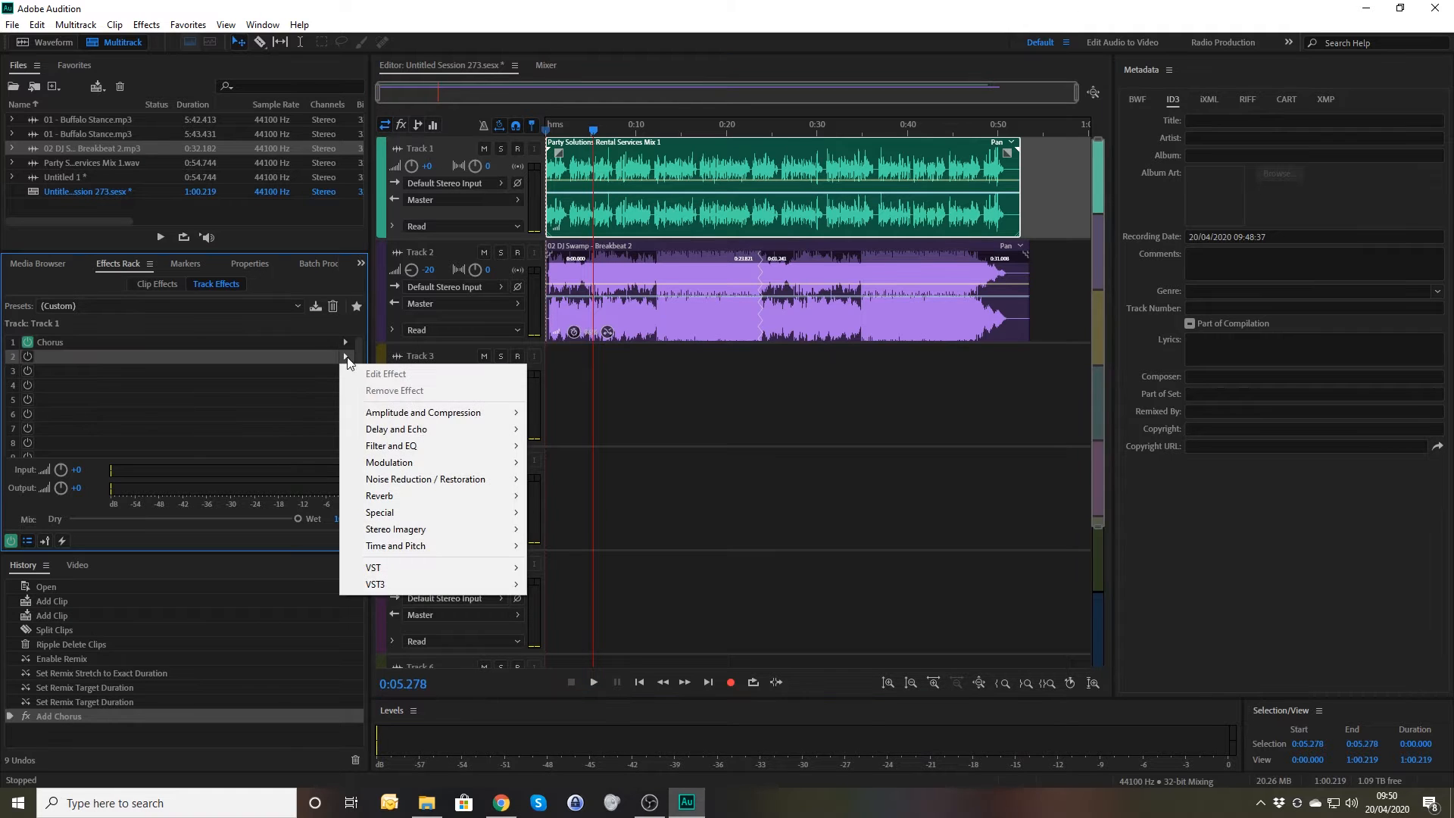
pyautogui.moveTo(428, 416)
pyautogui.moveTo(421, 513)
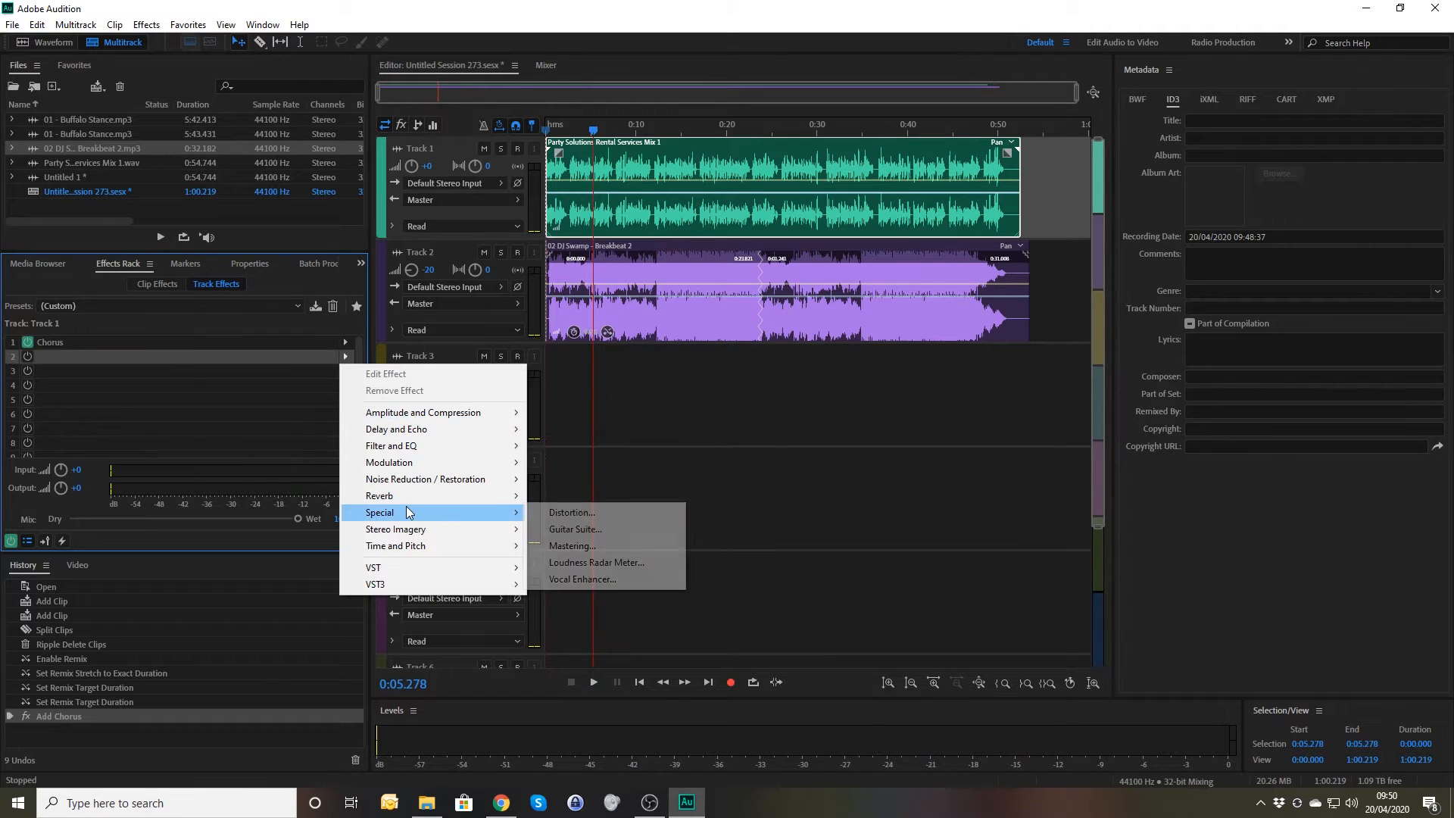
pyautogui.click(575, 545)
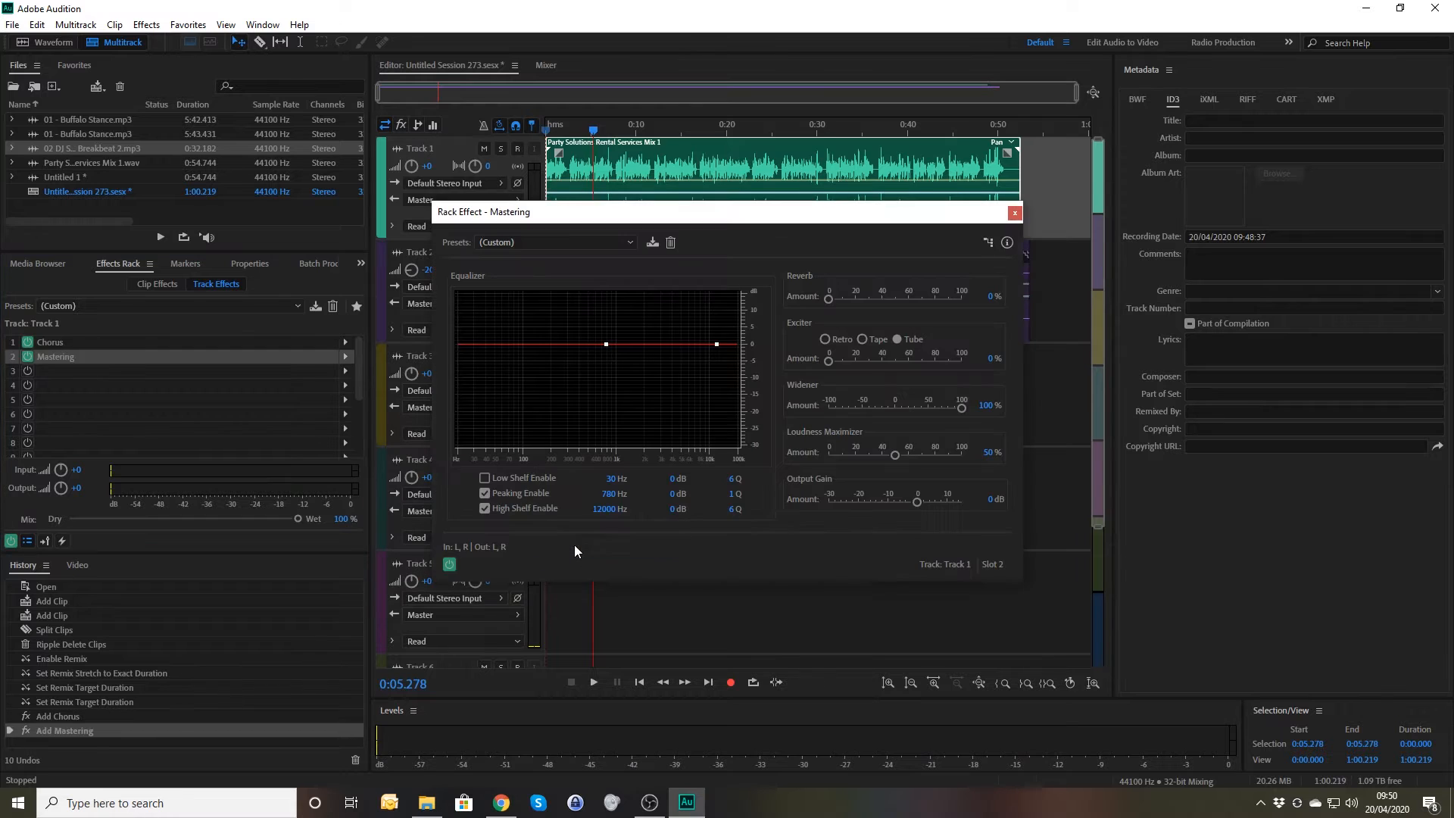
pyautogui.click(574, 243)
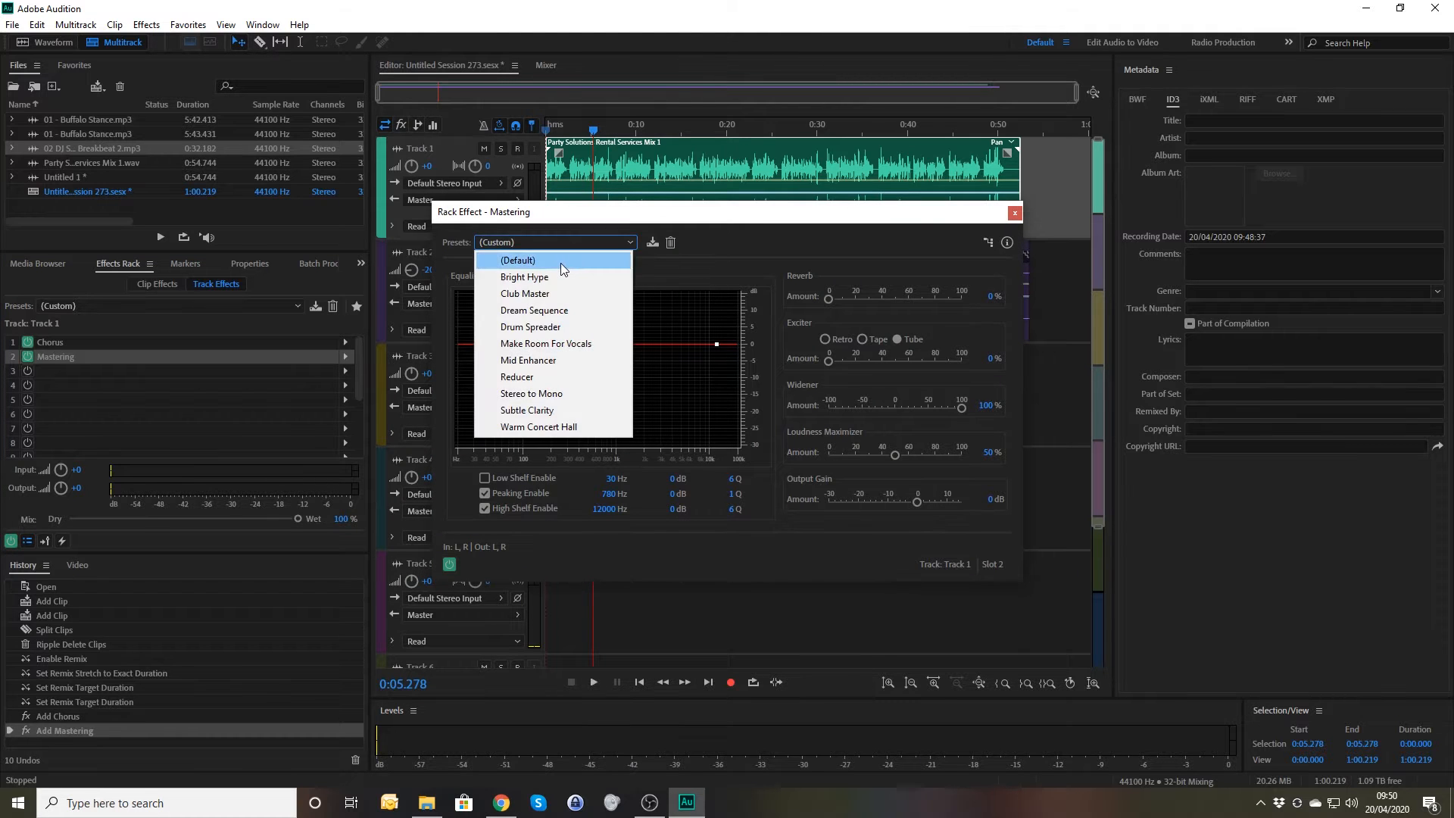
pyautogui.click(560, 262)
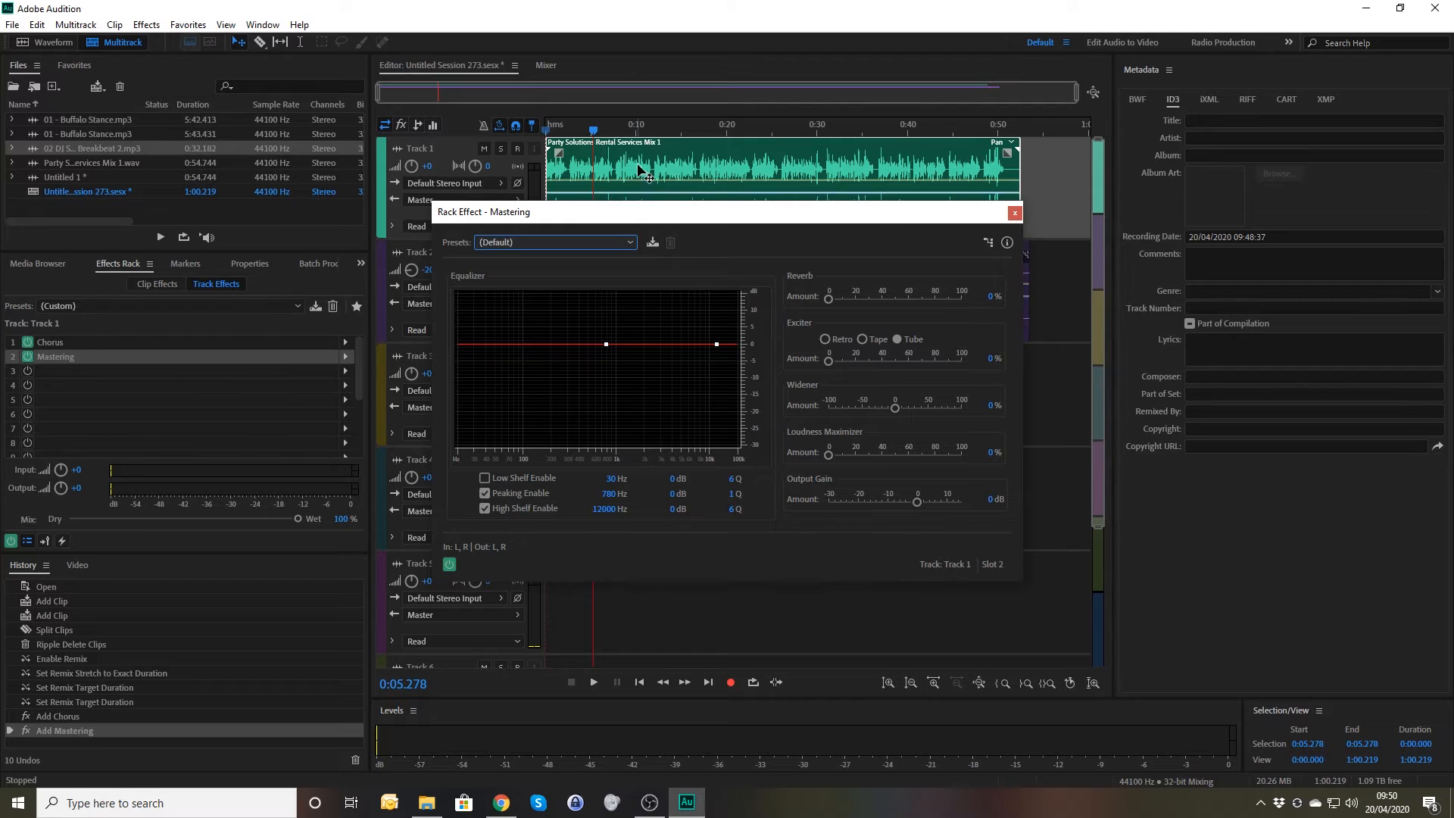
# Step: Set the Mastering effect's Reverb amount to 7% and audition the mix for a couple of seconds
pyautogui.click(990, 297)
pyautogui.write('5')
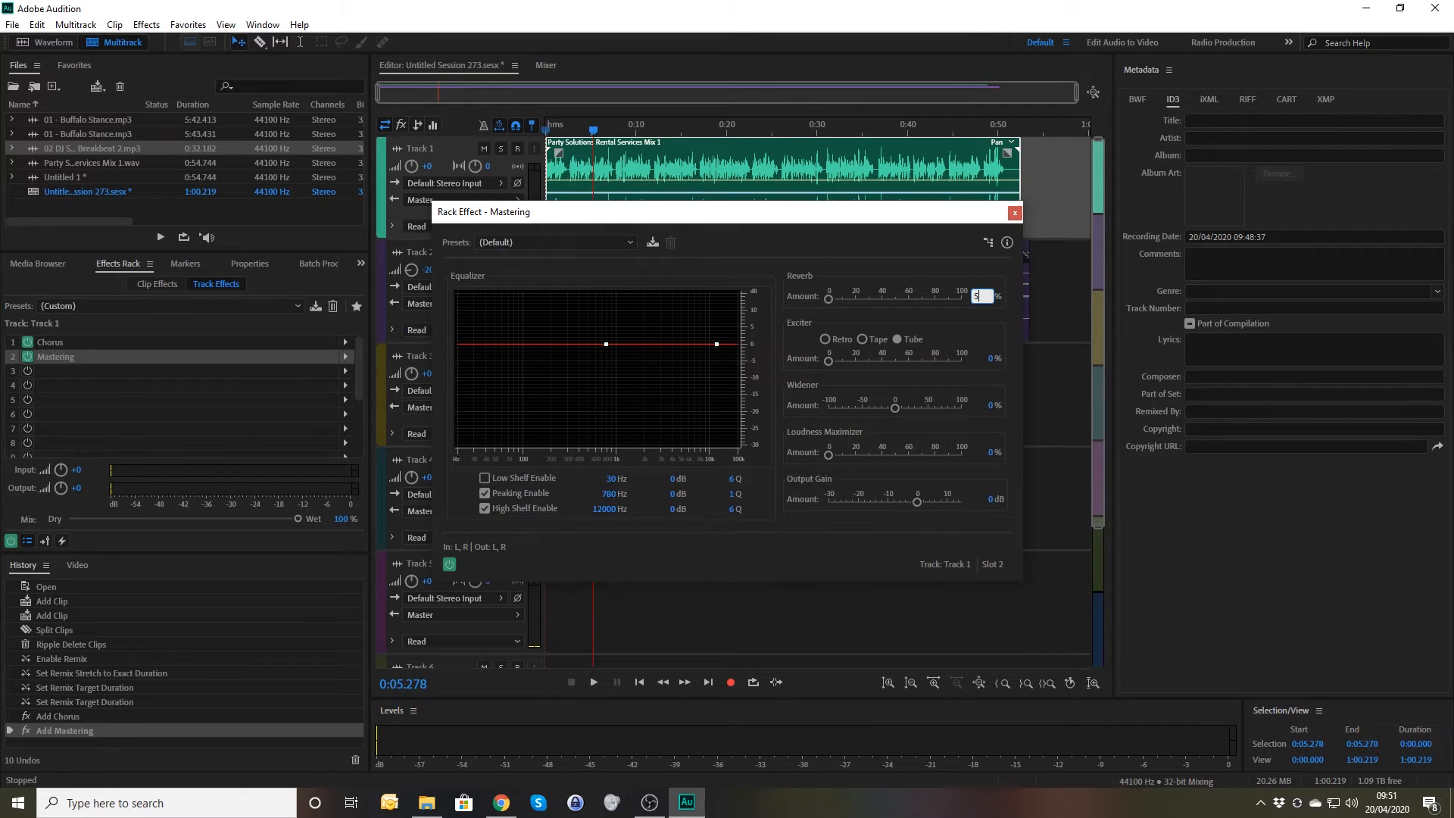
pyautogui.press('Return')
pyautogui.press('space')
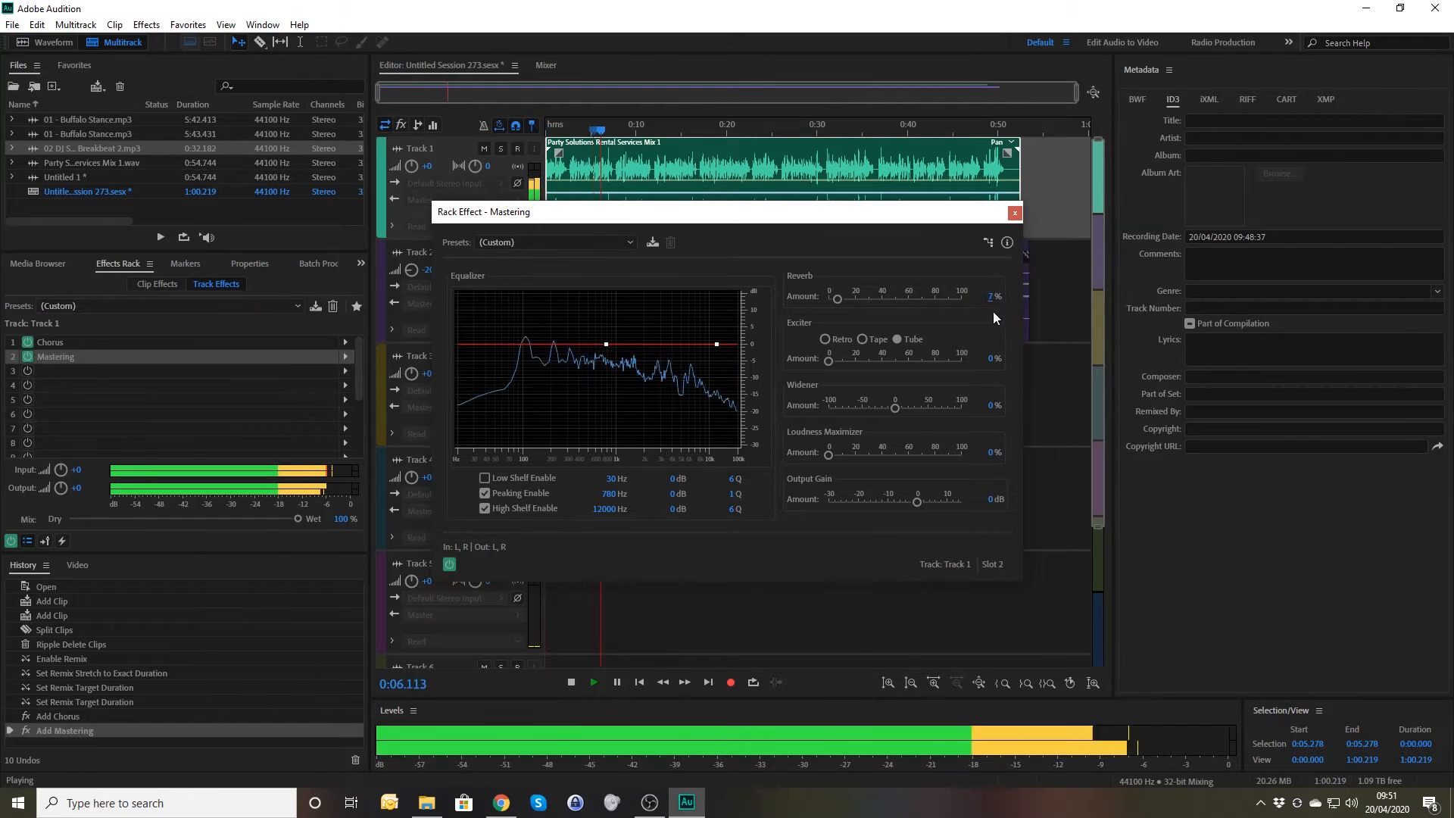
pyautogui.press('space')
# Step: Set the Mastering effect's Exciter amount to 20% and audition the mix for about 4 seconds
pyautogui.click(987, 359)
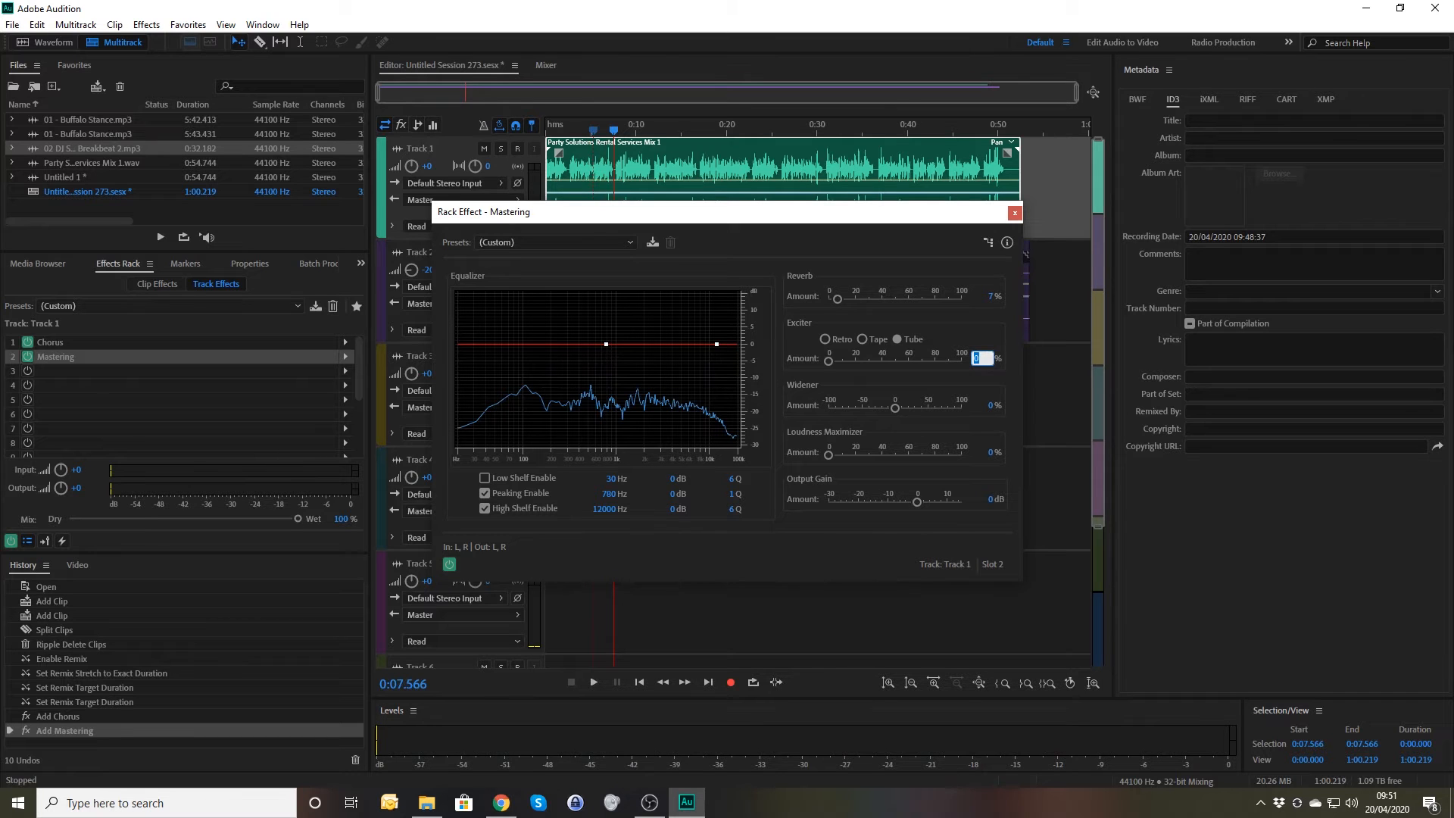
pyautogui.write('20')
pyautogui.press('Return')
pyautogui.press('space')
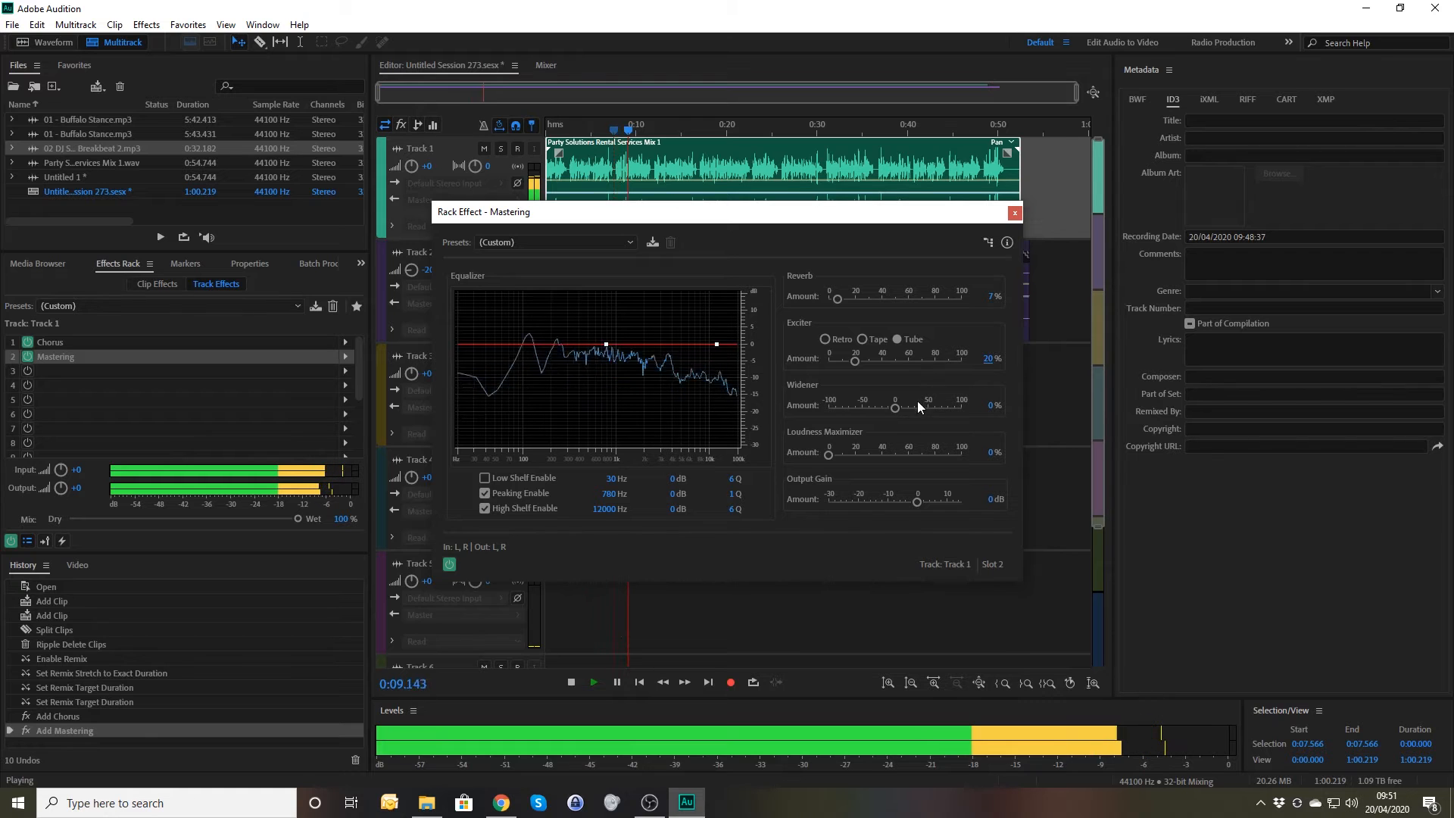
pyautogui.press('space')
# Step: Set the Mastering effect's Widener amount to 100% on Track 1 and close the effect settings
pyautogui.click(989, 405)
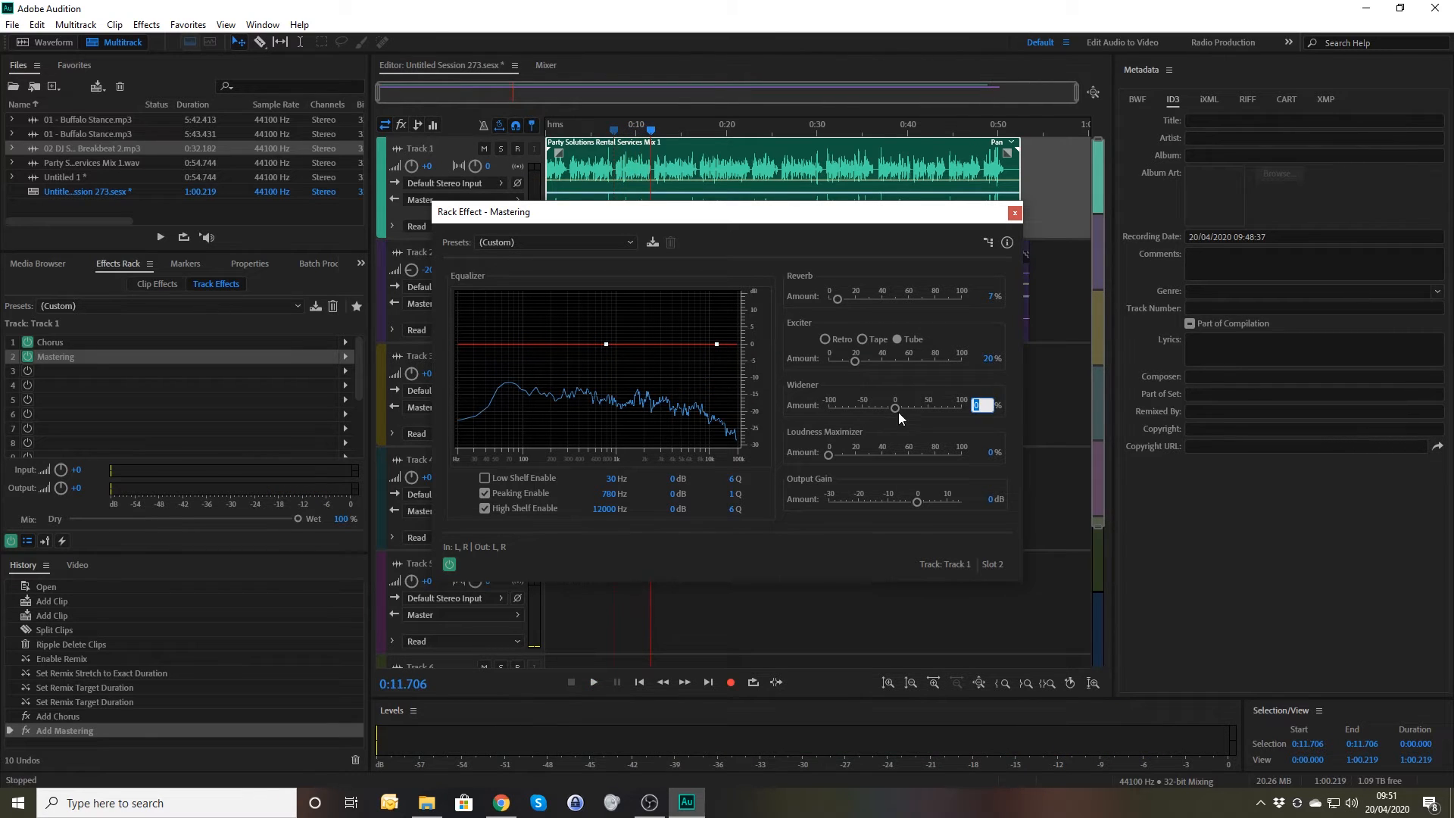
pyautogui.moveTo(901, 409); pyautogui.dragTo(893, 410)
pyautogui.click(1015, 213)
# Step: Lower Track 2's volume to -25 dB and audition the mix from the start for about 11 seconds
pyautogui.click(428, 271)
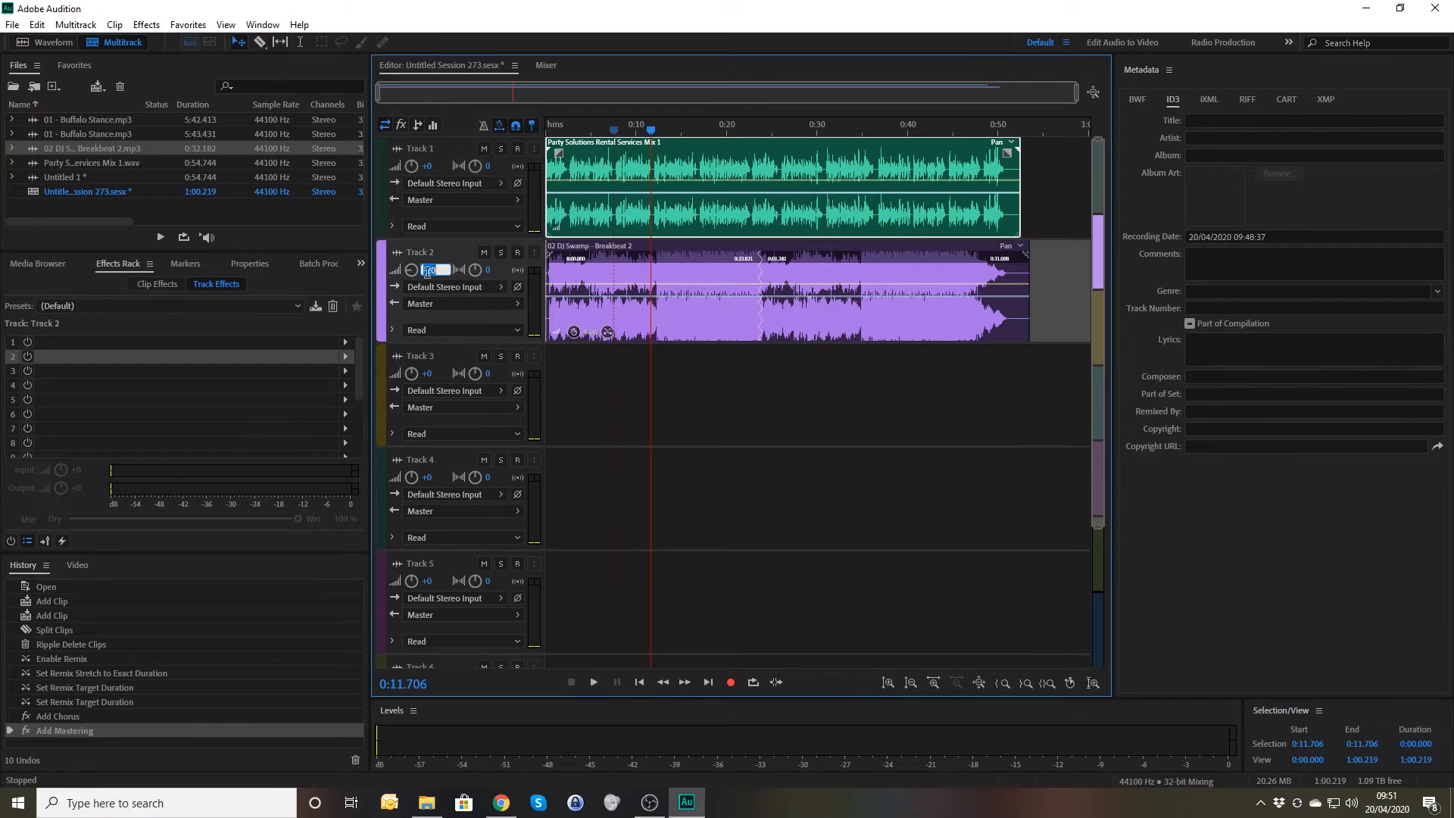
pyautogui.write('-25')
pyautogui.press('Return')
pyautogui.moveTo(650, 130); pyautogui.dragTo(528, 132)
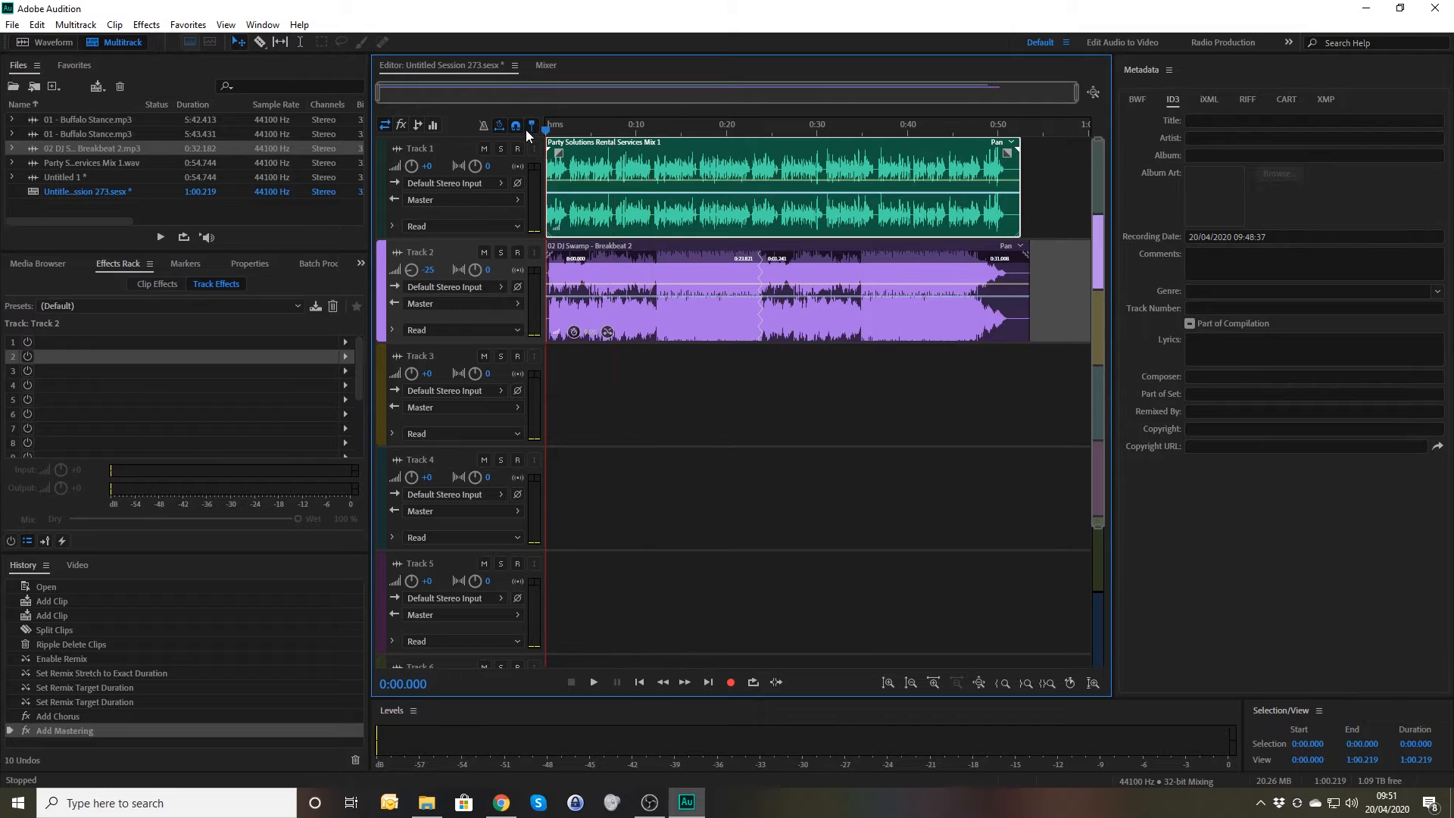
pyautogui.press('space')
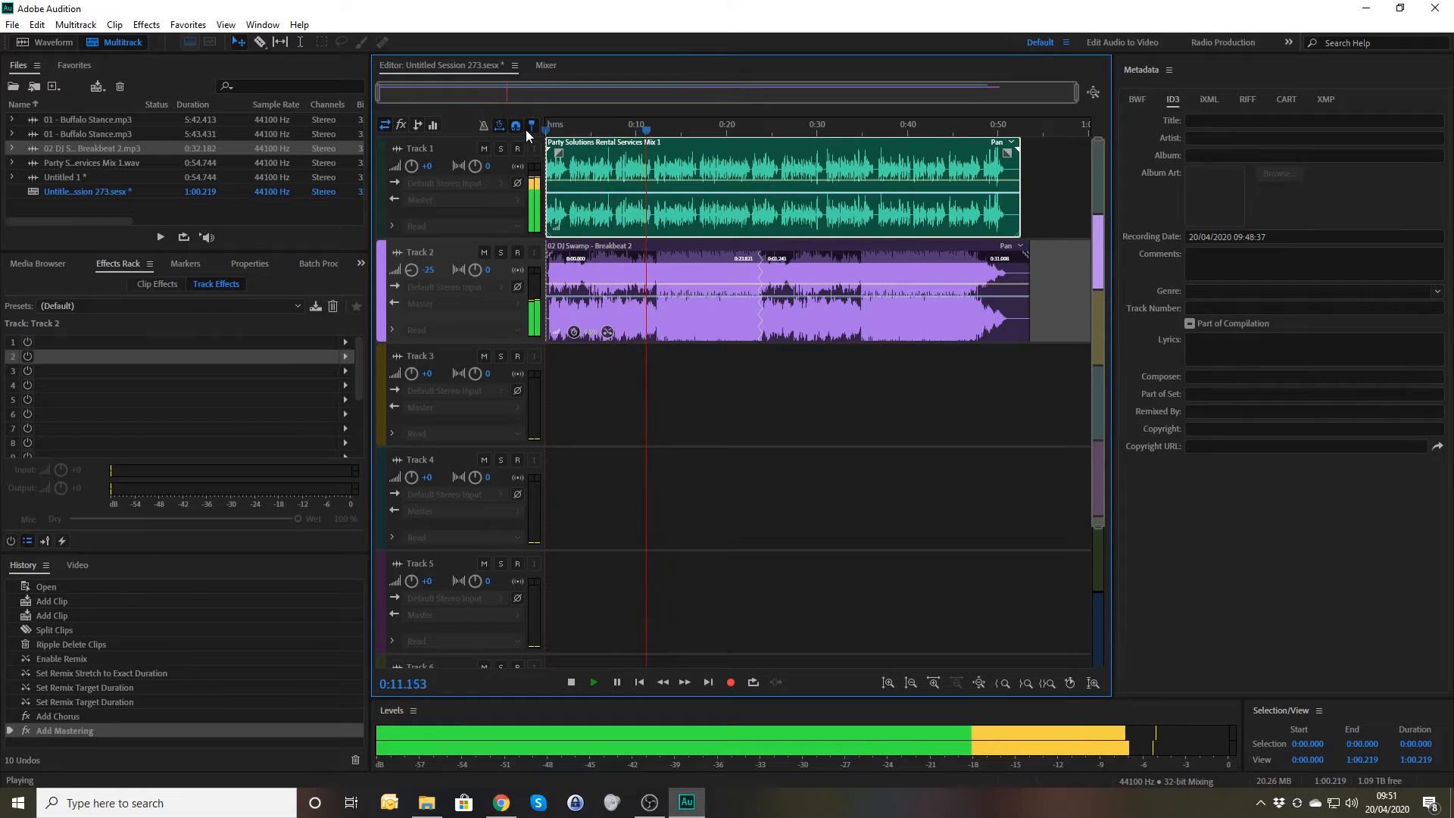
pyautogui.press('space')
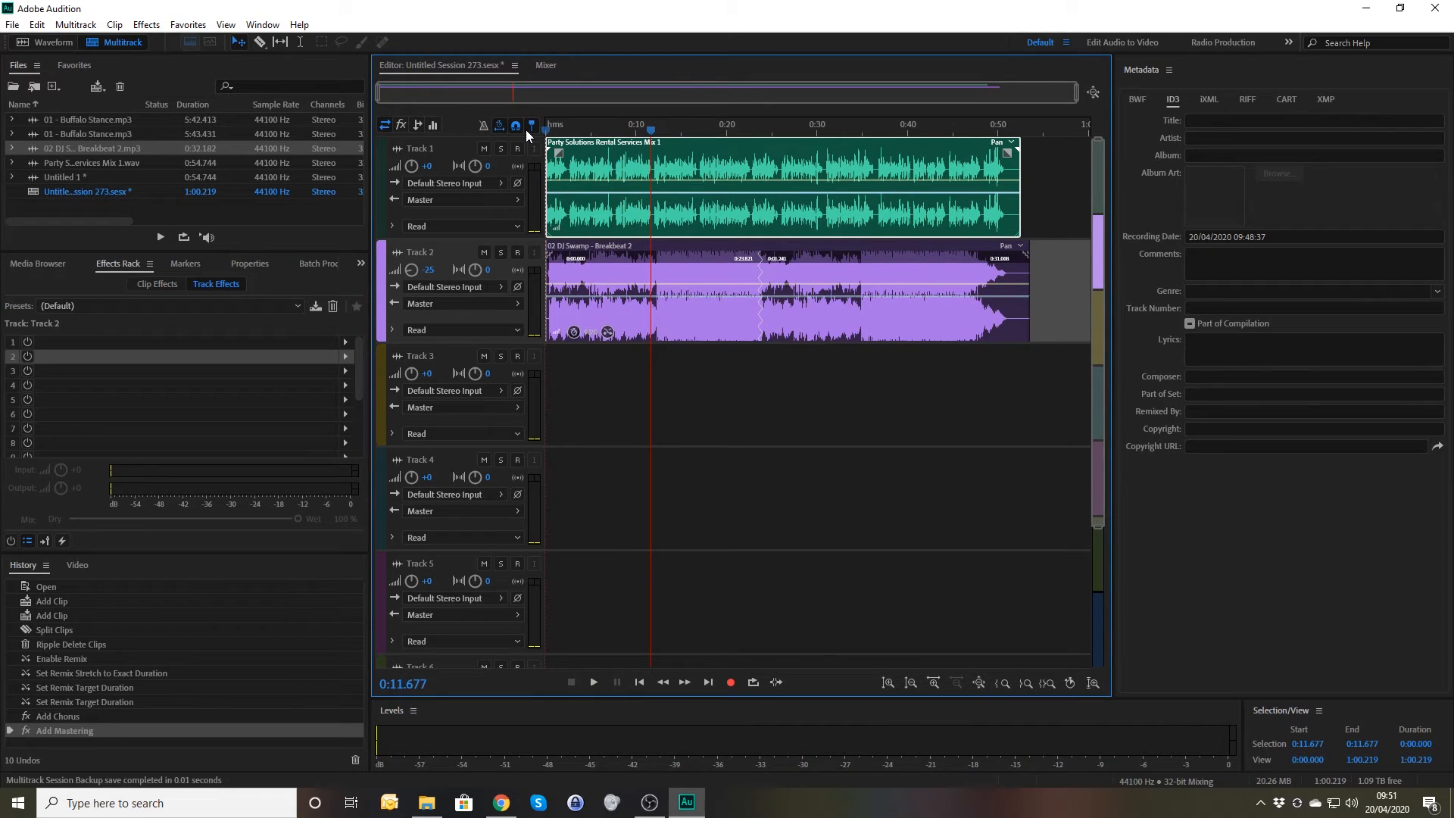
# Step: Mix down the entire session to a new file and play the first few seconds of the result
pyautogui.rightClick(789, 452)
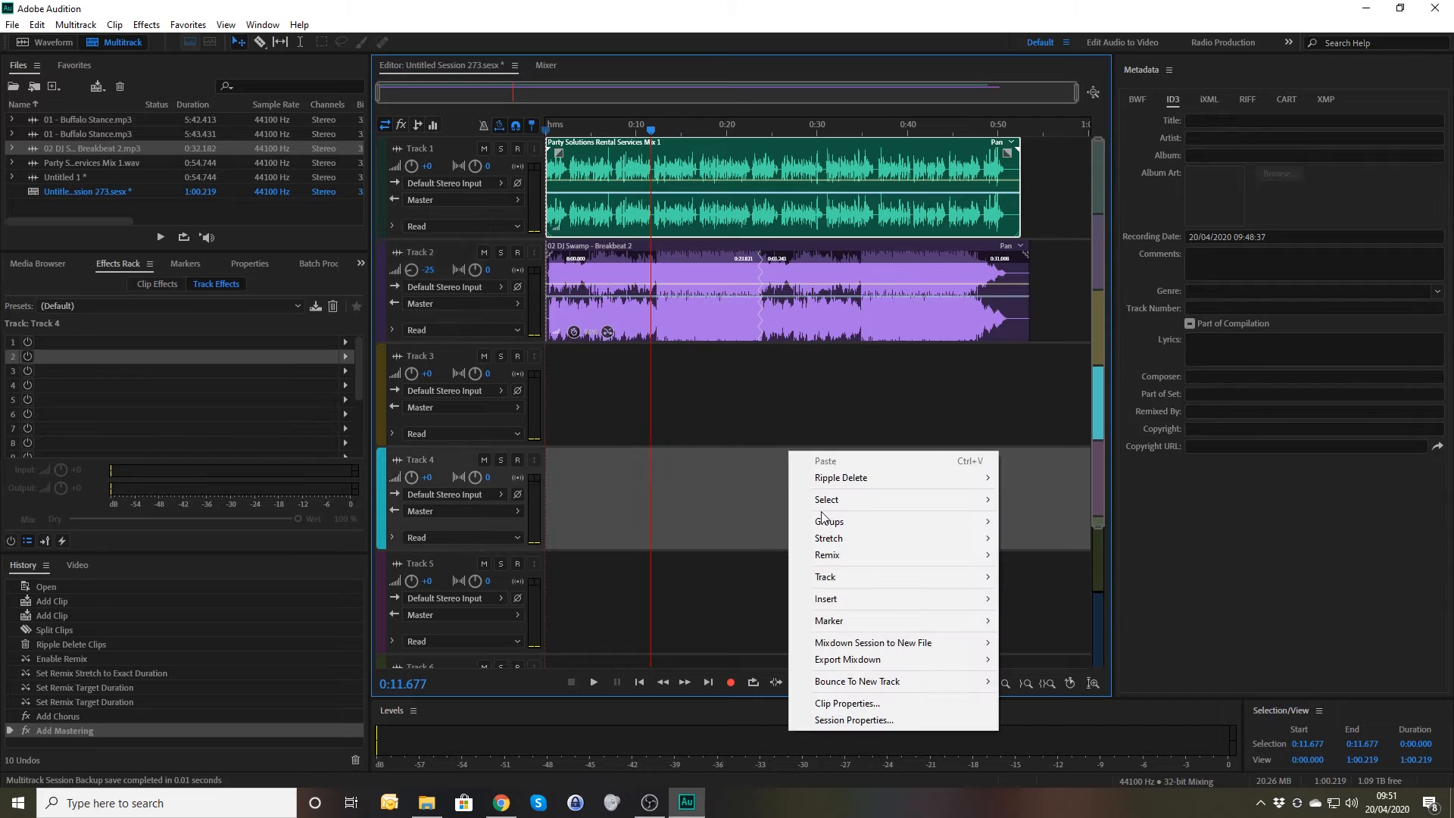
pyautogui.moveTo(917, 641)
pyautogui.click(1045, 653)
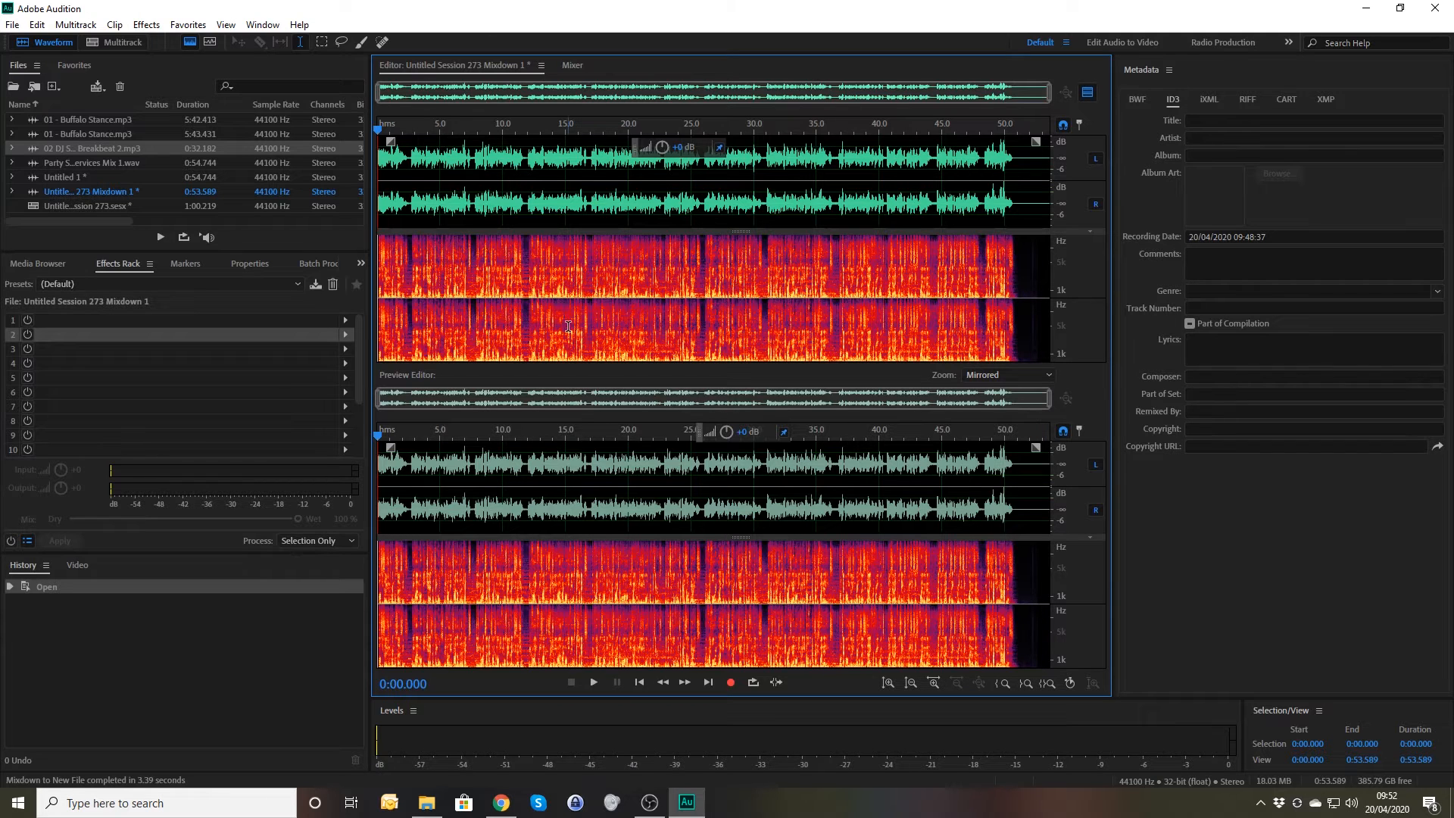
pyautogui.press('space')
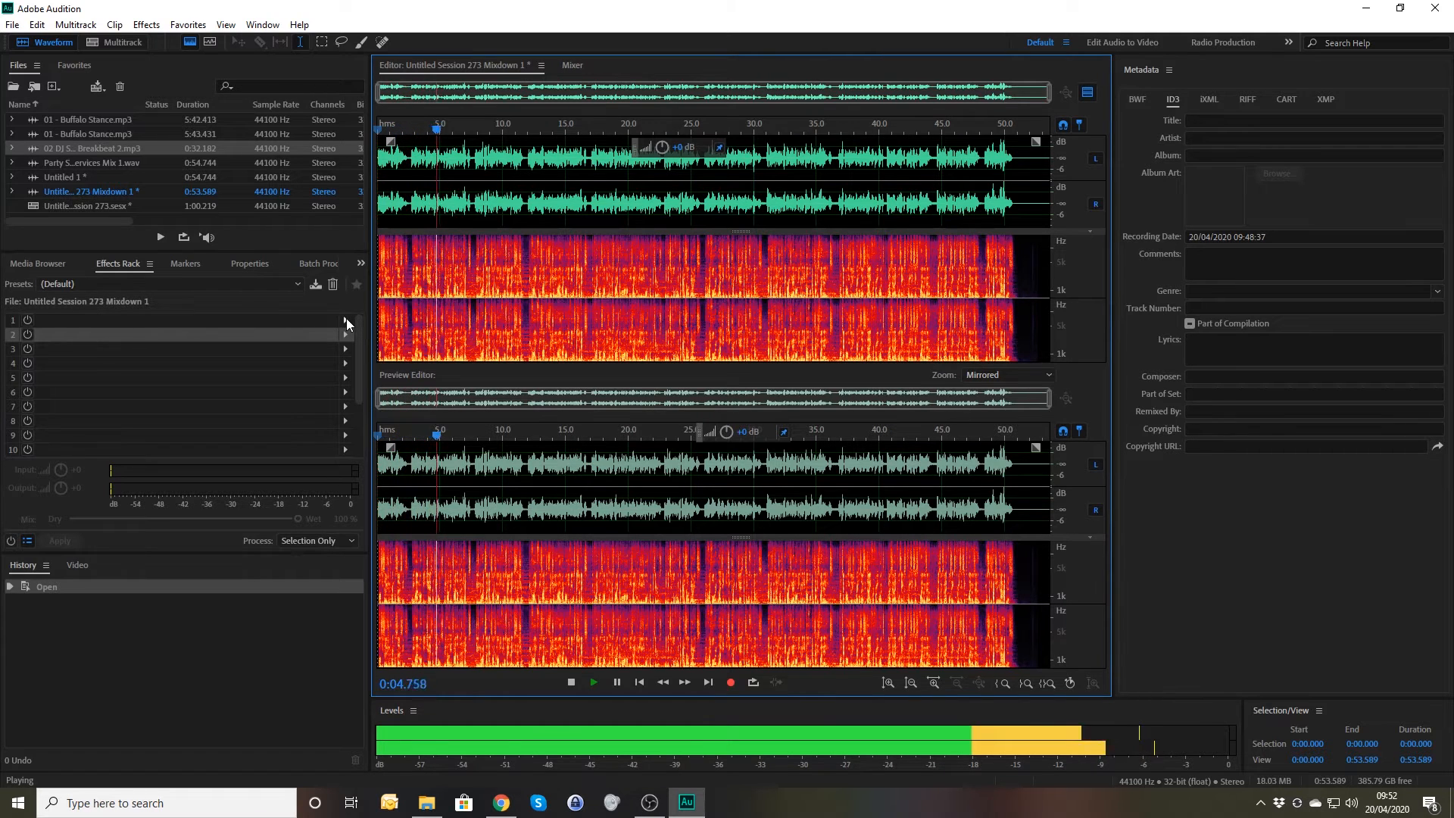
pyautogui.press('space')
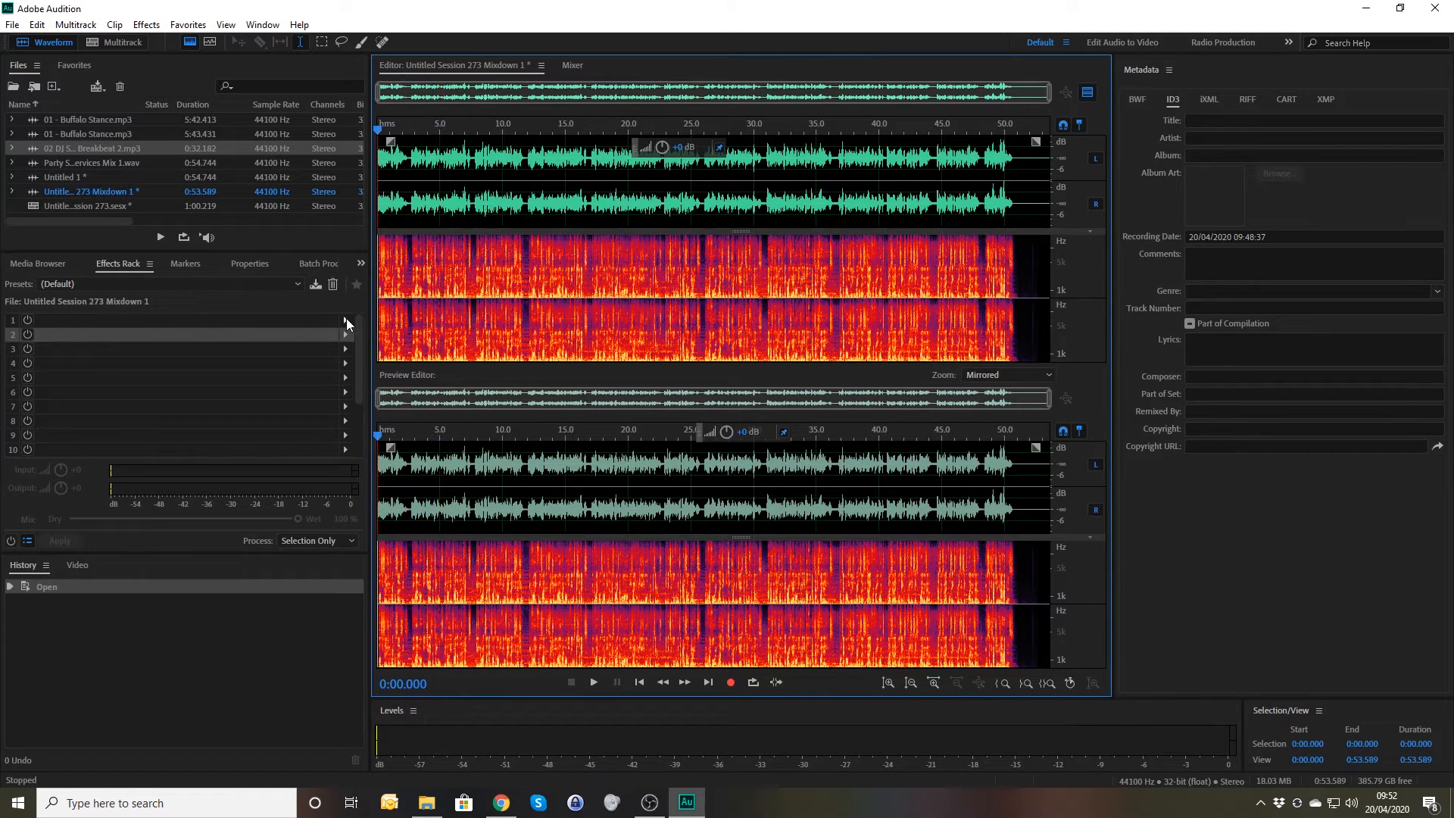
# Step: Add the Mastering effect to the mixdown file's first effects rack slot and load its Default preset
pyautogui.click(347, 320)
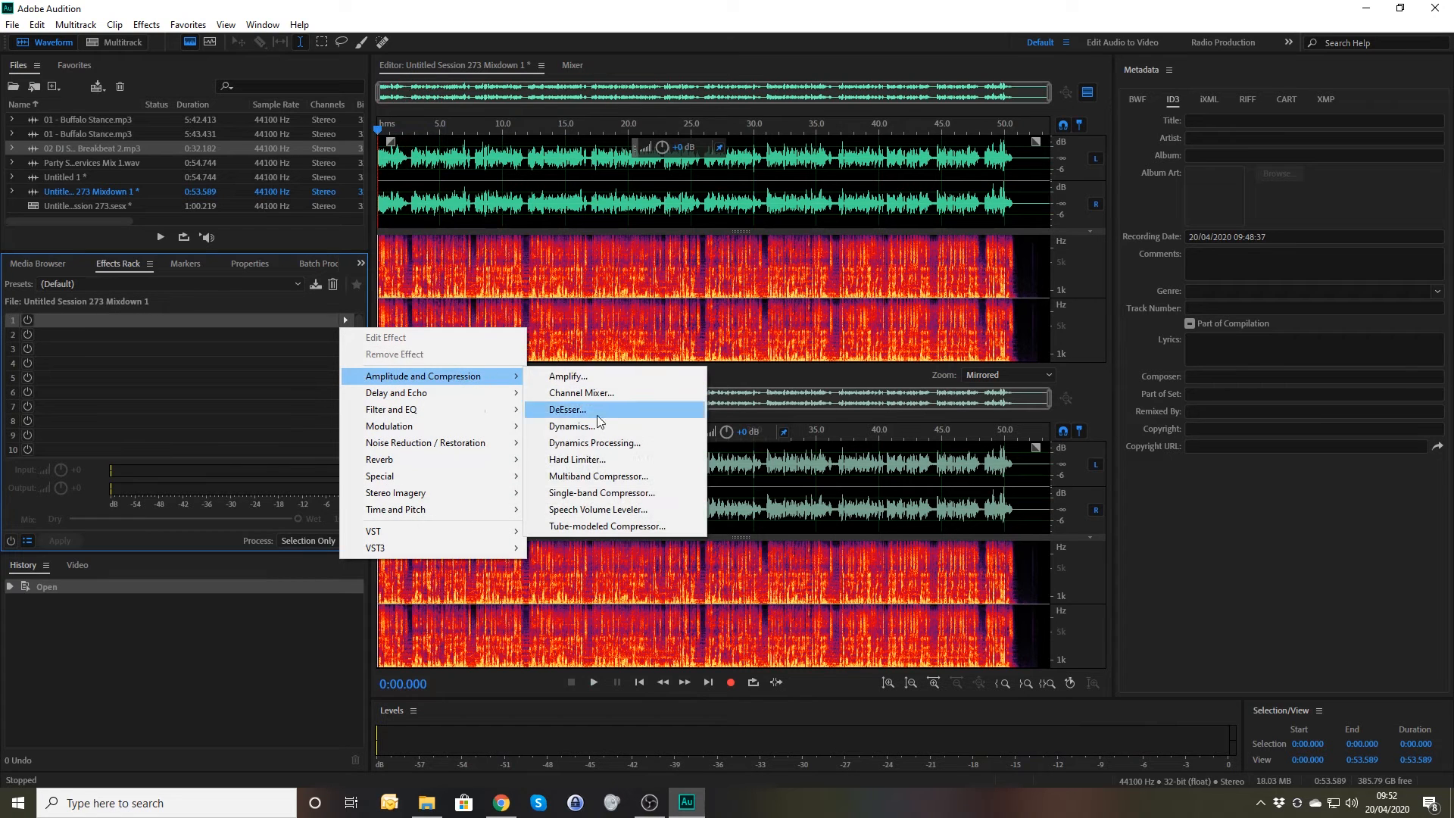
pyautogui.moveTo(447, 482)
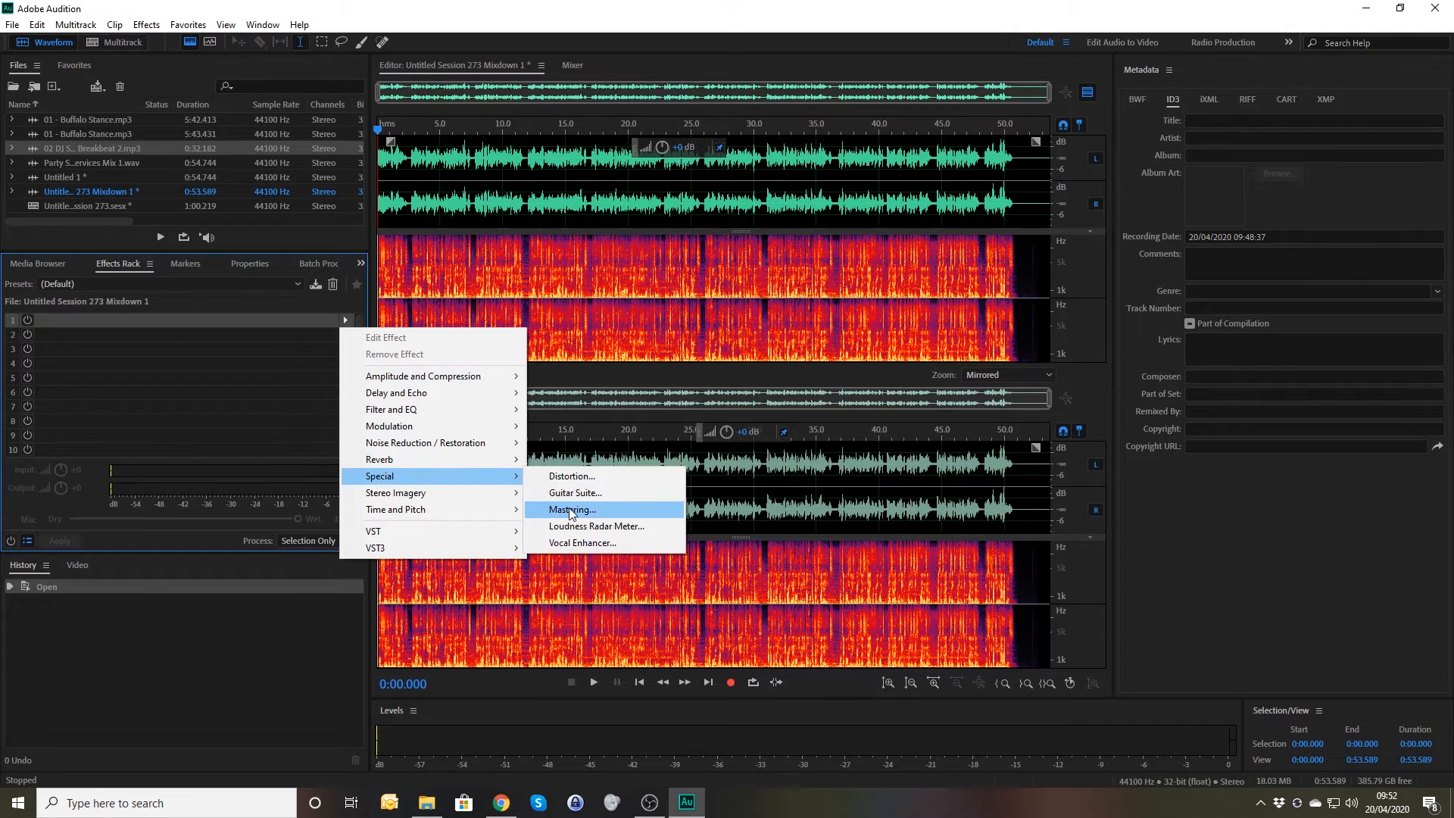
pyautogui.click(564, 509)
pyautogui.click(556, 242)
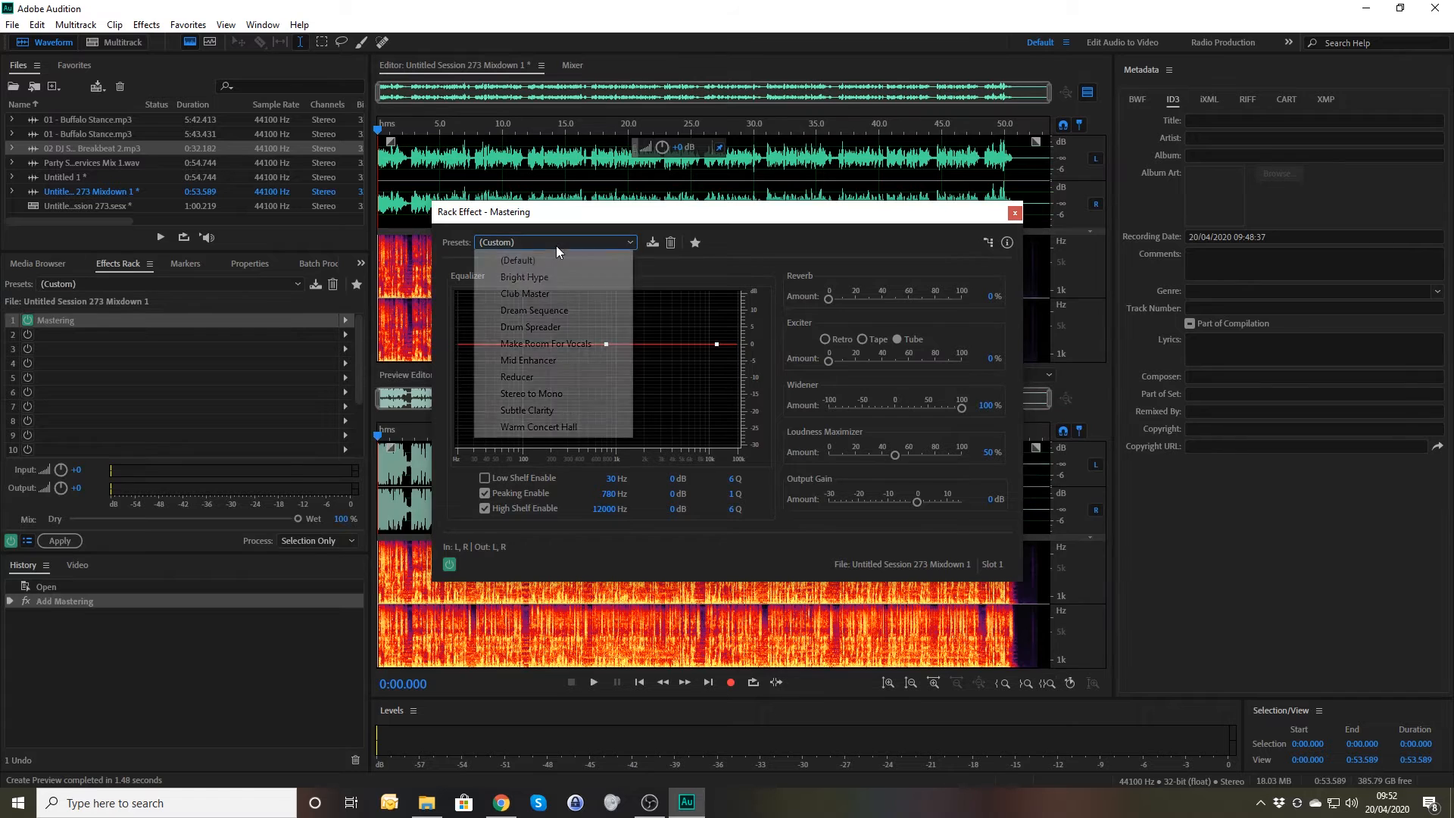
pyautogui.click(549, 259)
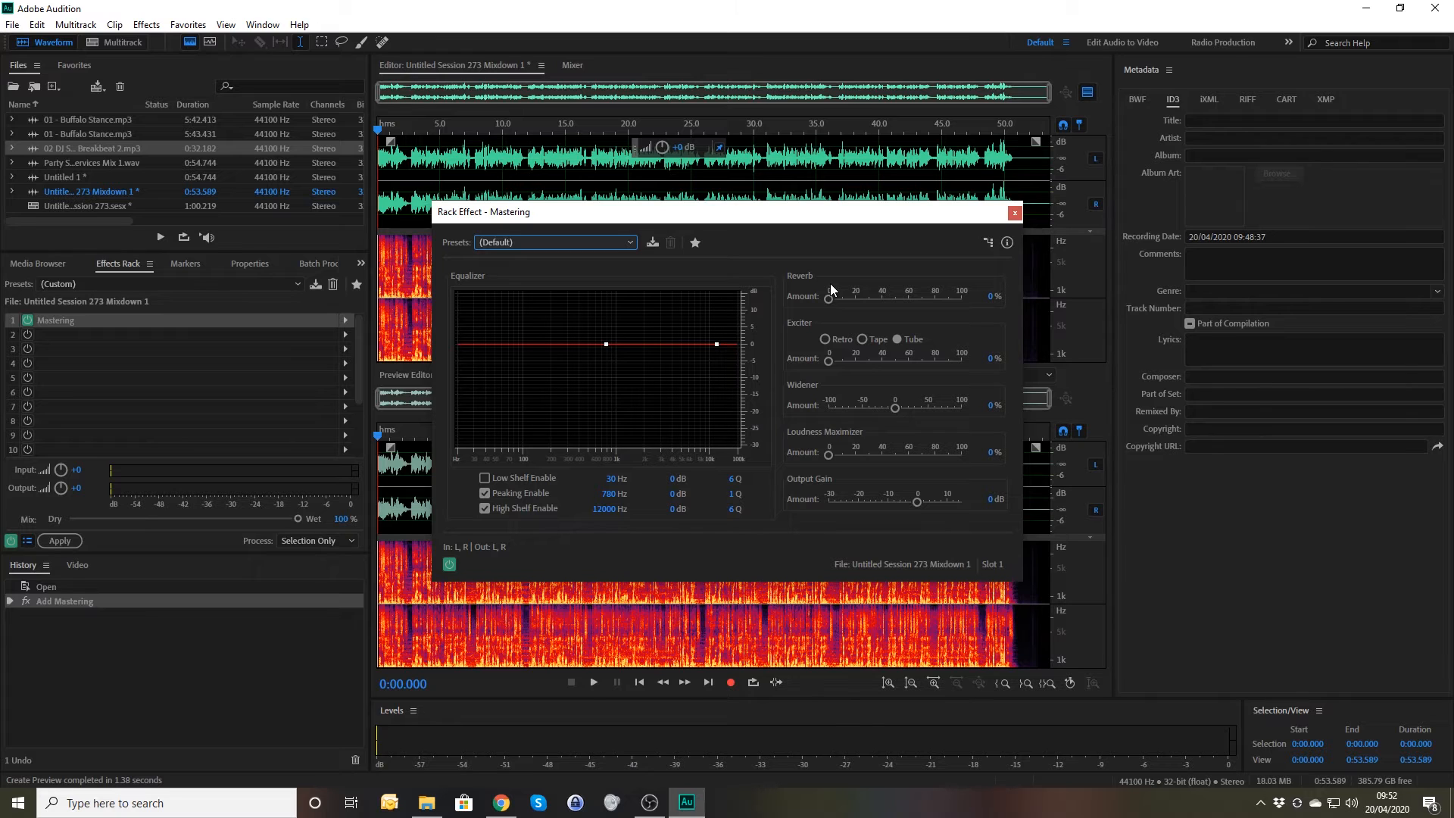
# Step: Set the mixdown's Mastering Widener amount to 100% and audition it for about 5 seconds, moving the effect window clear of the waveform
pyautogui.click(989, 405)
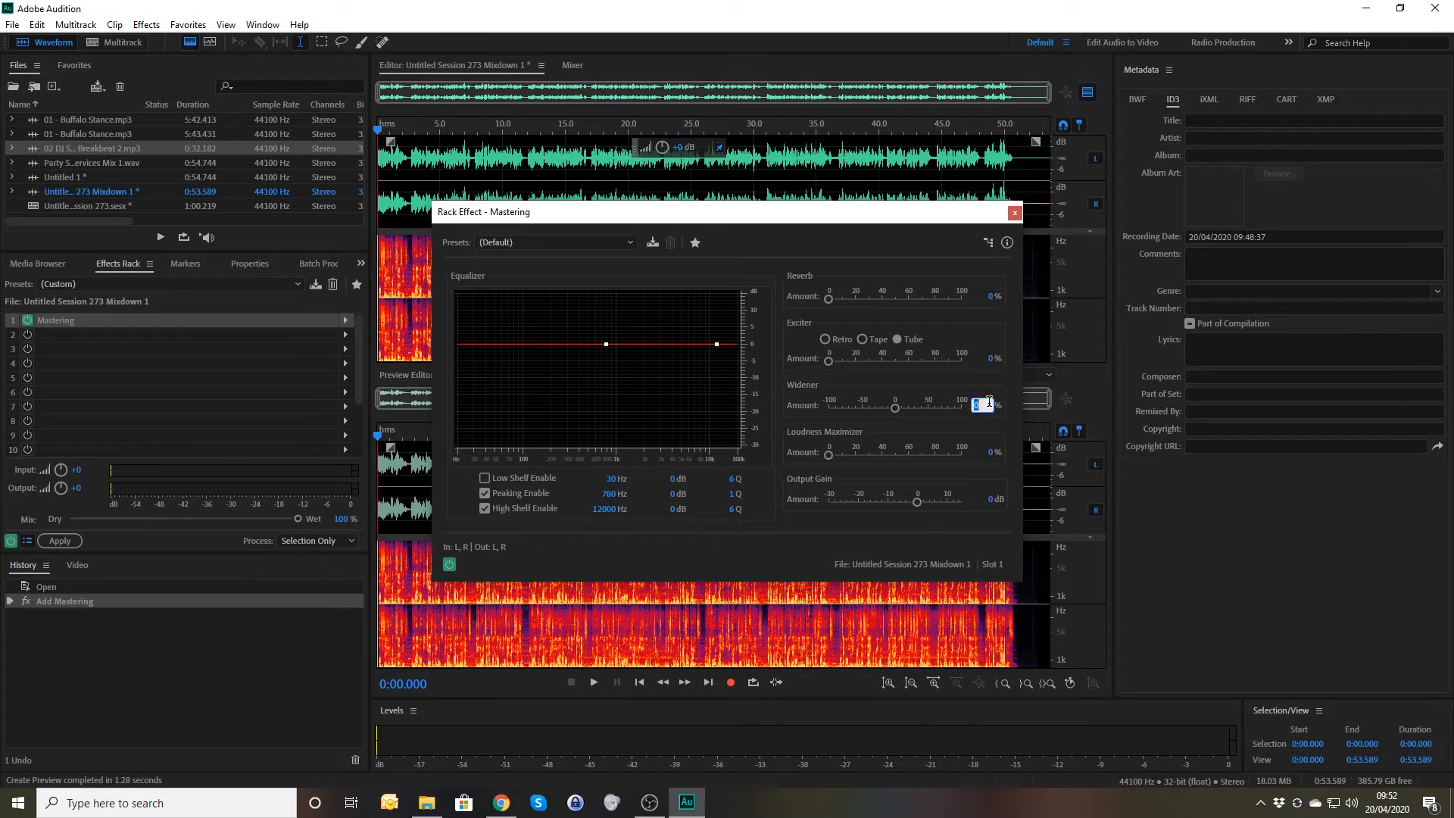
pyautogui.write('100')
pyautogui.press('Tab')
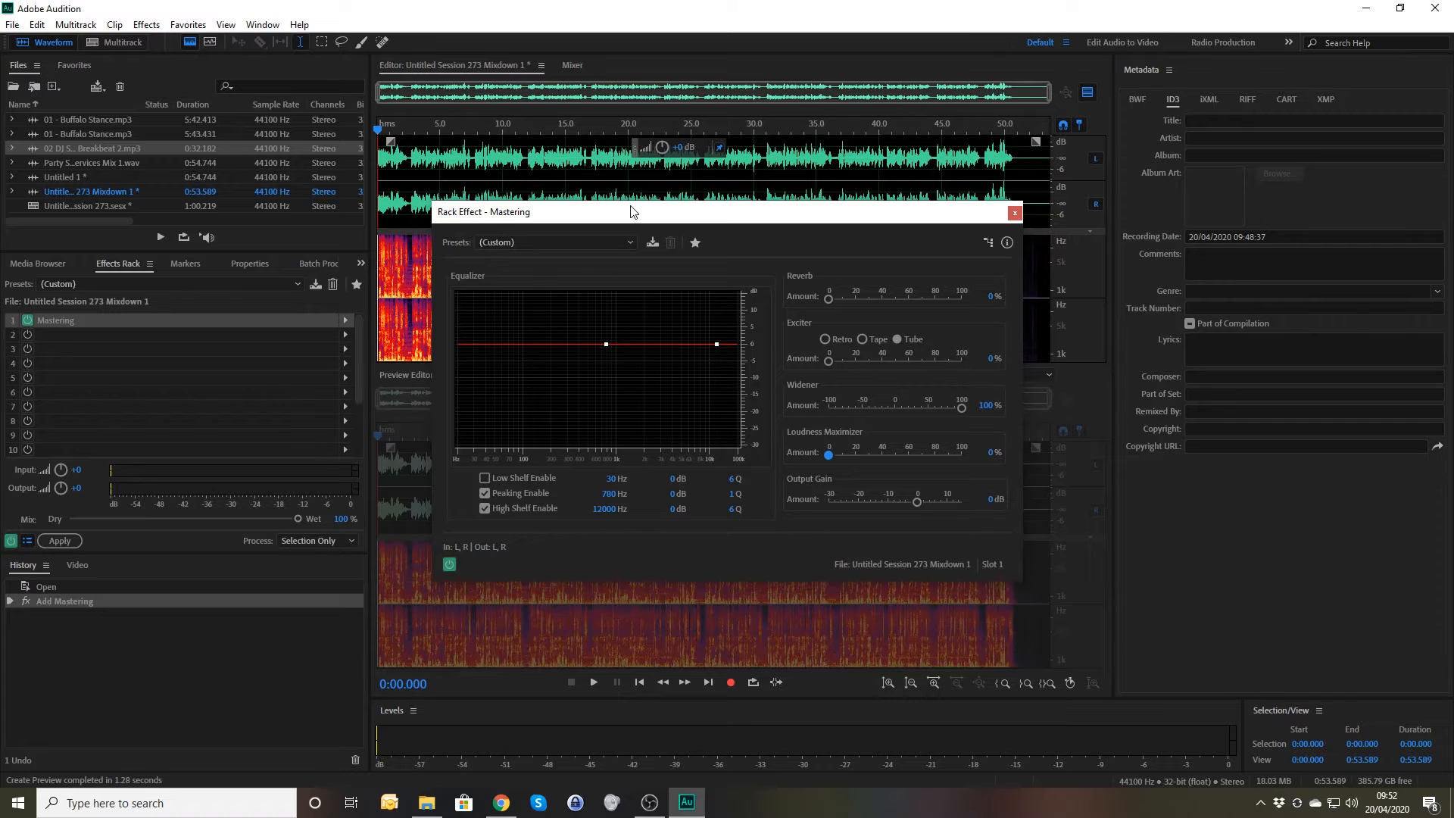
pyautogui.press('space')
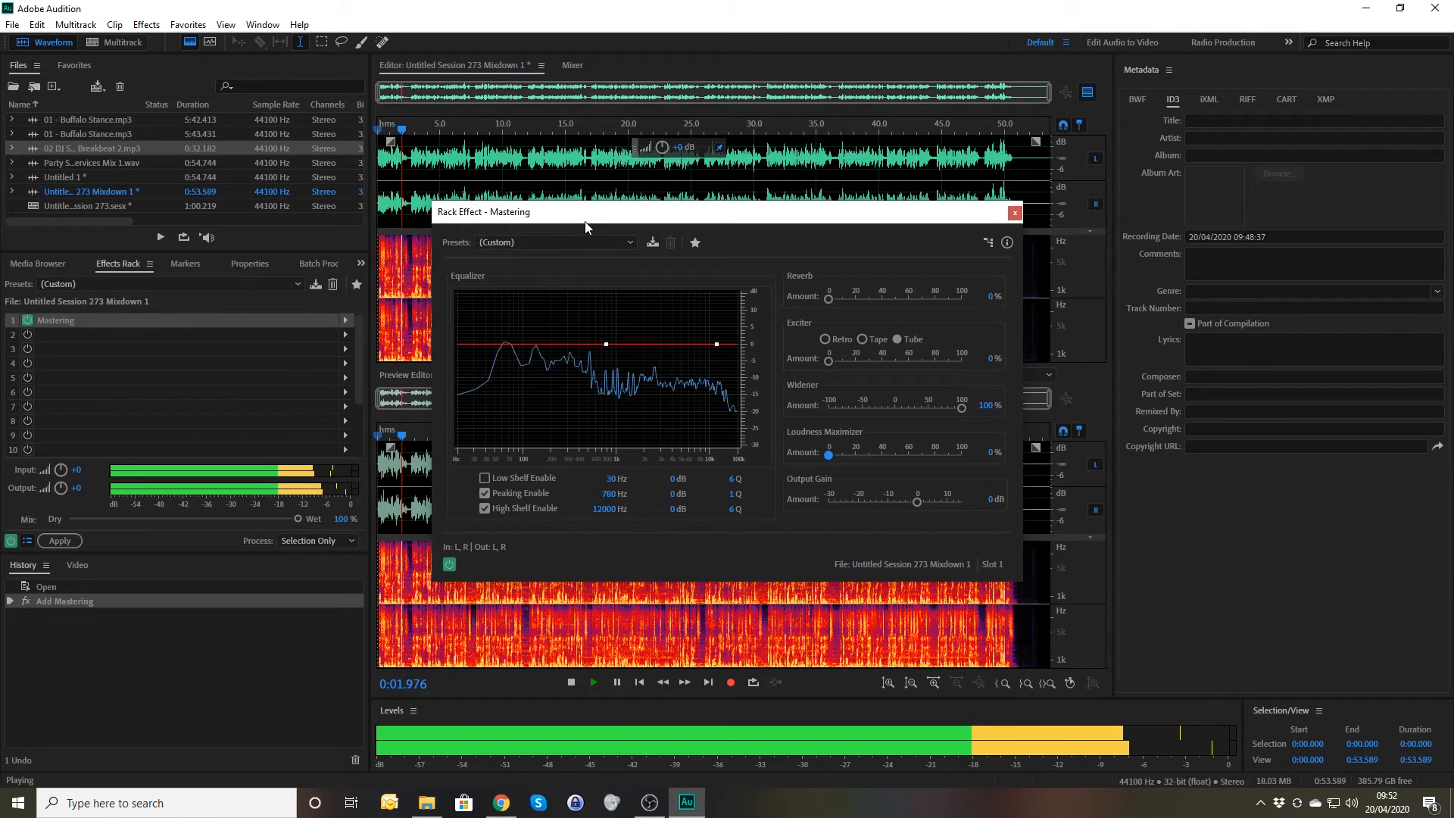
pyautogui.moveTo(584, 221); pyautogui.dragTo(919, 98)
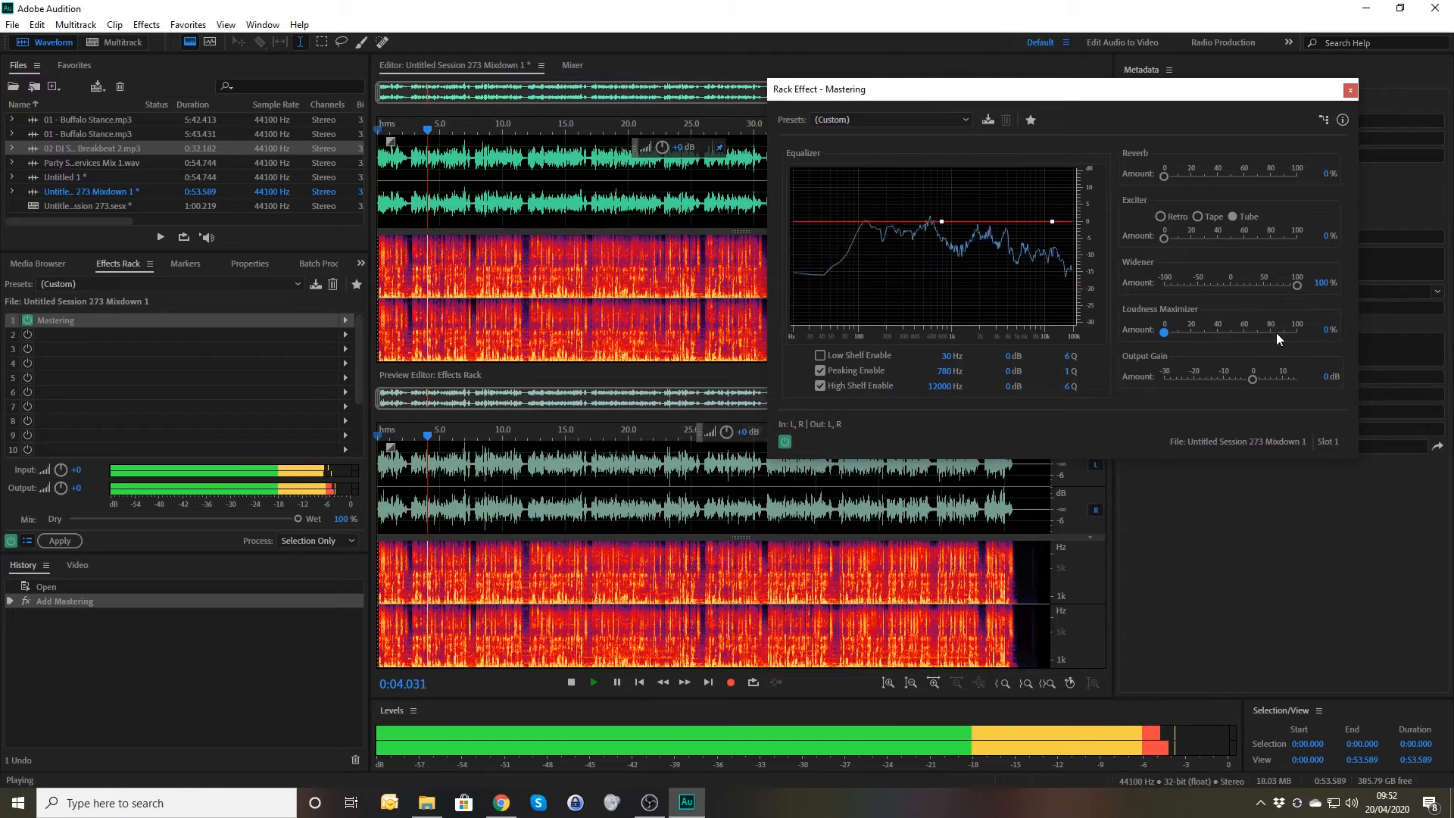
pyautogui.press('space')
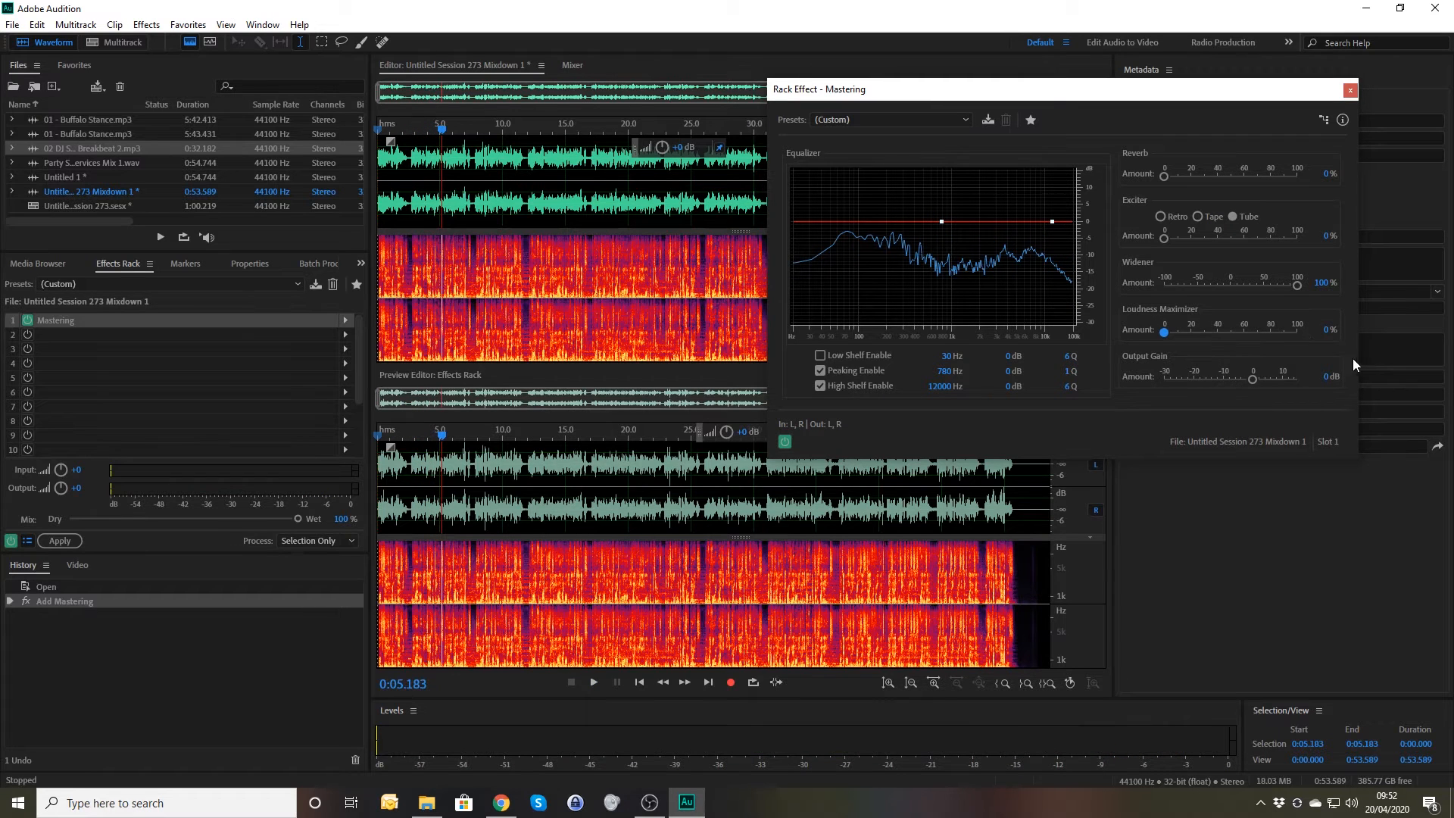
# Step: Set the mixdown's Loudness Maximizer amount to 20% and return the playhead to the start
pyautogui.click(1326, 329)
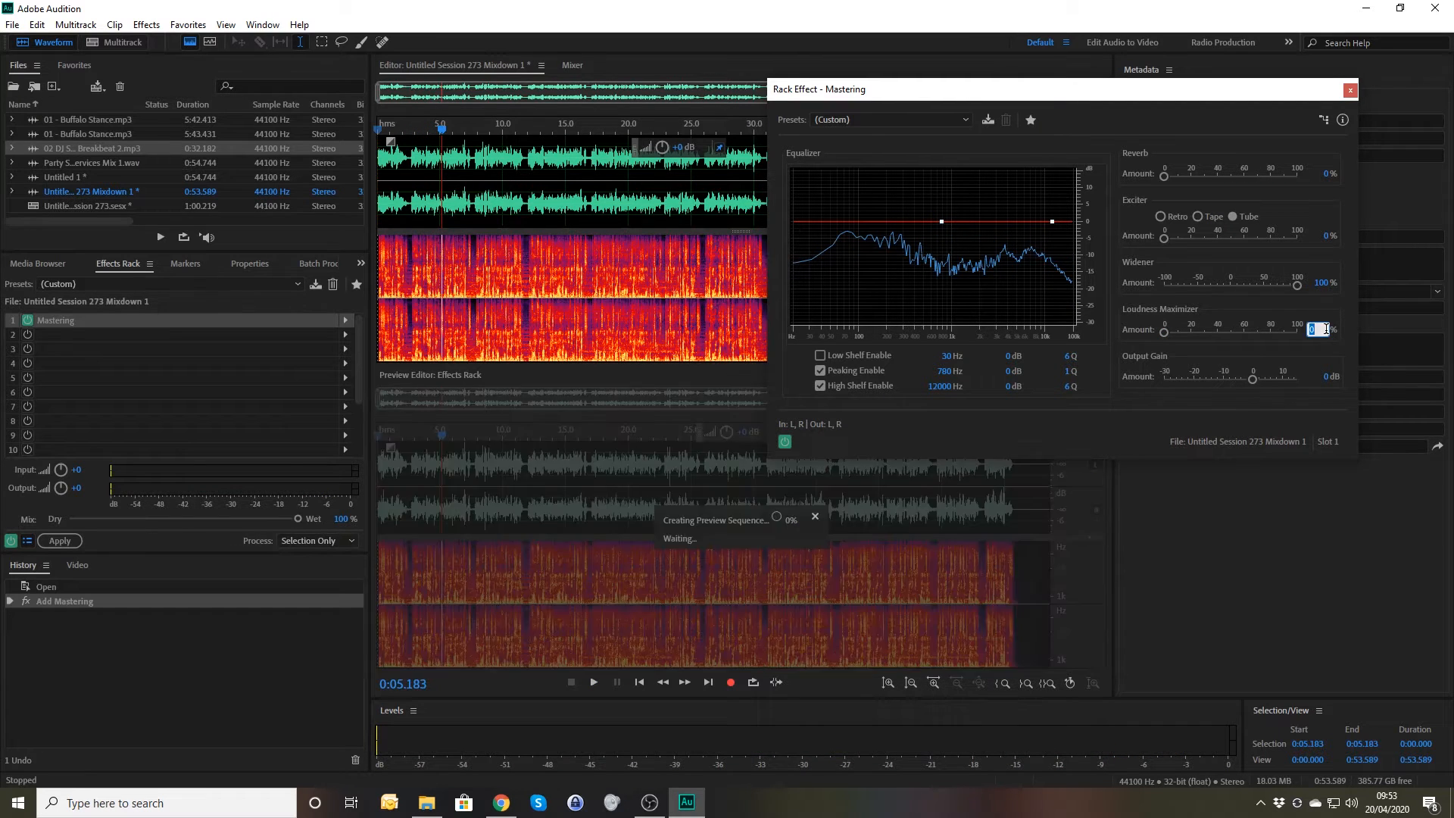
pyautogui.write('20')
pyautogui.press('Return')
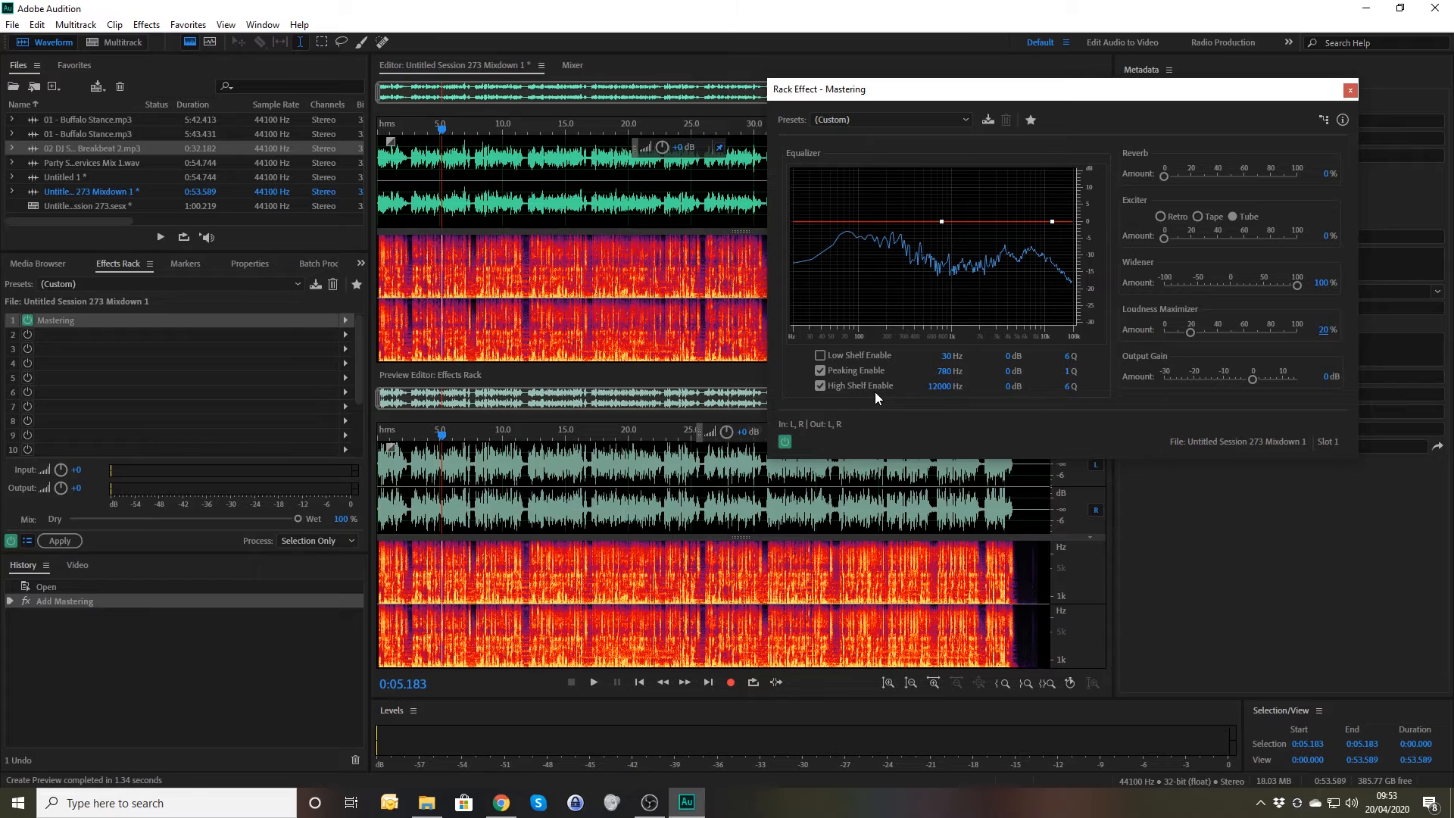
pyautogui.press('Home')
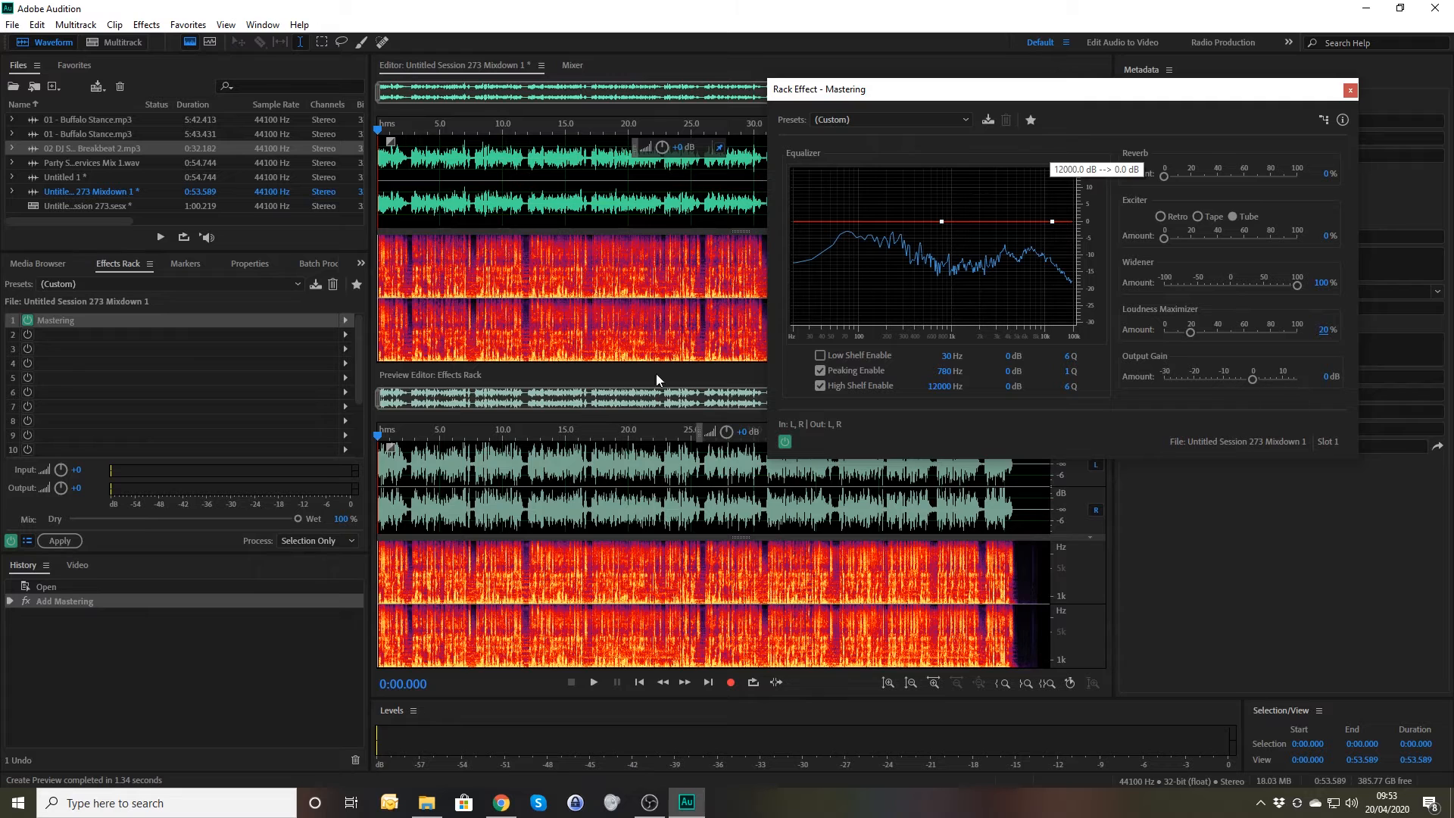
# Step: Switch back to the multitrack session and review the Mastering effect settings on Track 1
pyautogui.click(121, 42)
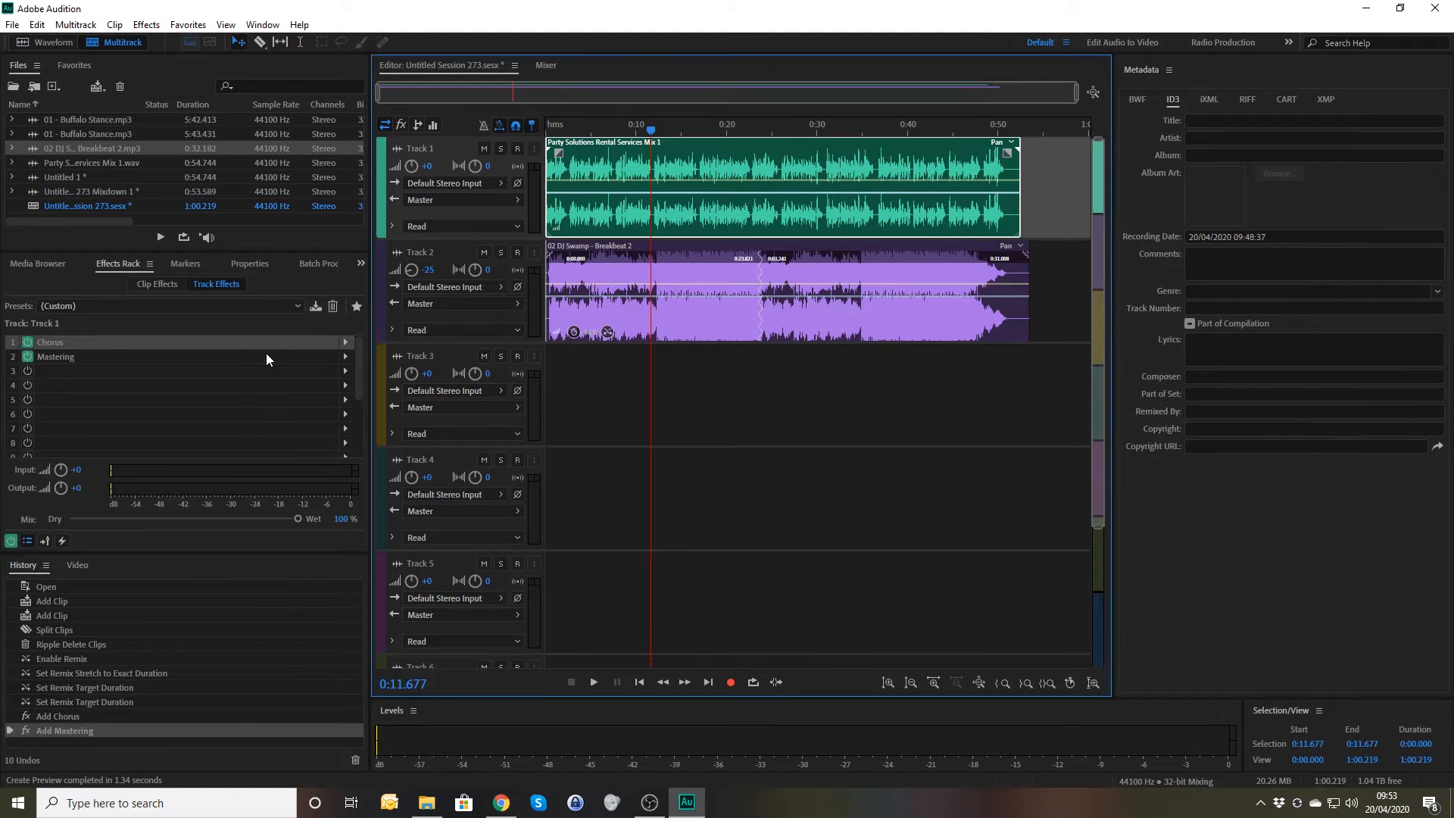
pyautogui.doubleClick(81, 356)
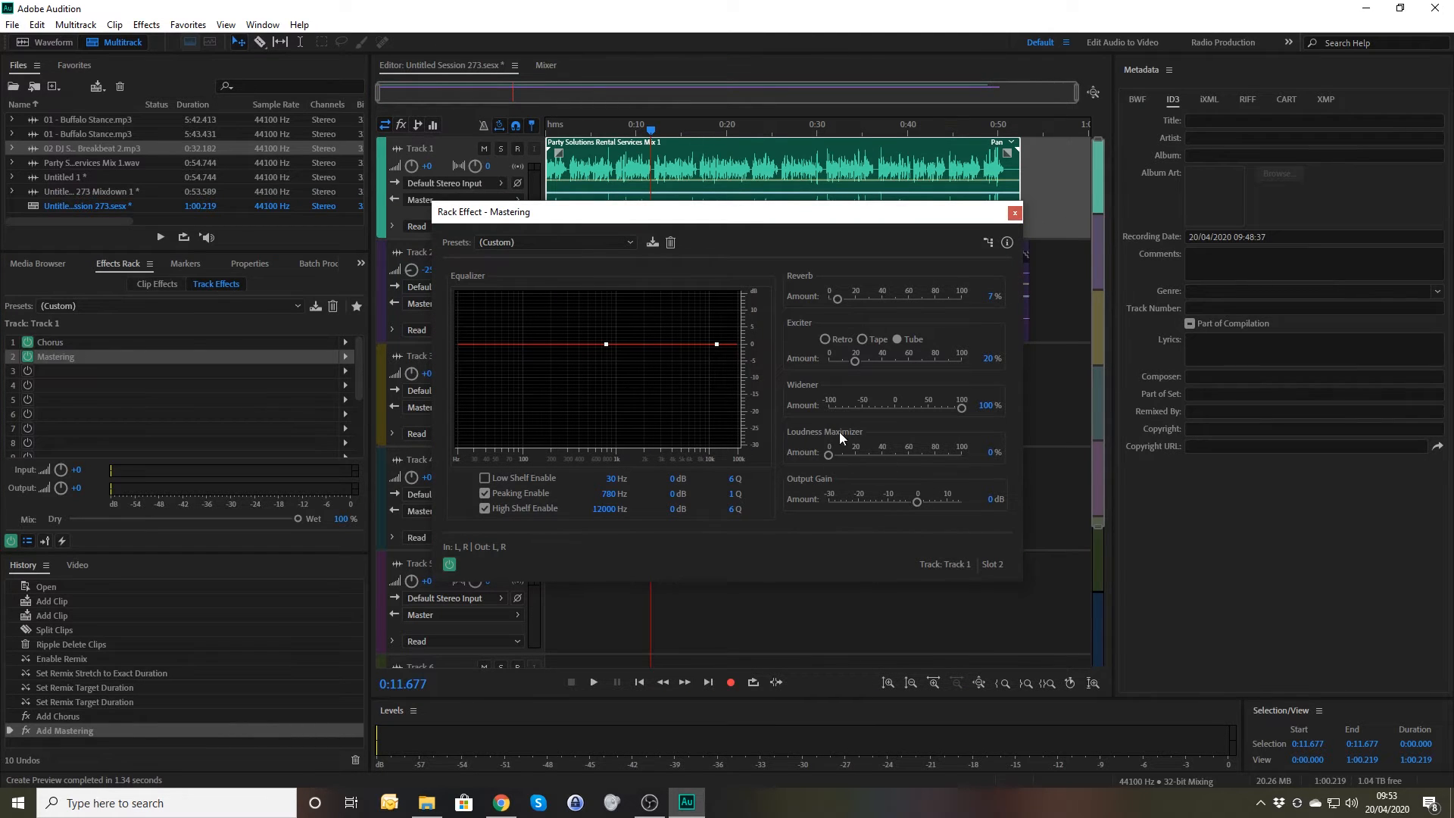
pyautogui.click(1015, 213)
# Step: Create a second mixdown of the entire multitrack session as a new file
pyautogui.rightClick(898, 390)
pyautogui.moveTo(984, 581)
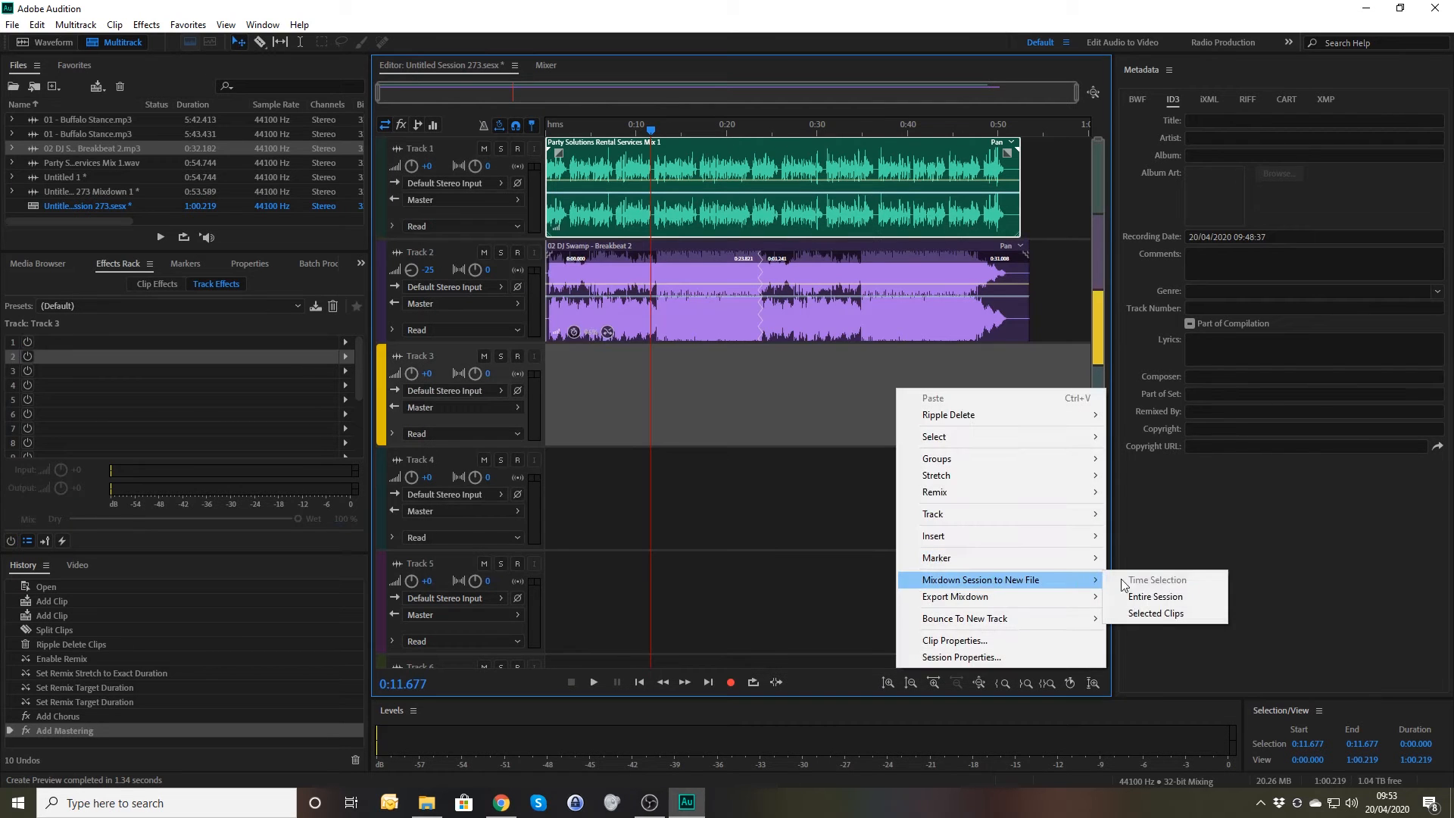
pyautogui.click(1192, 598)
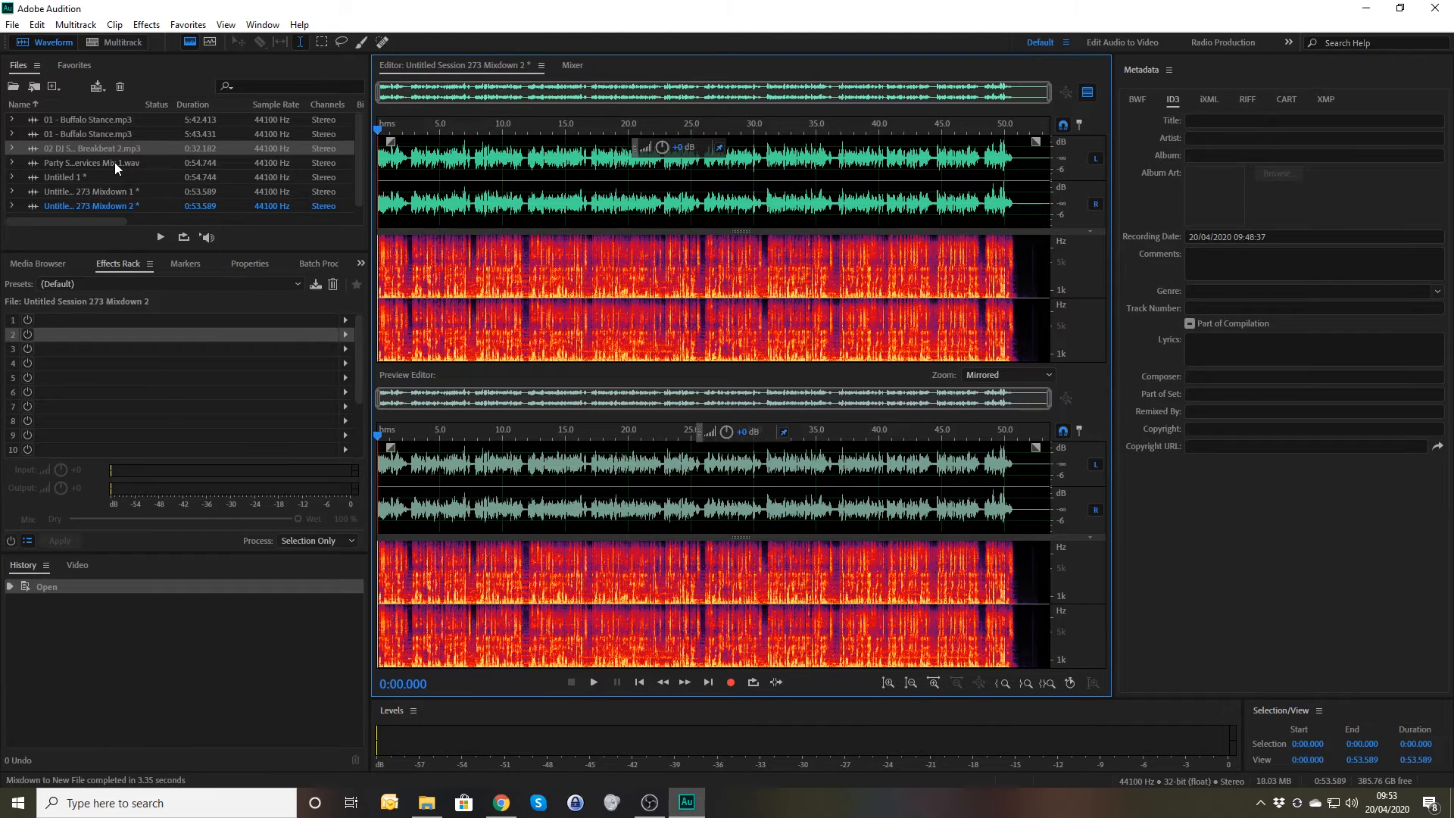
# Step: Open the original voice recording, Party Solutions Rental Services Mix 1.wav, in the waveform editor
pyautogui.doubleClick(116, 162)
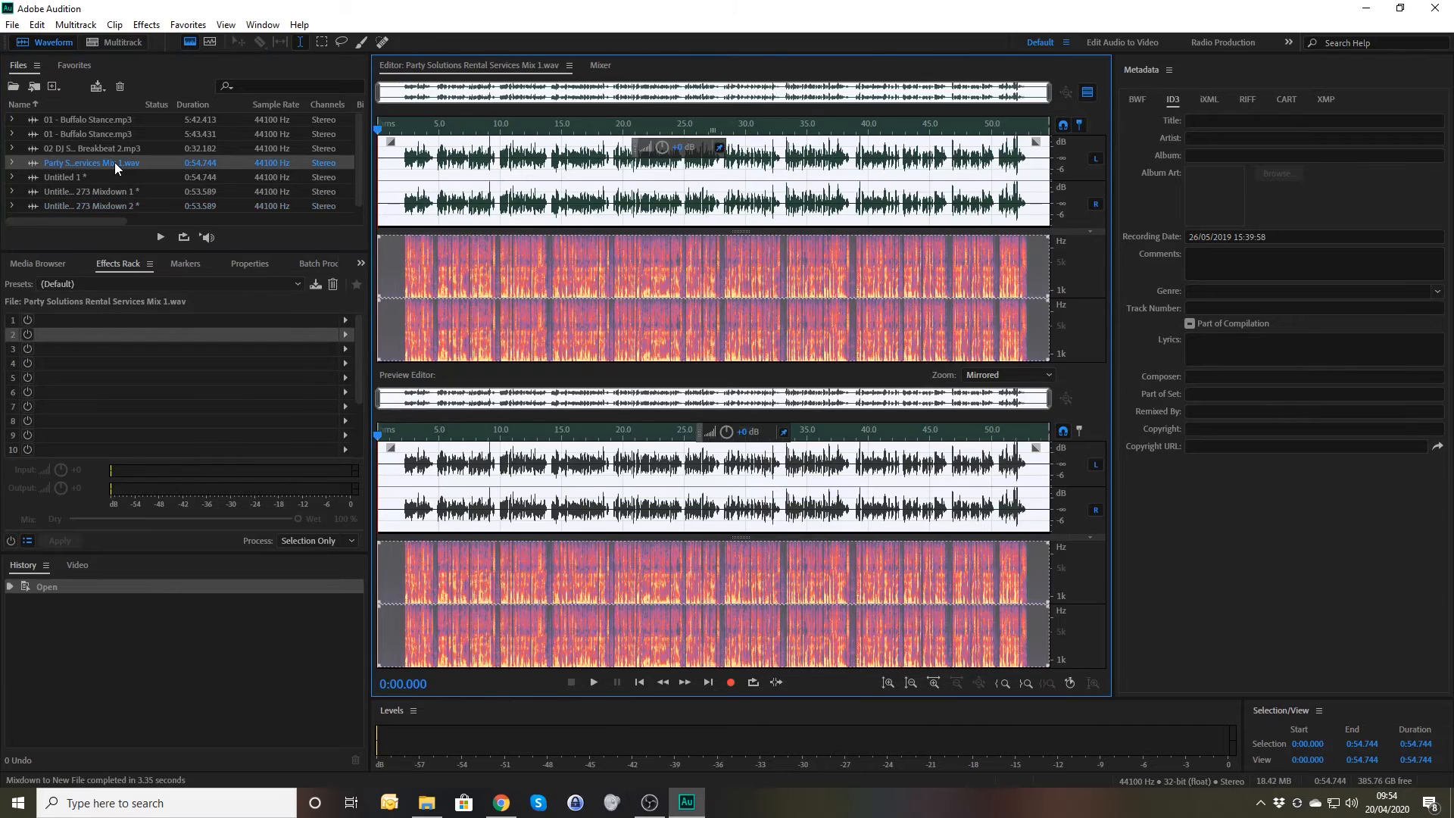
# Step: Apply the effects rack with the Mastering effect to Untitled Session 273 Mixdown 1 and play back the processed audio
pyautogui.doubleClick(103, 196)
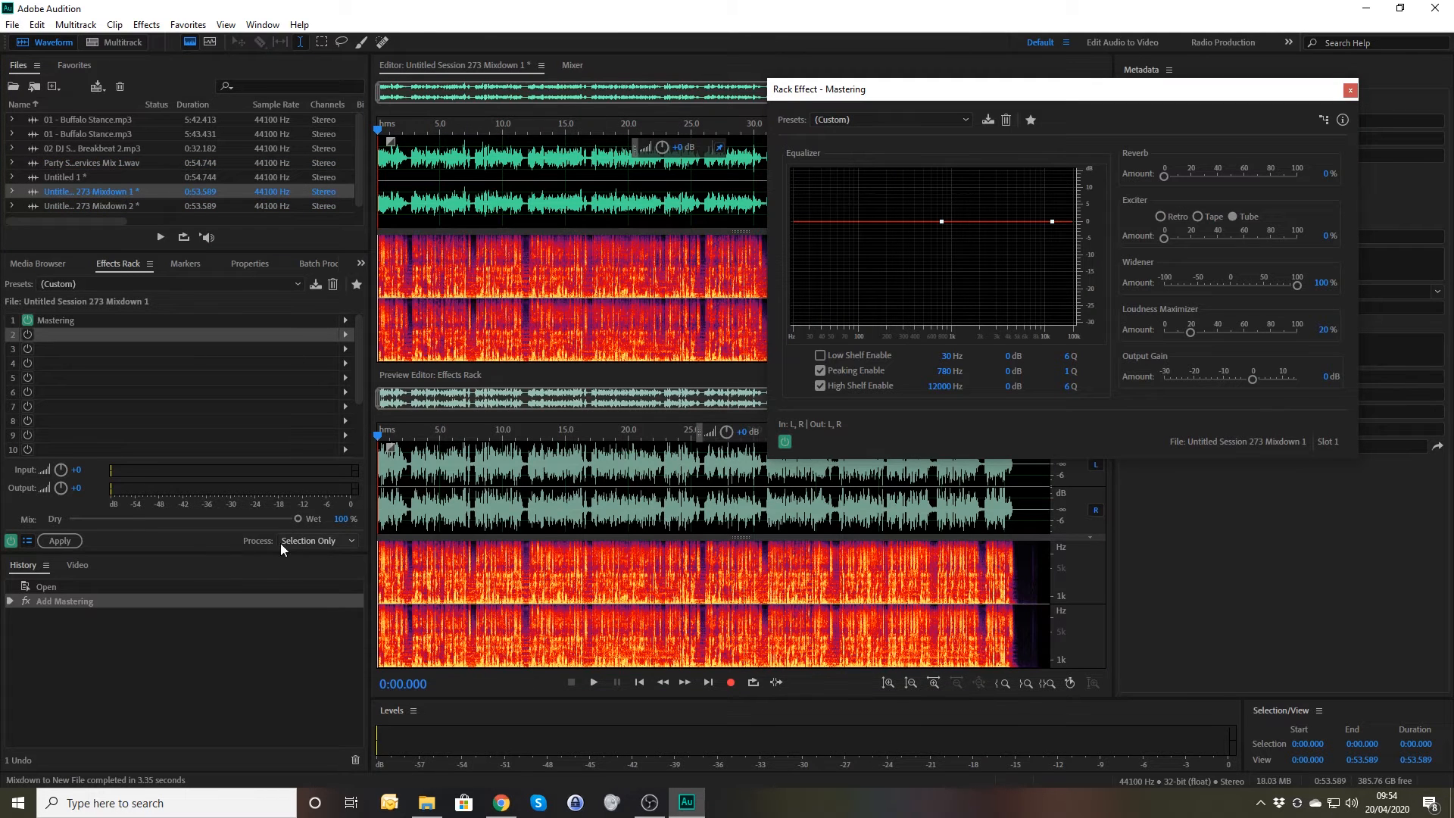
pyautogui.click(64, 540)
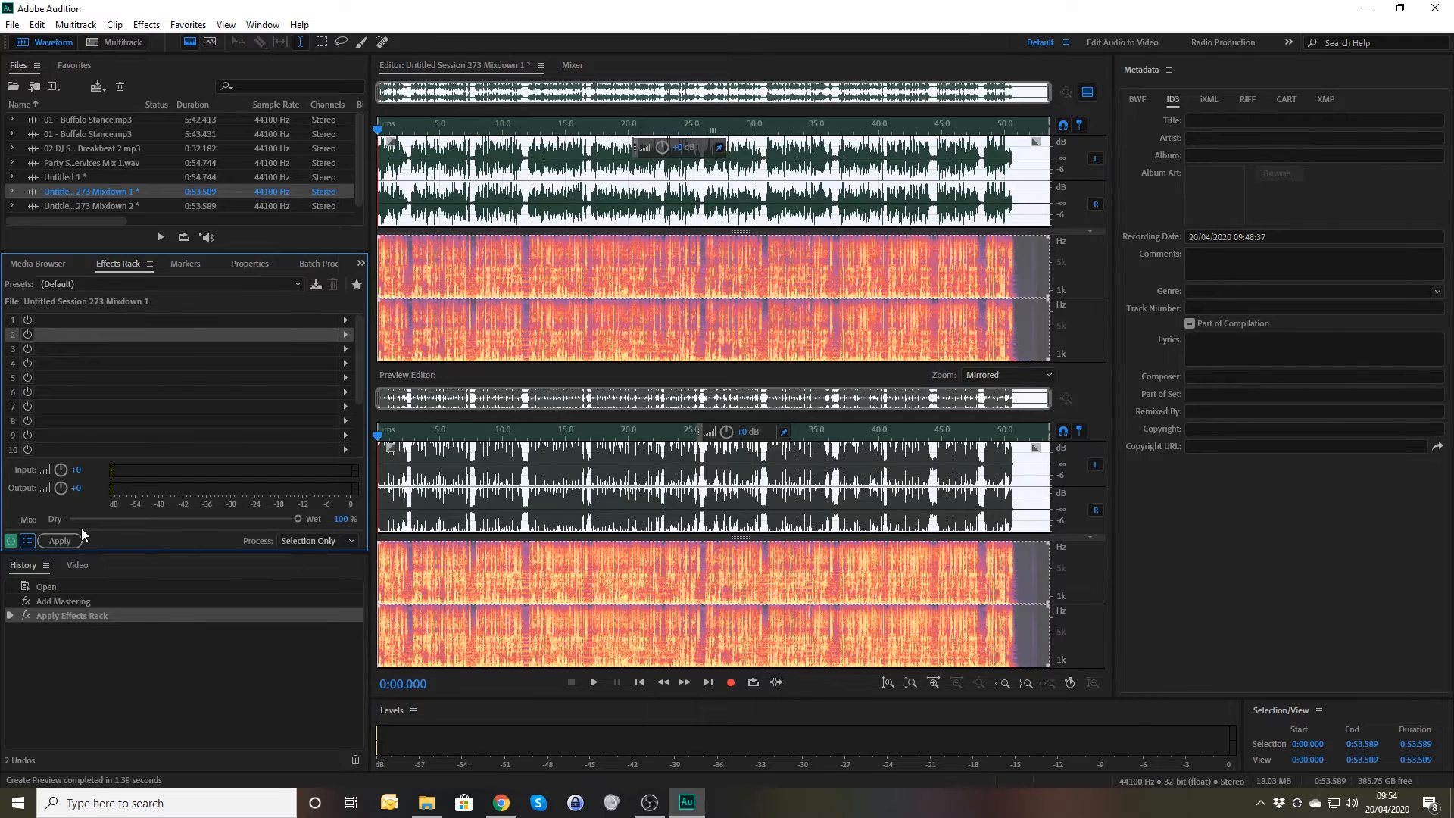
pyautogui.press('space')
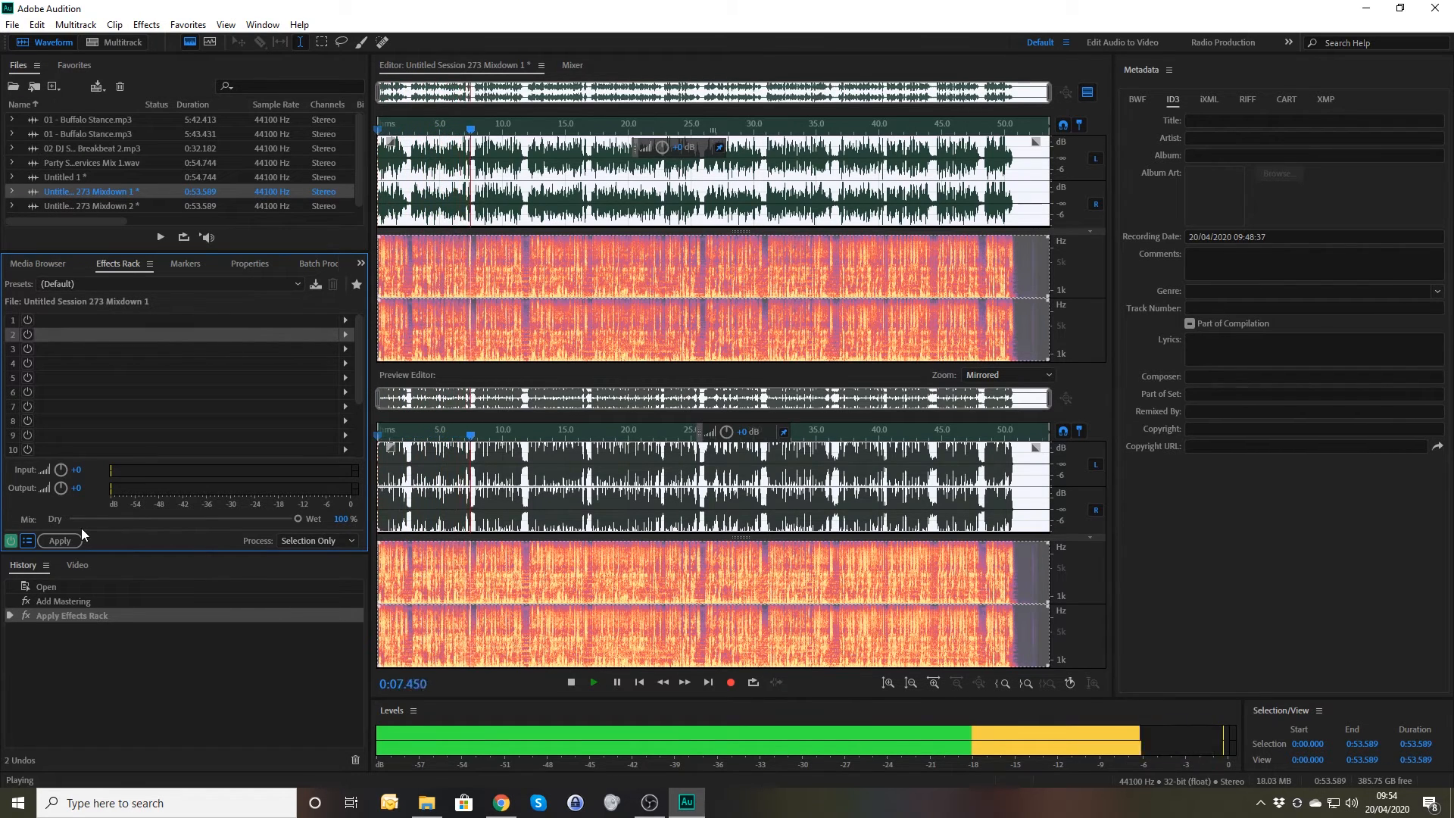
pyautogui.press('space')
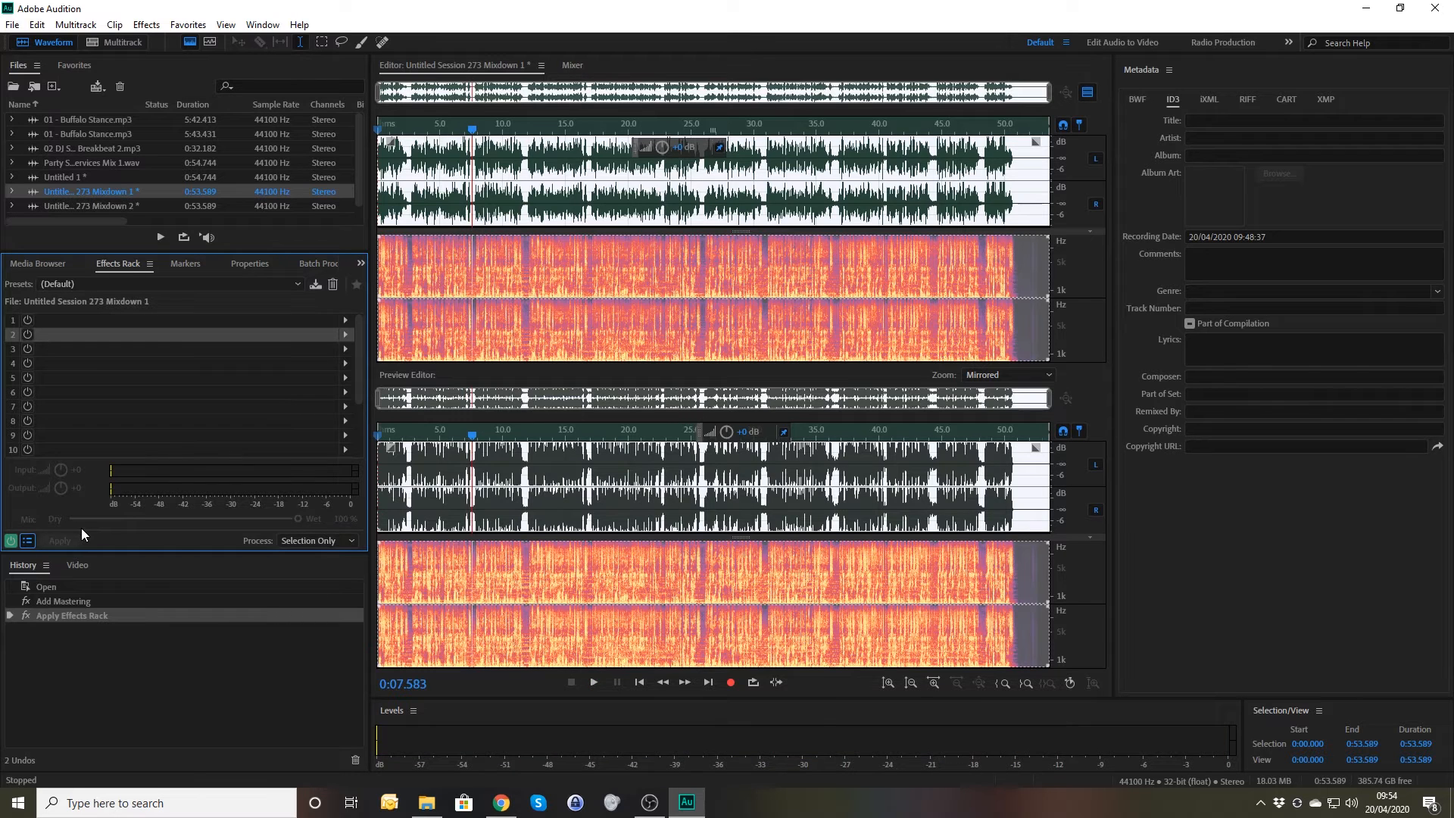
# Step: Open Untitled Session 273 Mixdown 2 and play its first few seconds from the start
pyautogui.doubleClick(102, 206)
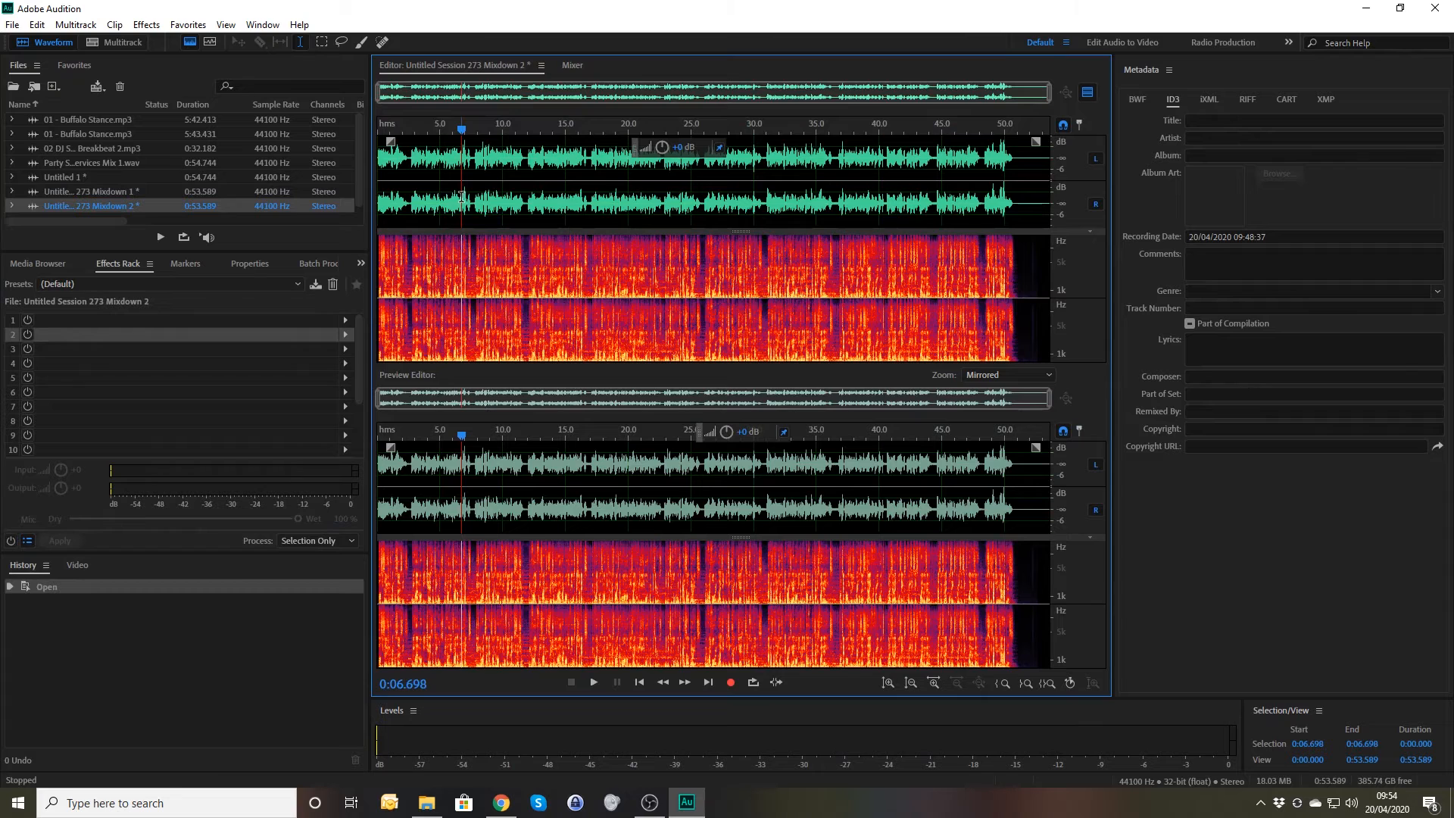
pyautogui.press('Home')
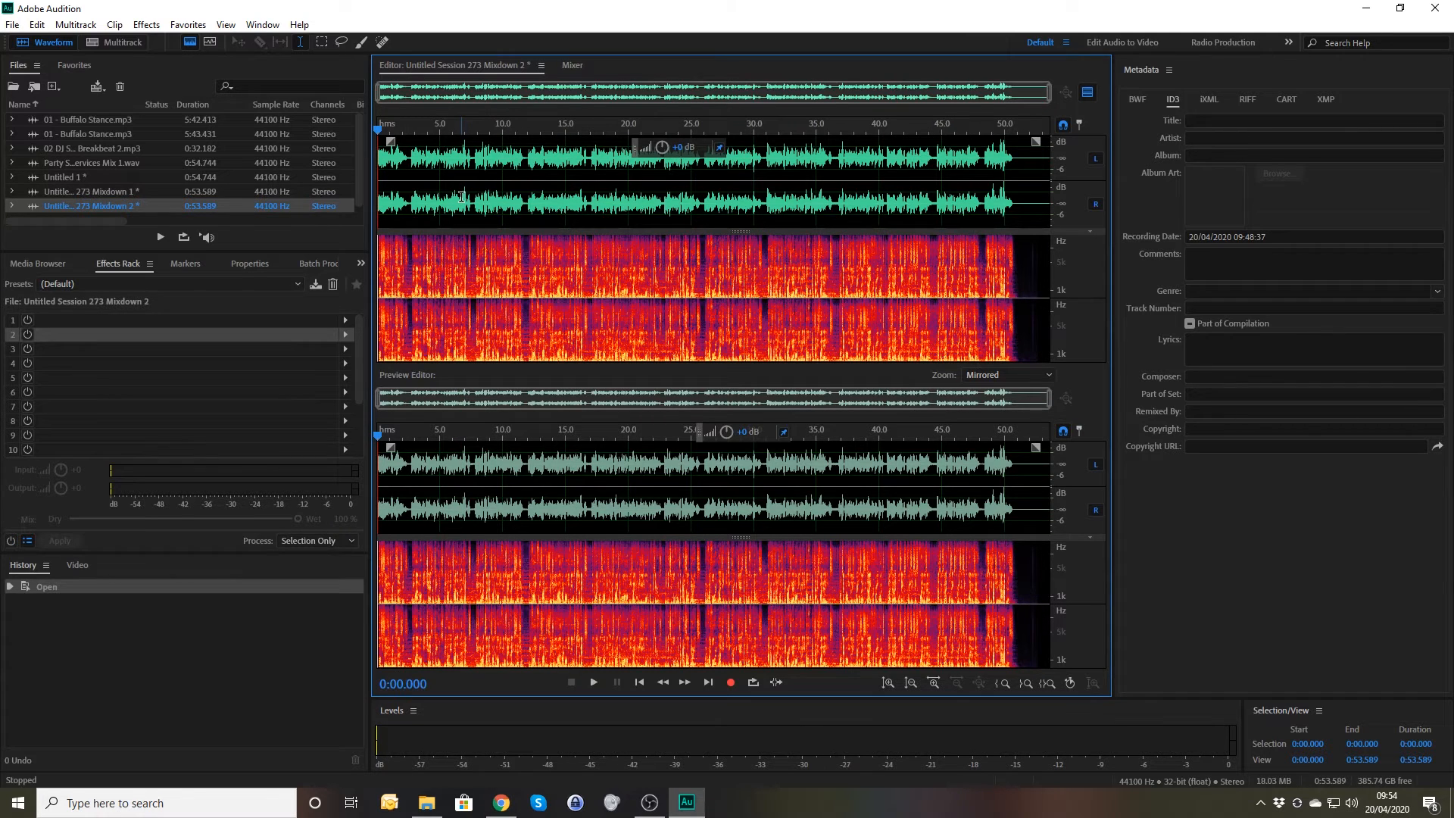
pyautogui.press('space')
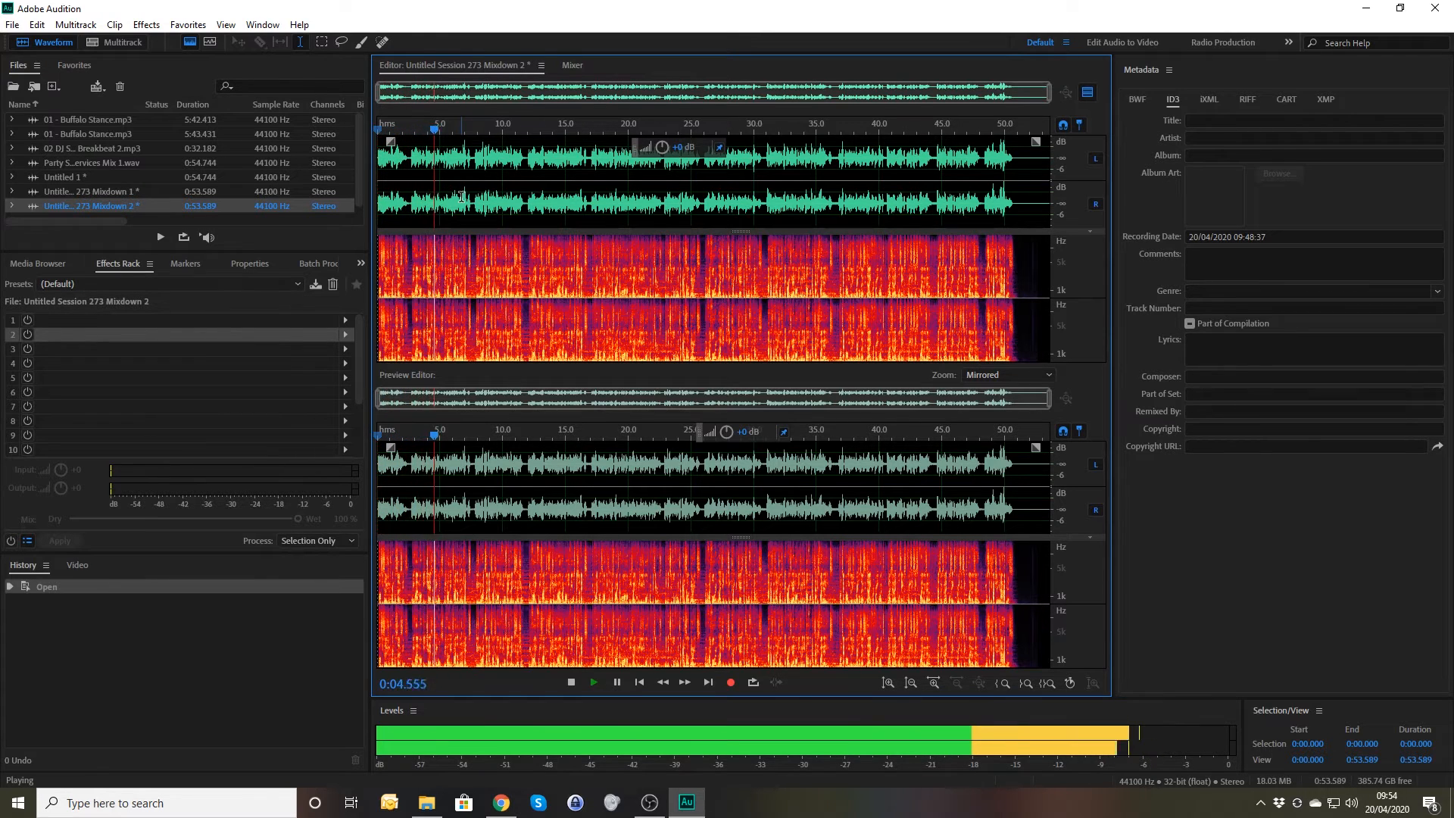
pyautogui.press('space')
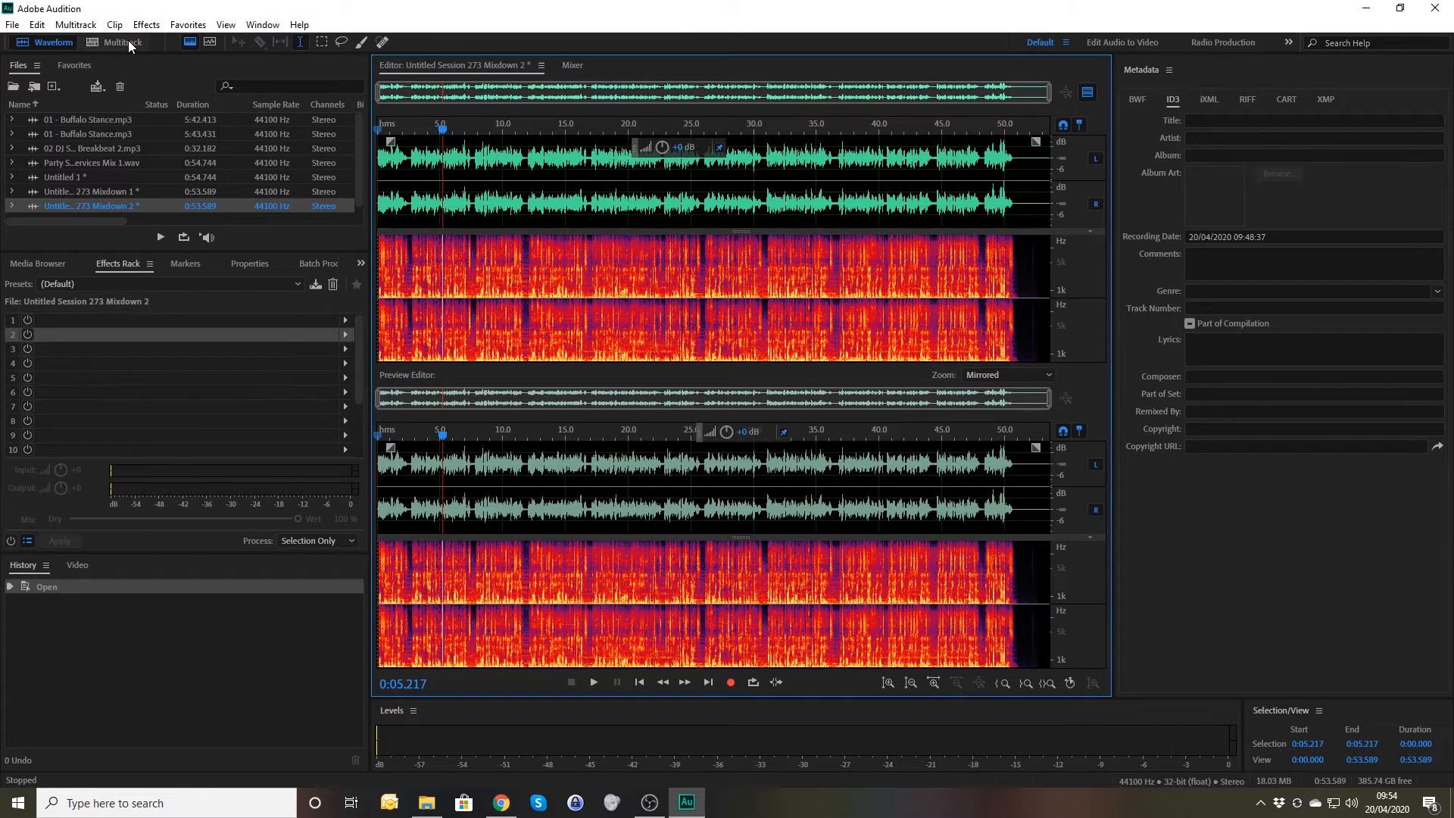
# Step: In the multitrack session, set the Loudness Maximizer amount of Track 1's Mastering effect to 20%
pyautogui.click(121, 43)
pyautogui.click(583, 181)
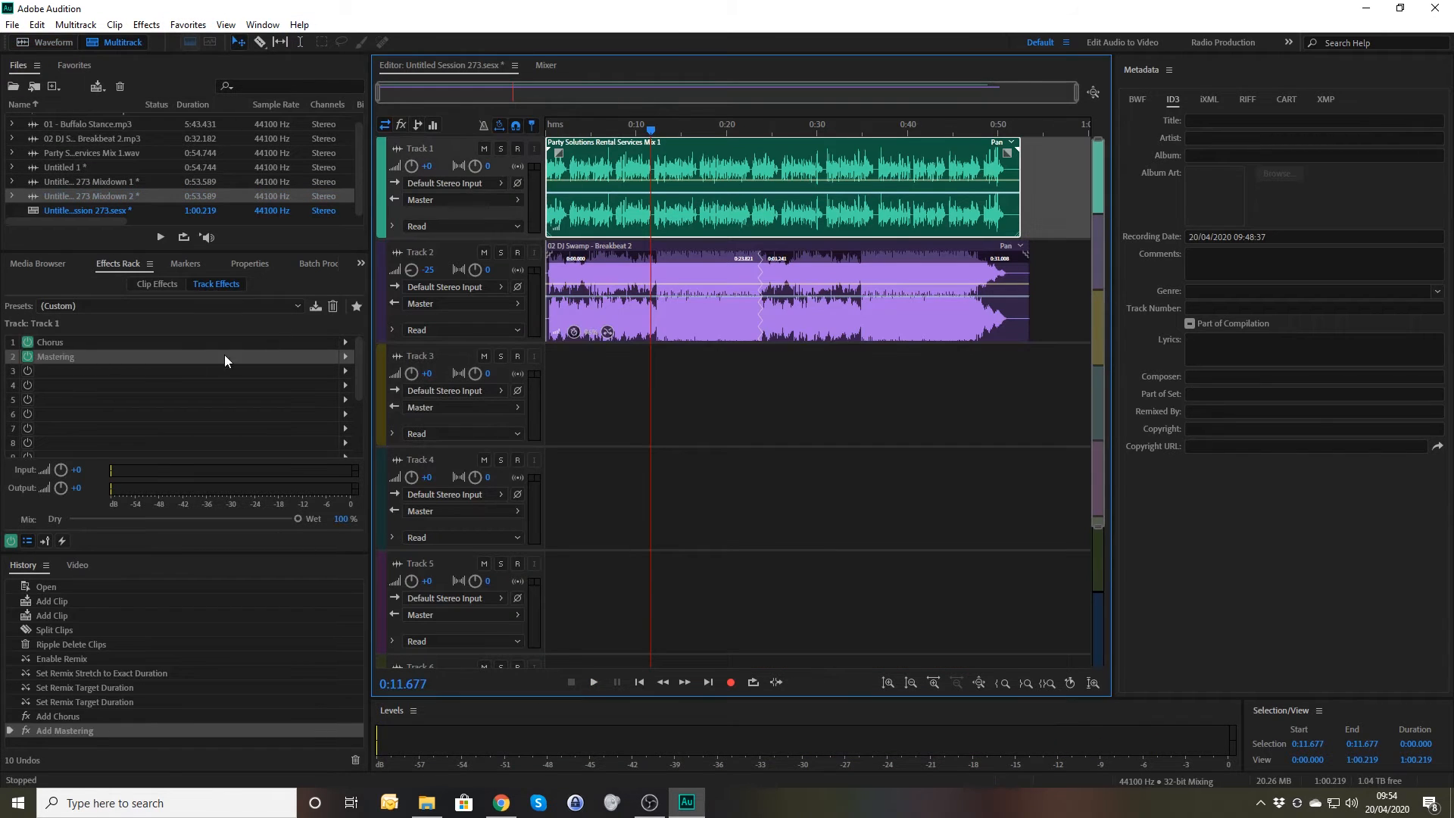
pyautogui.click(148, 360)
pyautogui.doubleClick(148, 359)
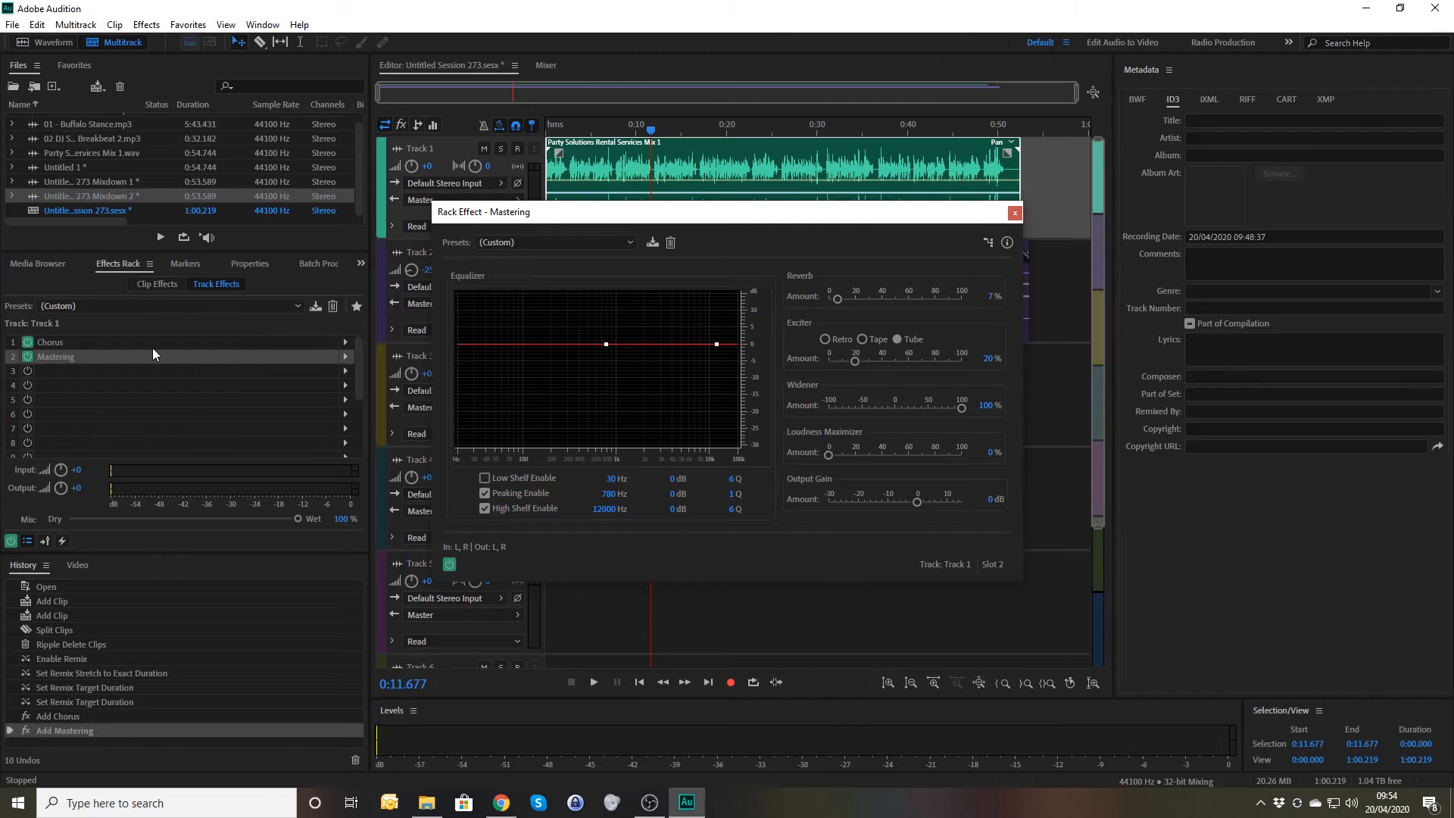
pyautogui.click(987, 452)
pyautogui.write('20')
pyautogui.press('Return')
pyautogui.click(1015, 215)
# Step: Mix down the entire multitrack session to a new file and play its first few seconds
pyautogui.rightClick(922, 409)
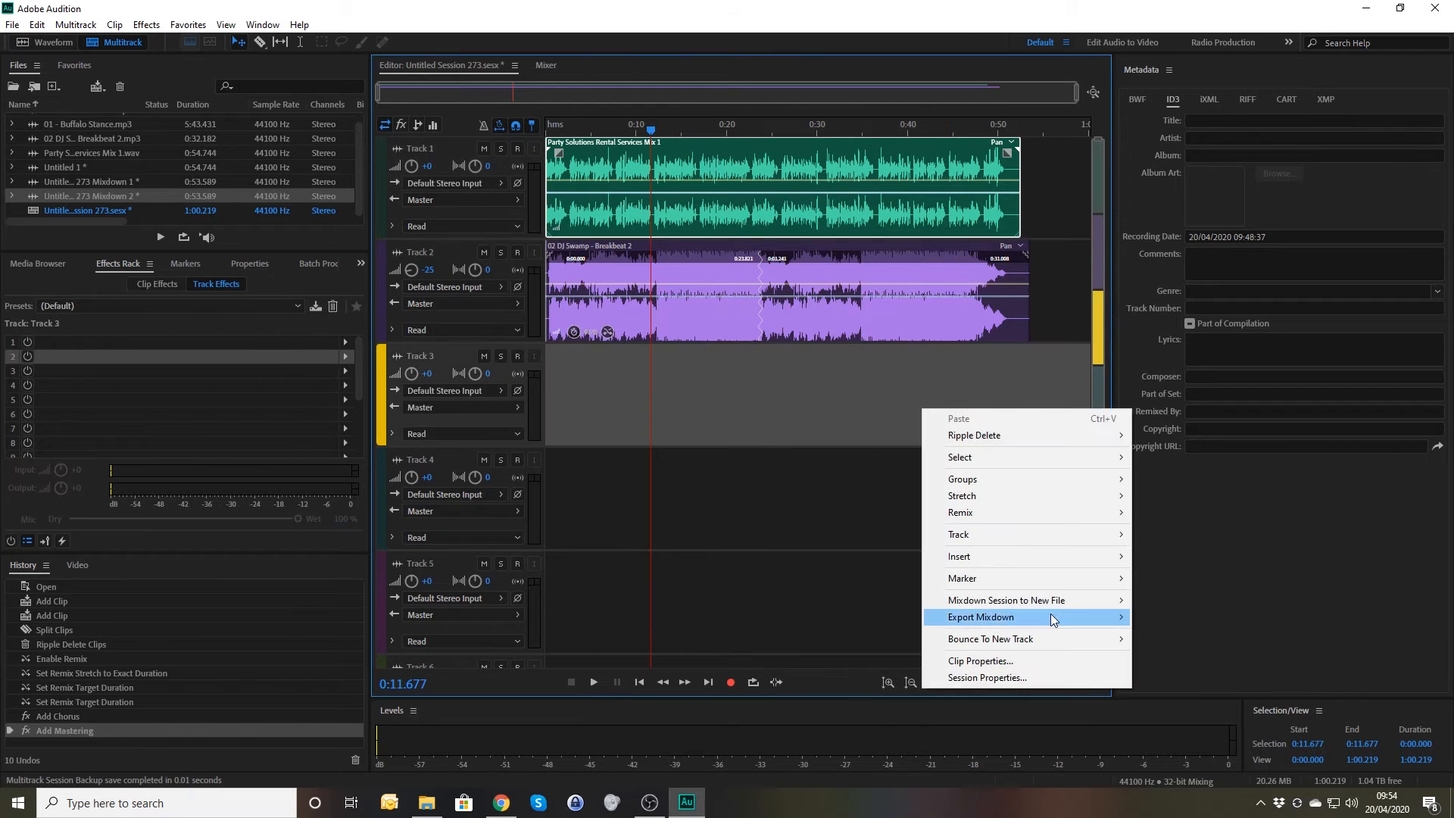
pyautogui.moveTo(1045, 602)
pyautogui.click(1176, 615)
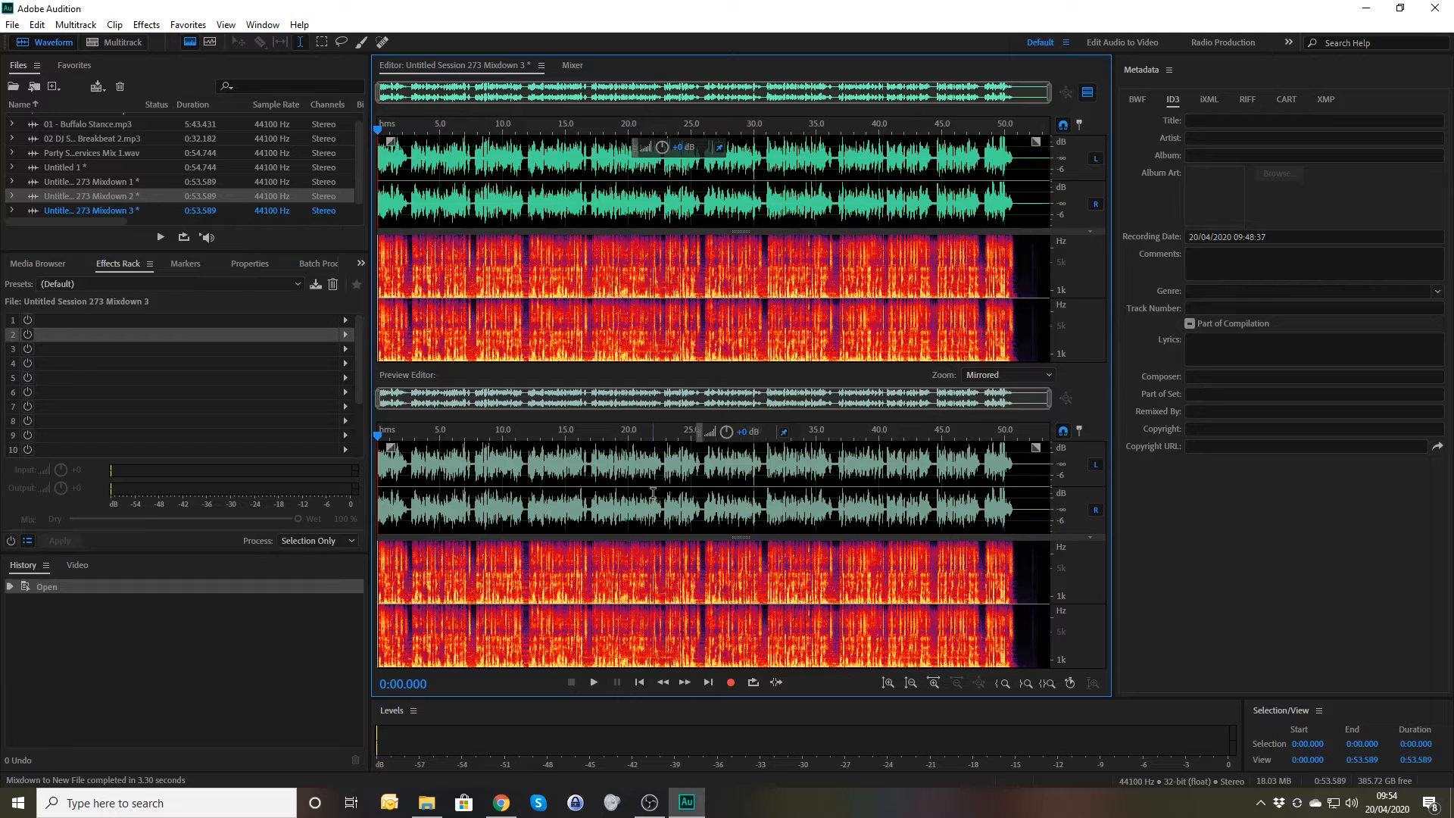
pyautogui.press('space')
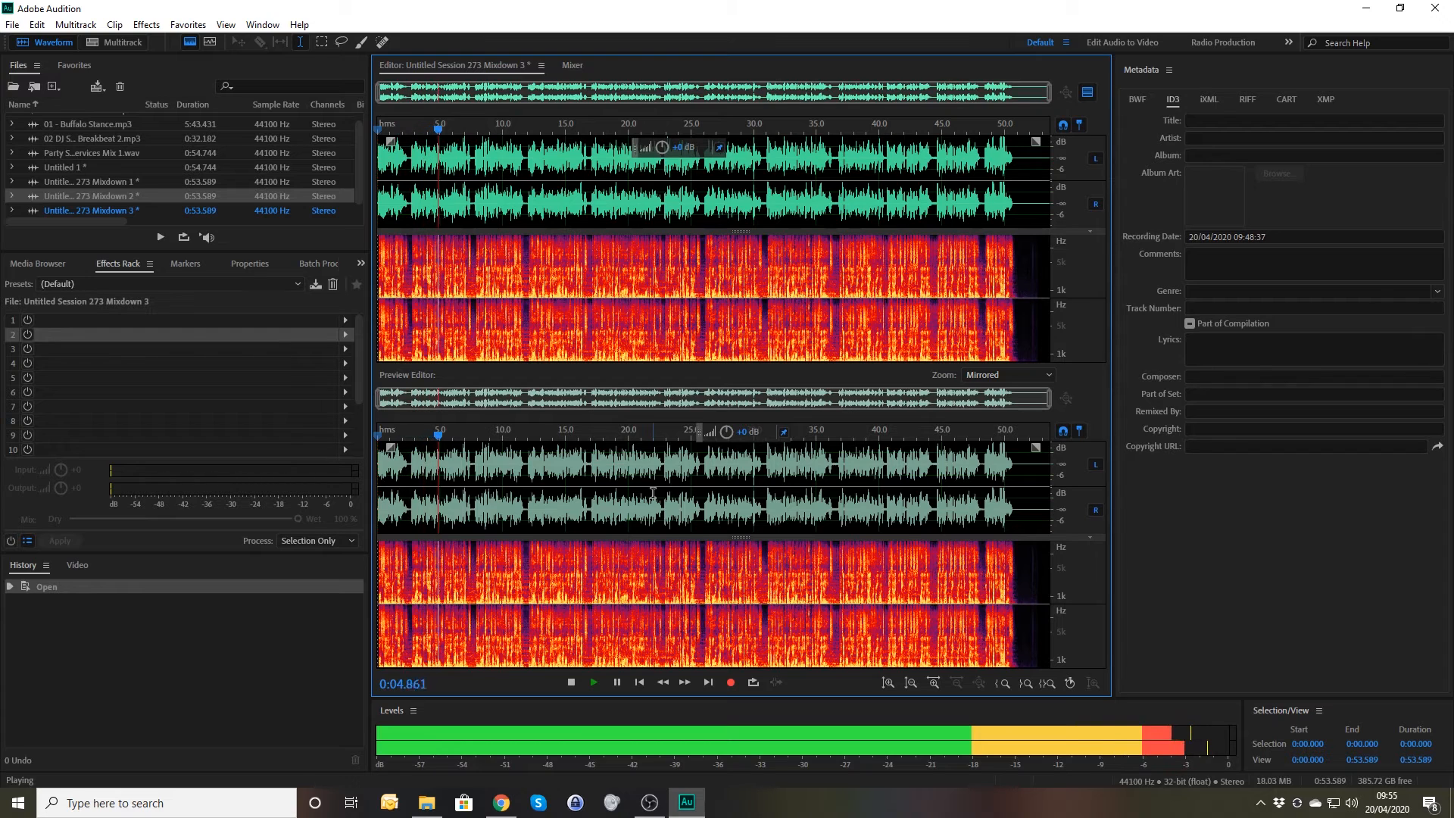
pyautogui.press('space')
# Step: Add a Mastering effect with the Default preset to the first effects slot of the new mixdown
pyautogui.click(345, 319)
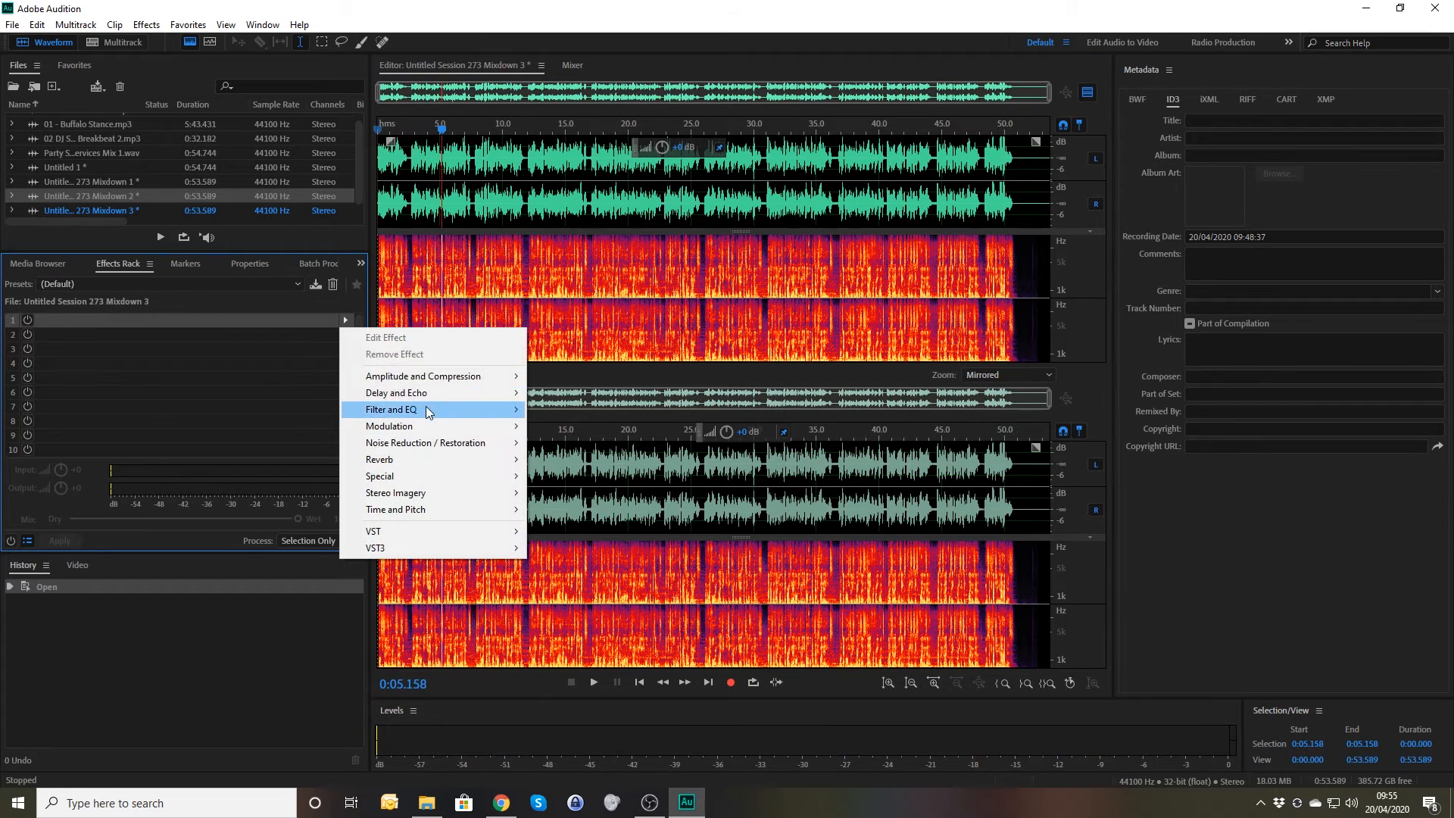
pyautogui.moveTo(439, 383)
pyautogui.moveTo(458, 485)
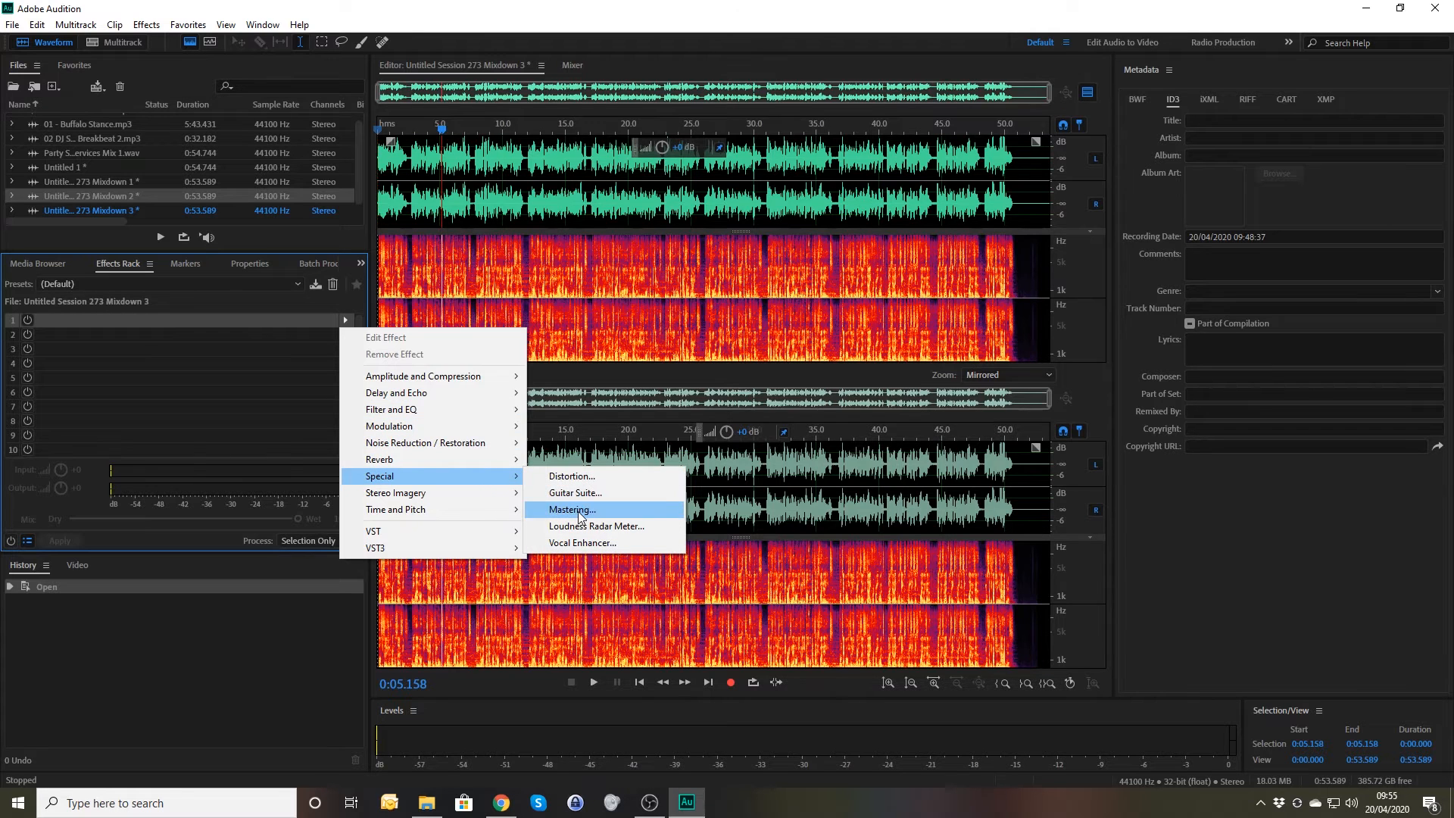
pyautogui.click(560, 509)
pyautogui.click(583, 242)
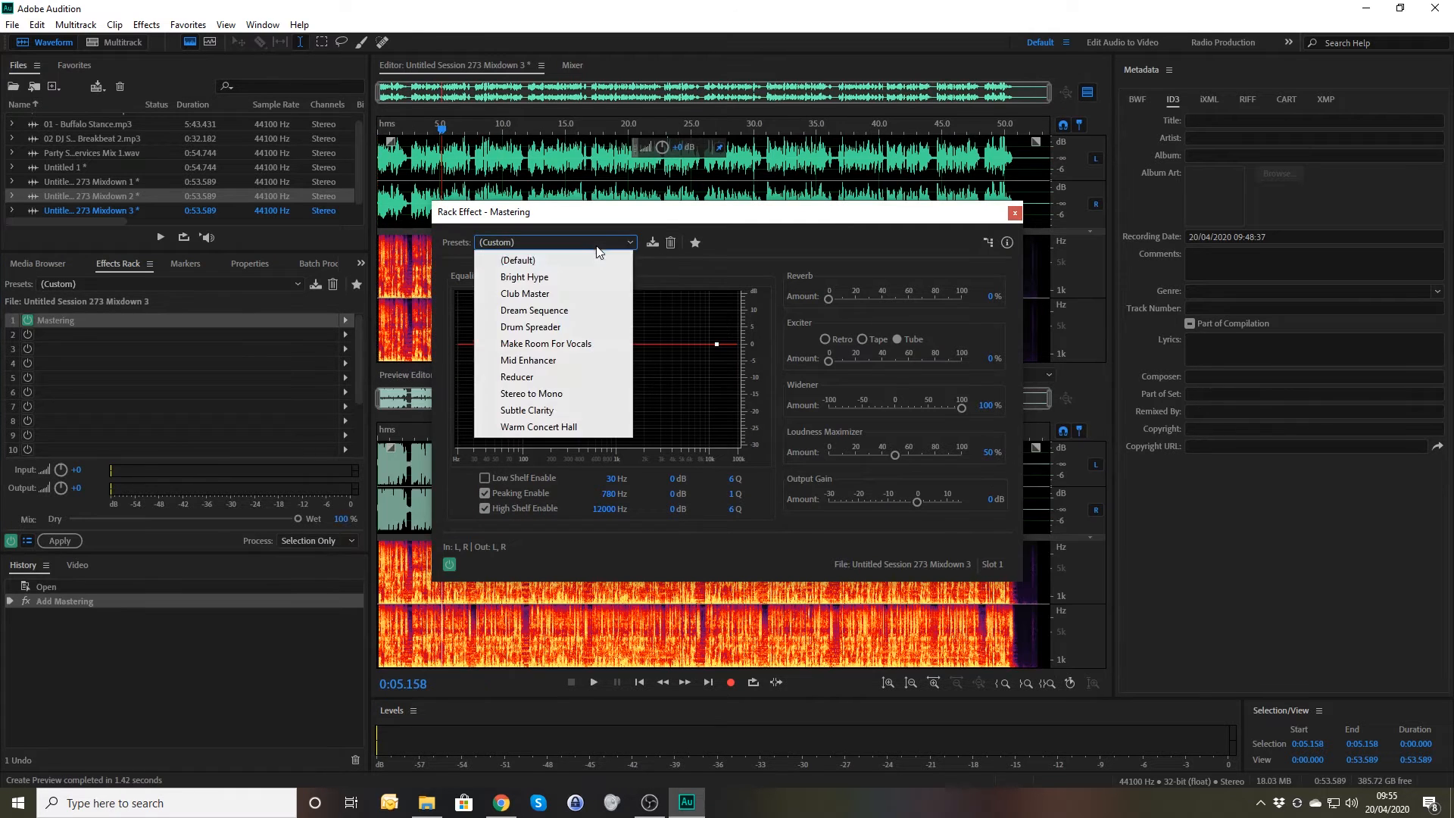
pyautogui.click(589, 265)
# Step: Set the Mastering effect's Loudness Maximizer to 20% and Widener to 100%, and apply the effects rack to the file
pyautogui.click(982, 453)
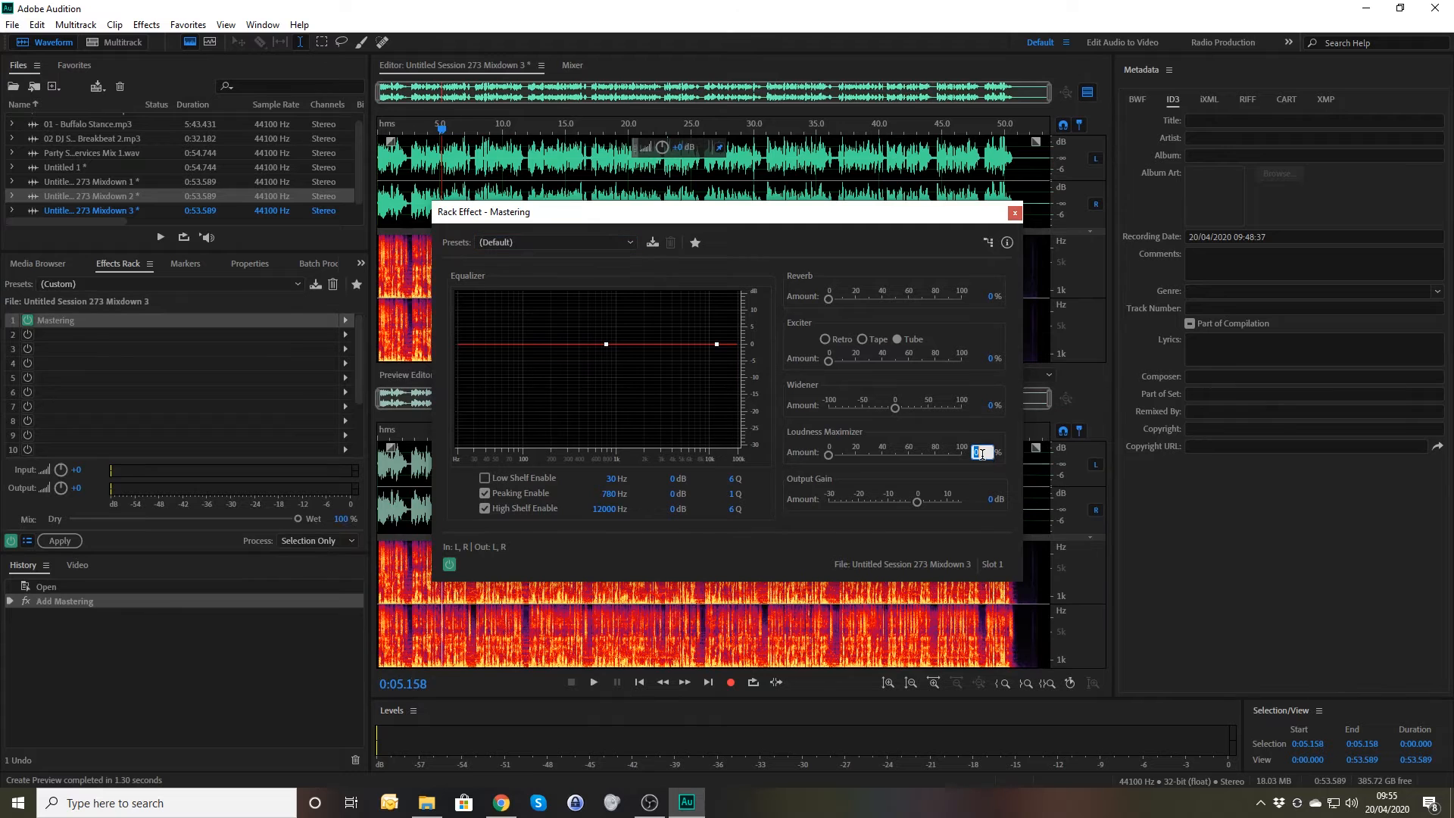
pyautogui.write('2')
pyautogui.click(989, 405)
pyautogui.write('100')
pyautogui.press('Return')
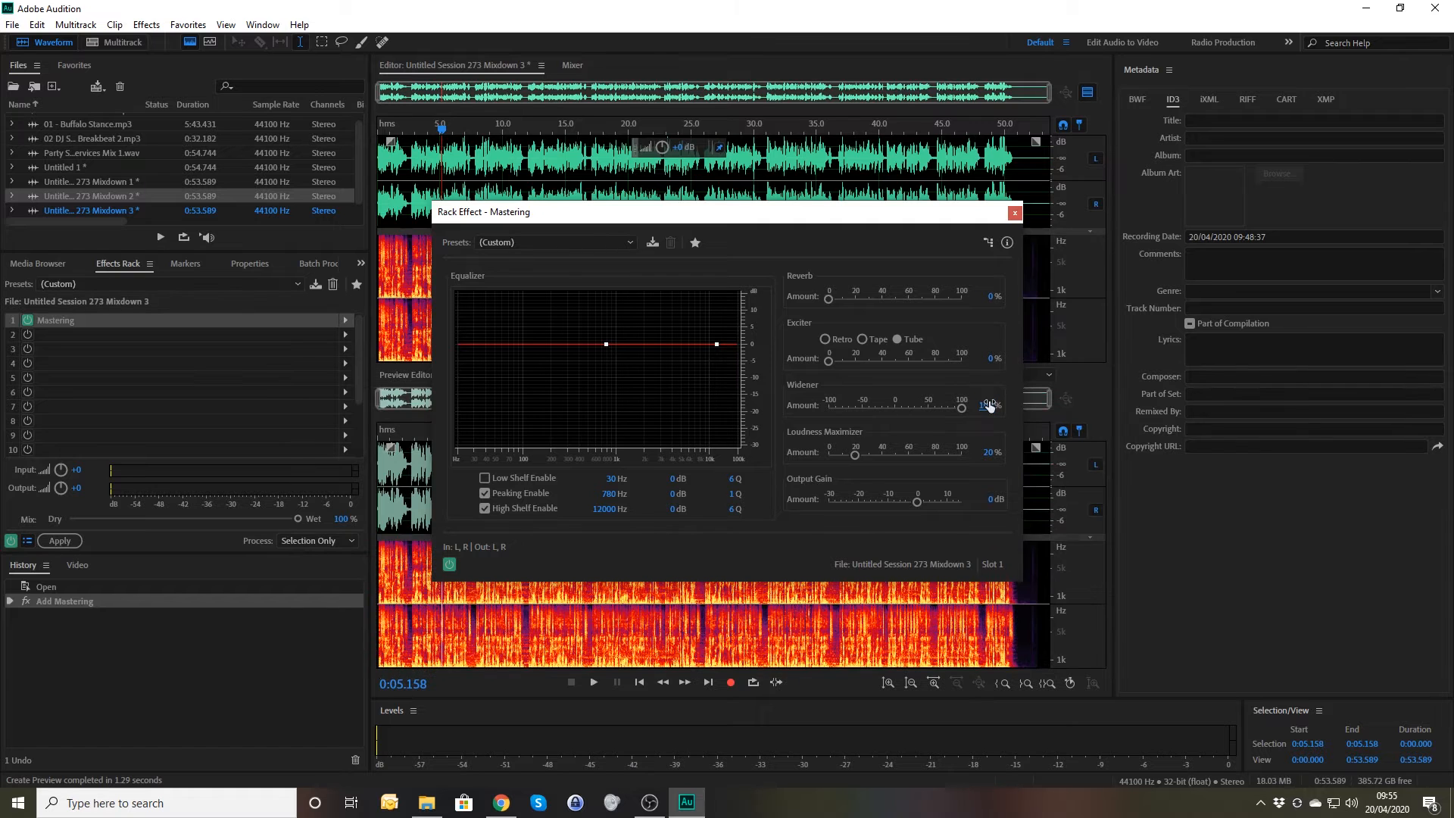
pyautogui.moveTo(724, 213); pyautogui.dragTo(1043, 140)
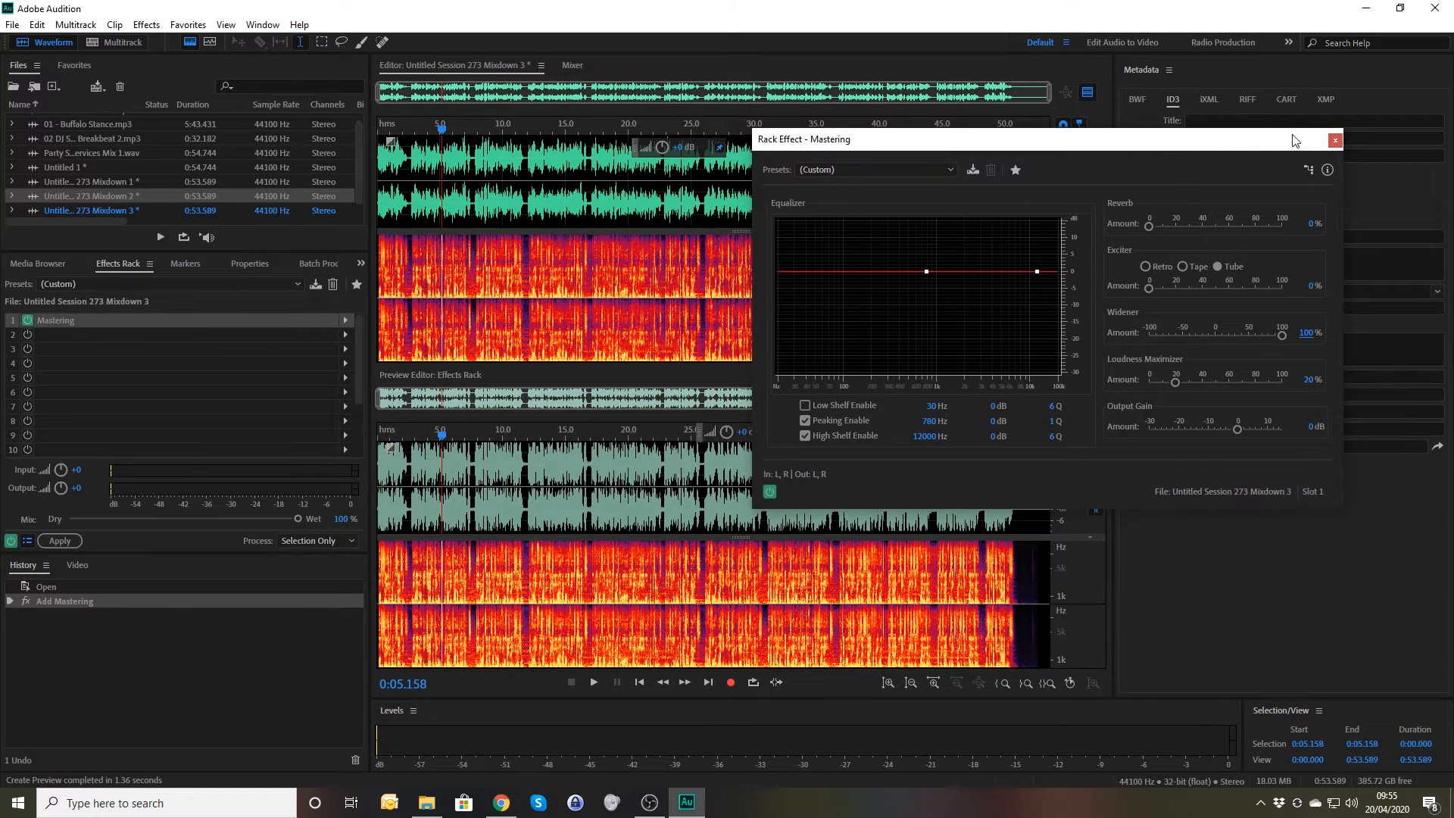
pyautogui.click(1336, 140)
pyautogui.click(63, 540)
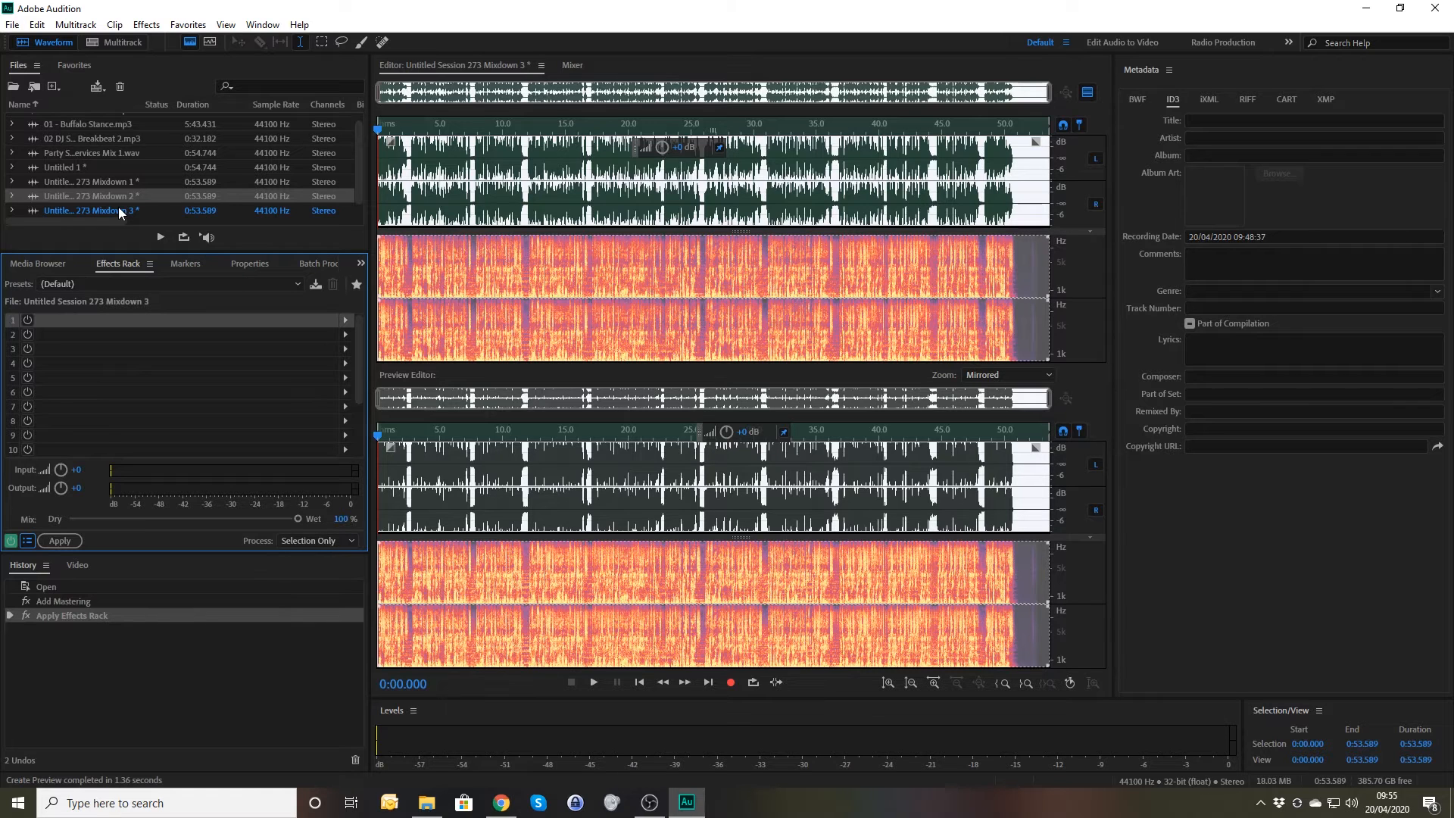
# Step: Compare the waveforms of Mixdown 1, Mixdown 2 and Mixdown 3, and play the opening of Mixdown 3
pyautogui.doubleClick(126, 185)
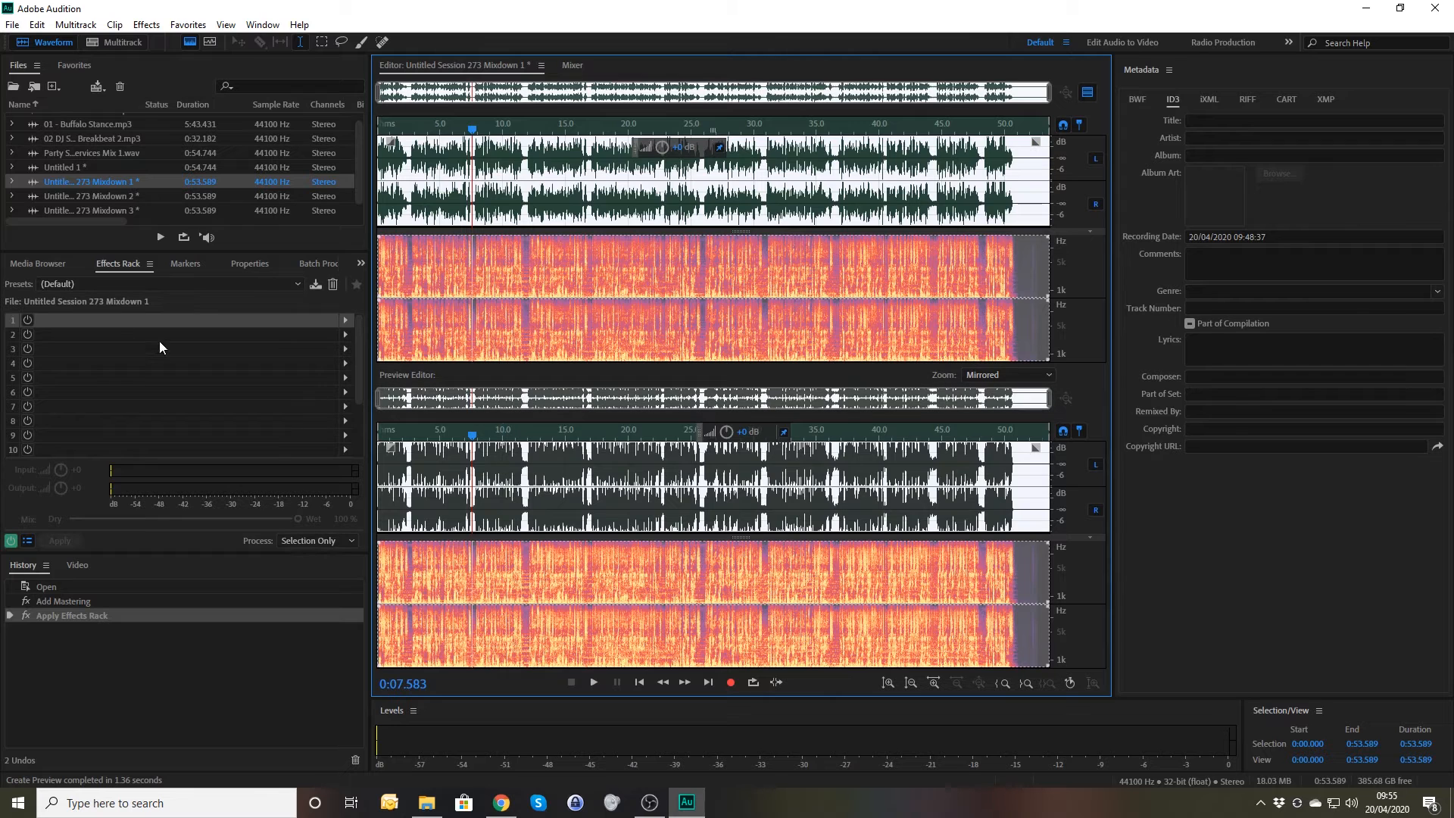
pyautogui.doubleClick(102, 195)
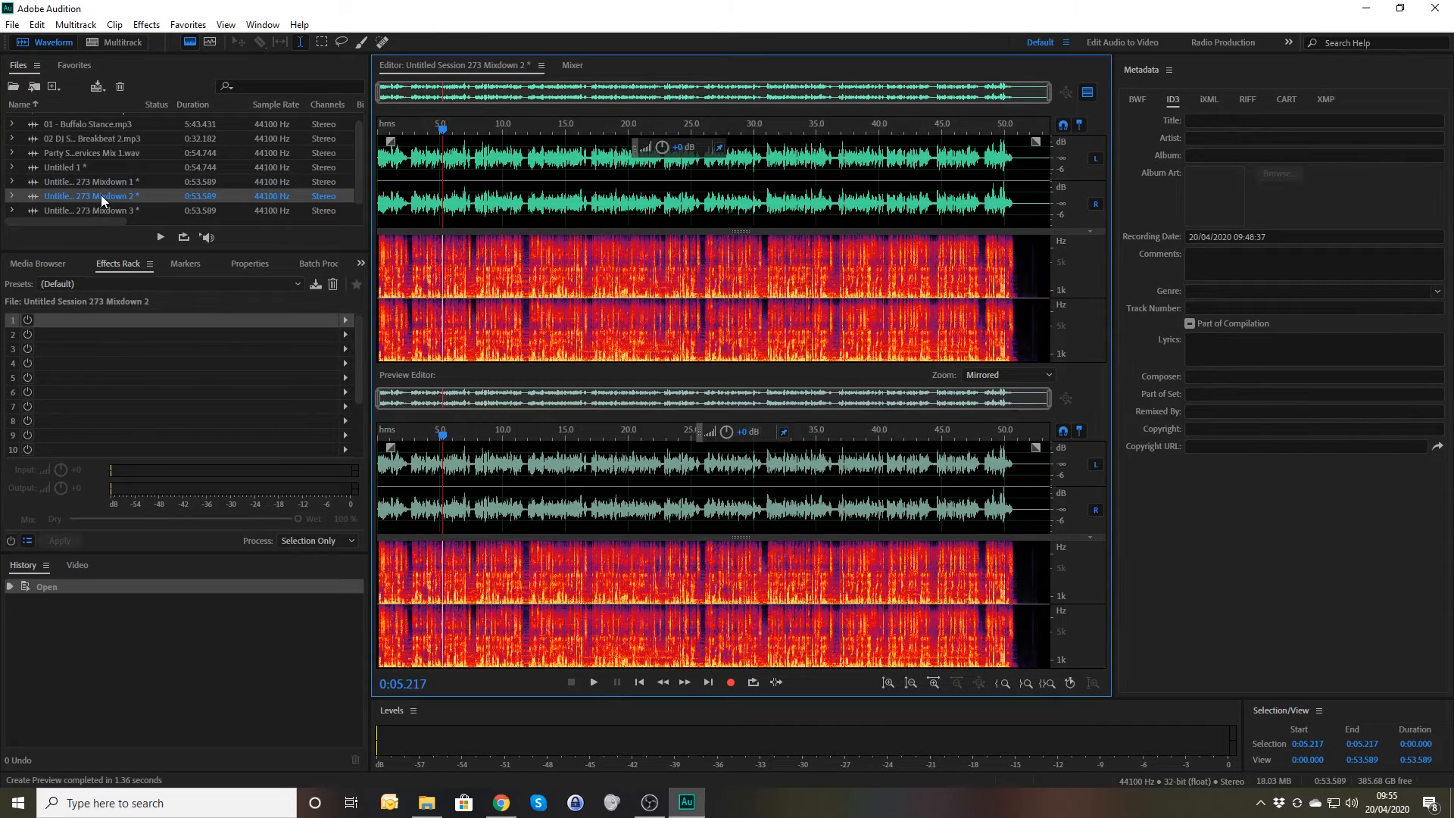
pyautogui.doubleClick(109, 183)
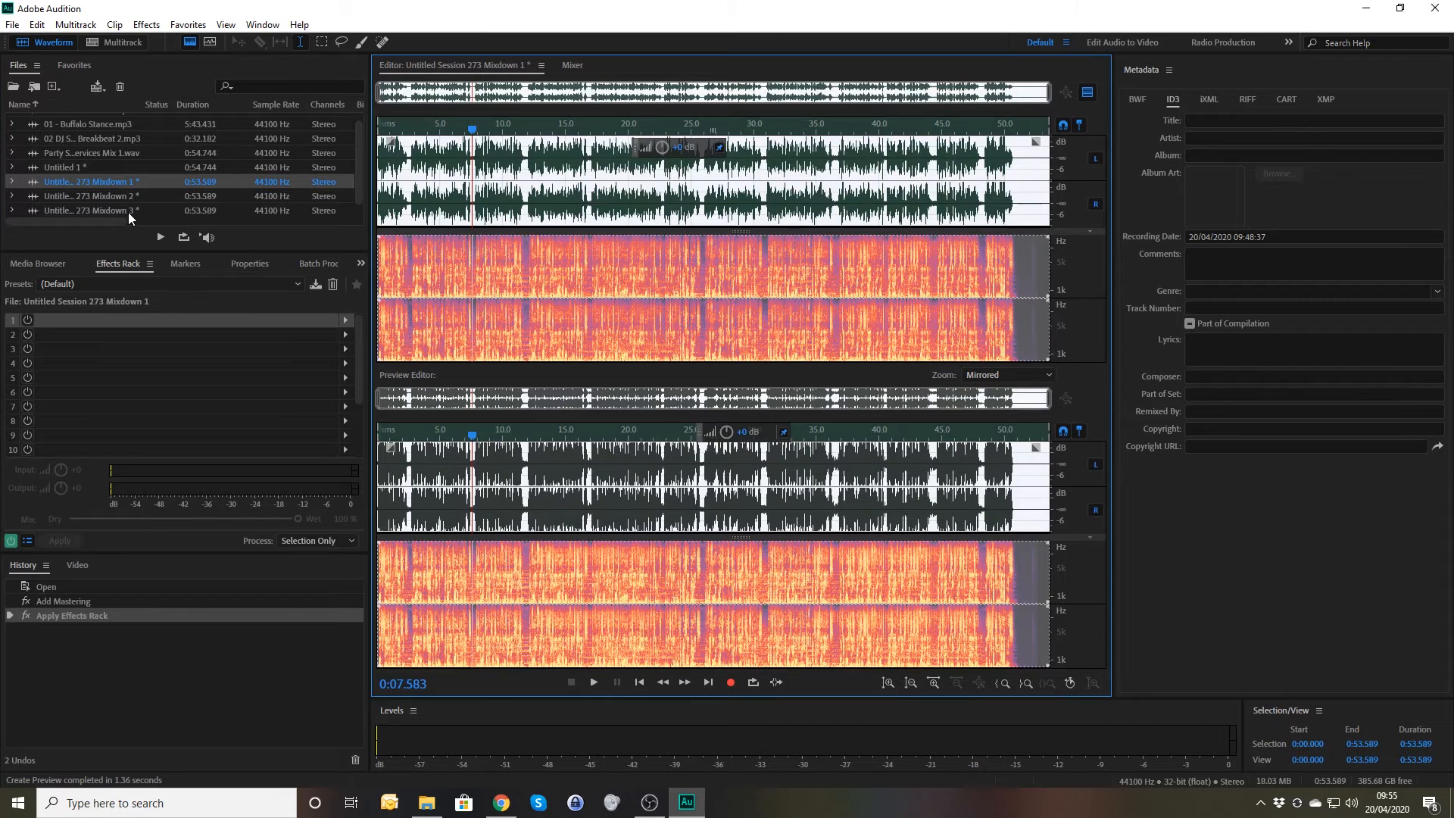
pyautogui.doubleClick(128, 211)
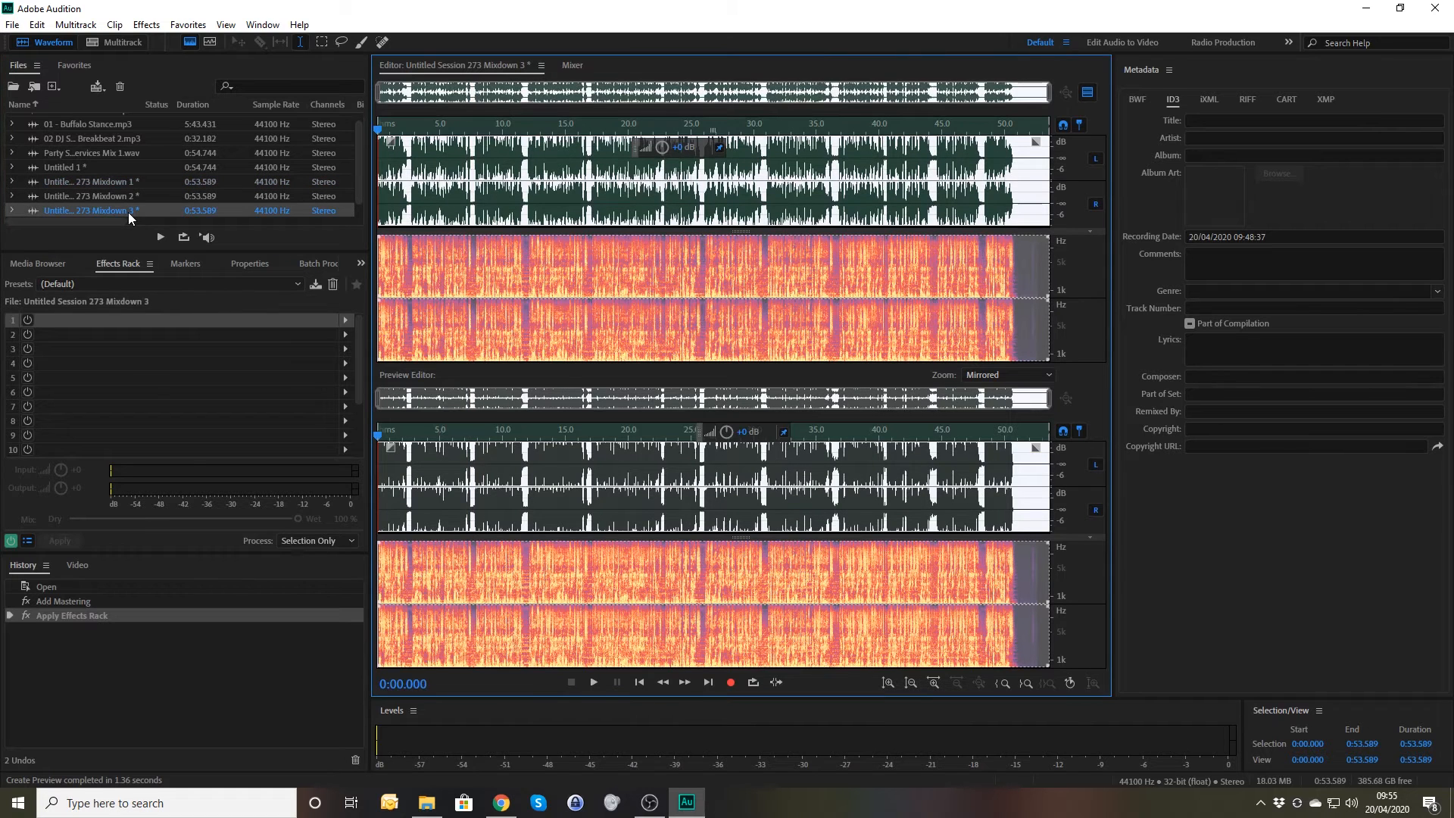
pyautogui.press('space')
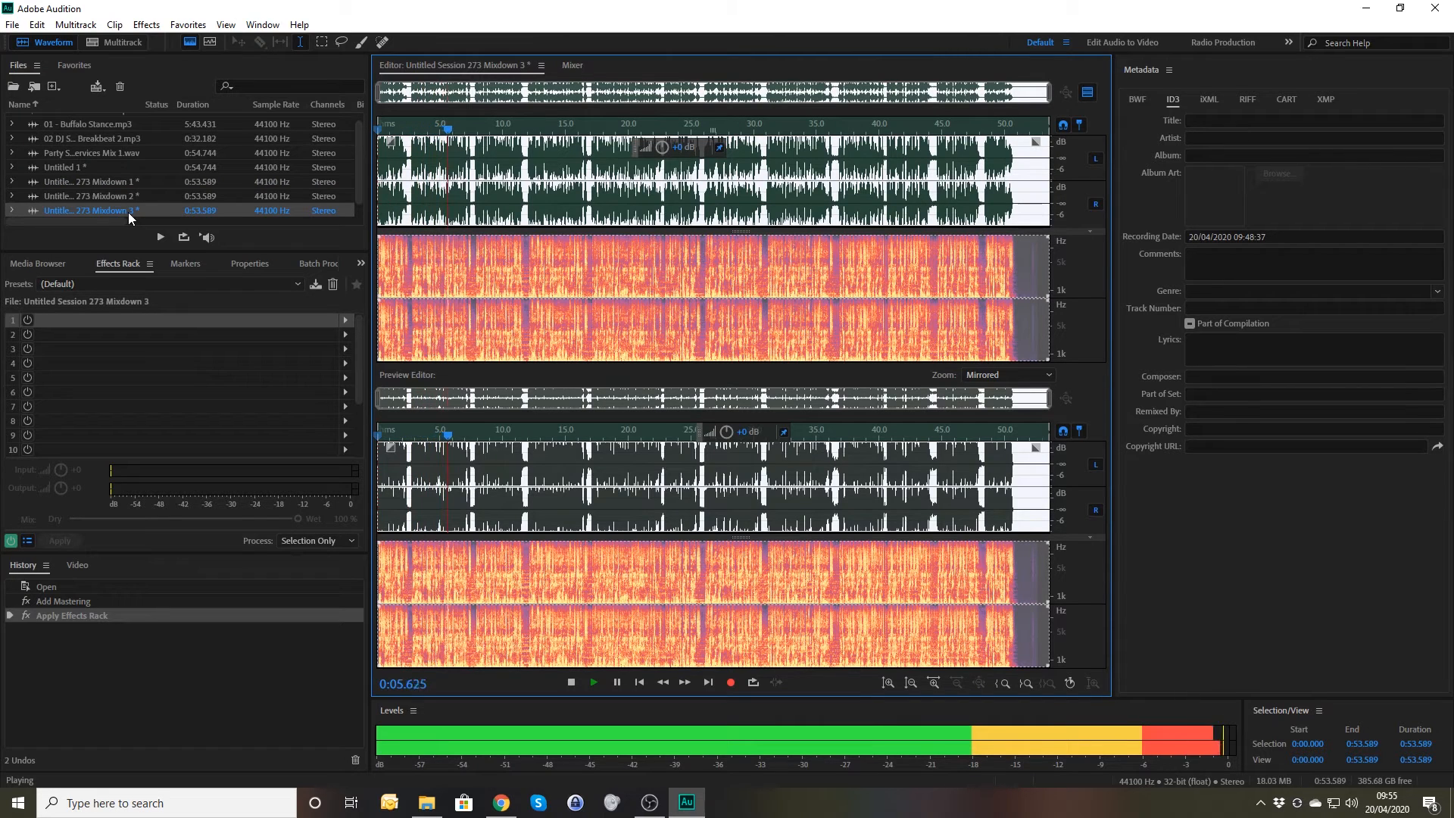
pyautogui.press('space')
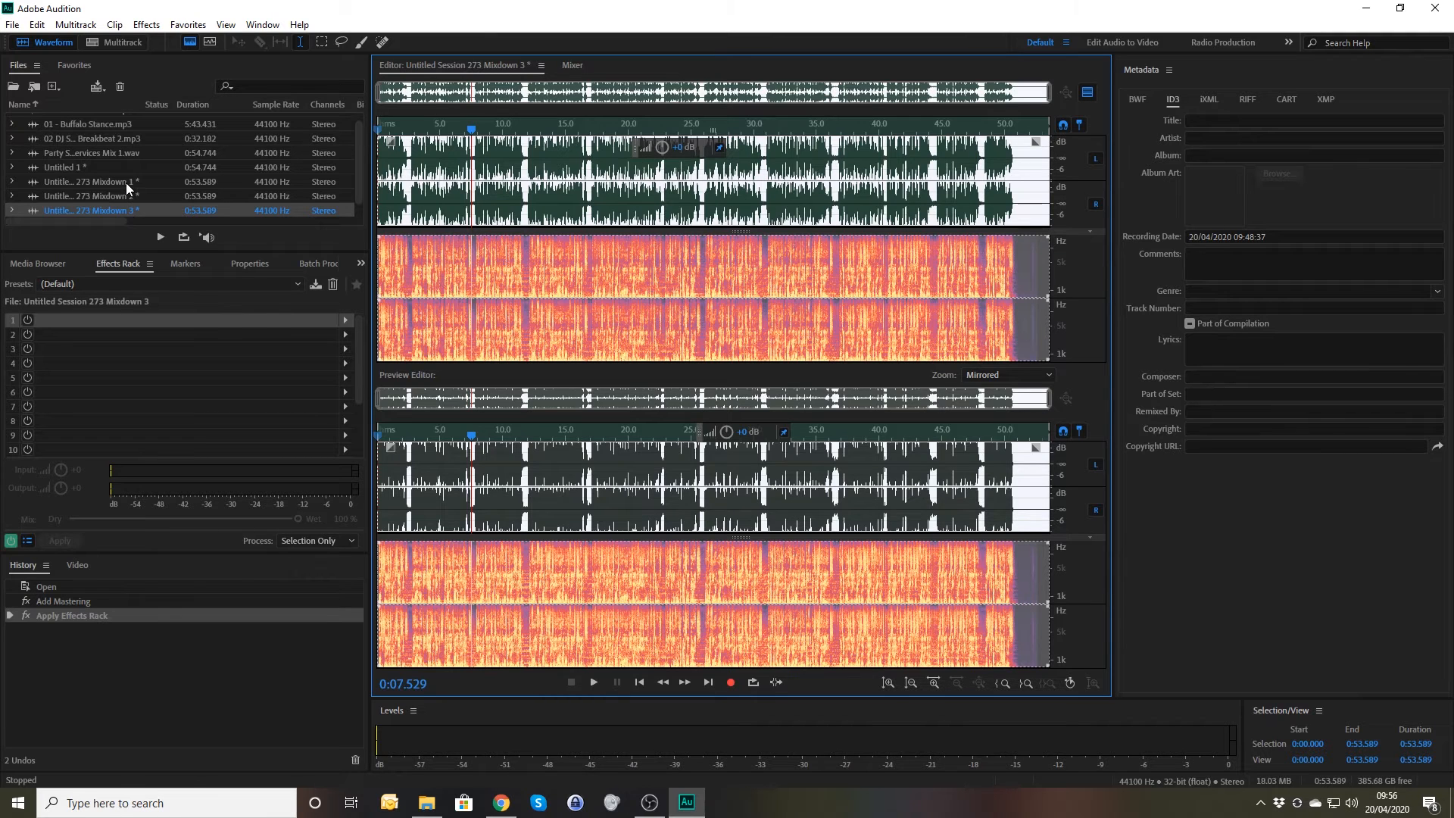
# Step: Play Mixdown 1 and Mixdown 3 in turn from about 7.5 seconds to compare their sound
pyautogui.click(126, 183)
pyautogui.press('space')
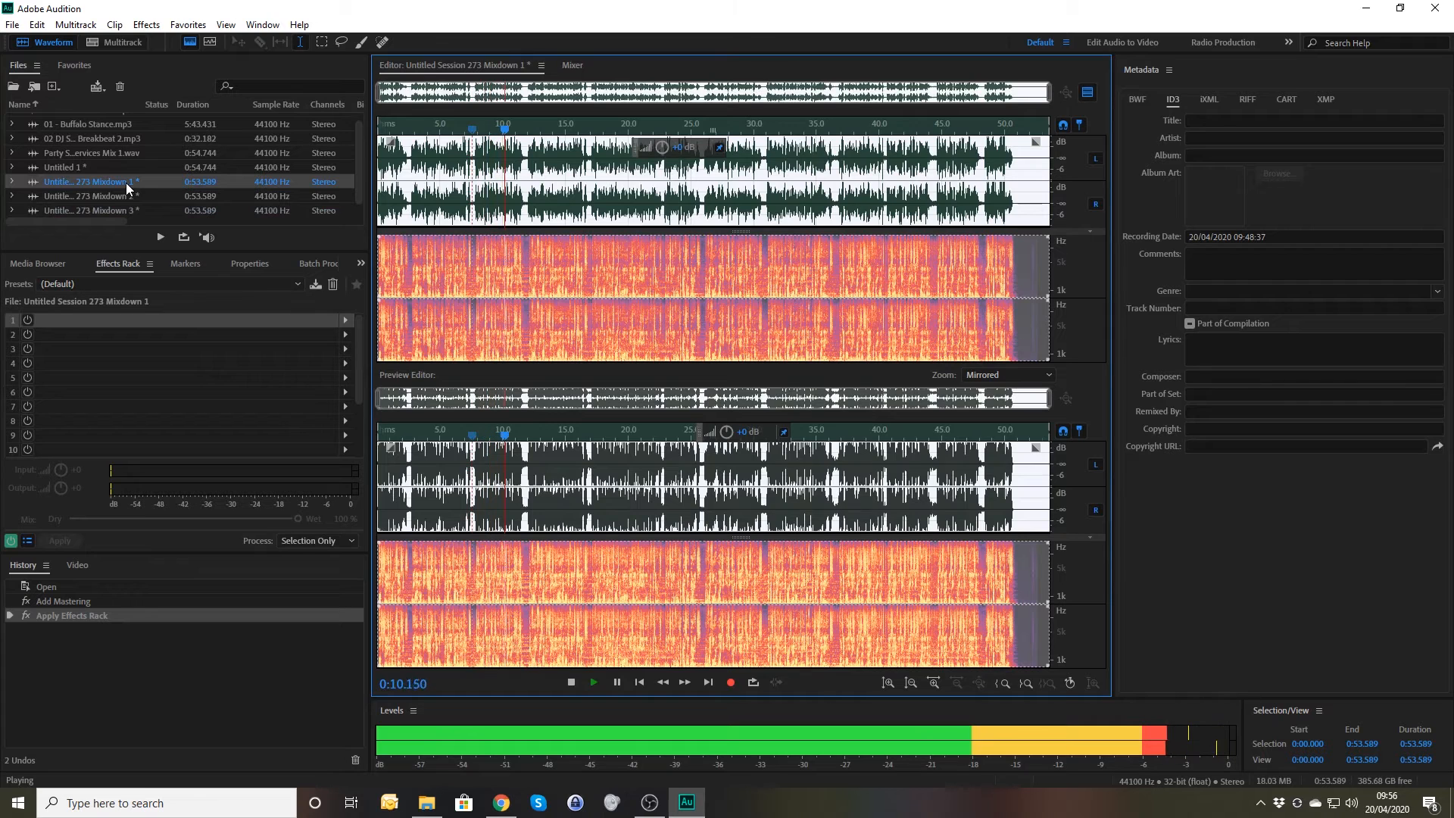
pyautogui.press('space')
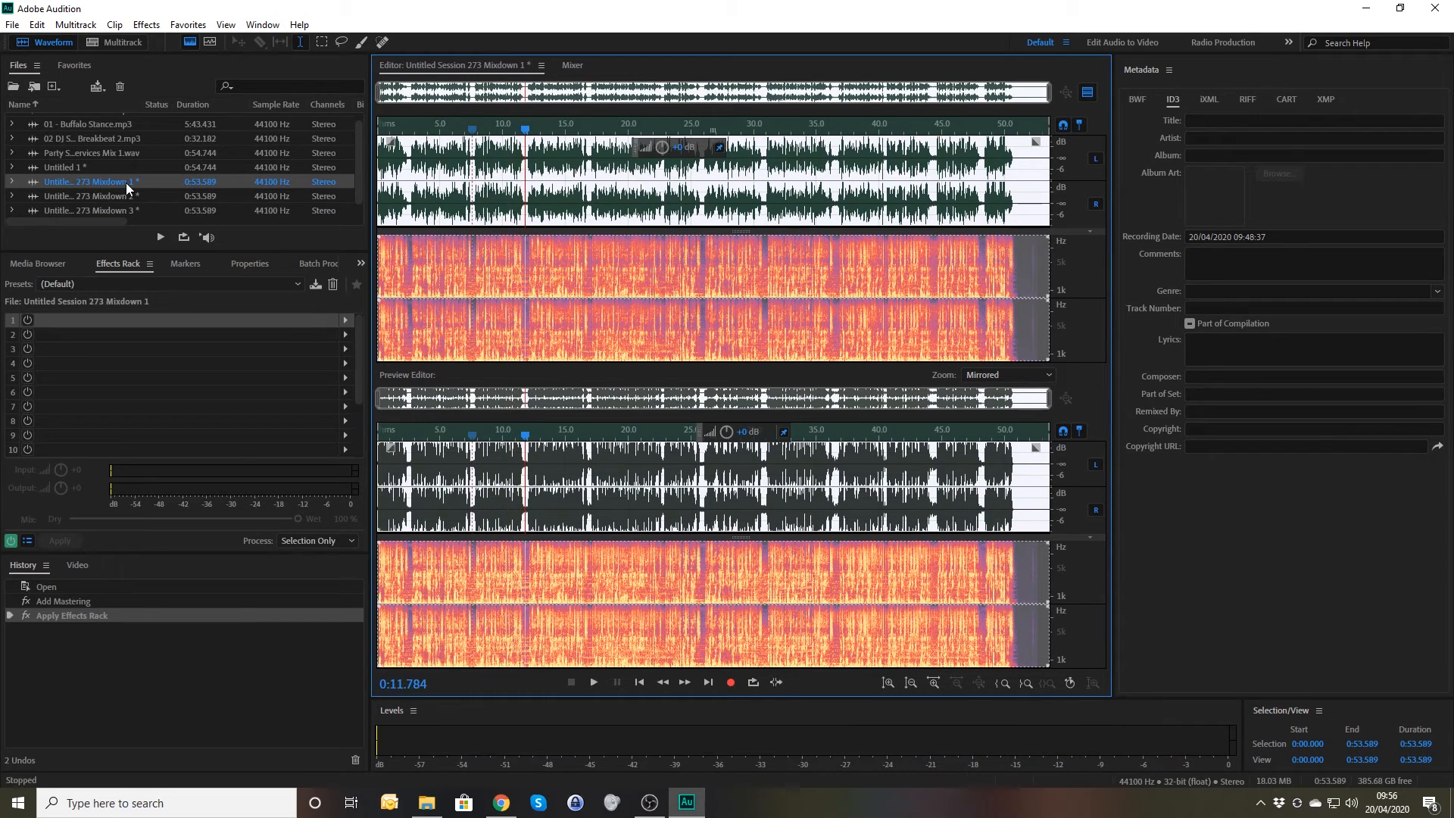
pyautogui.doubleClick(103, 212)
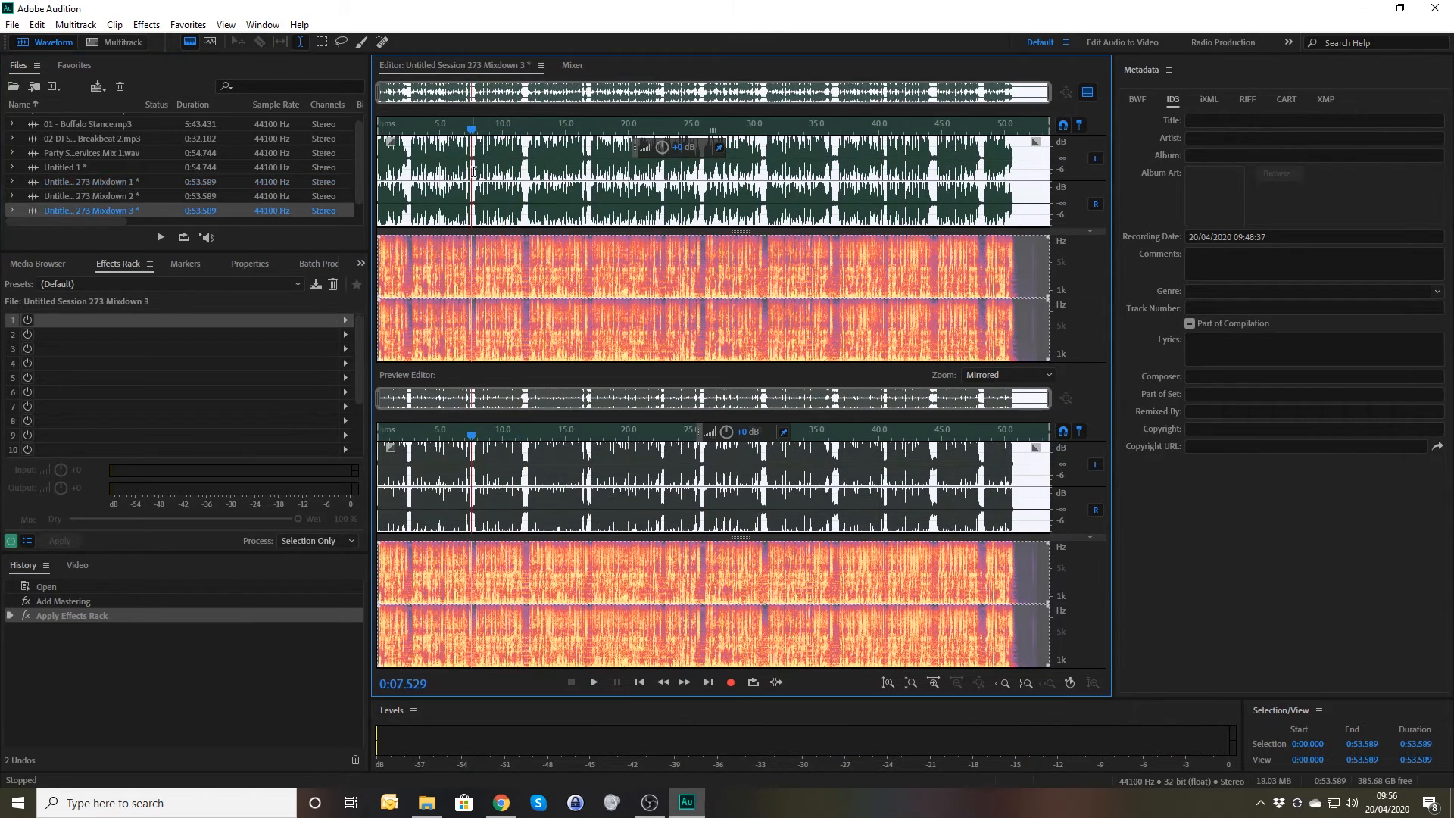
pyautogui.click(473, 172)
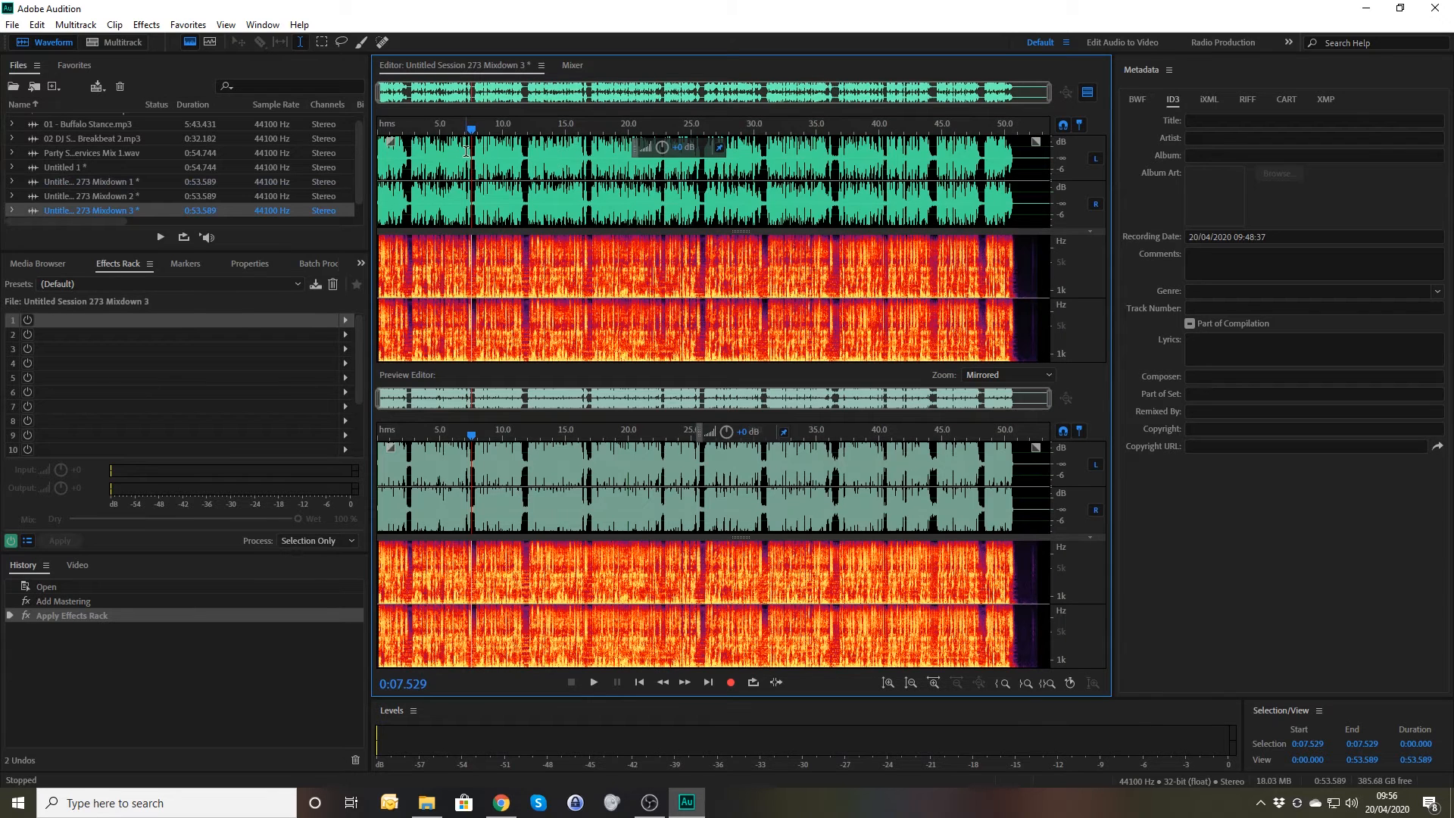
pyautogui.press('space')
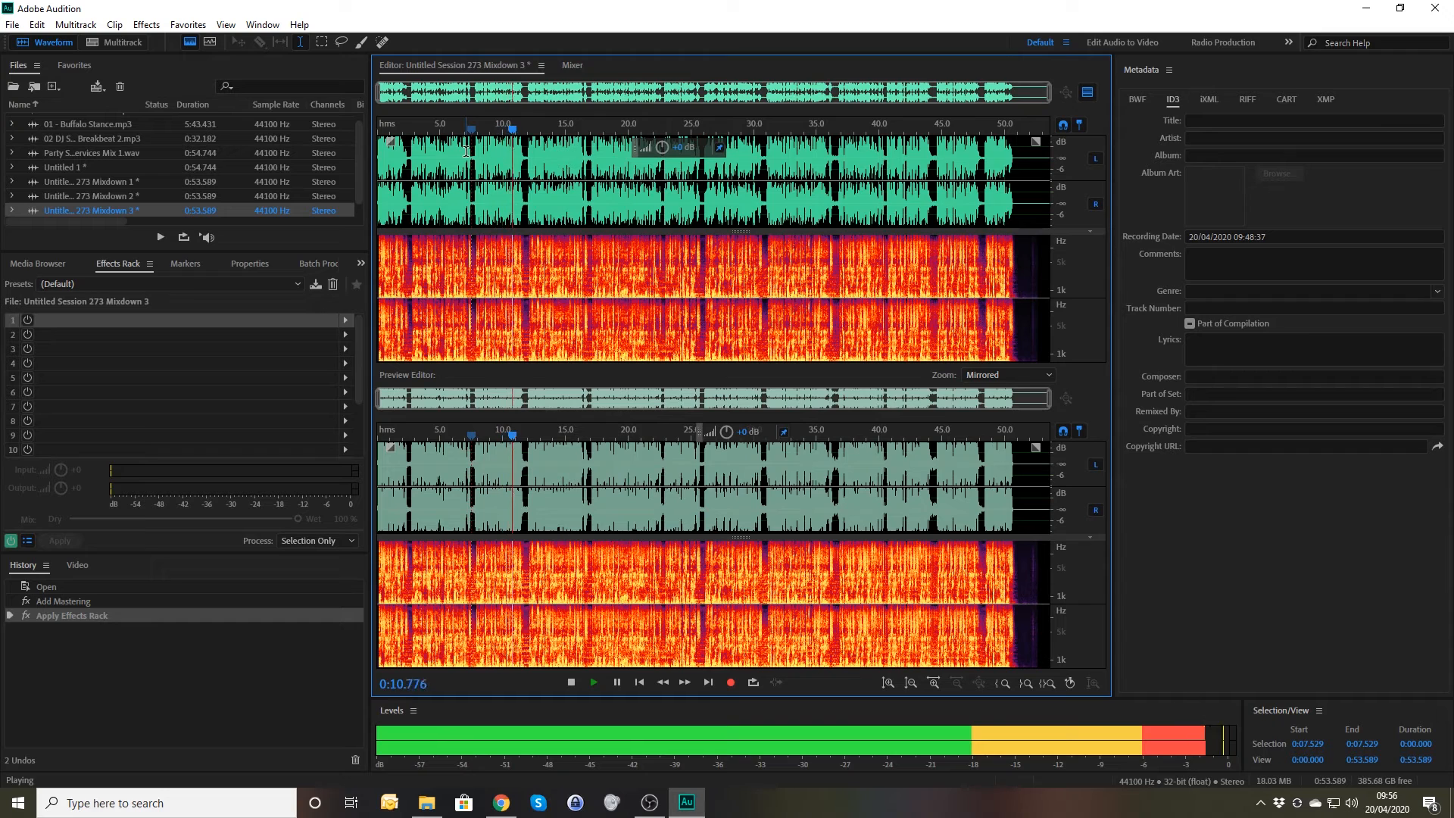
pyautogui.press('space')
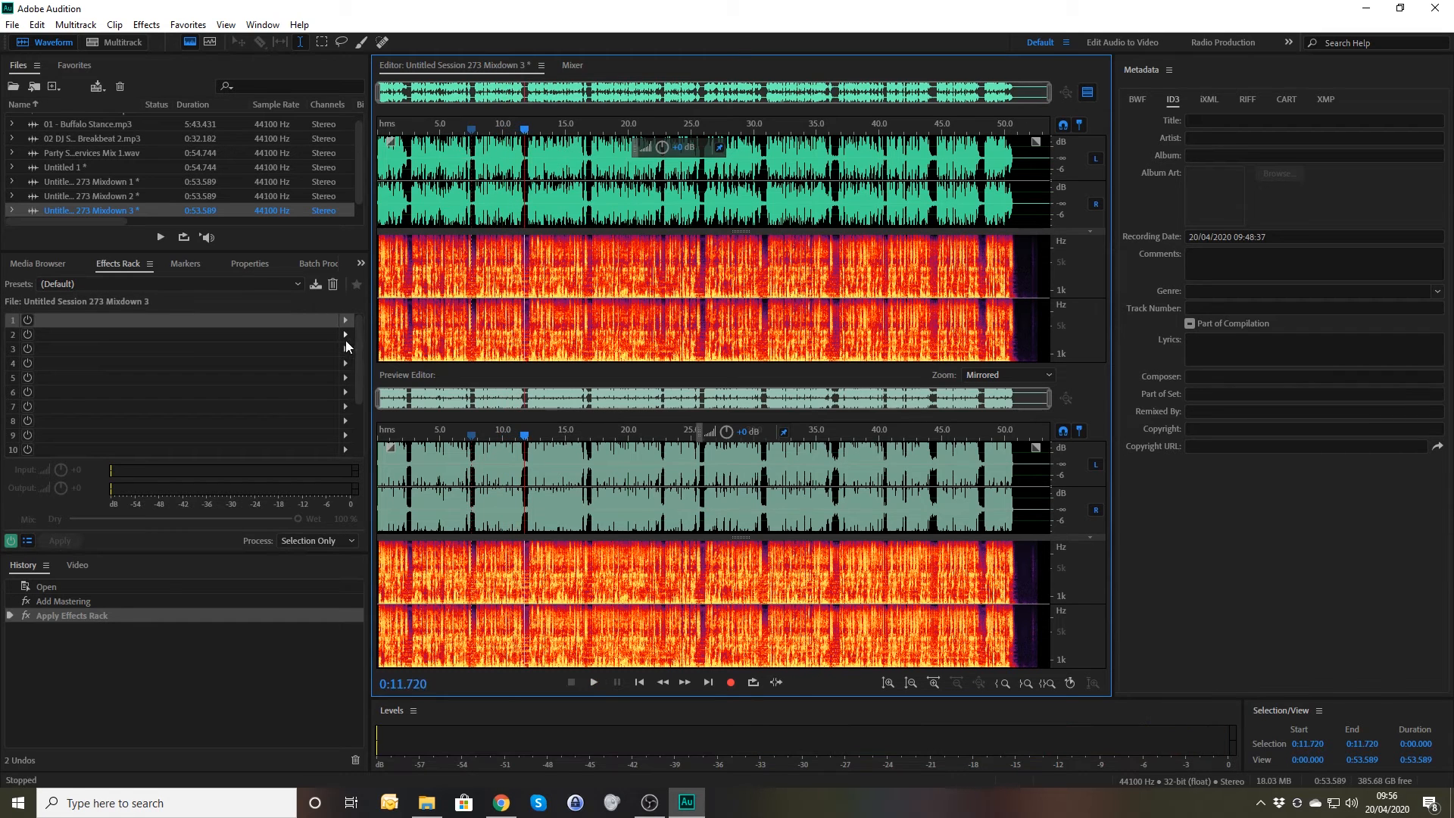
# Step: Add a Multiband Compressor with the Broadcast preset to the first effects slot of Mixdown 3
pyautogui.click(345, 320)
pyautogui.moveTo(400, 377)
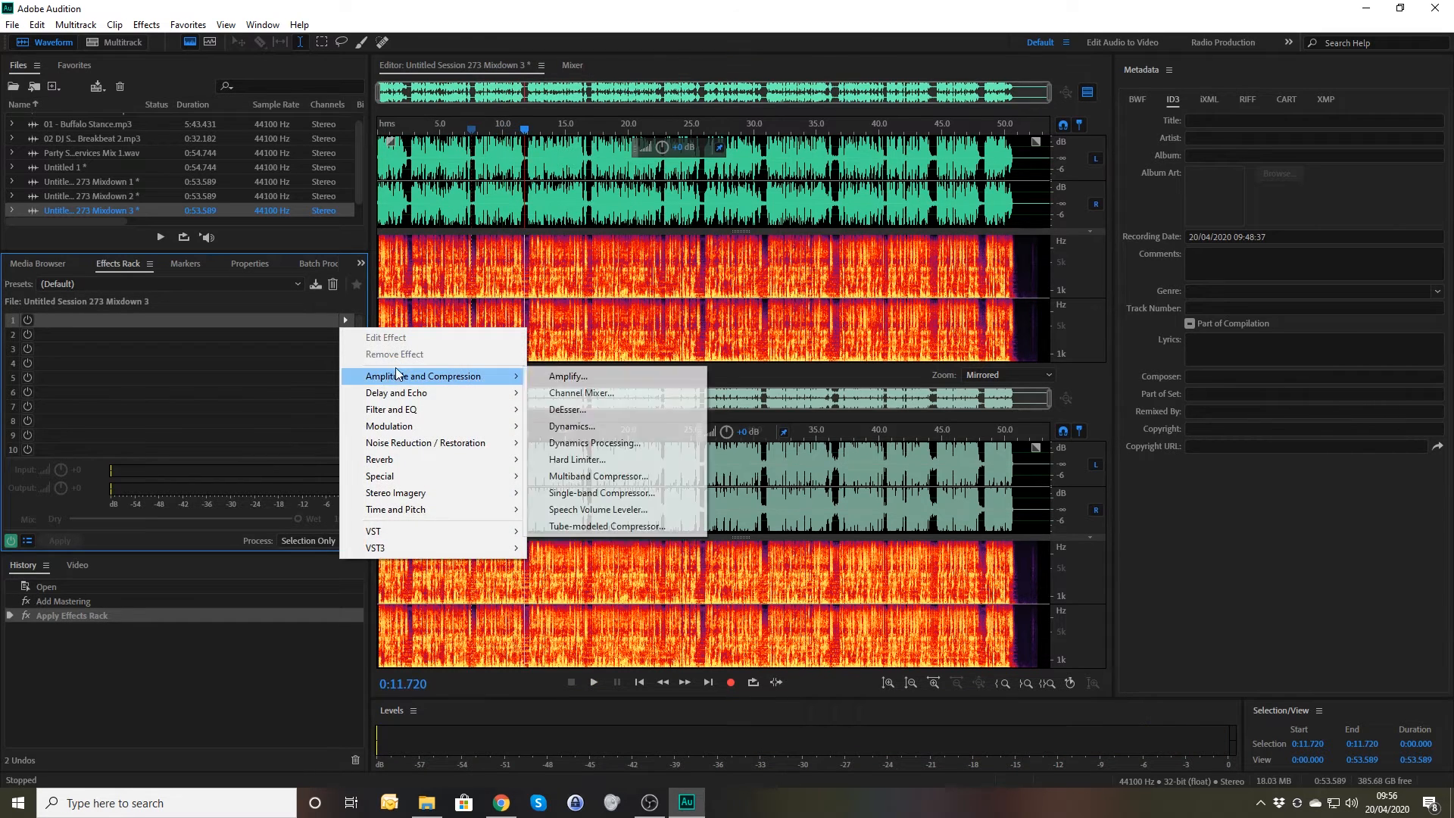
pyautogui.click(593, 476)
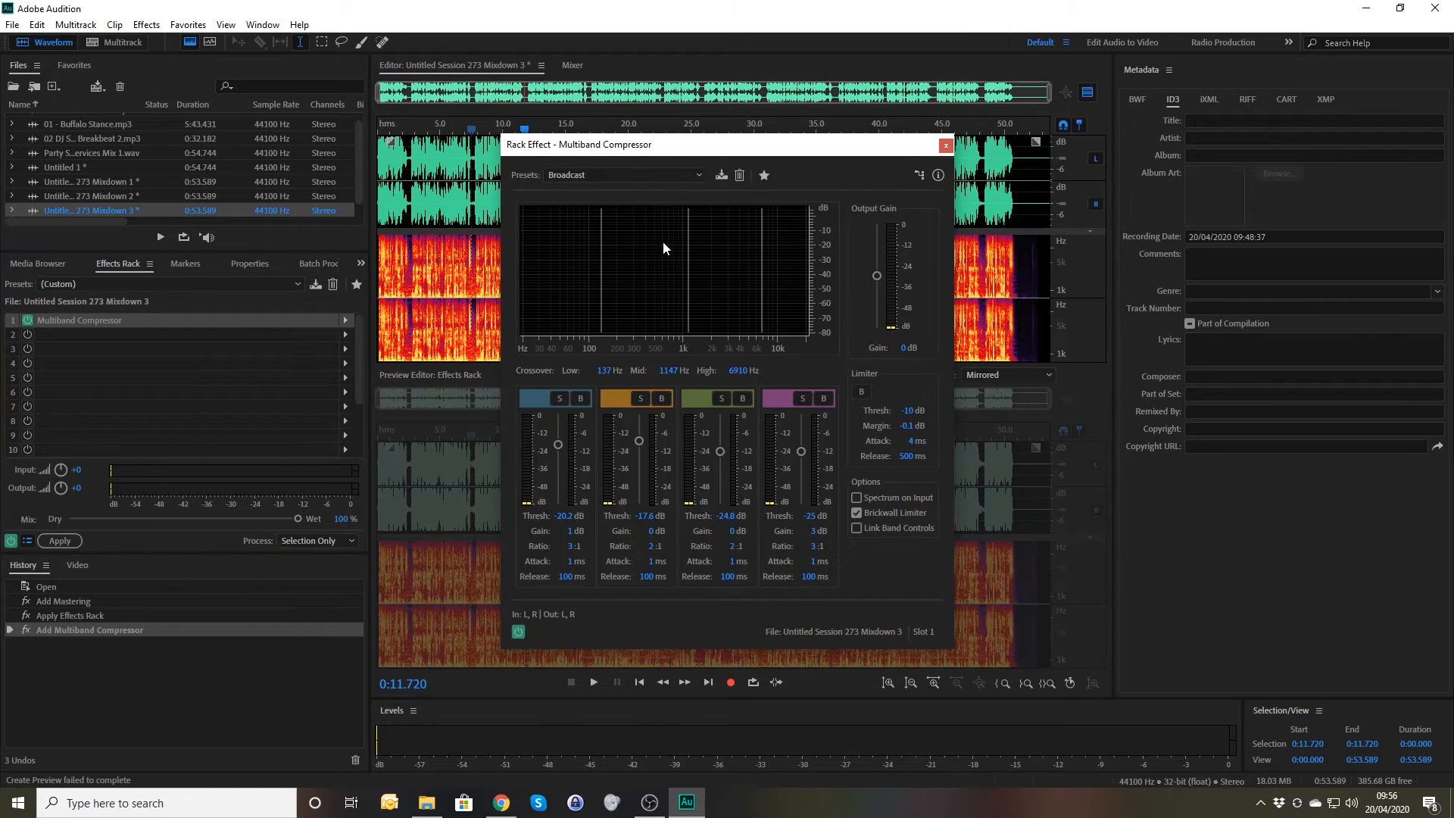
pyautogui.click(946, 146)
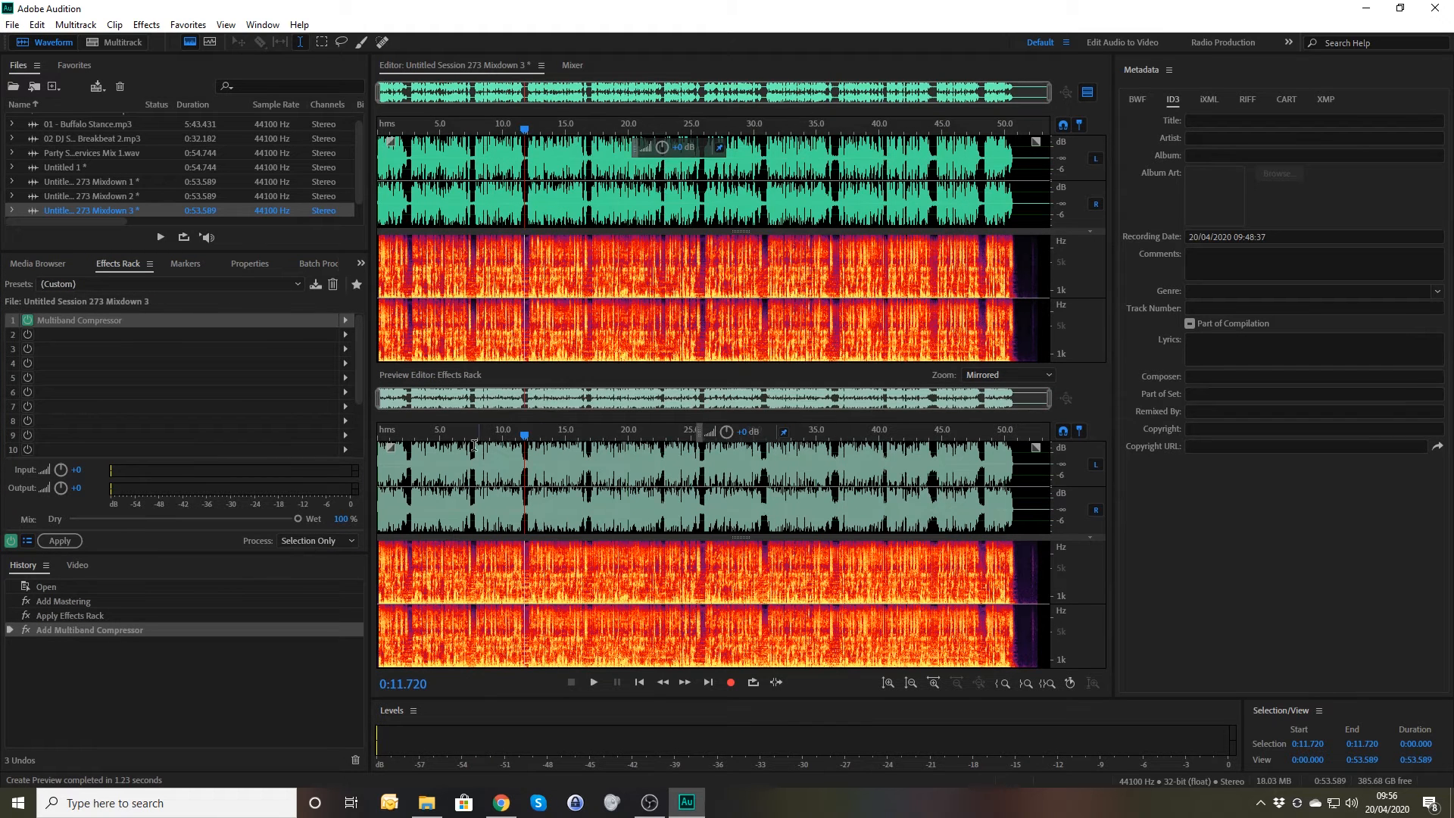
# Step: Play Mixdown 3 from the beginning to about 7.5 seconds to hear the Multiband Compressor
pyautogui.press('Home')
pyautogui.press('space')
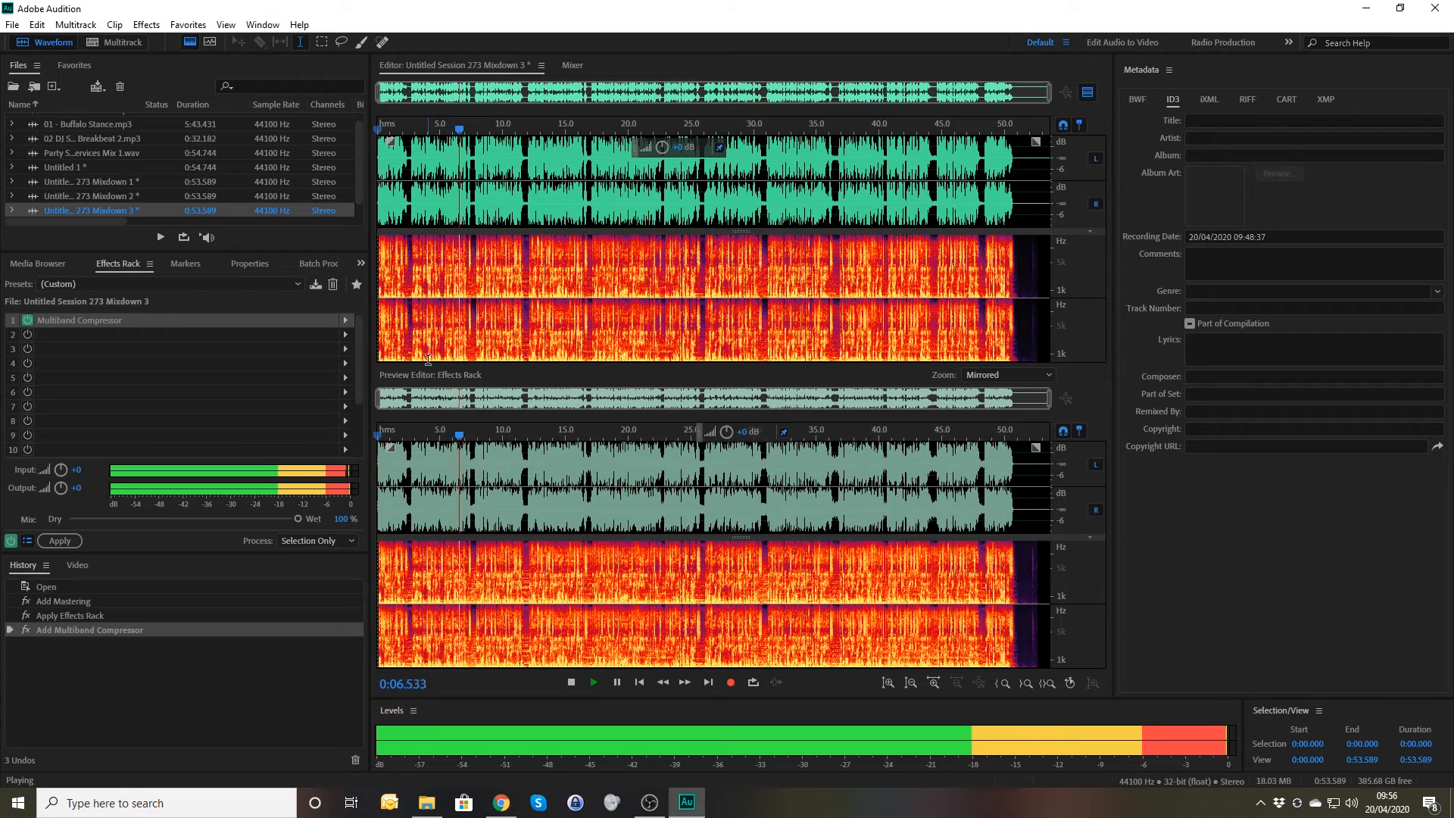
pyautogui.press('space')
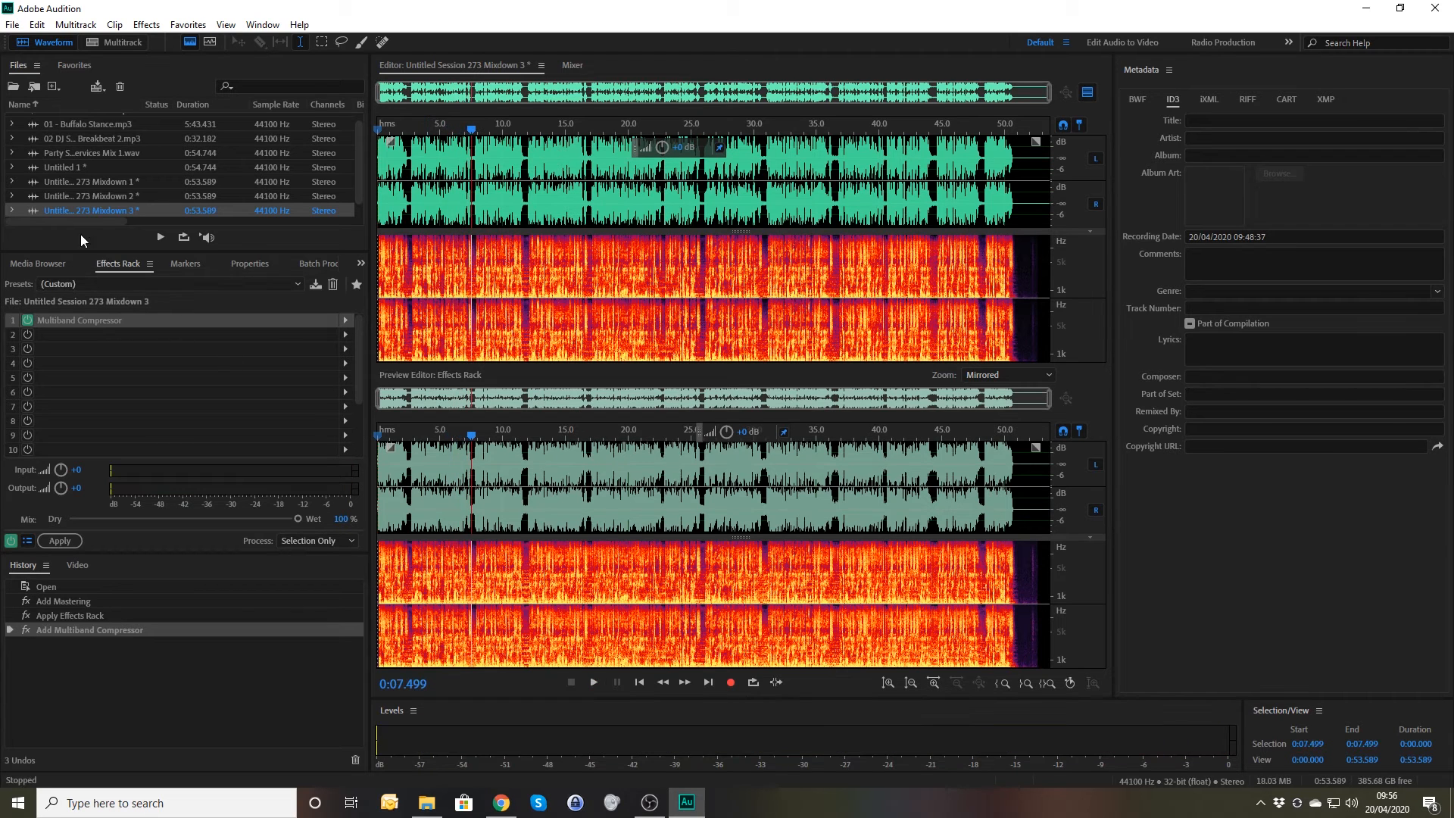
# Step: Add a Multiband Compressor with the Broadcast preset to the first effects slot of Mixdown 1
pyautogui.doubleClick(69, 185)
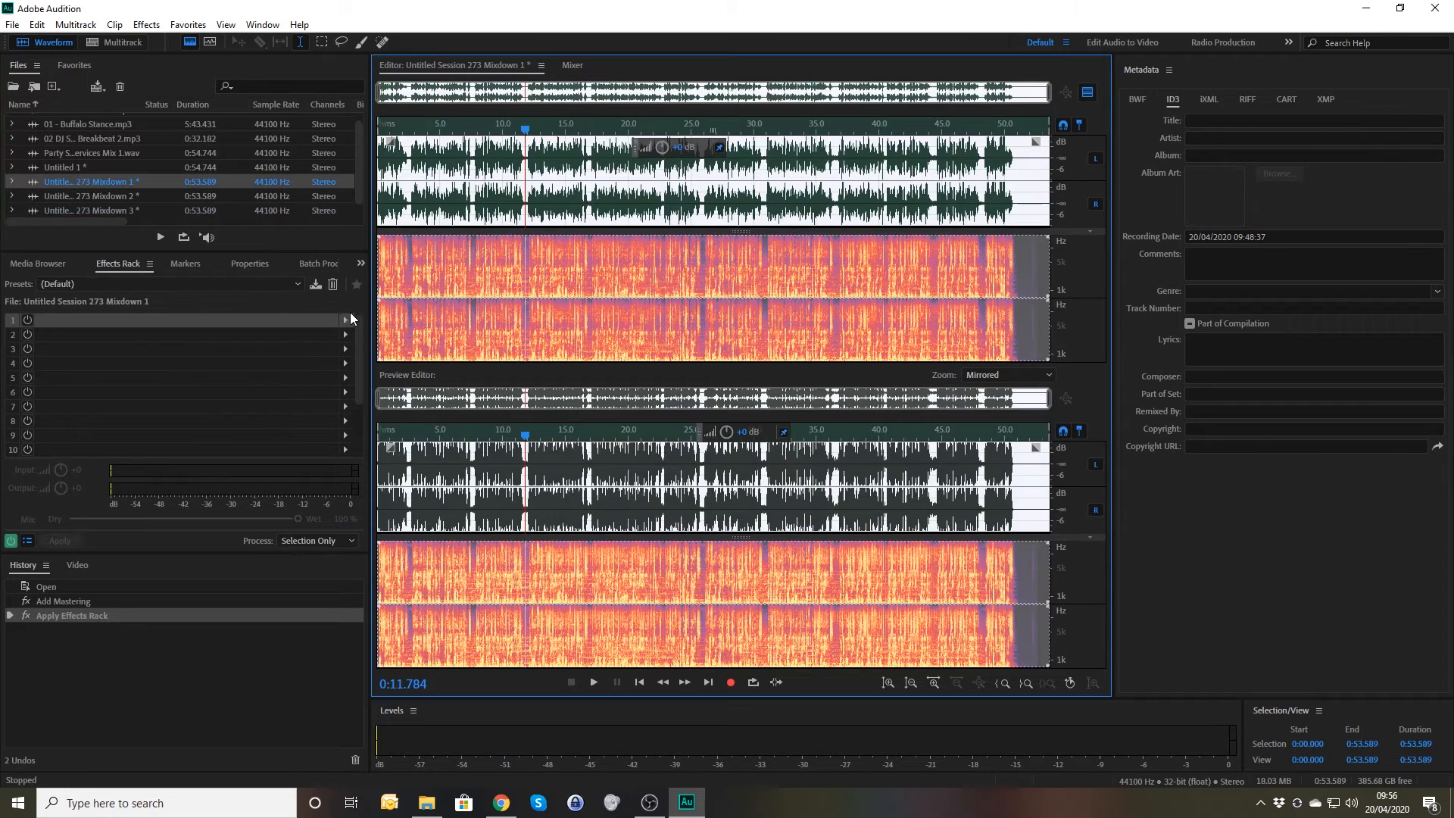
pyautogui.click(346, 320)
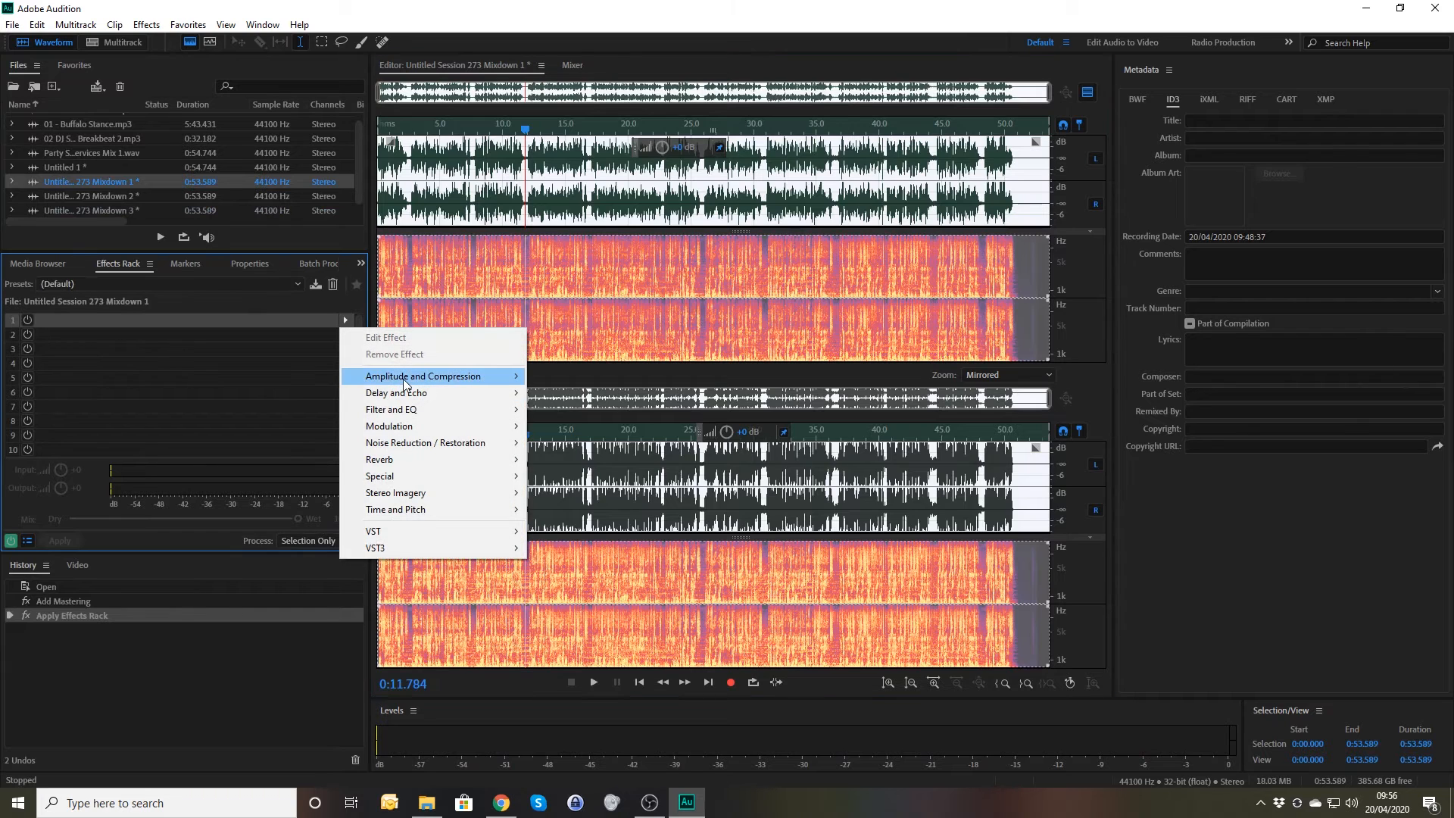
pyautogui.moveTo(403, 379)
pyautogui.click(618, 477)
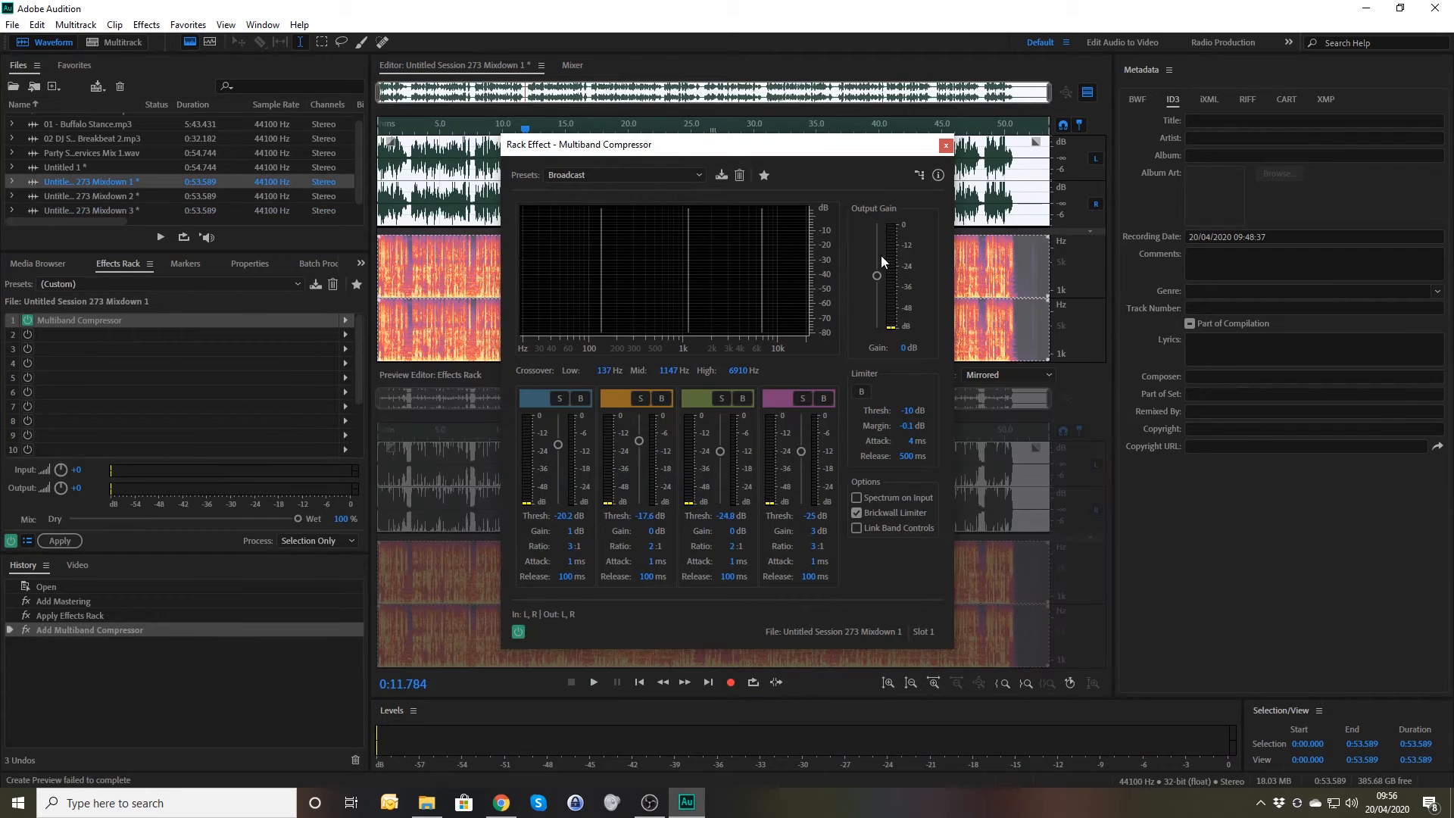
pyautogui.click(946, 145)
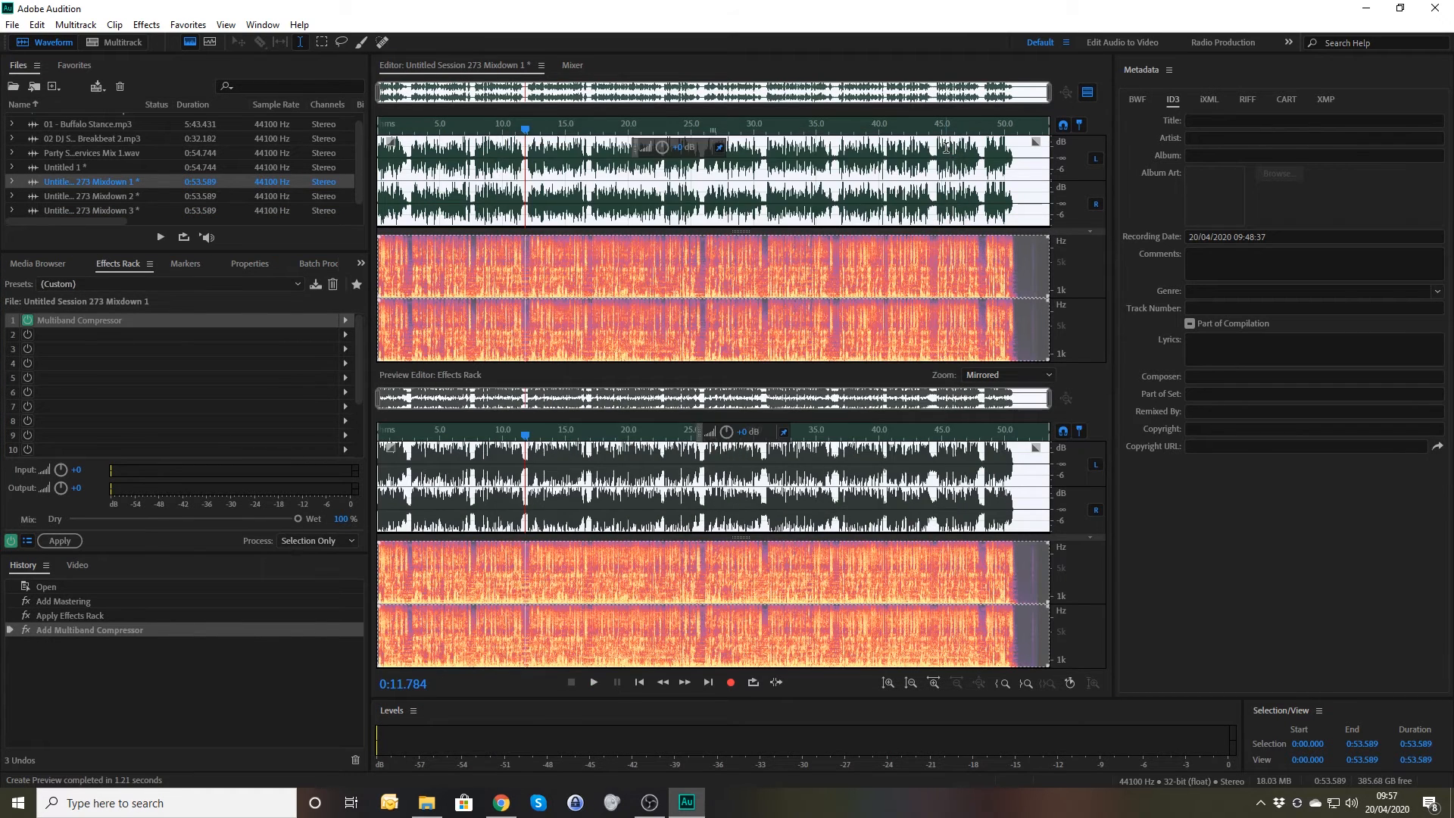
# Step: Play Mixdown 1 from the beginning to about 7.4 seconds to hear its compressed sound
pyautogui.press('Home')
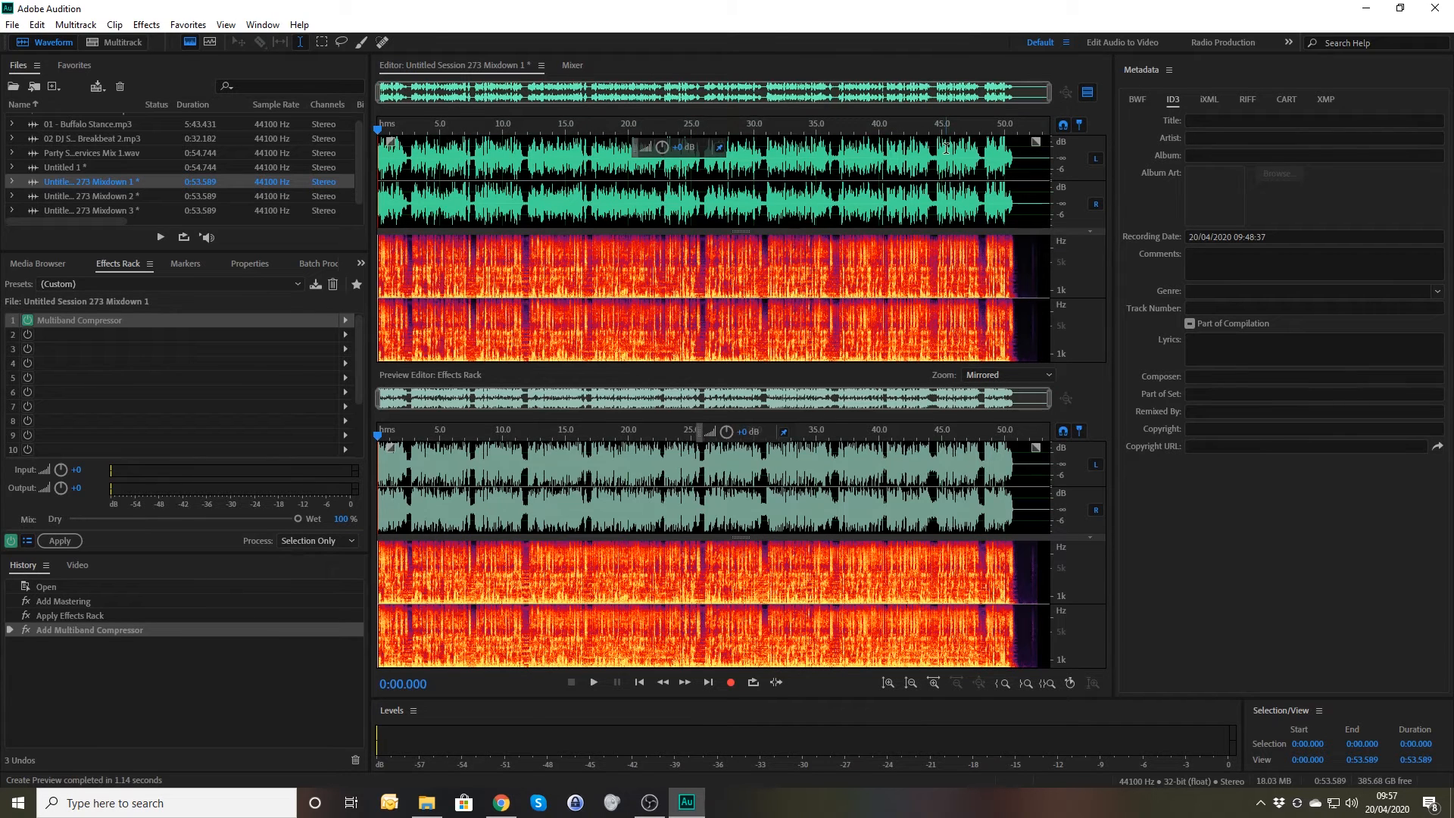
pyautogui.press('space')
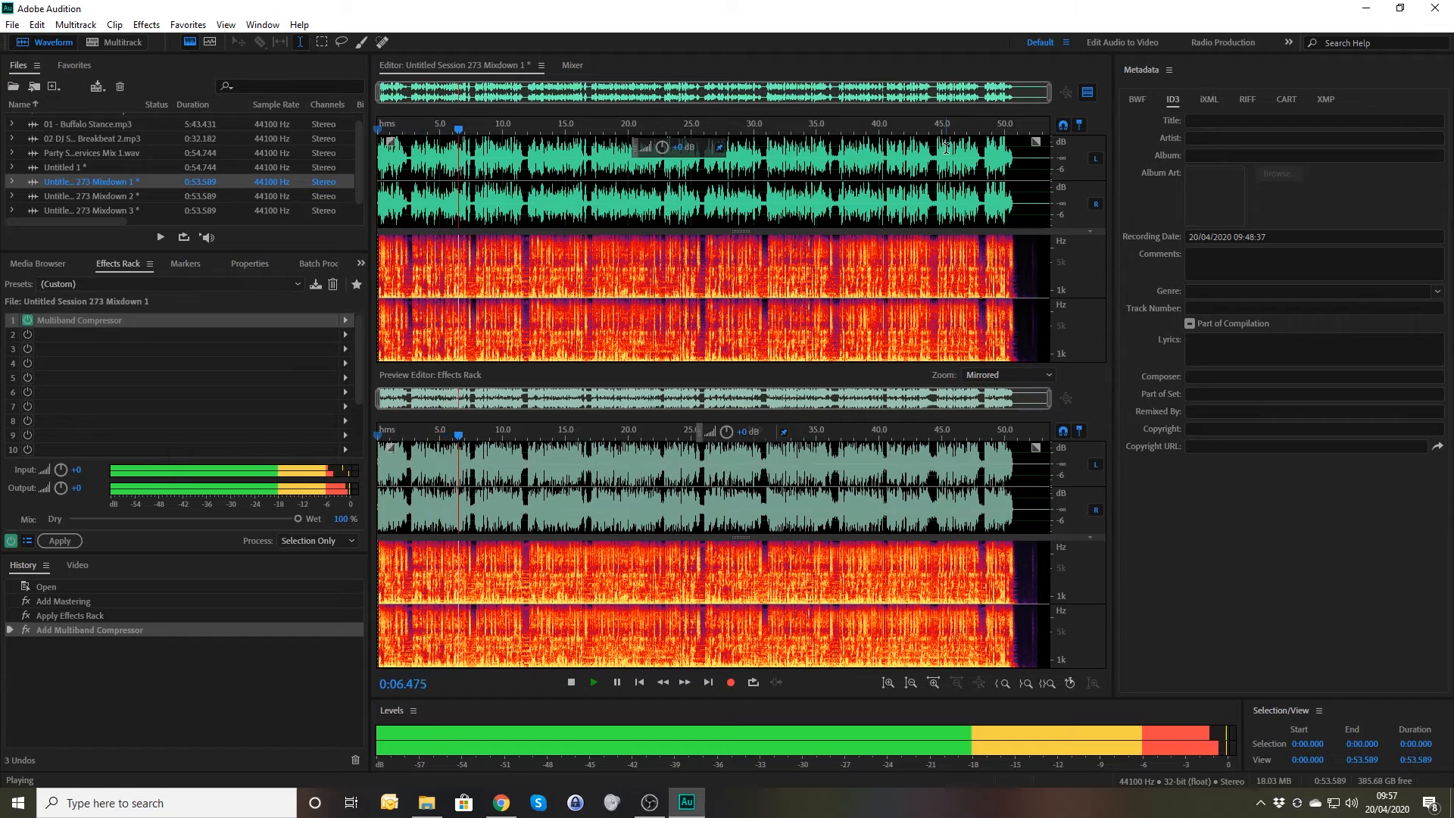
pyautogui.press('space')
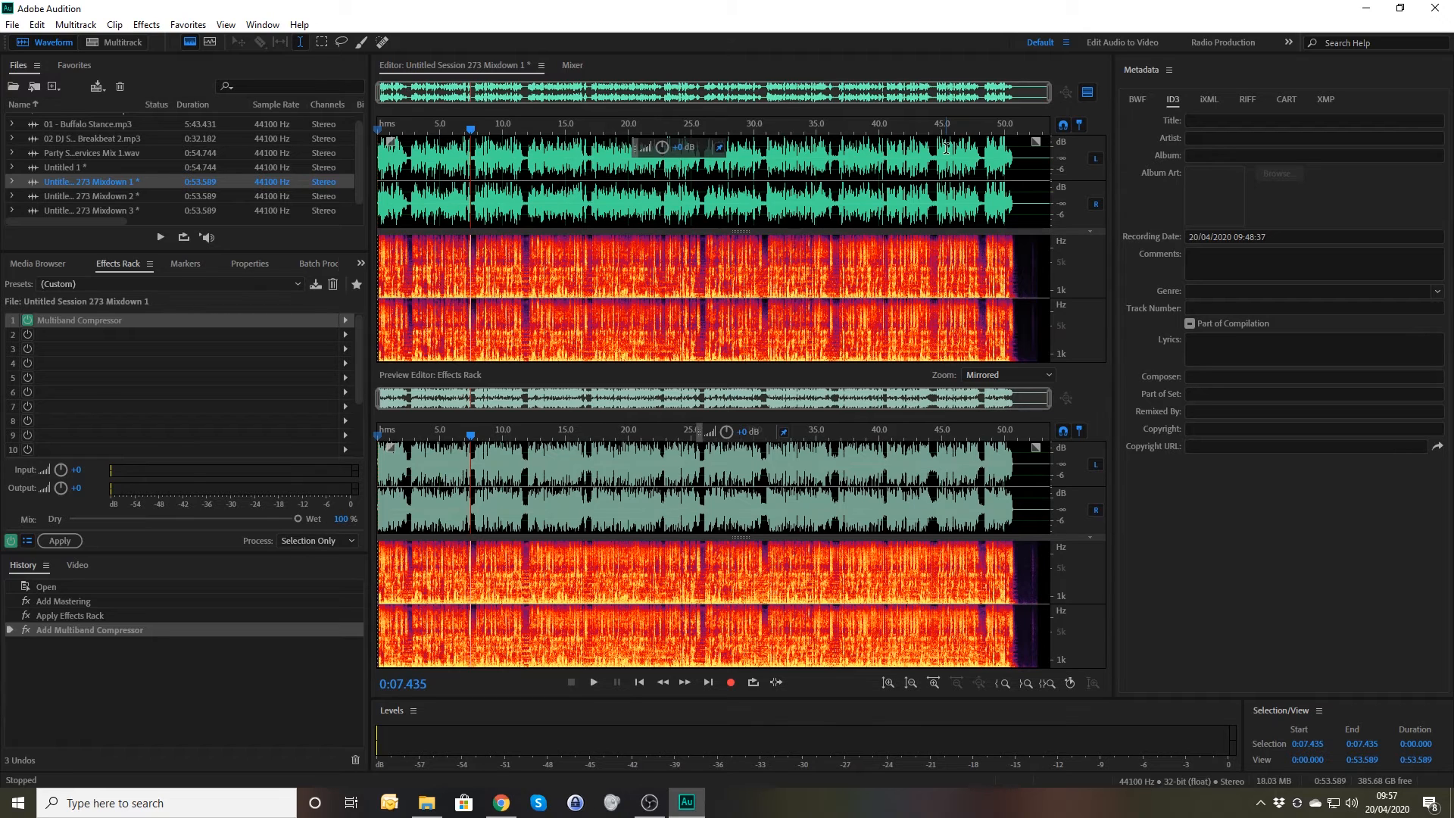
# Step: Return to the multitrack session and set the Loudness Maximizer of Track 1's Mastering effect to 0%
pyautogui.click(123, 43)
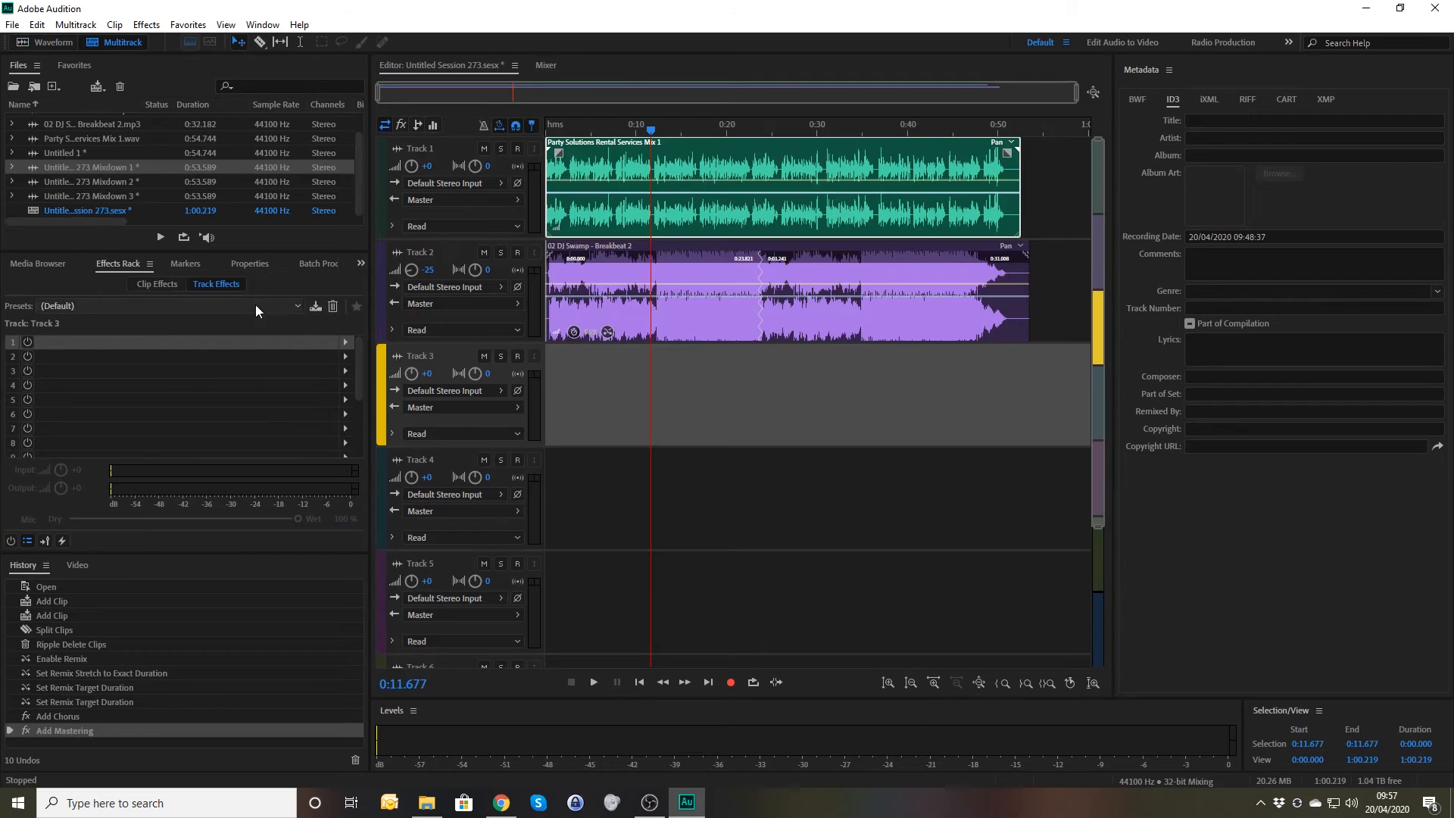
pyautogui.click(563, 168)
pyautogui.doubleClick(76, 357)
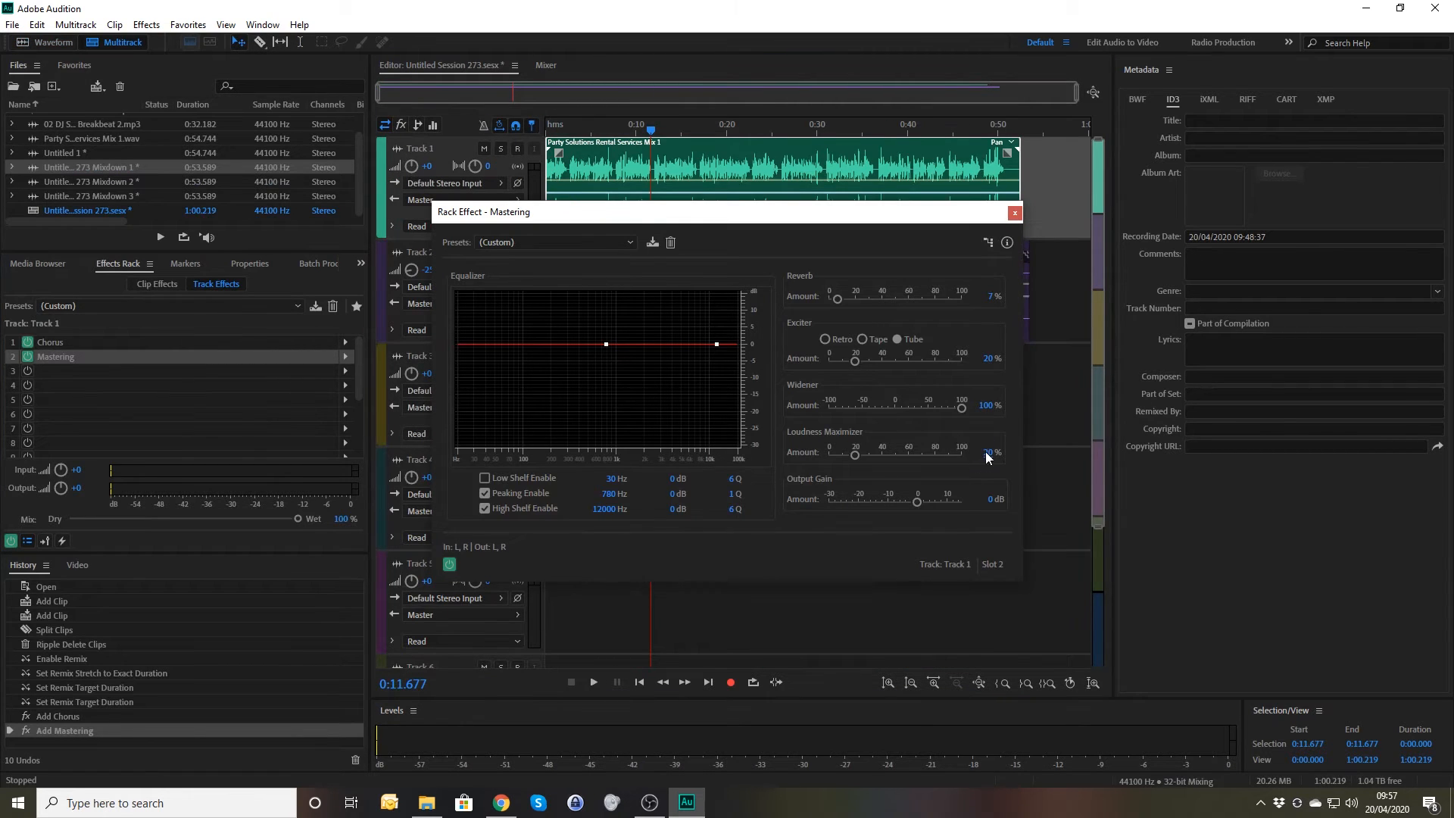
pyautogui.click(982, 452)
pyautogui.write('0')
pyautogui.press('Return')
# Step: Play the session from about 4 seconds while trying the Mastering effect's Reverb at 40% and 67%
pyautogui.click(583, 131)
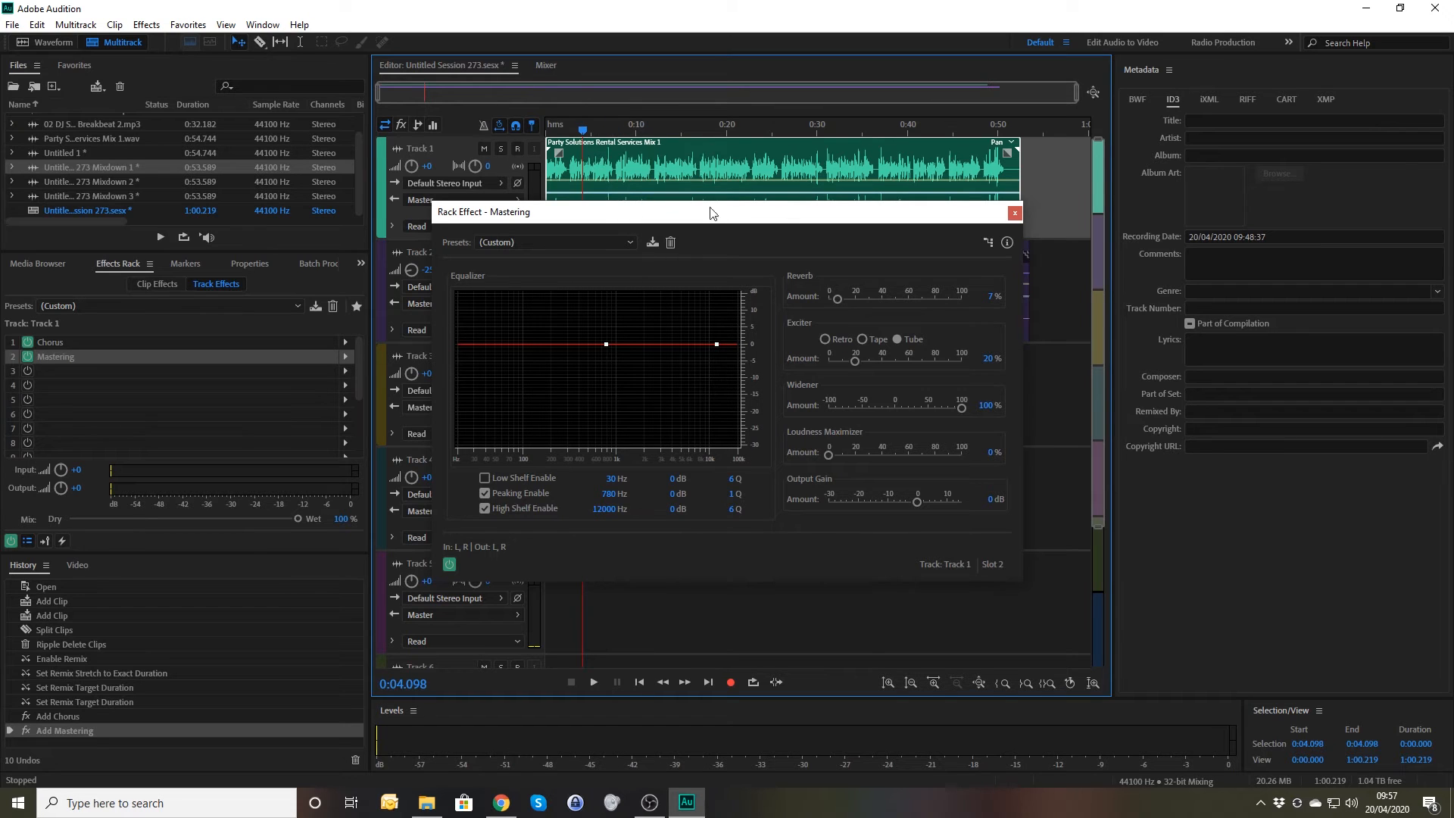
pyautogui.click(885, 300)
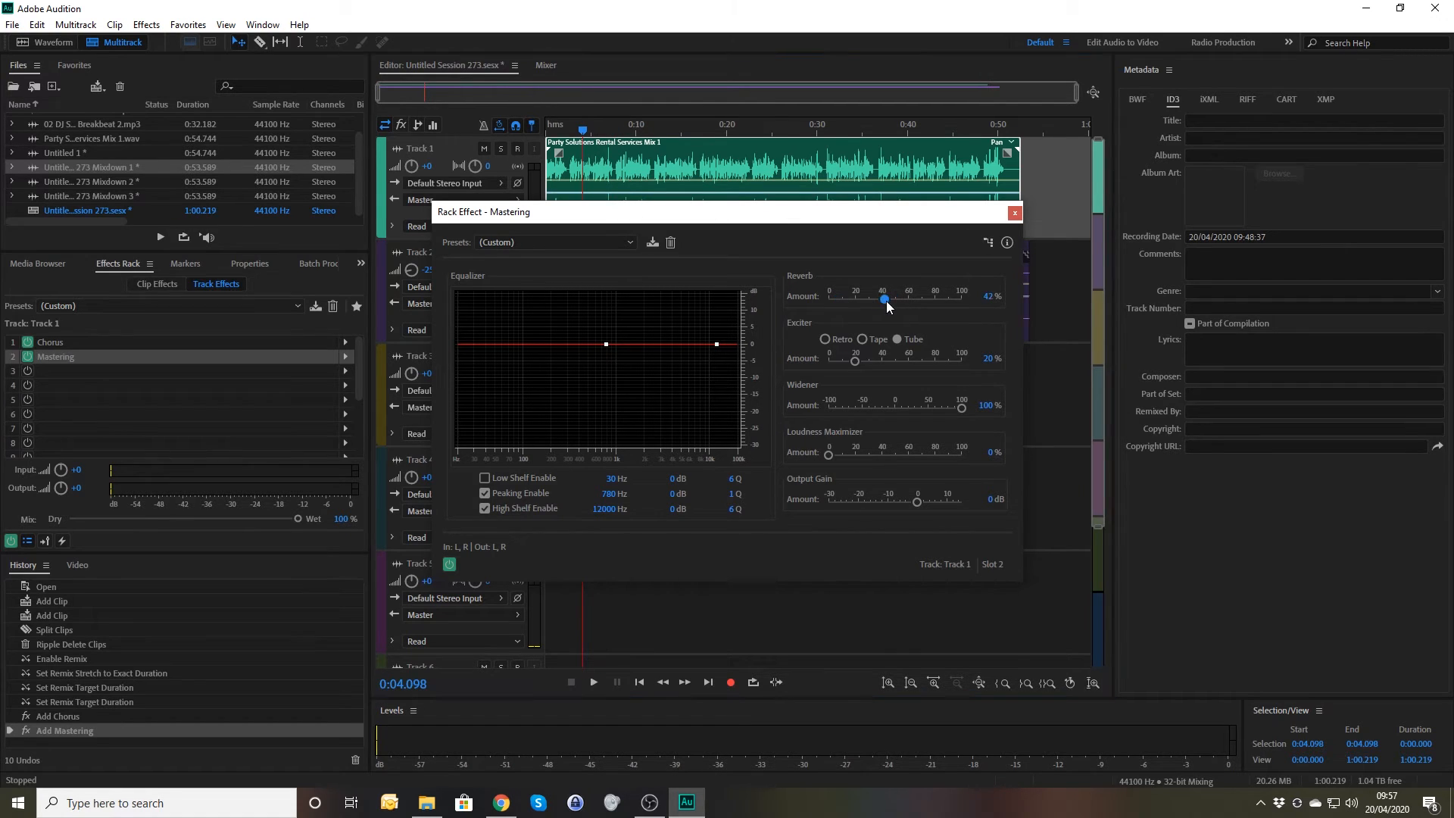
pyautogui.press('space')
pyautogui.press('space')
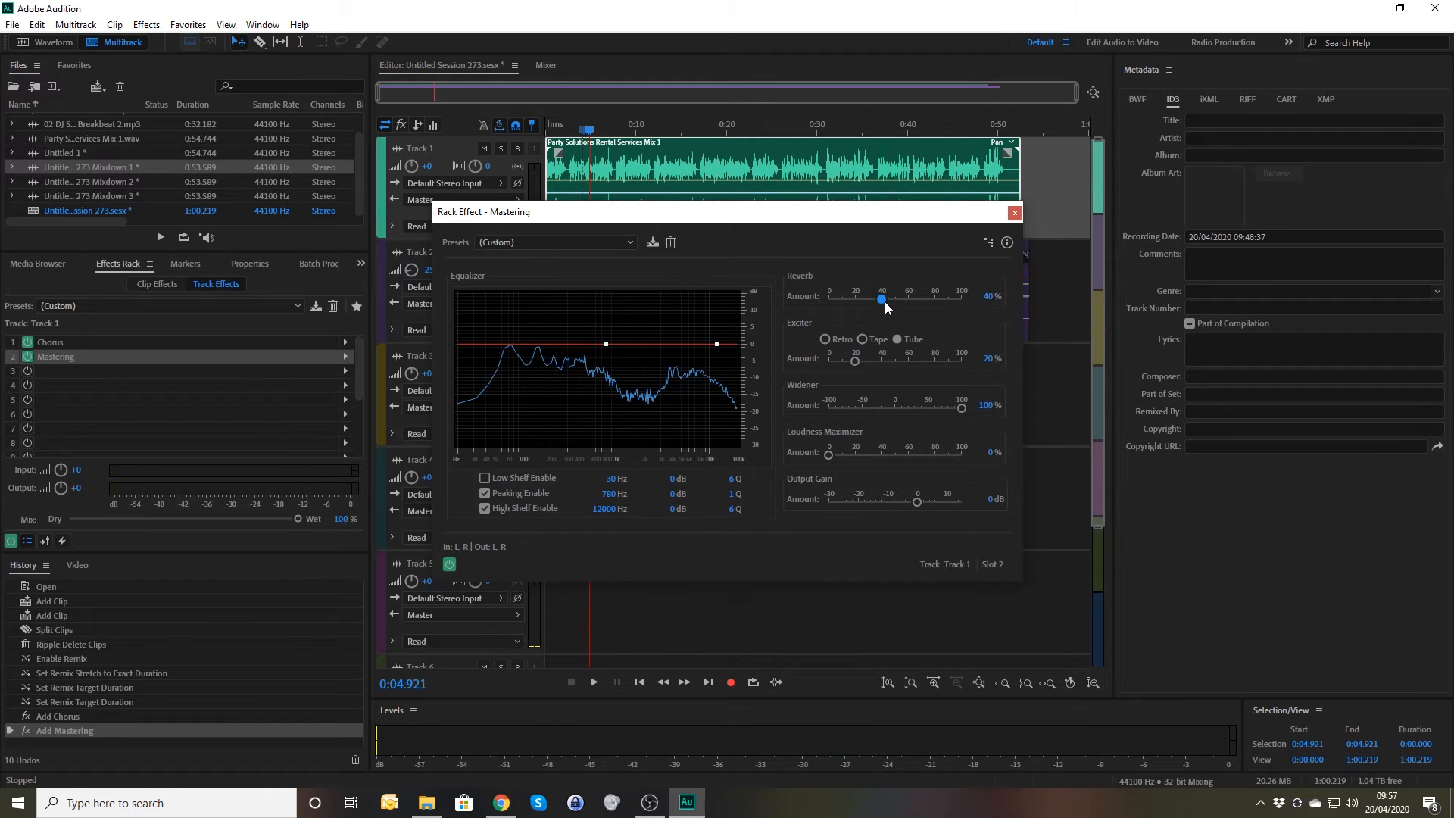
pyautogui.click(580, 130)
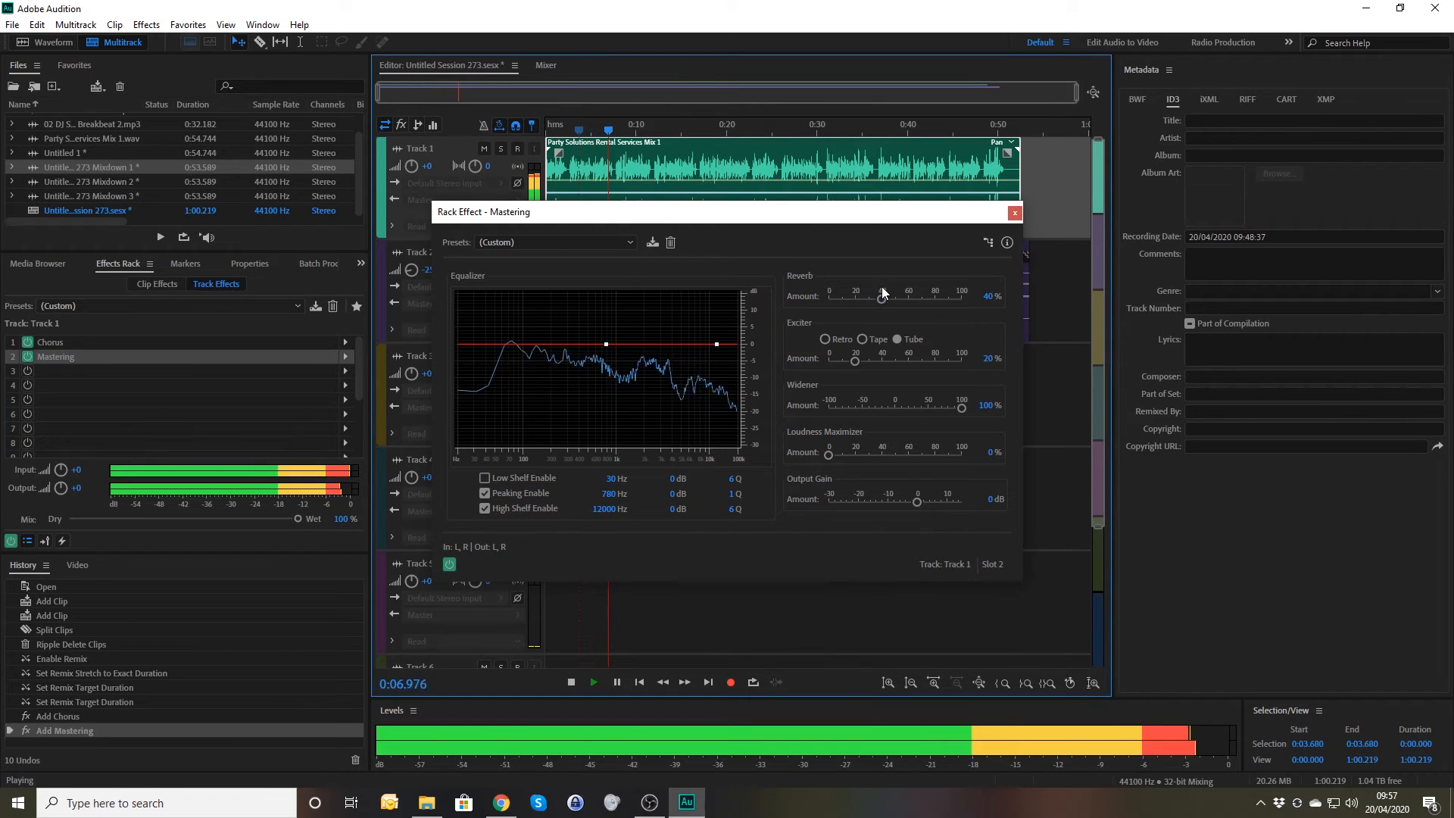
pyautogui.moveTo(884, 298); pyautogui.dragTo(920, 298)
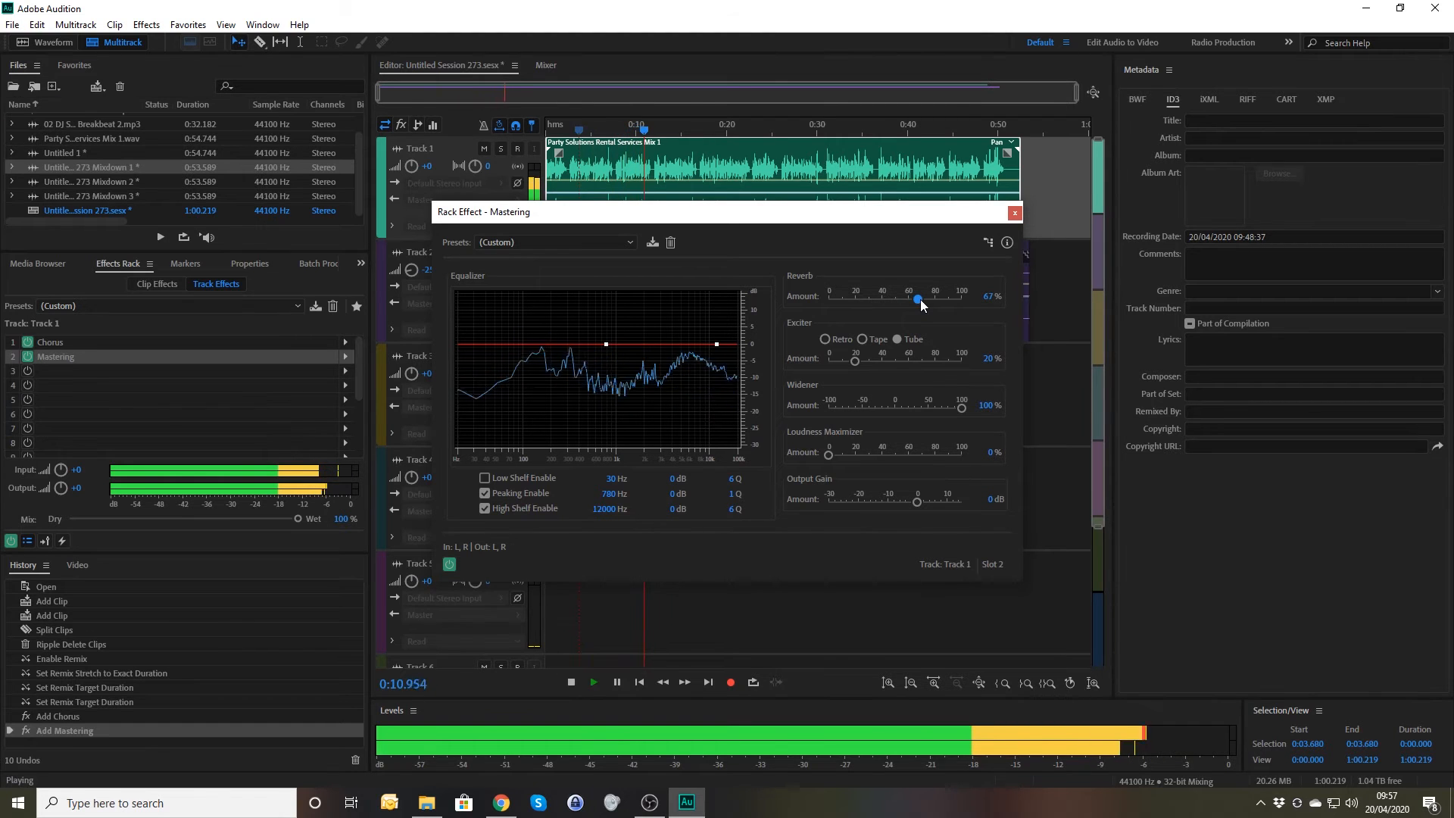
pyautogui.press('space')
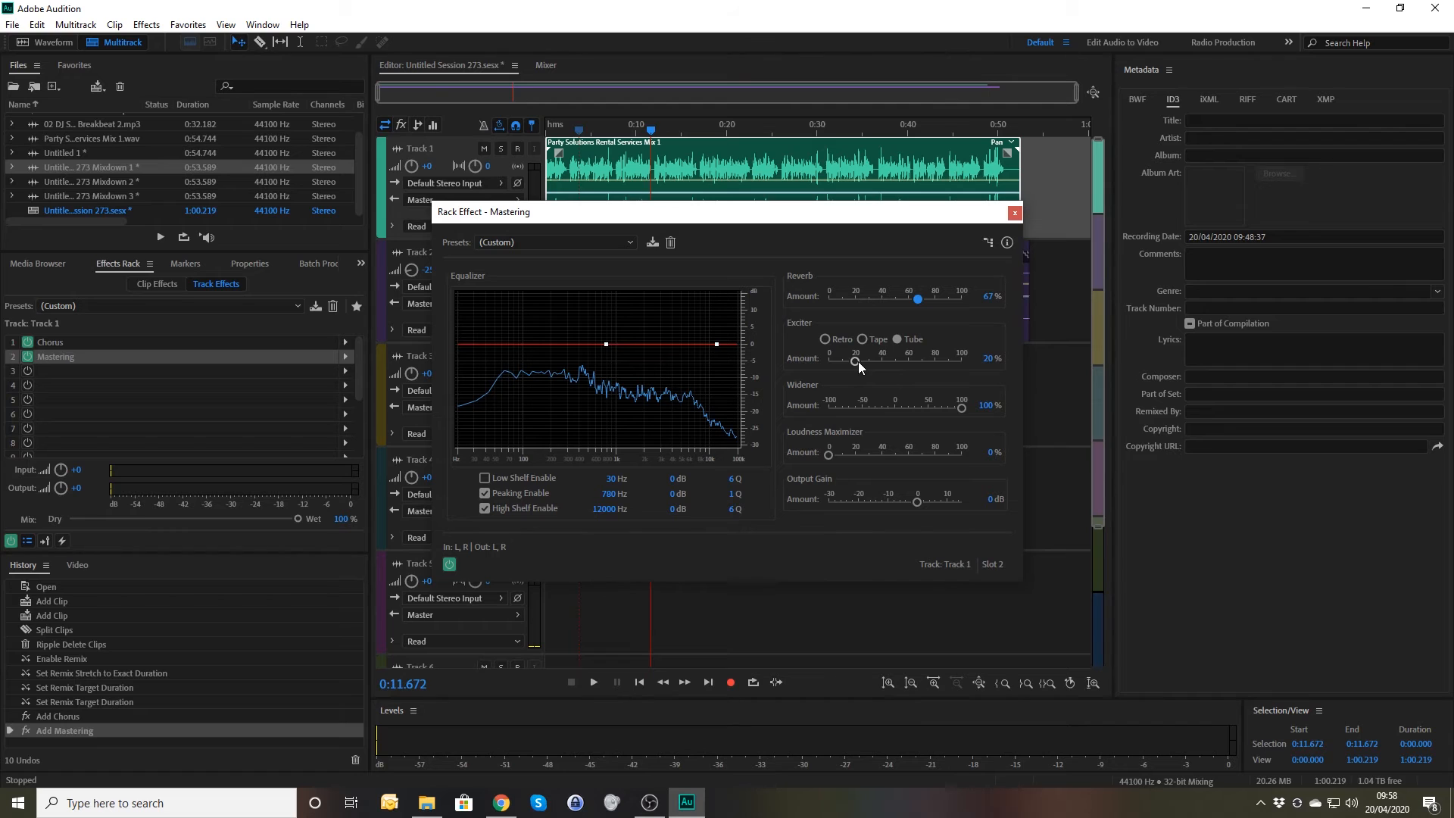
# Step: Set the Mastering effect's Reverb amount to 7% and resume playback
pyautogui.click(988, 295)
pyautogui.write('5')
pyautogui.press('Return')
pyautogui.press('space')
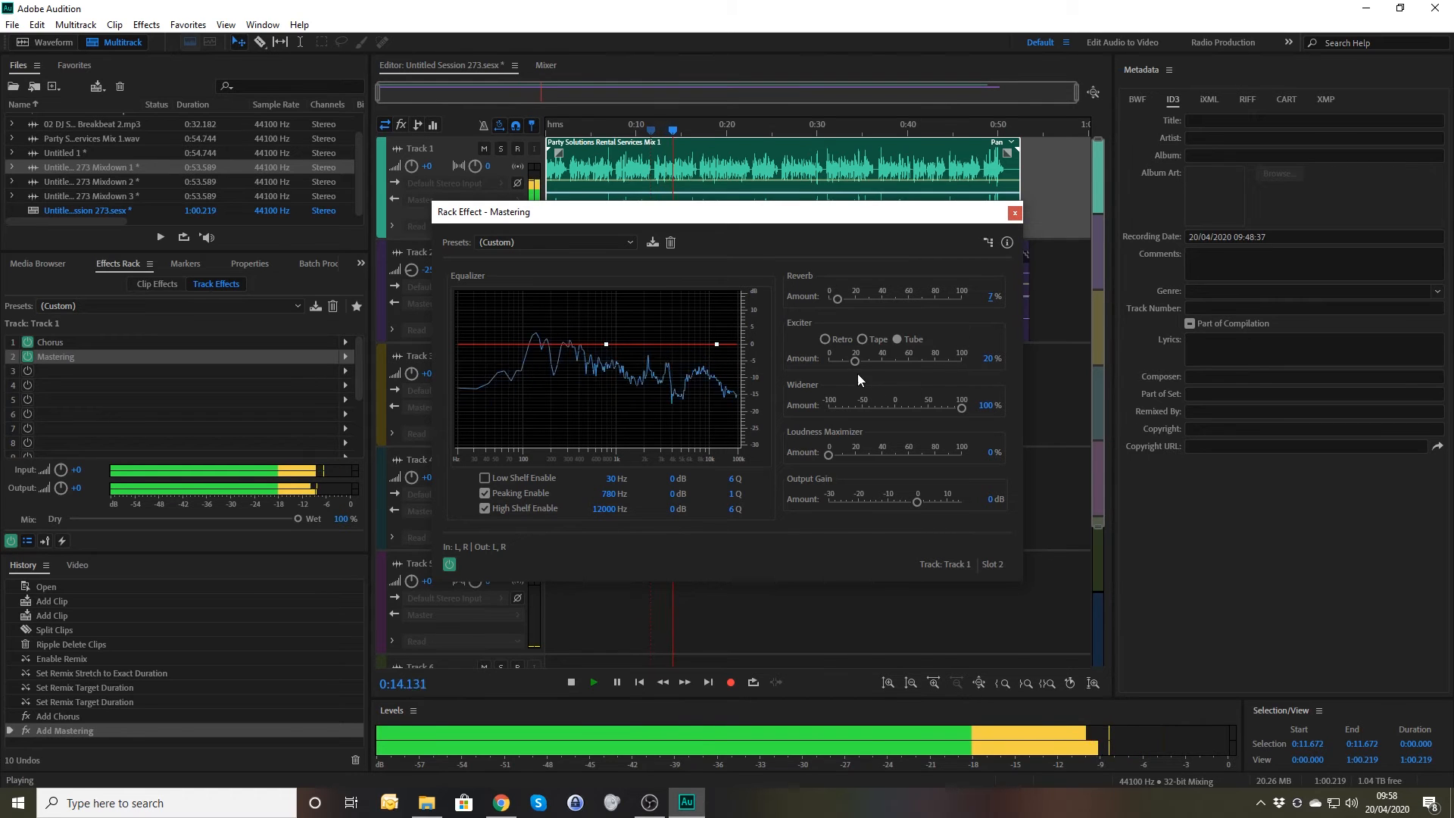
# Step: Try the Mastering effect's Exciter at 100% during playback, set it to 22%, and close the effect settings
pyautogui.moveTo(855, 362); pyautogui.dragTo(965, 363)
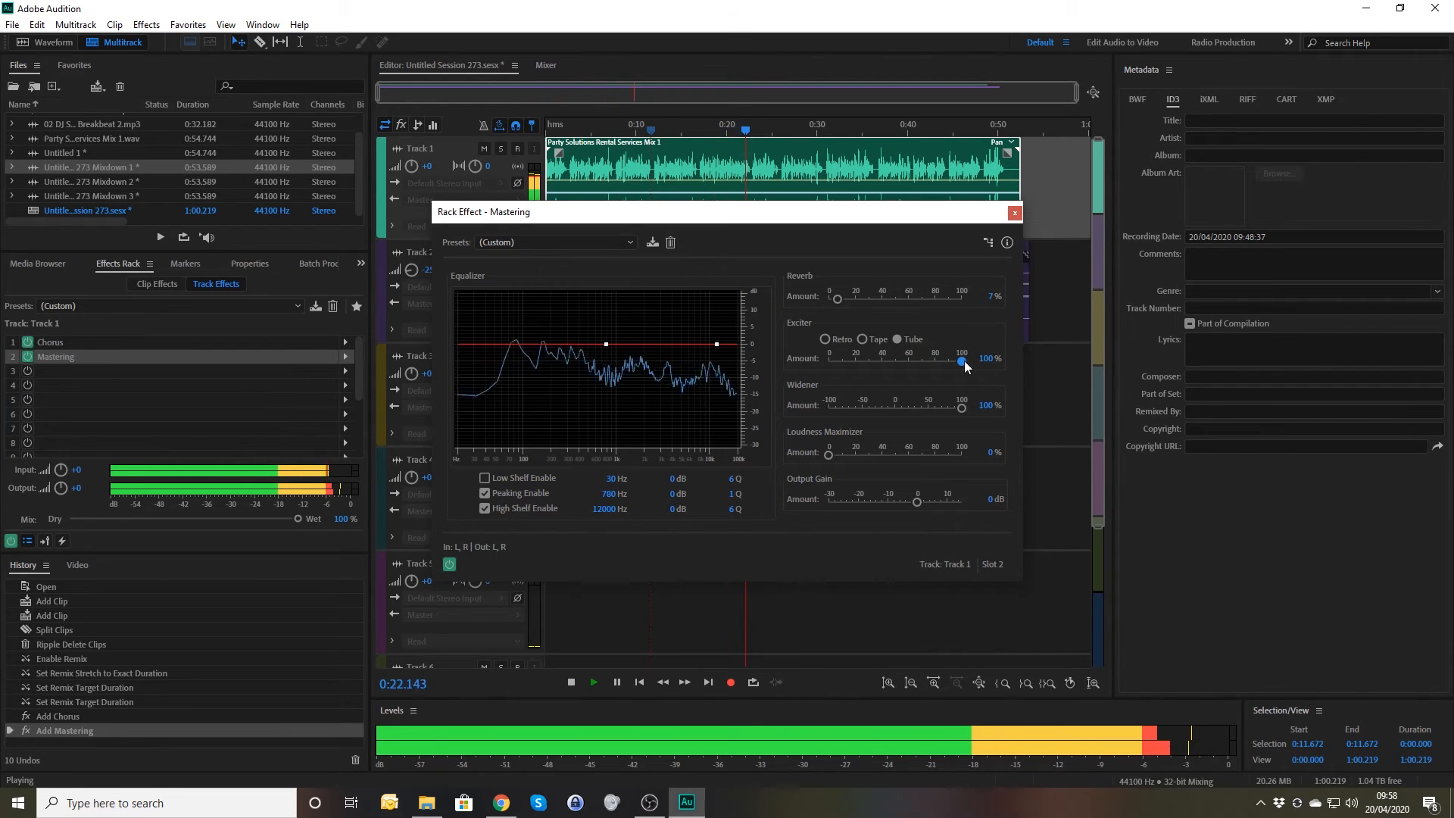
pyautogui.moveTo(965, 361); pyautogui.dragTo(860, 367)
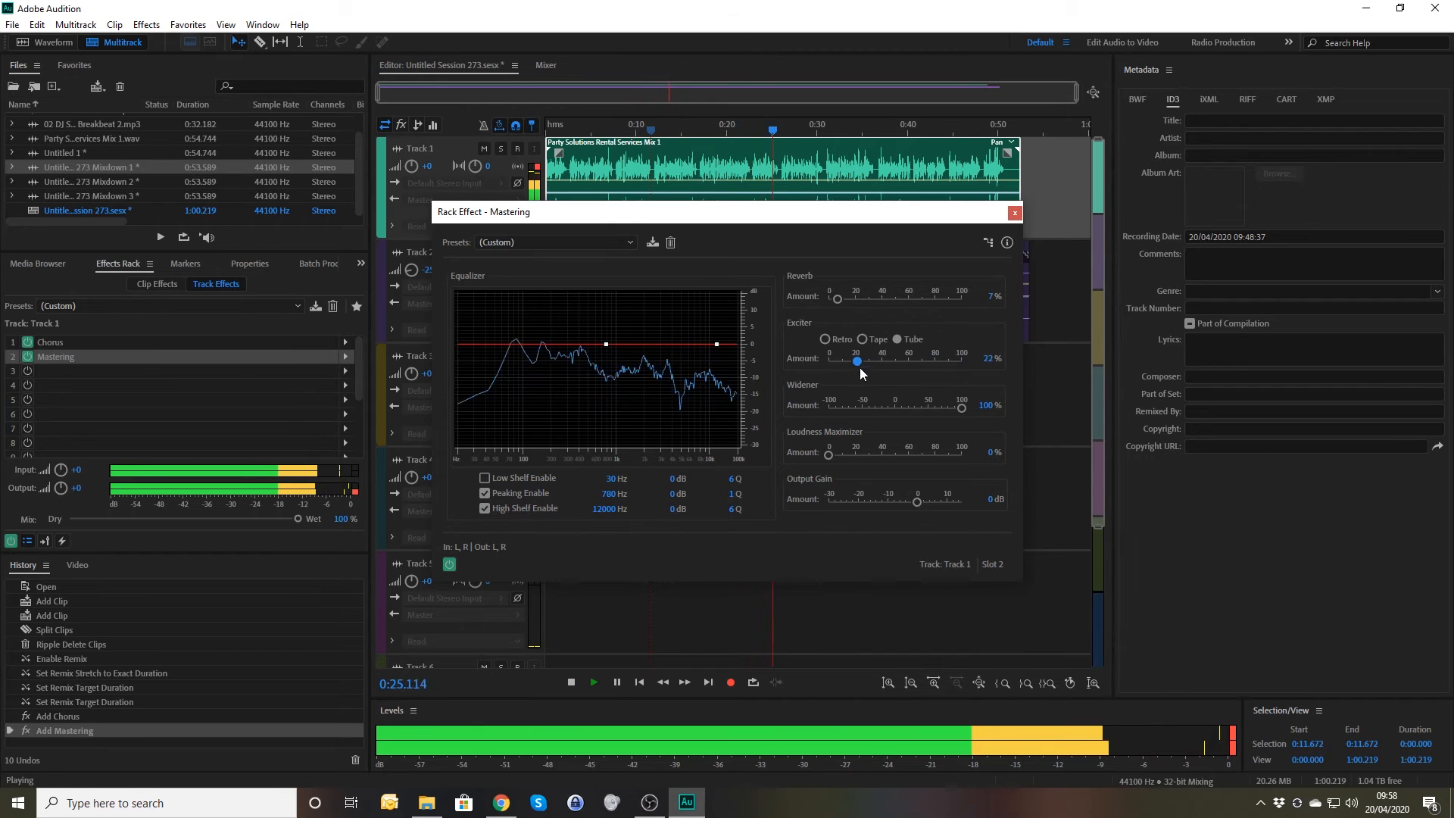
pyautogui.click(1015, 212)
pyautogui.press('space')
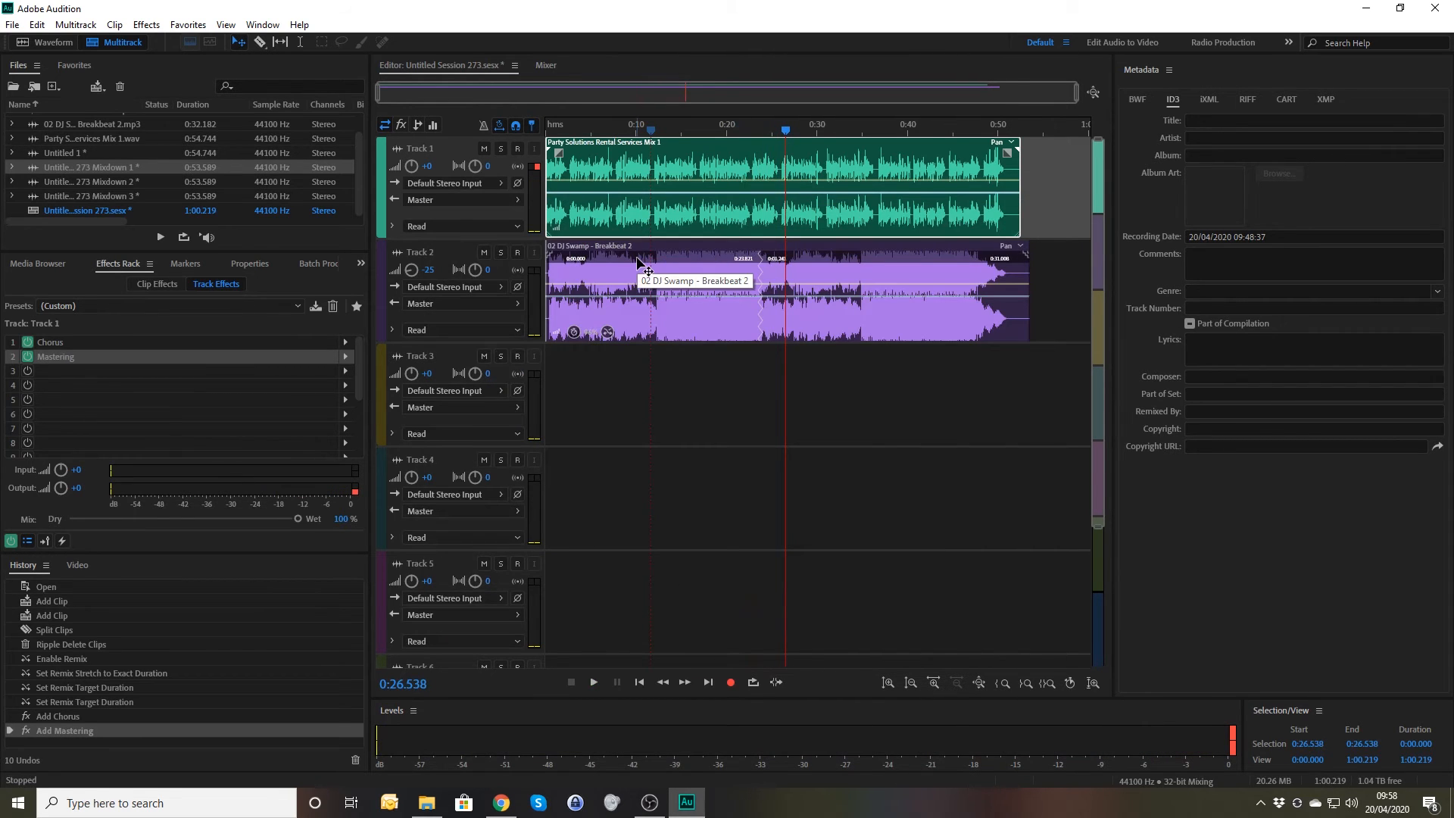
# Step: Reopen the Mastering effect on Track 1 to review its Reverb, Exciter, Widener and Loudness Maximizer settings
pyautogui.click(65, 344)
pyautogui.doubleClick(76, 356)
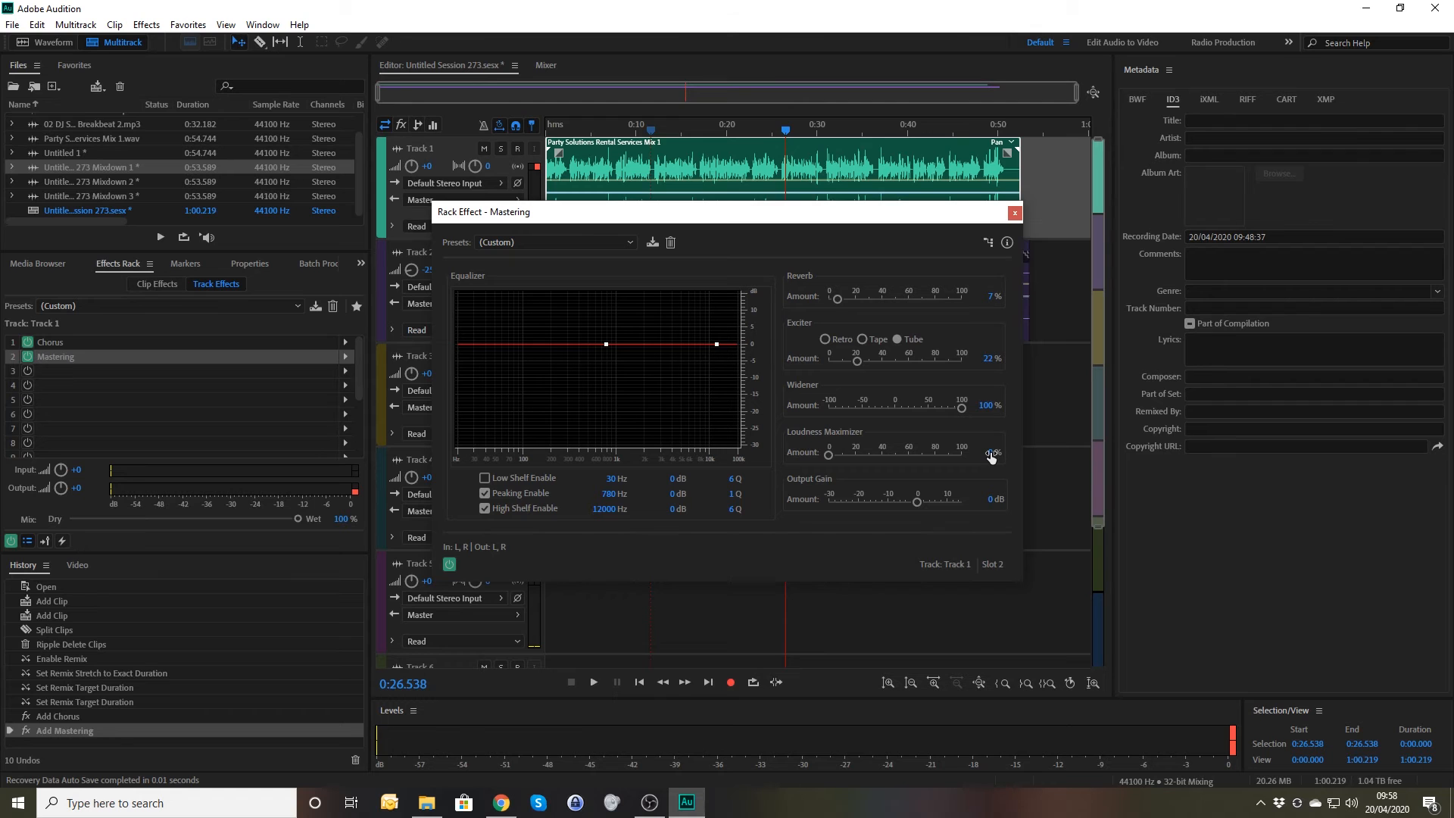
pyautogui.click(1014, 214)
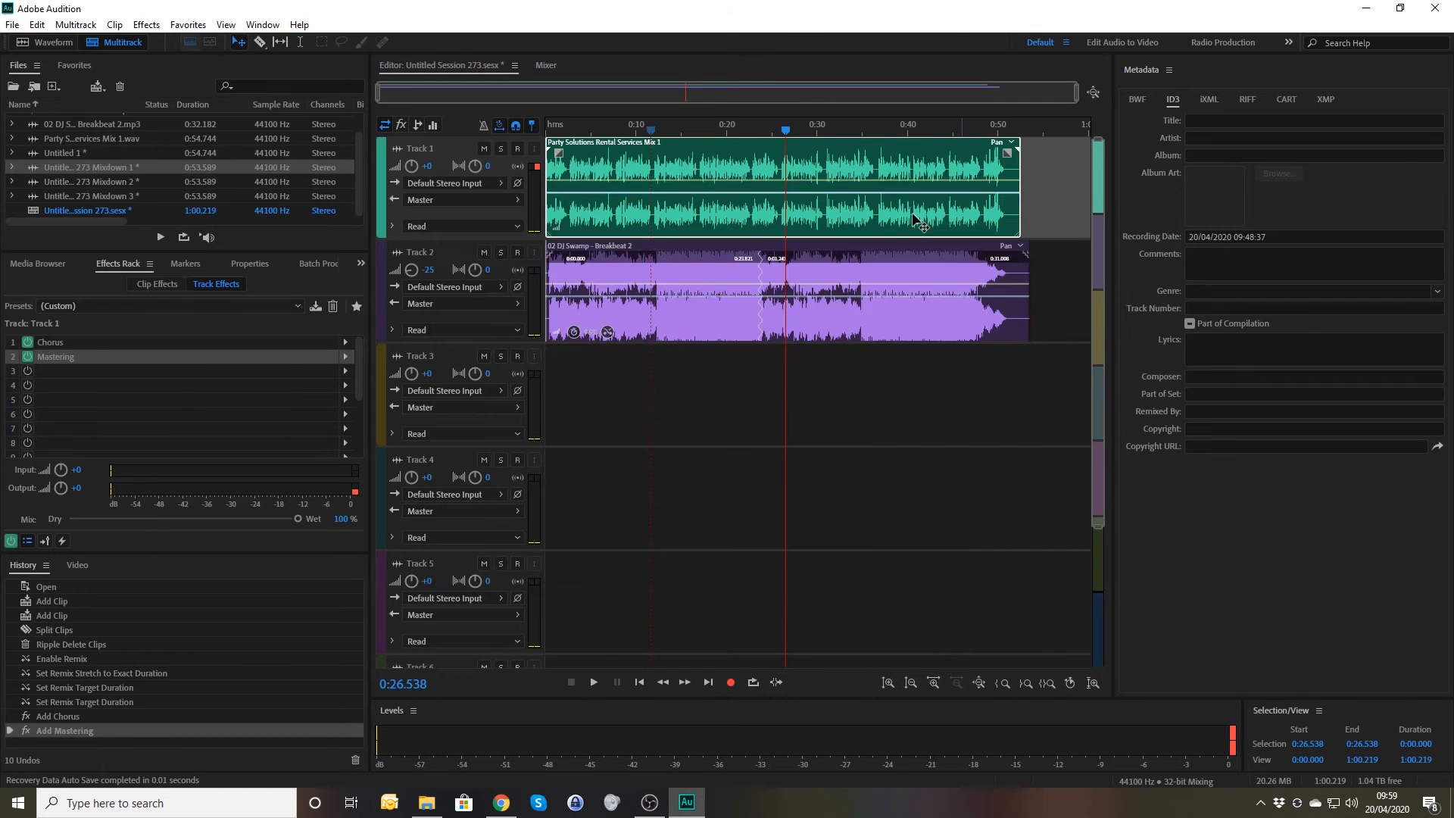
# Step: Add a Mastering effect to the first effects slot of Mixdown 2 and apply its Default preset
pyautogui.doubleClick(95, 182)
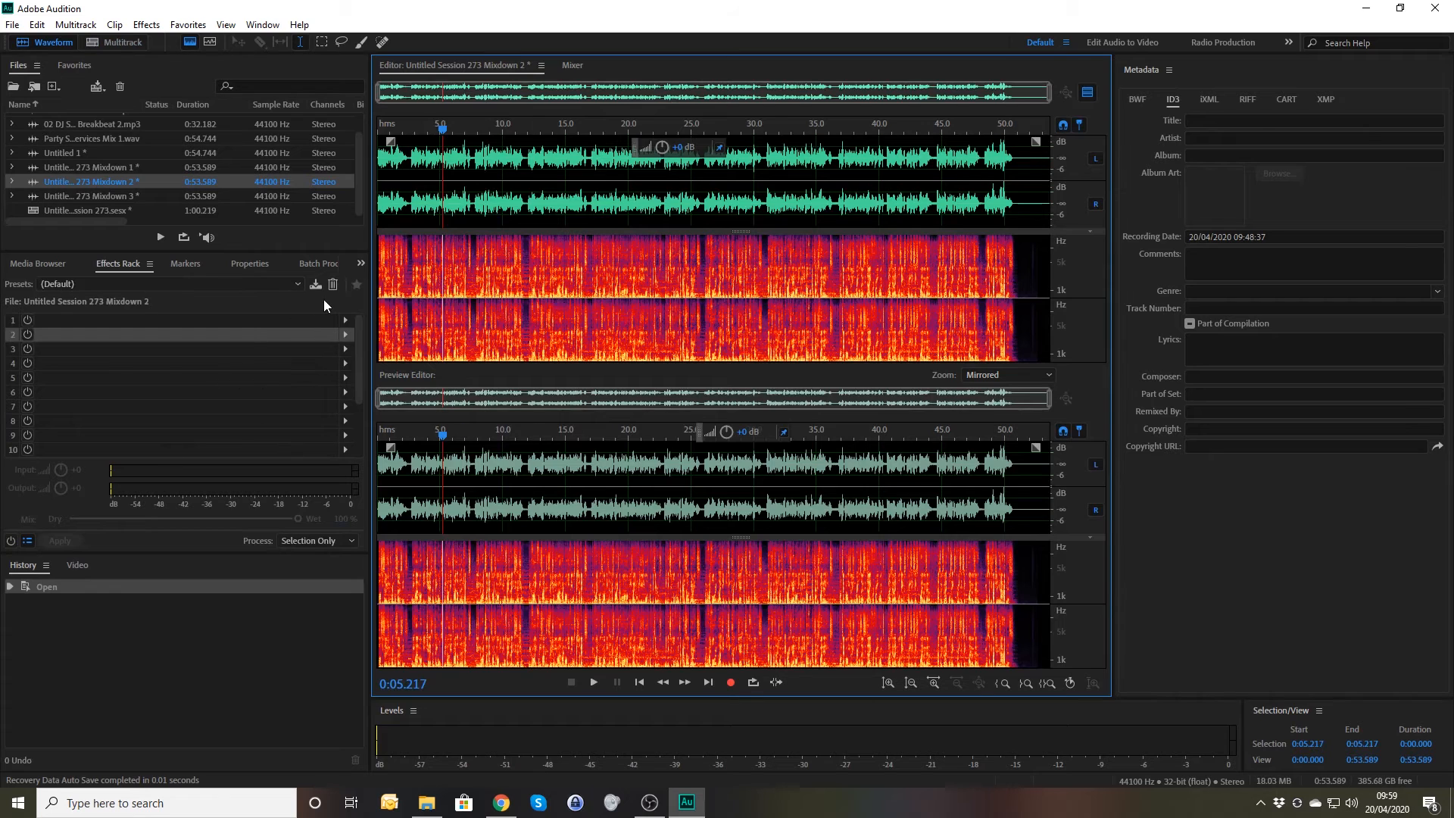
pyautogui.click(346, 320)
pyautogui.moveTo(434, 375)
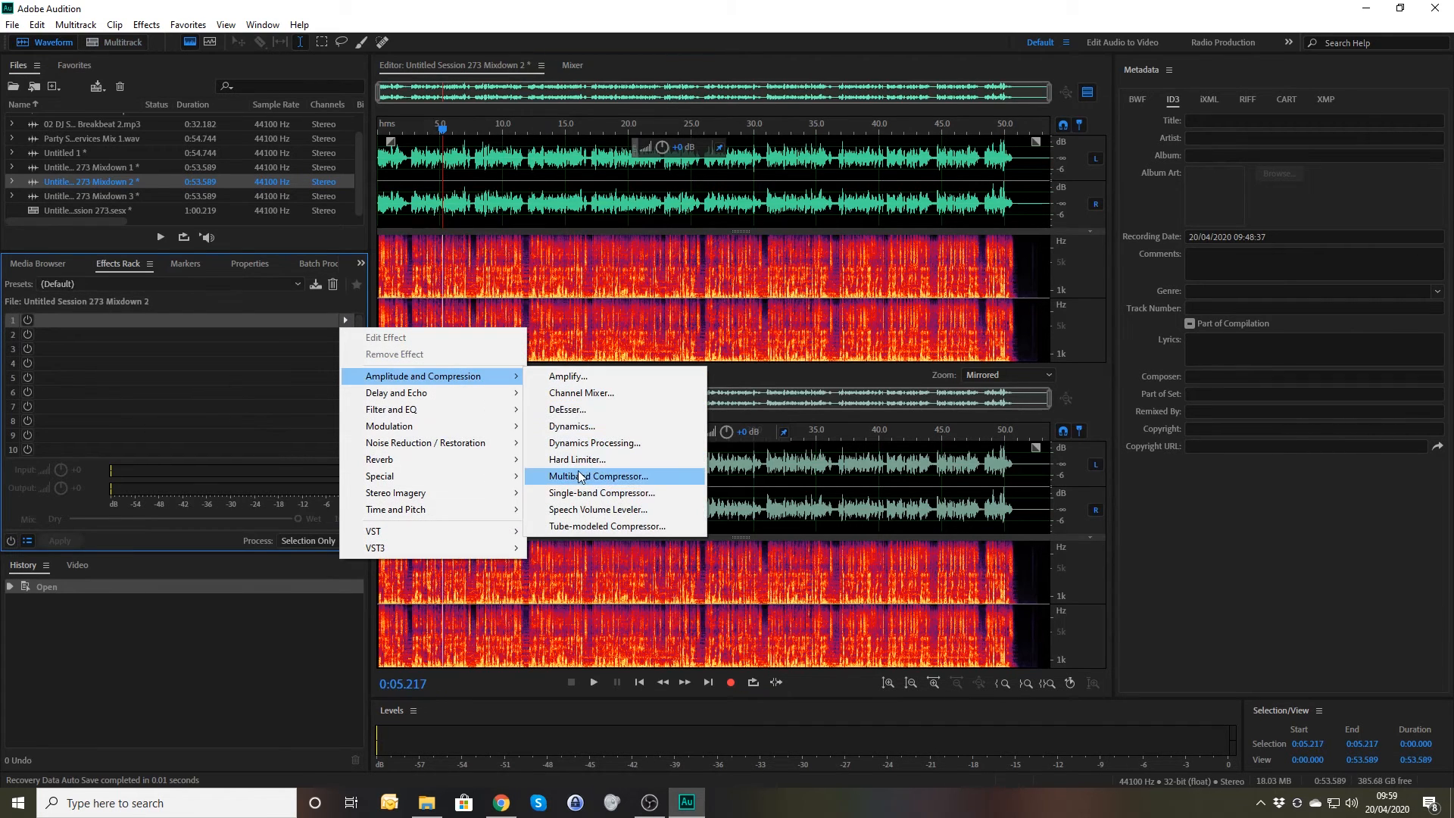
pyautogui.moveTo(468, 479)
pyautogui.click(576, 509)
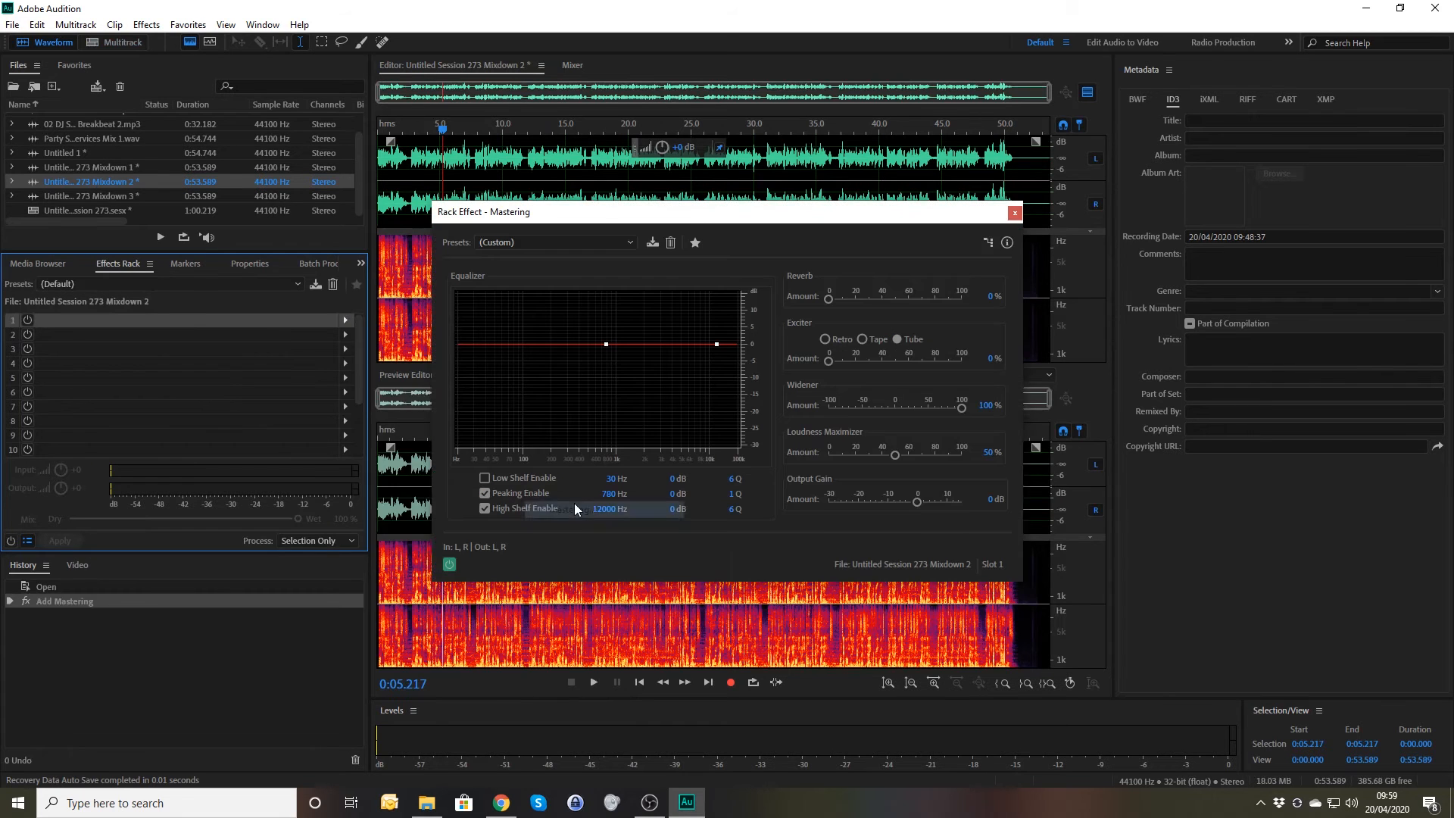
pyautogui.moveTo(712, 219); pyautogui.dragTo(1069, 75)
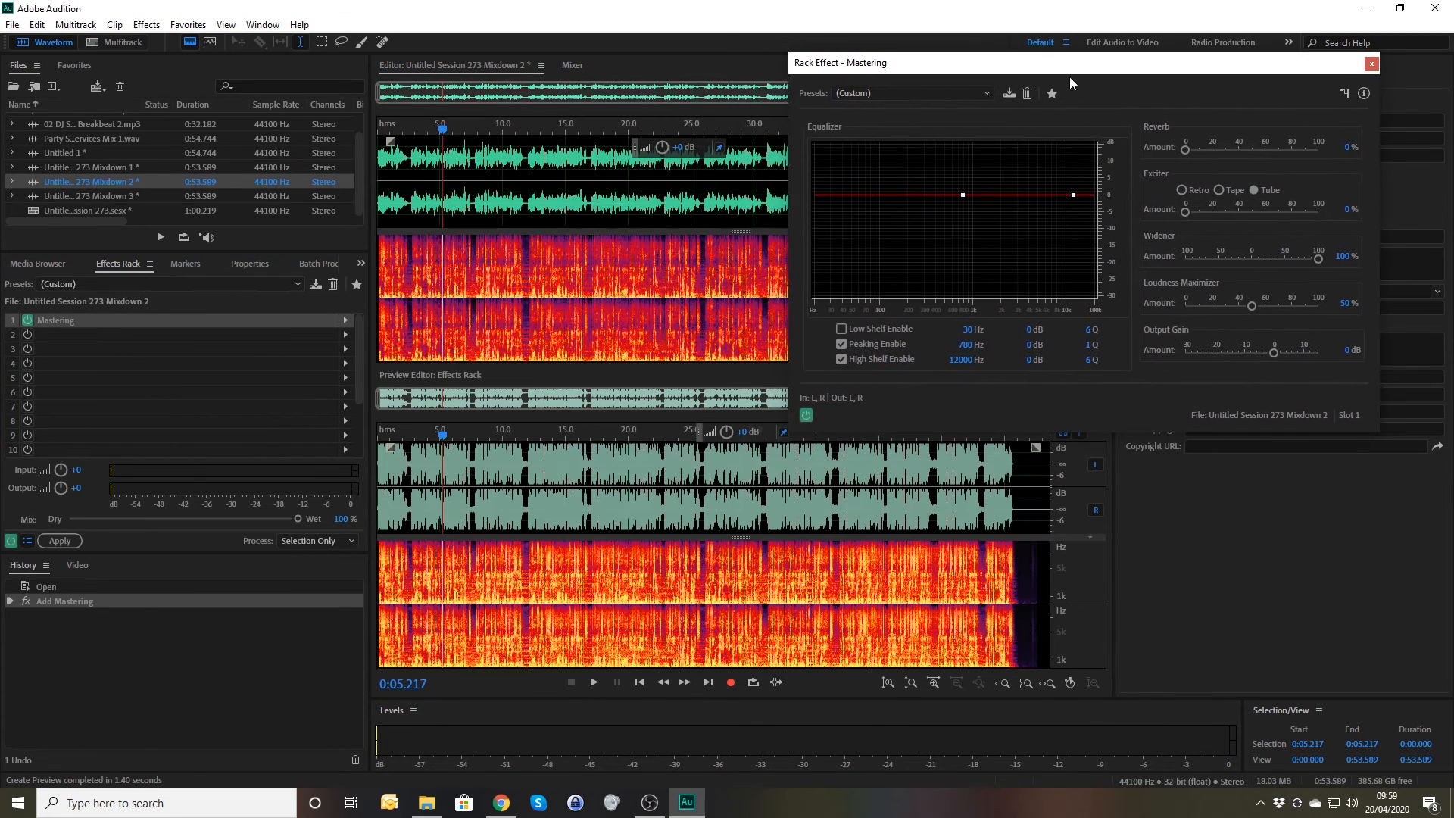
pyautogui.click(887, 93)
pyautogui.click(885, 110)
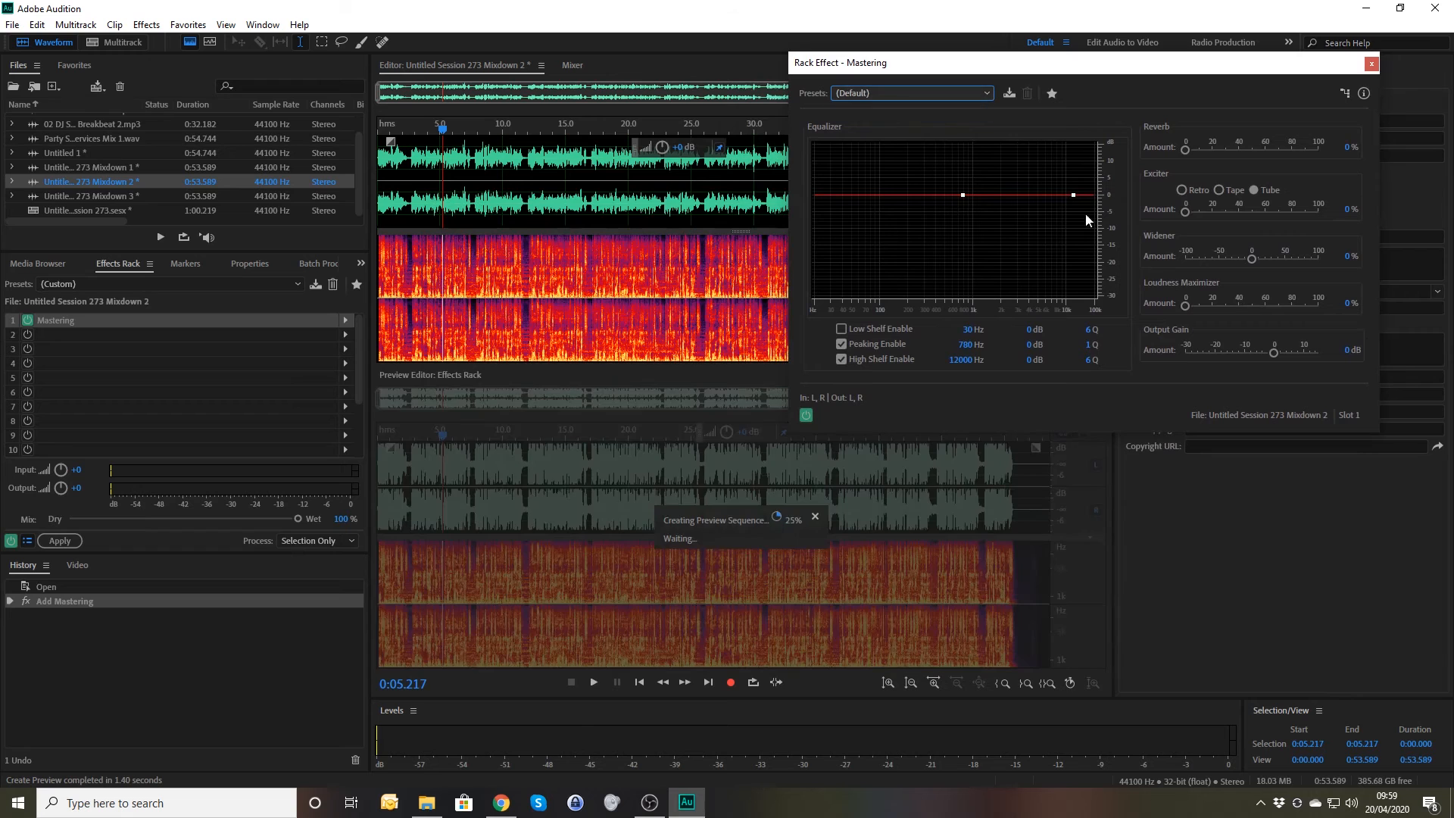
# Step: Set Mixdown 2's Loudness Maximizer to 100% and play the file from the beginning
pyautogui.moveTo(1187, 304); pyautogui.dragTo(1383, 312)
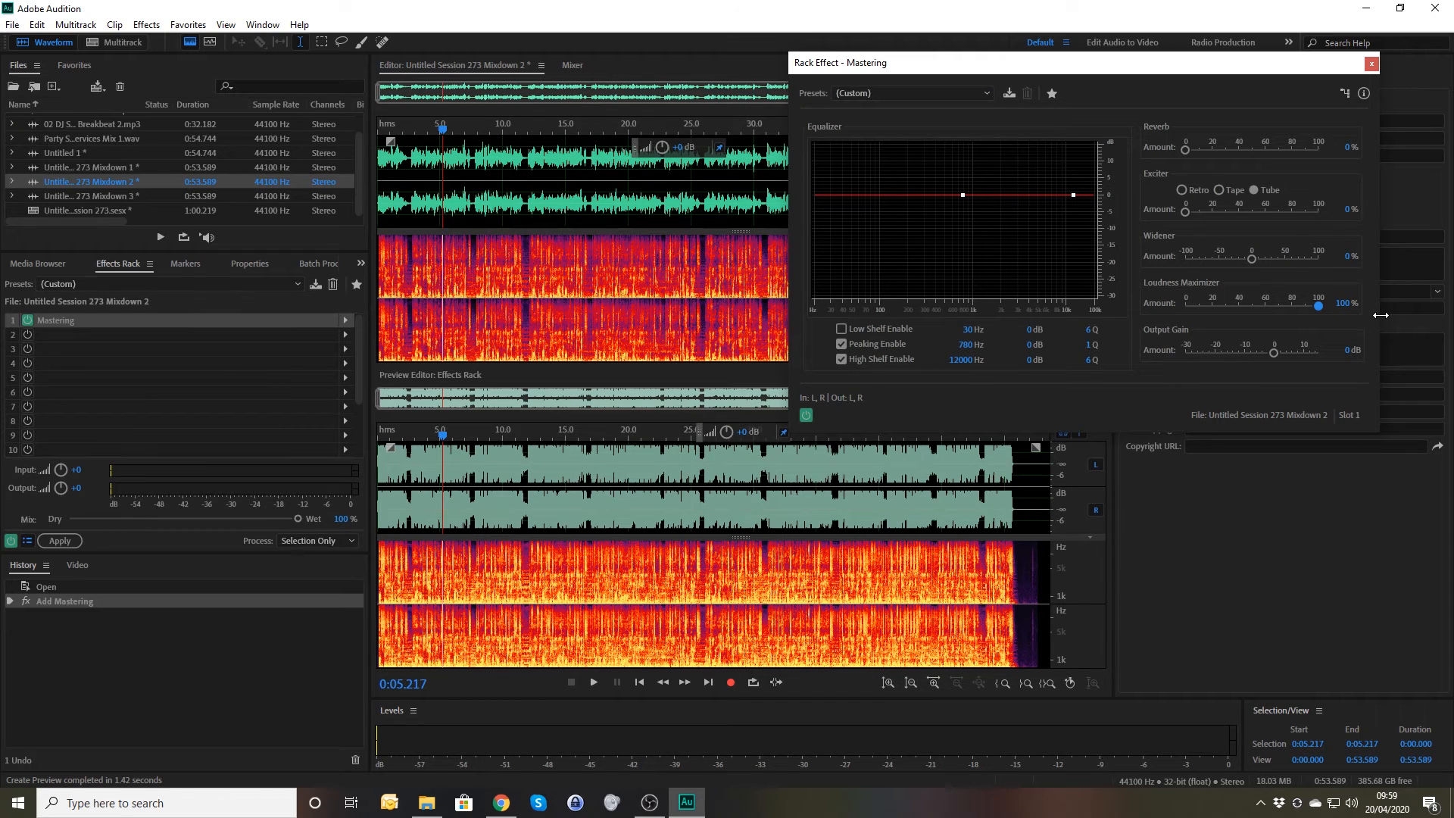
pyautogui.hotkey('ctrl', 'z')
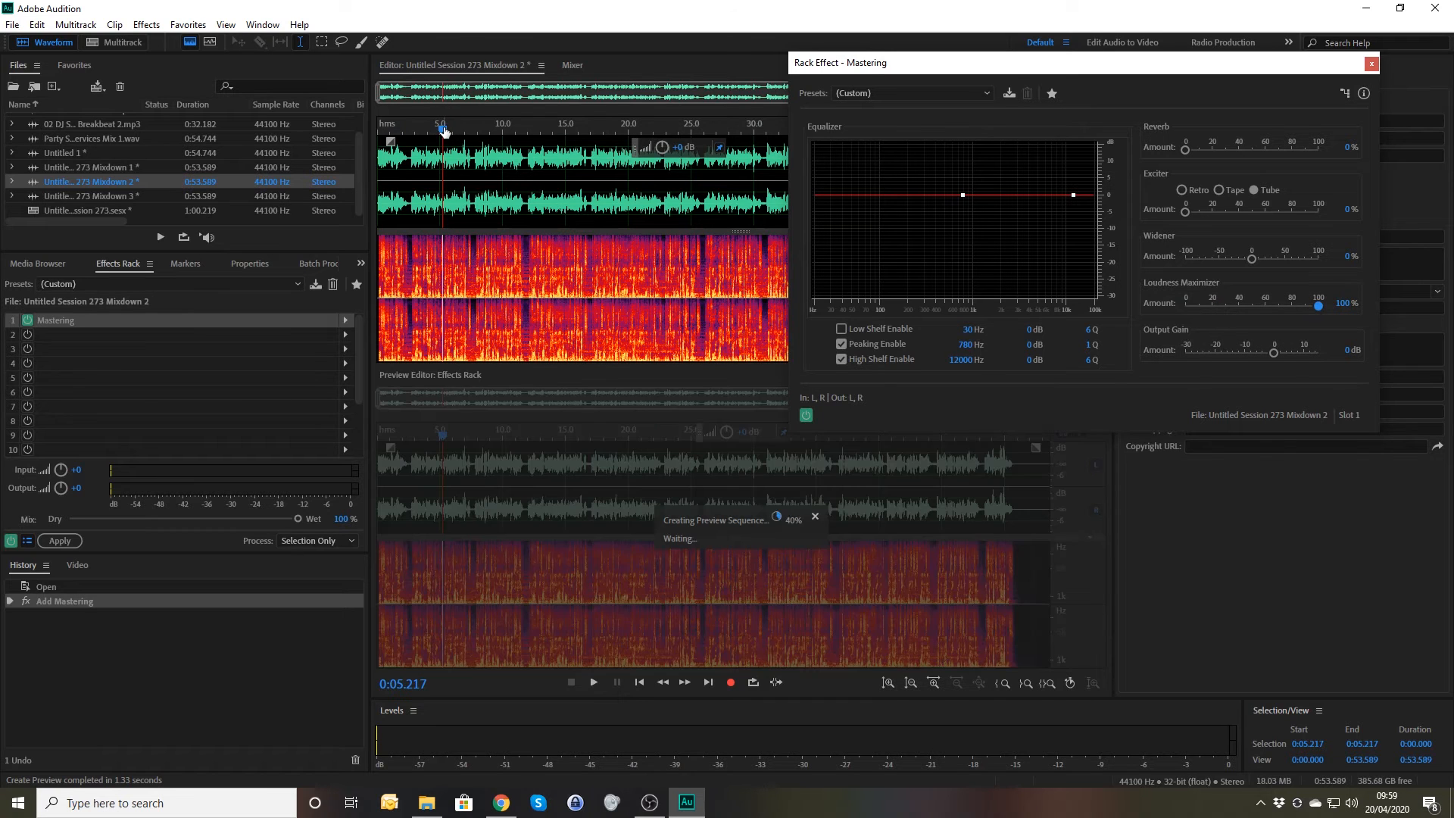
pyautogui.moveTo(444, 131); pyautogui.dragTo(378, 129)
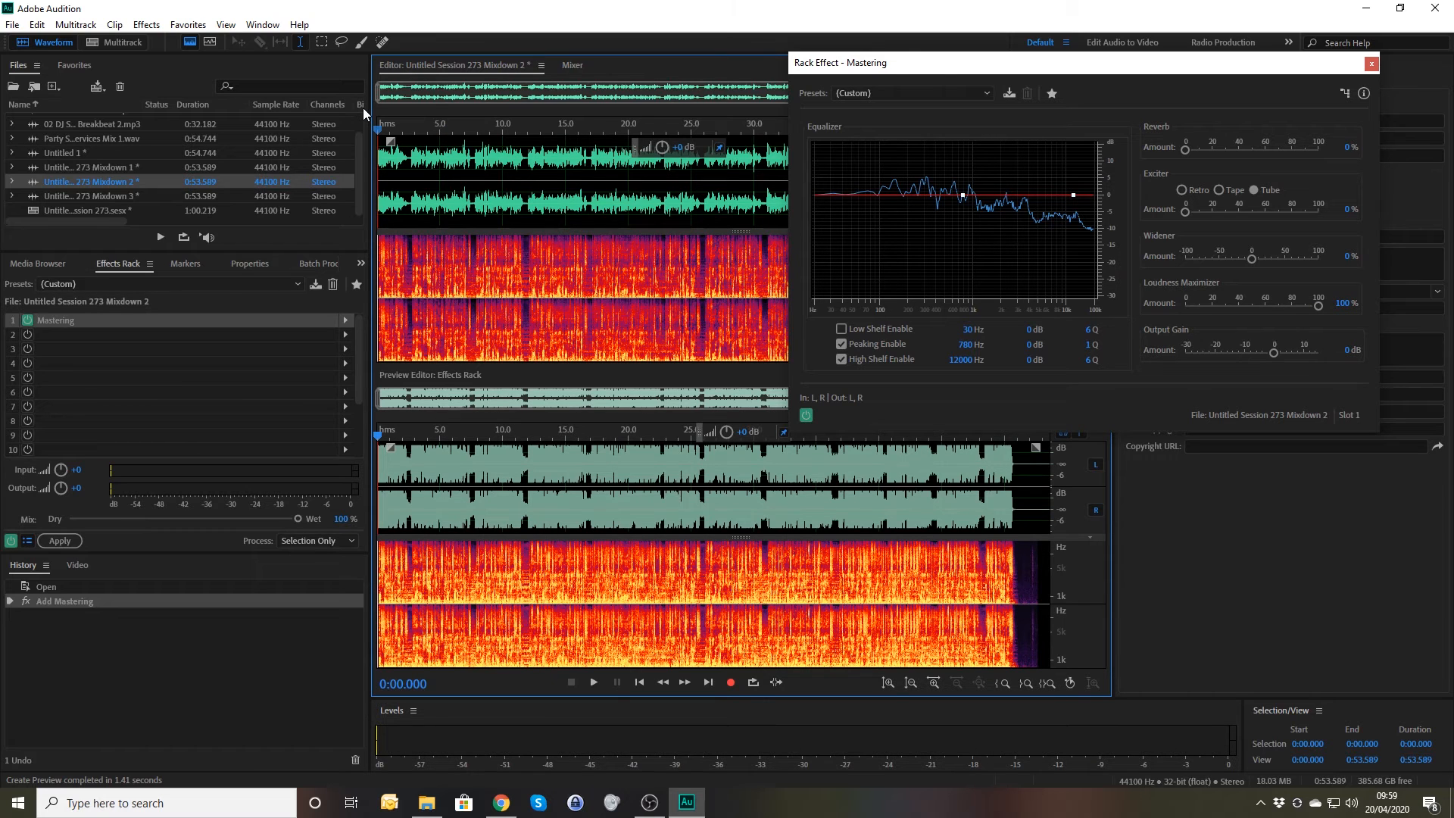
pyautogui.press('space')
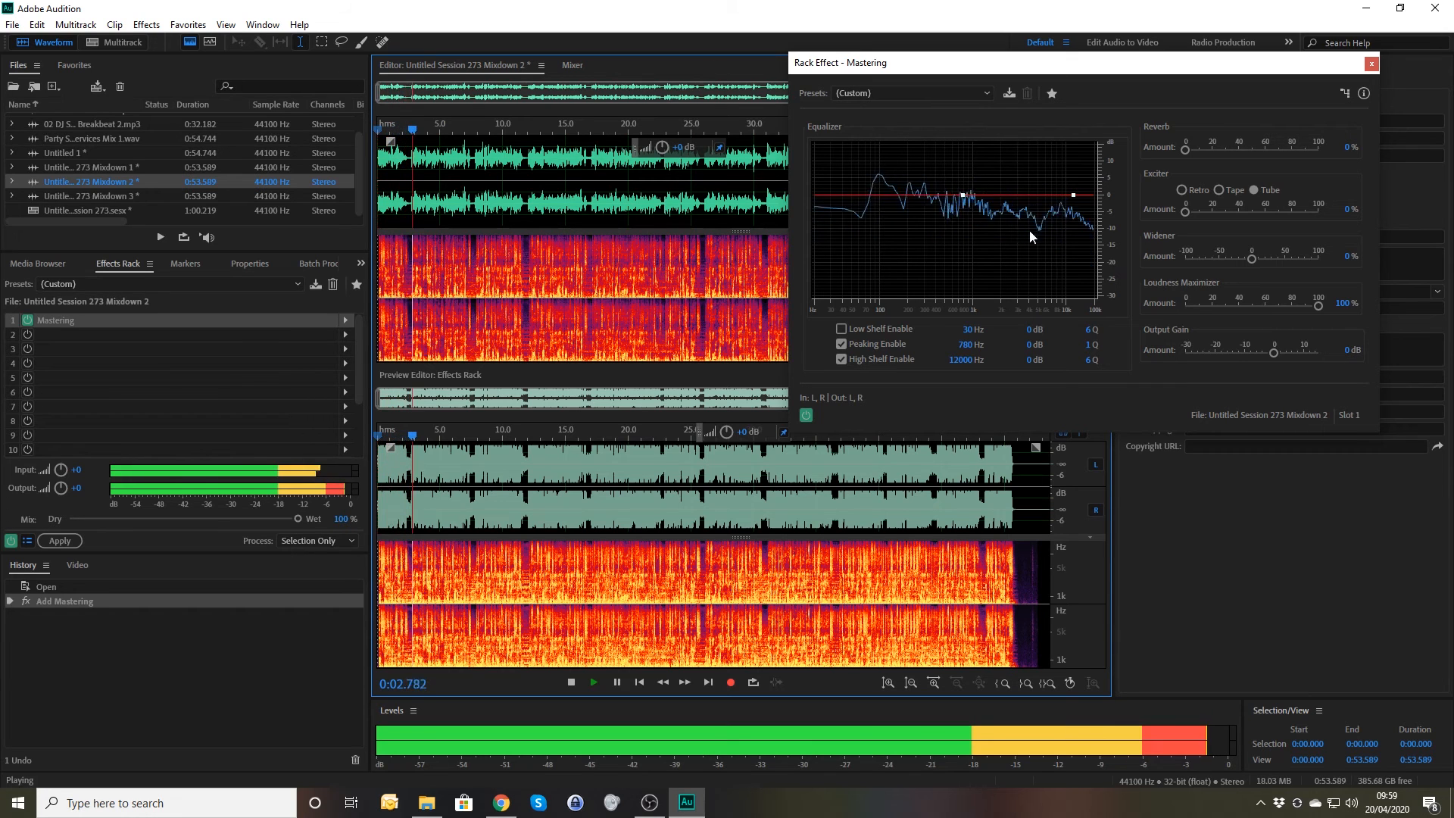
# Step: Set Mixdown 2's Loudness Maximizer to 20% and return to the multitrack session
pyautogui.click(1341, 307)
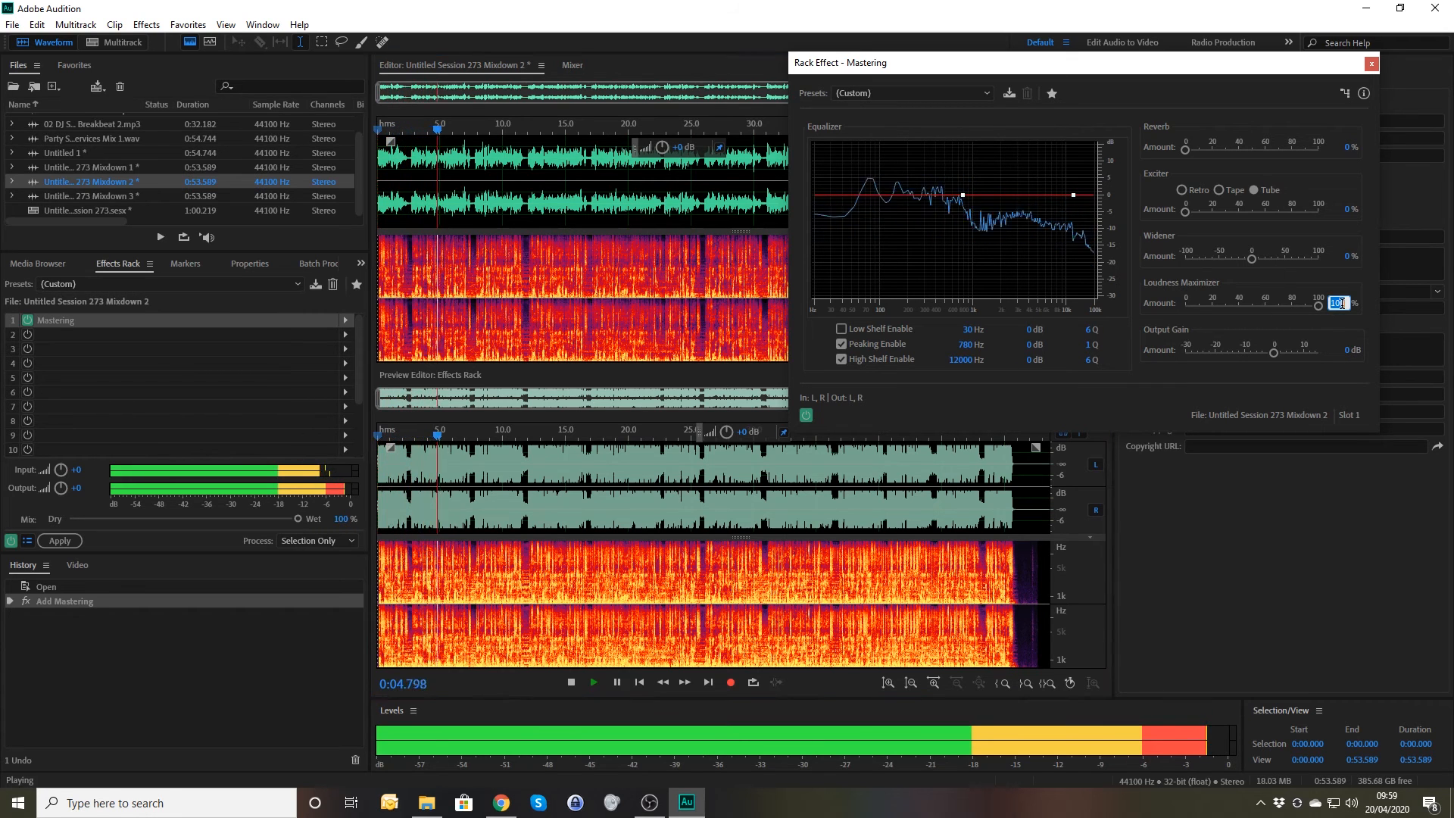
pyautogui.write('20')
pyautogui.press('Return')
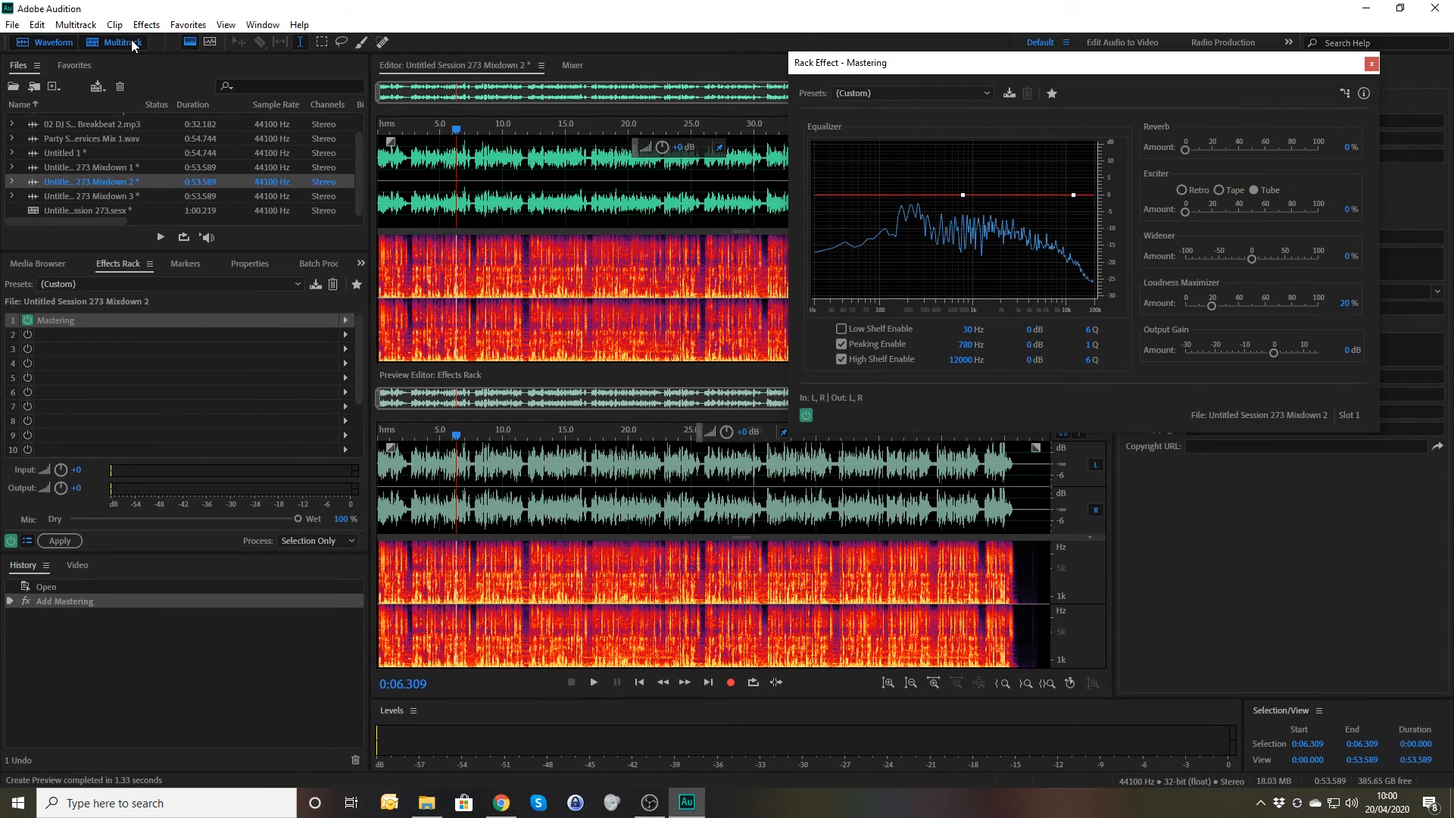
pyautogui.click(95, 42)
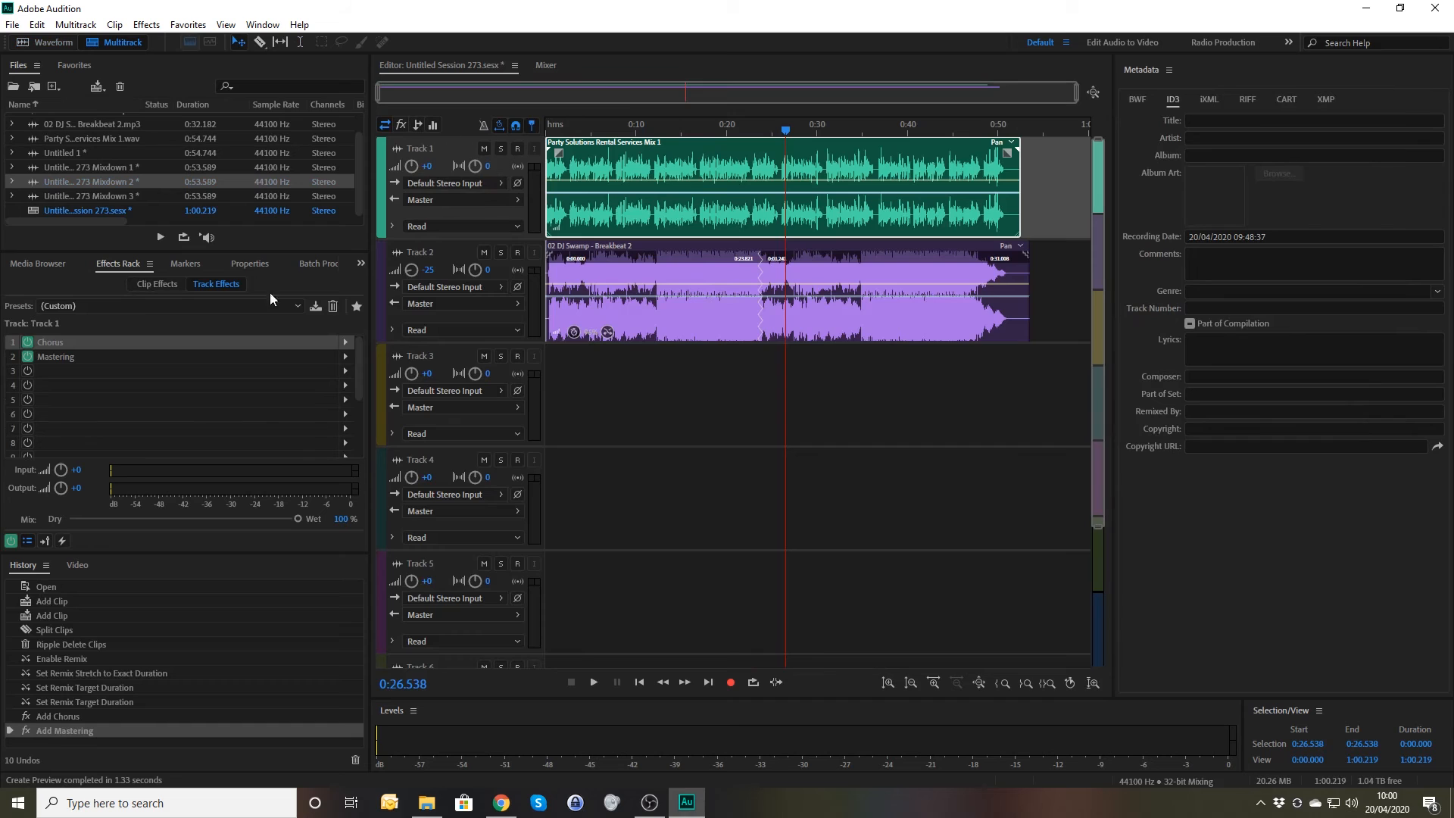
# Step: Try the Club Master and Dream Sequence presets in Track 1's Mastering effect, and reset it to the Default preset
pyautogui.doubleClick(93, 353)
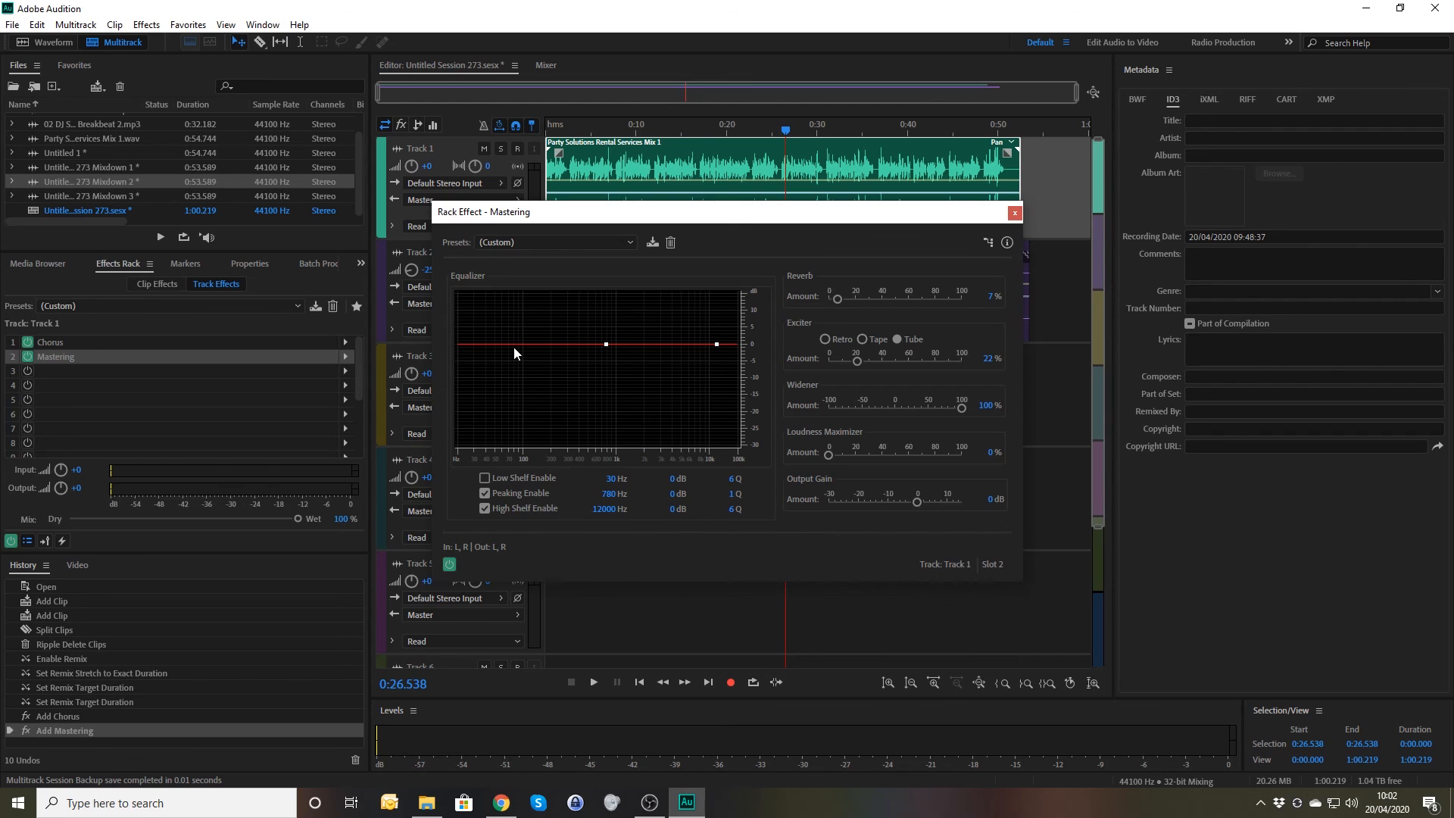
pyautogui.click(545, 243)
pyautogui.click(544, 294)
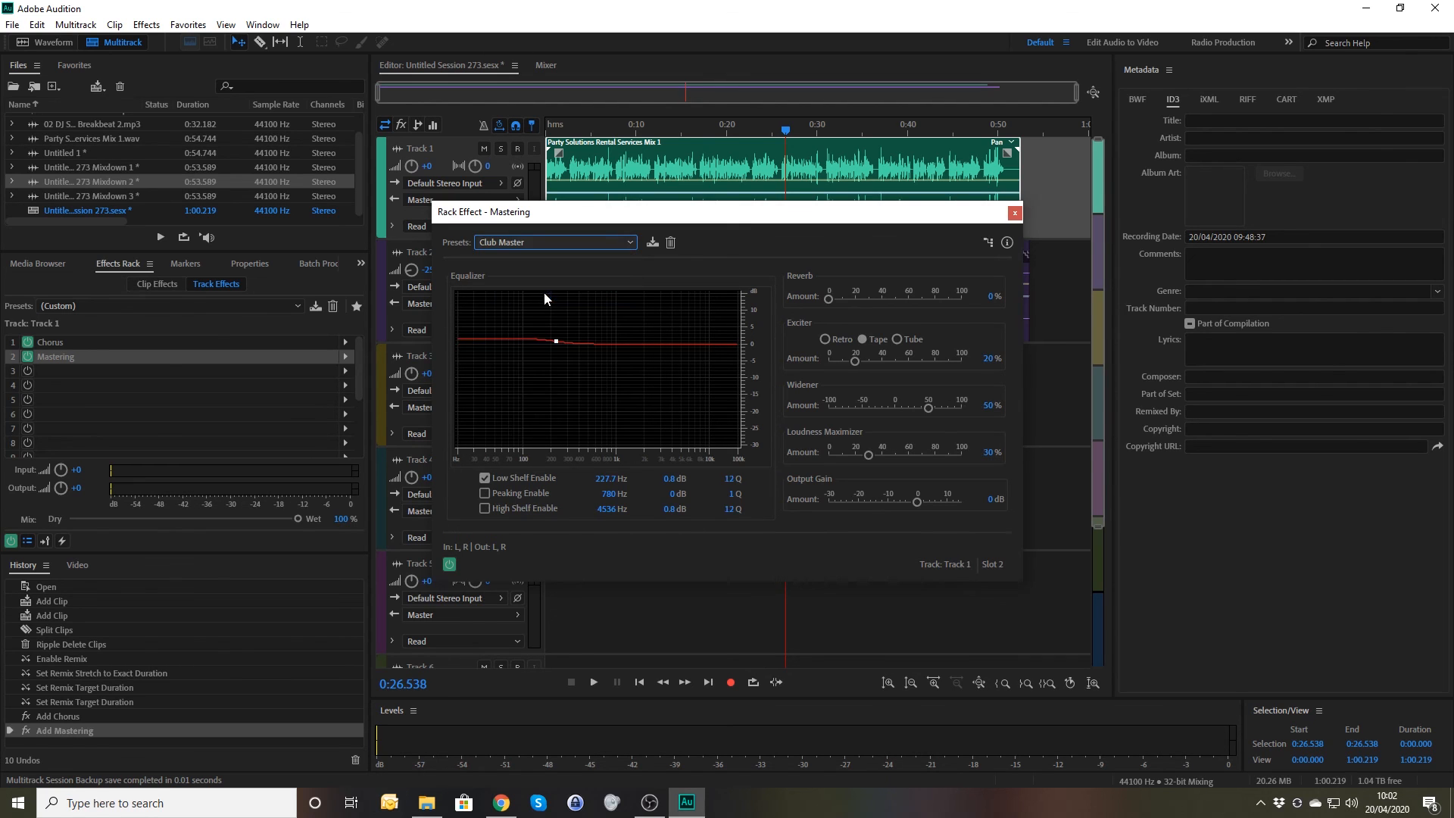
pyautogui.click(575, 246)
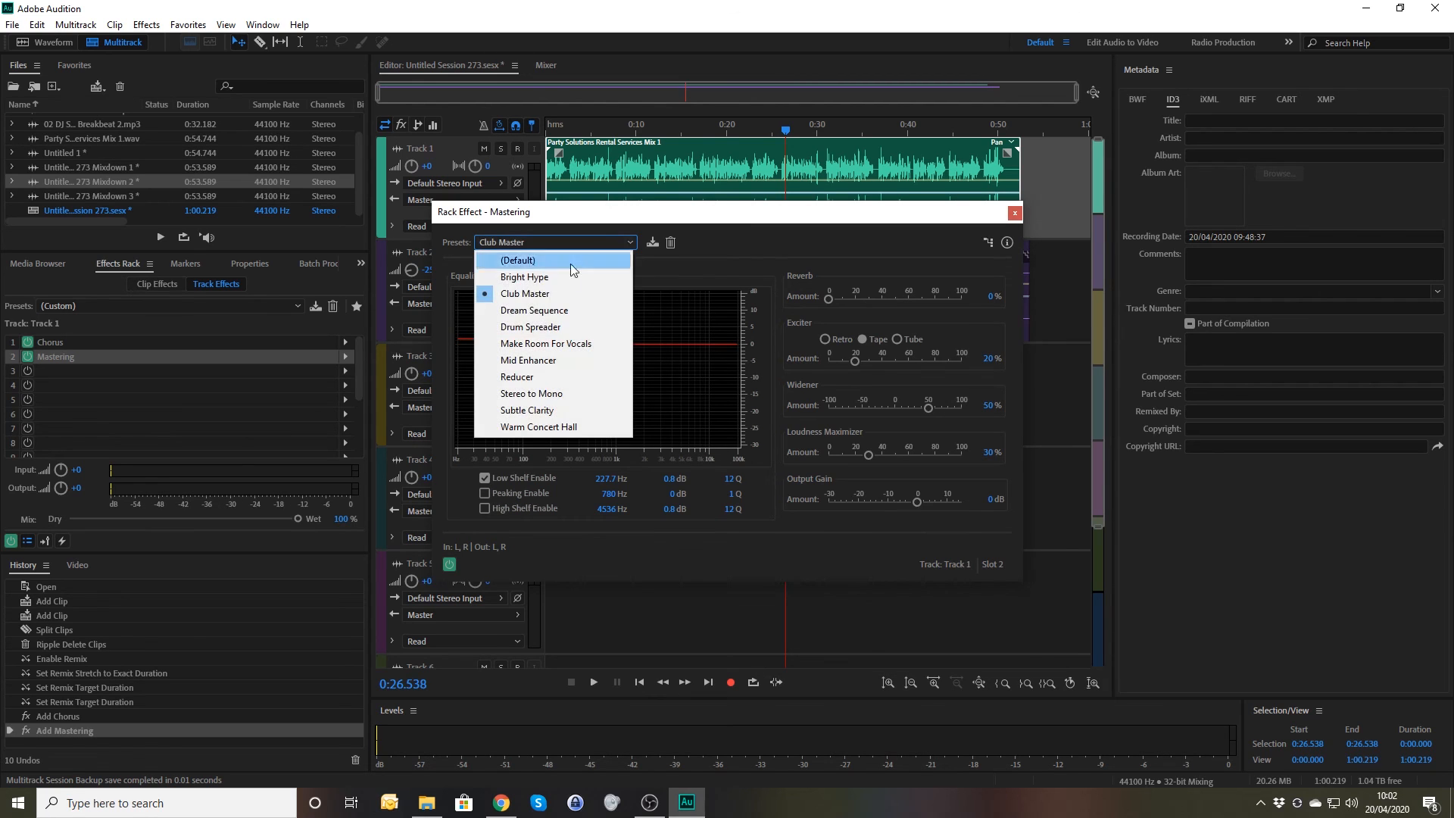
pyautogui.click(553, 310)
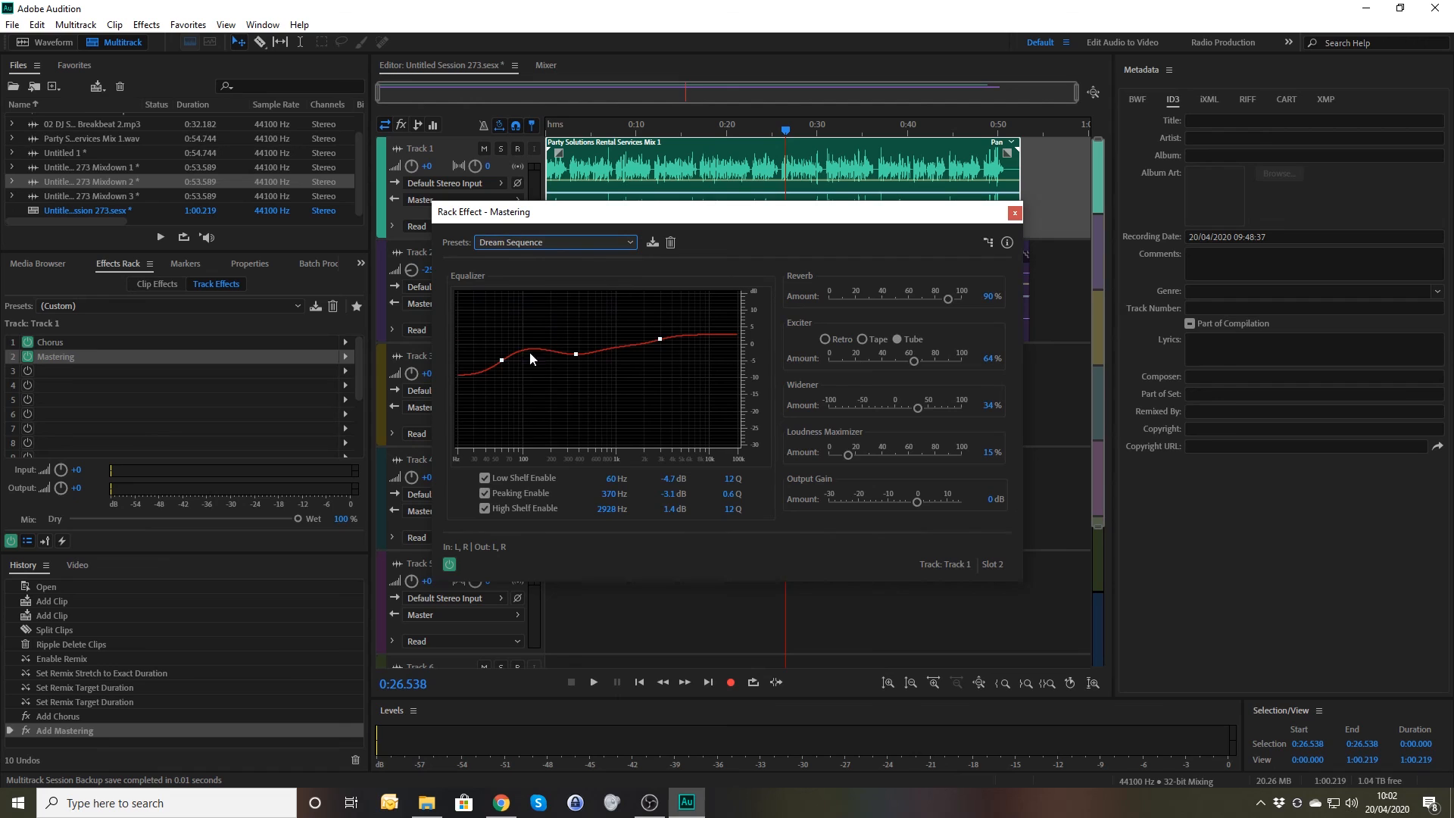
pyautogui.click(561, 244)
pyautogui.click(549, 260)
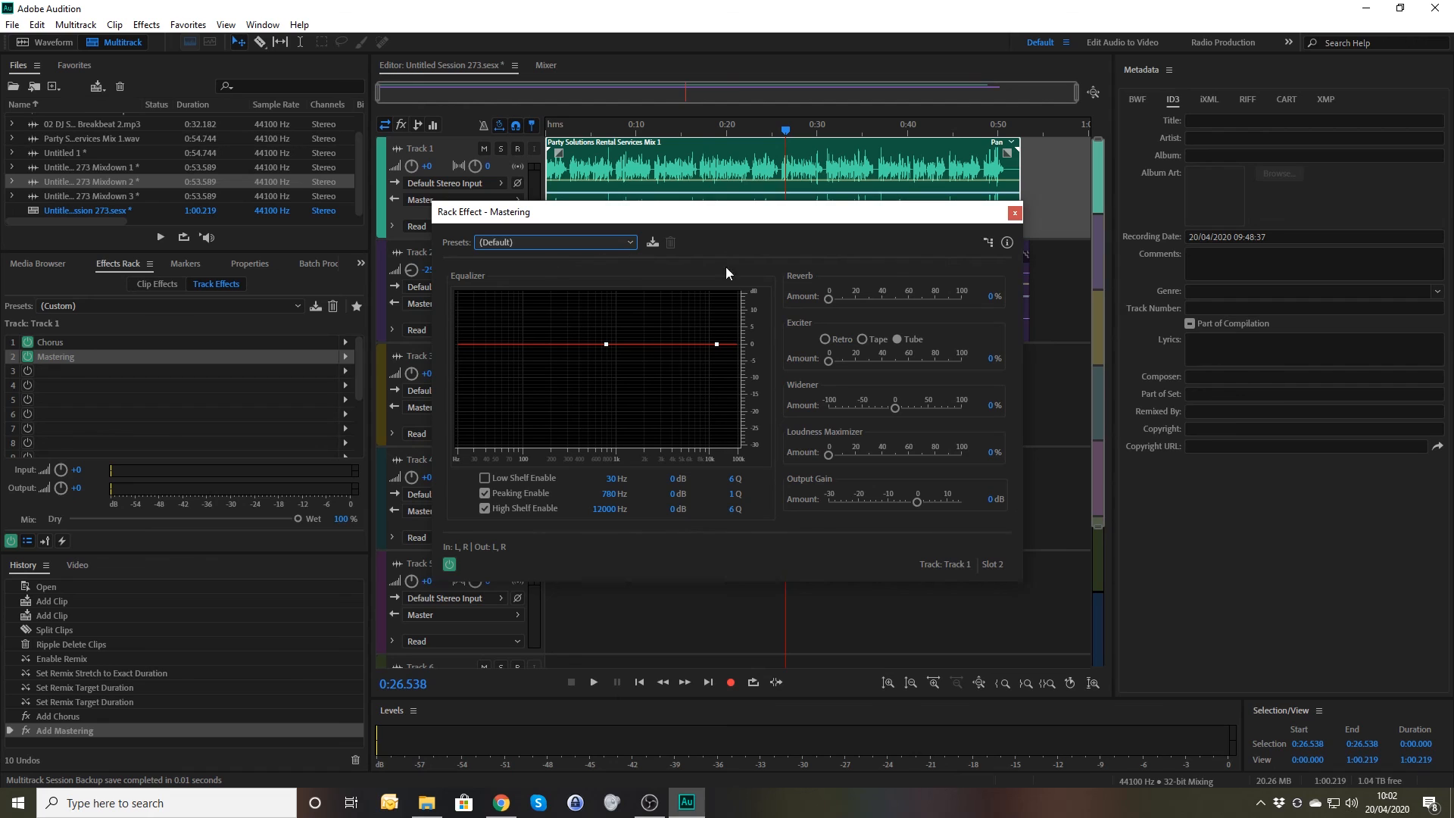
pyautogui.click(1015, 214)
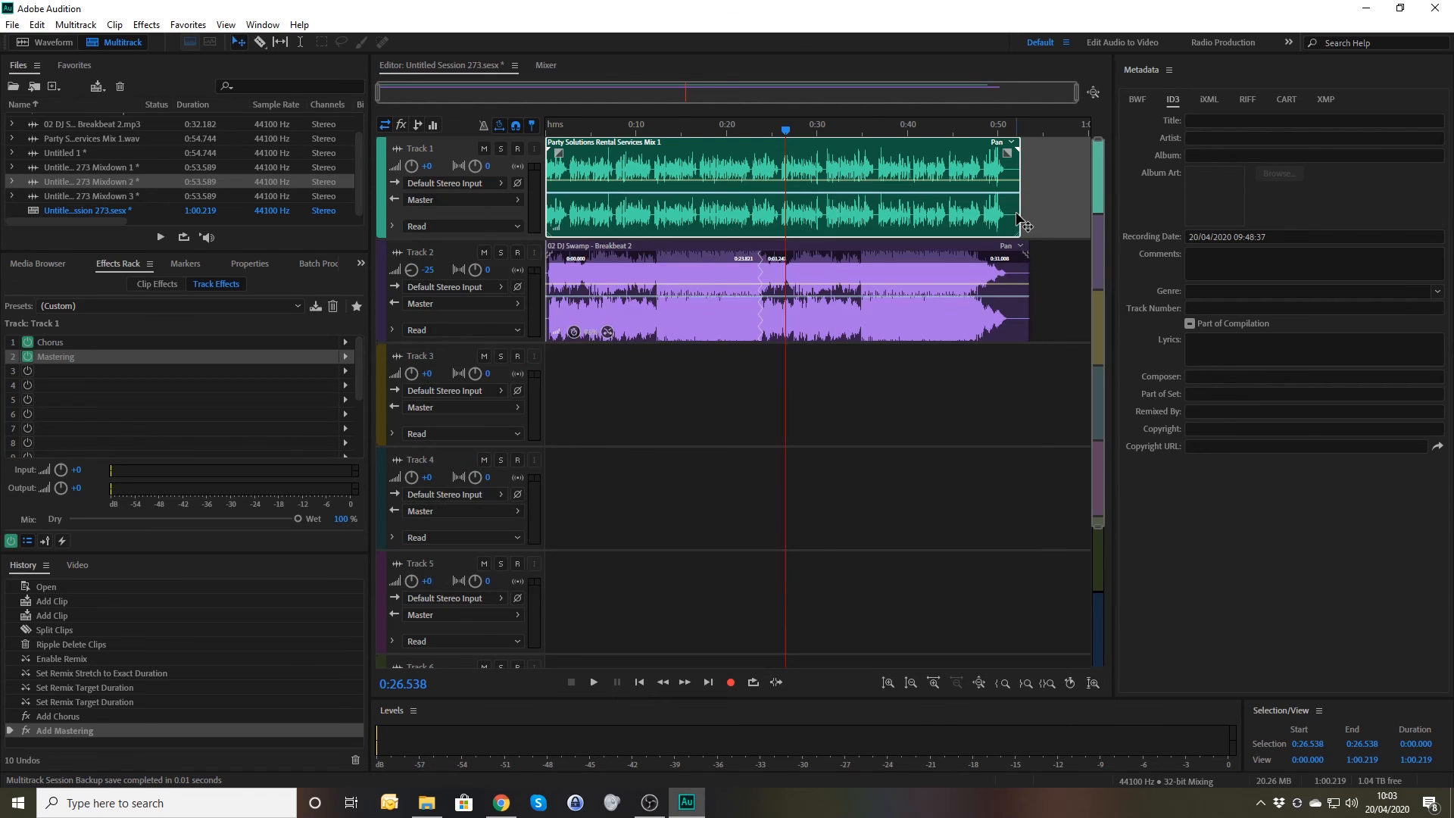